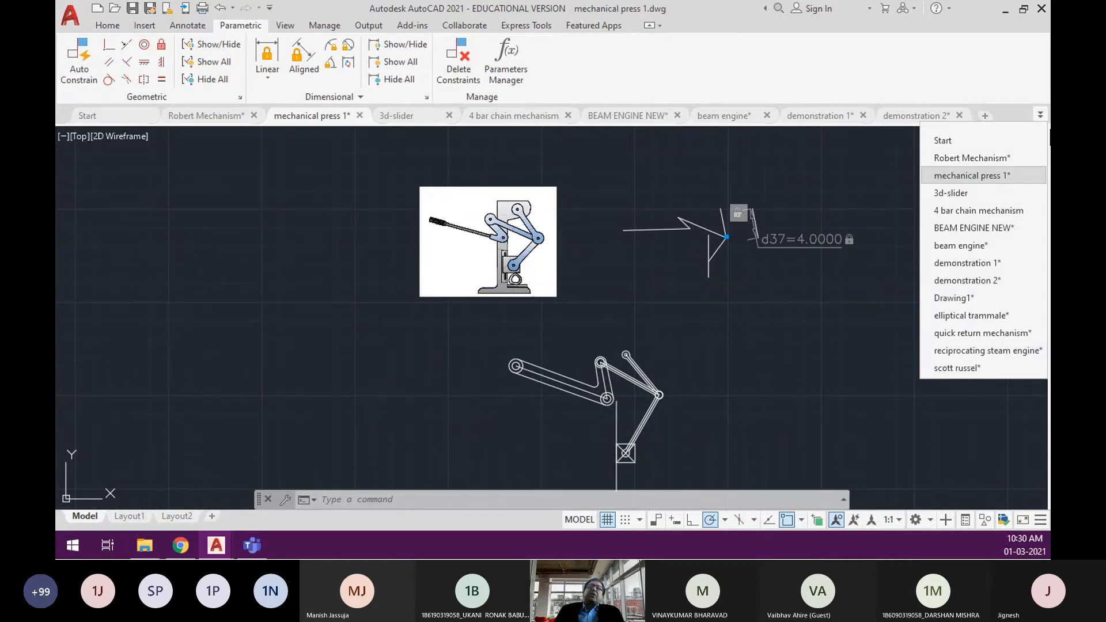
Check the existing Drawing1, start a new blank drawing and bring up the parametric constraint tools.
left_click(953, 298)
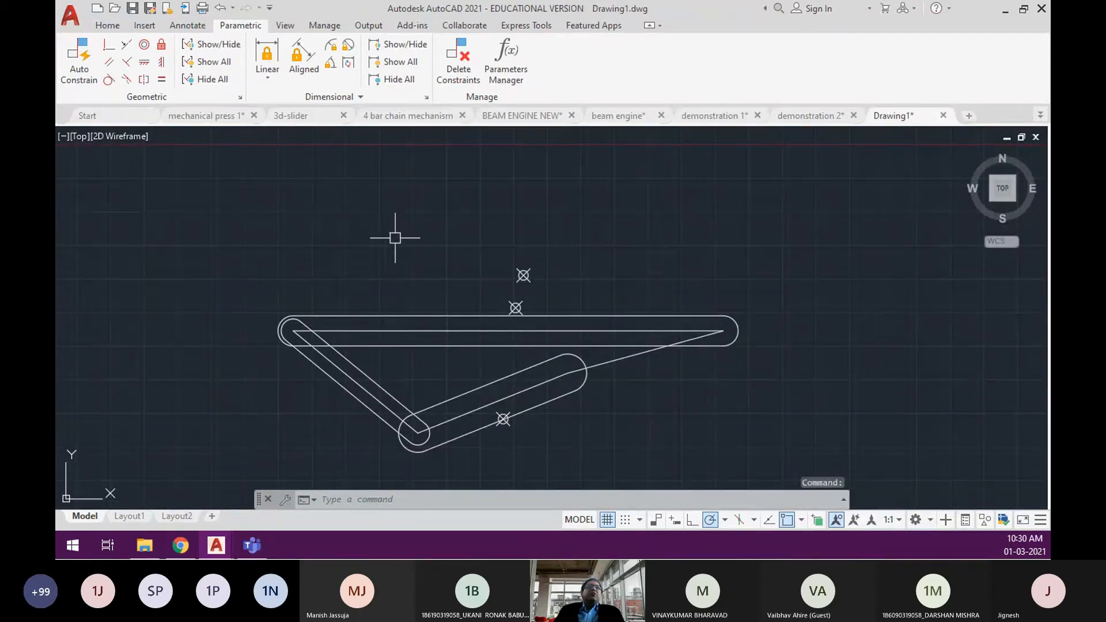
scroll(395, 239, "down", 1)
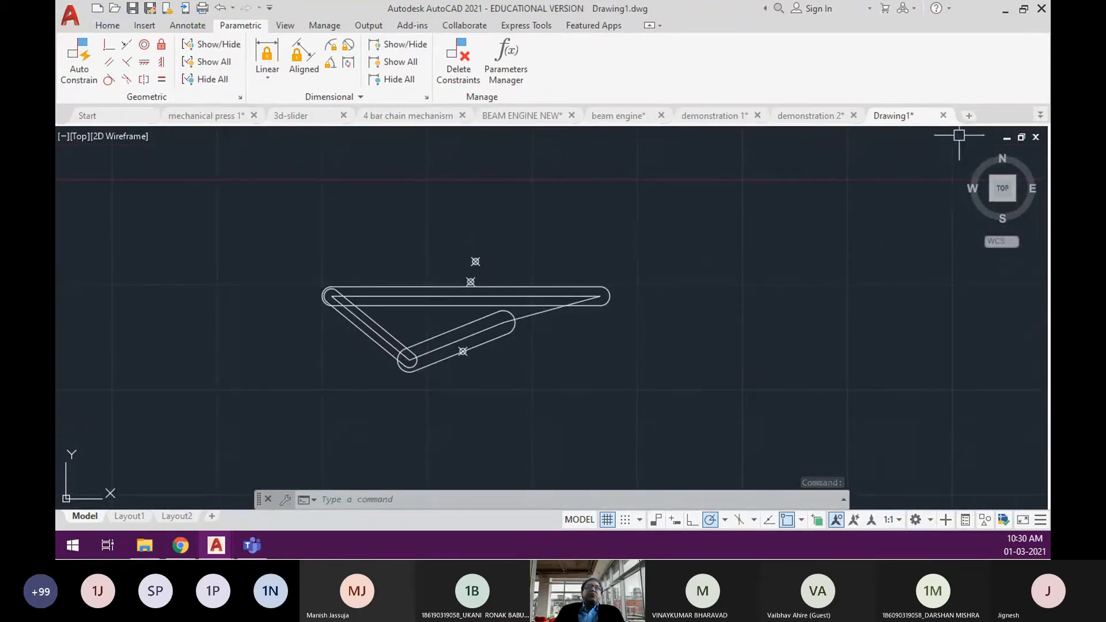
left_click(972, 117)
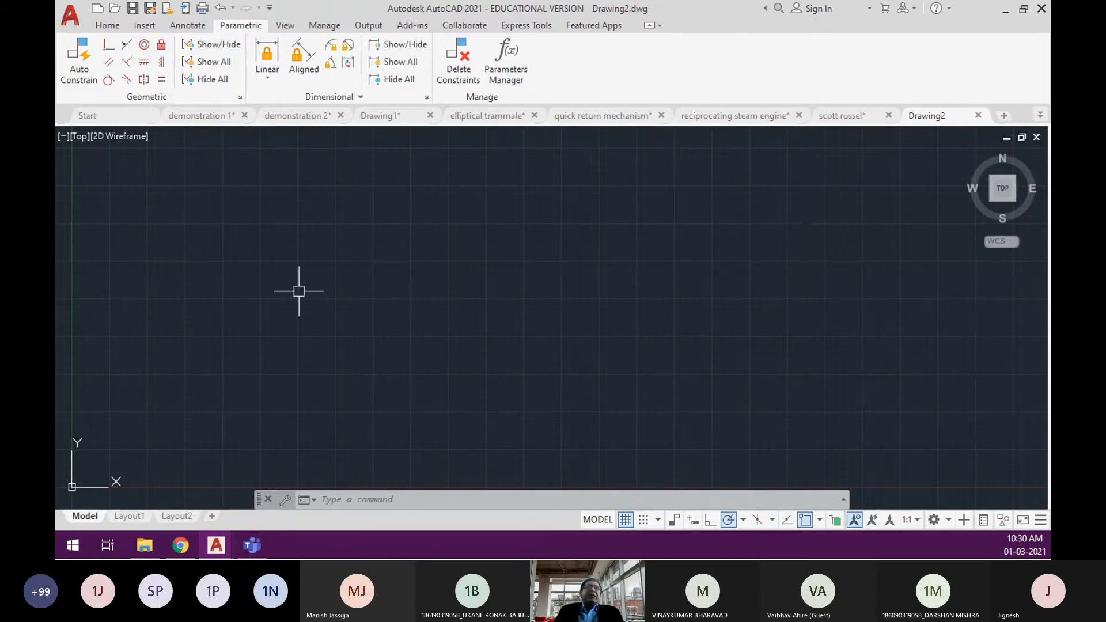
left_click(107, 25)
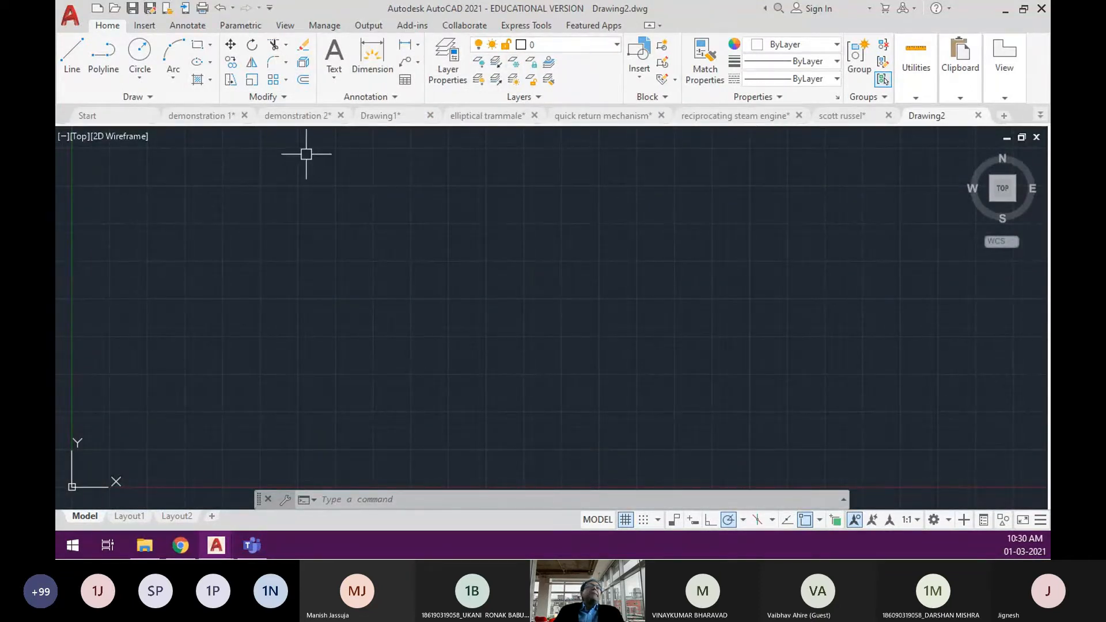
left_click(237, 26)
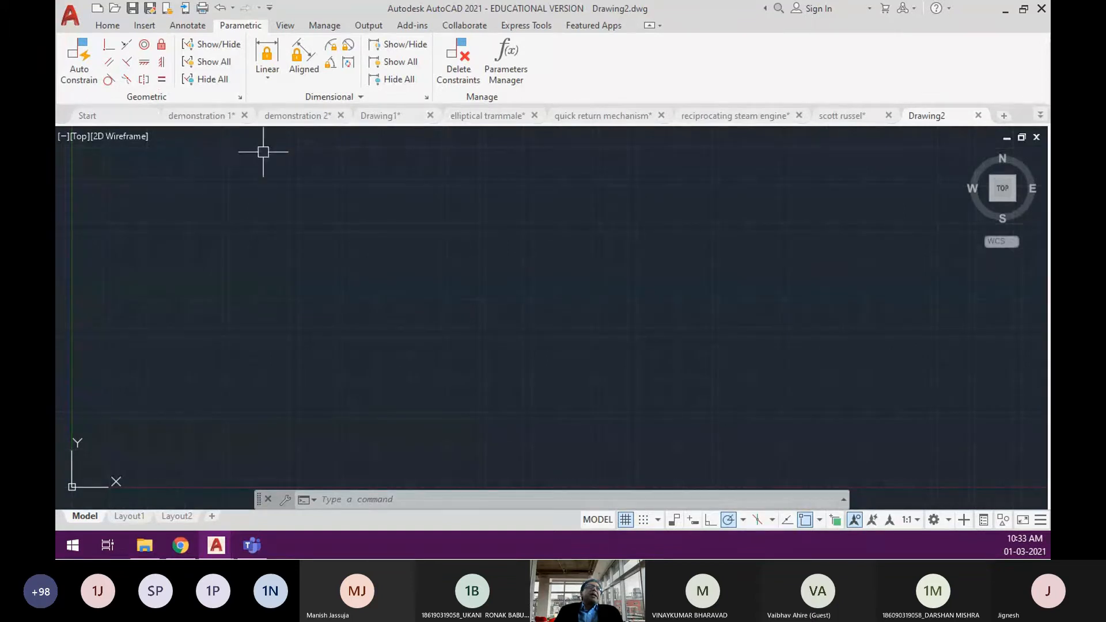
mouse_move(440, 129)
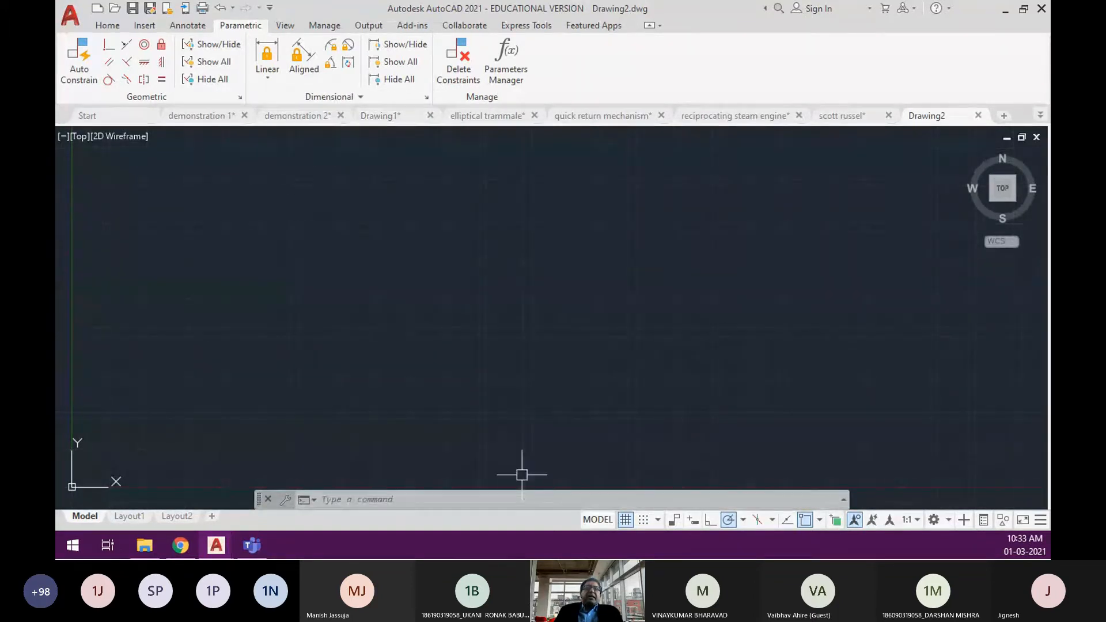
key("alt+Tab")
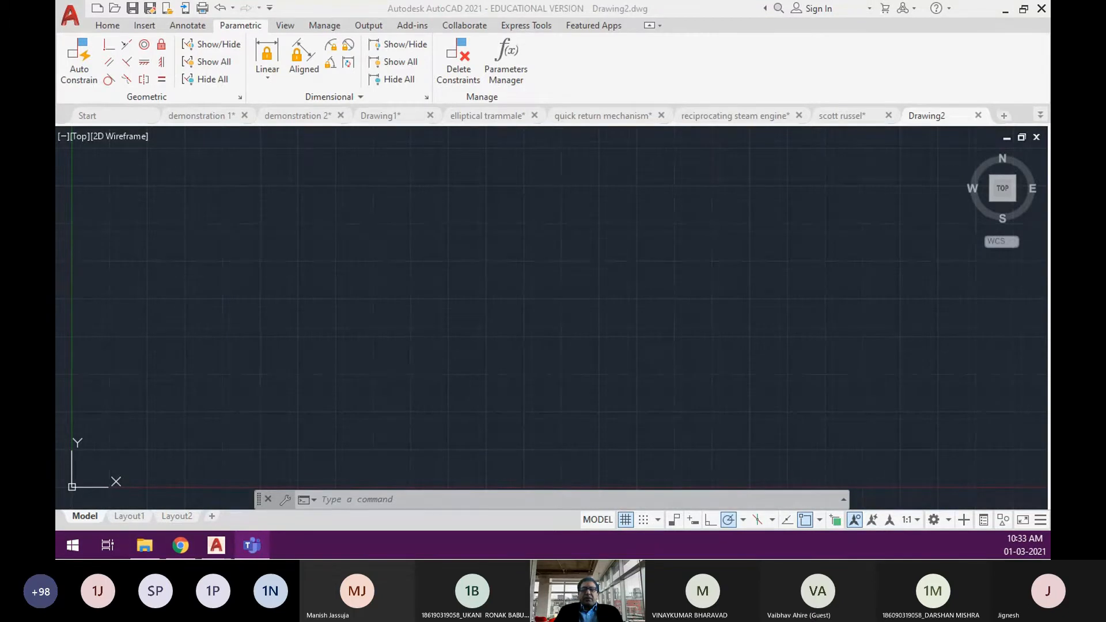
left_click(369, 278)
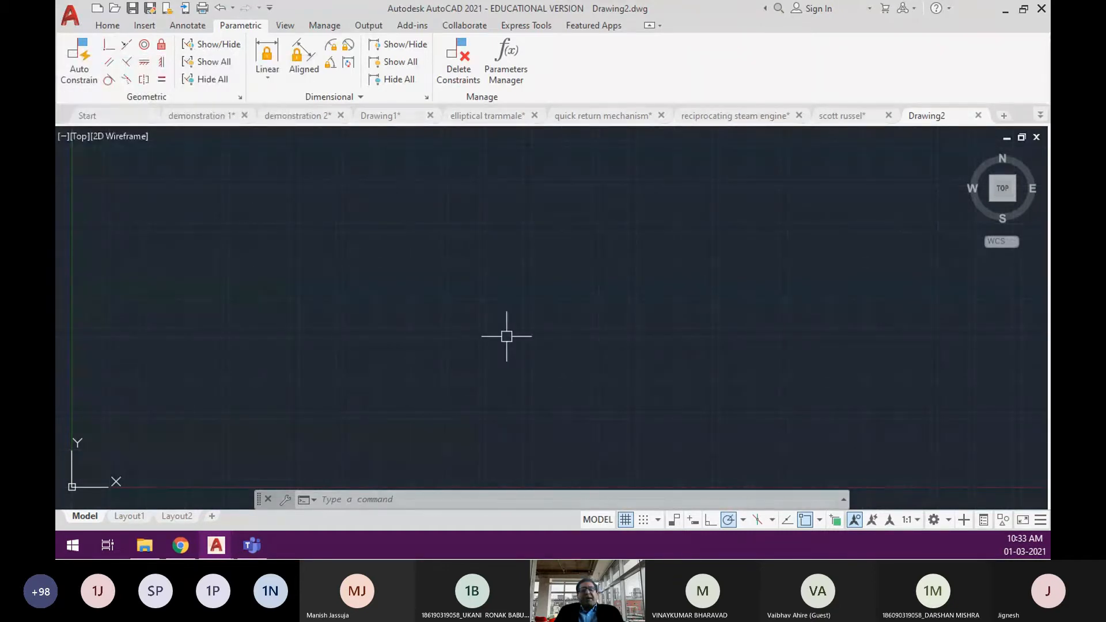
Draw two separate slanted lines leaning towards each other, with a gap between their upper ends.
type("l")
key("Return")
left_click(461, 405)
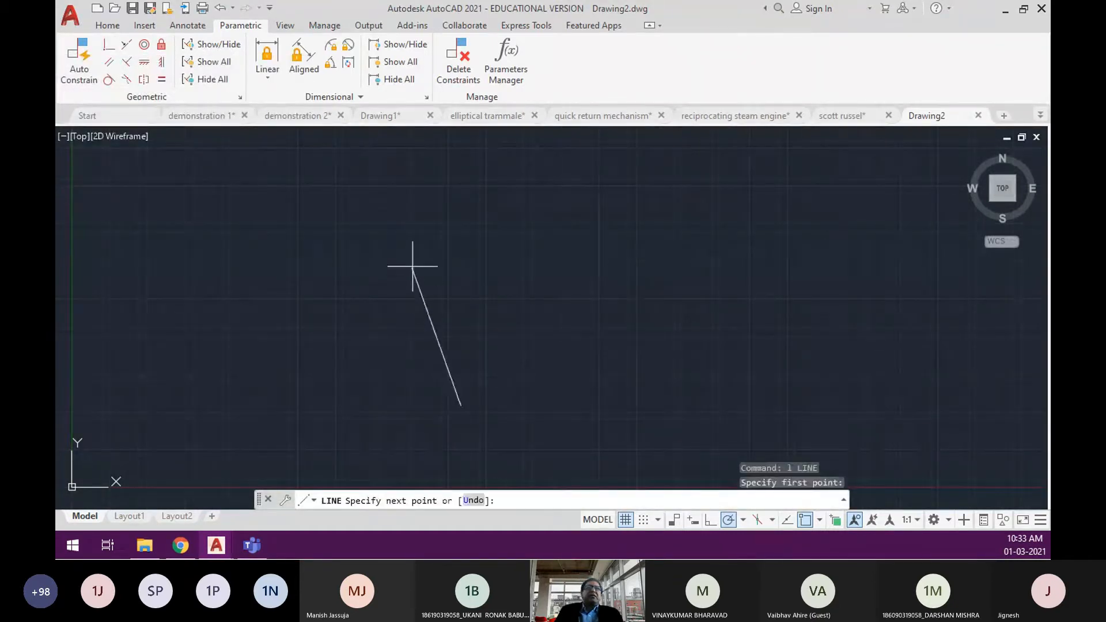
left_click(526, 240)
key("Return")
key("Return")
left_click(580, 251)
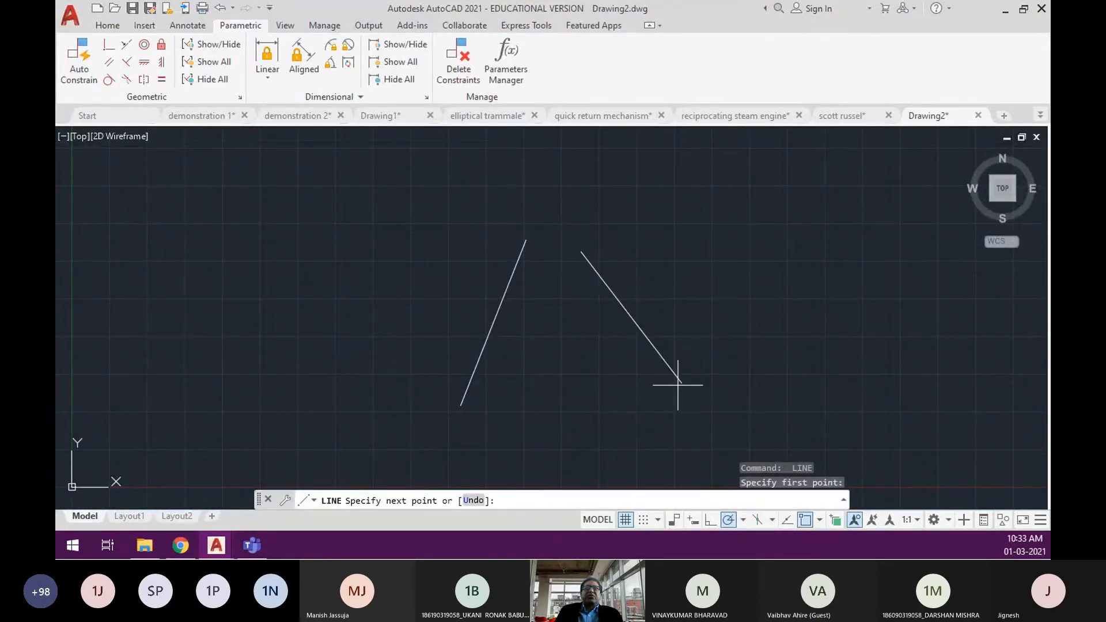
left_click(661, 404)
key("Return")
Apply a coincident constraint joining the second line's upper endpoint to the first line's upper endpoint.
middle_click_drag(637, 309, 584, 304)
scroll(489, 309, "up", 2)
scroll(489, 316, "down", 2)
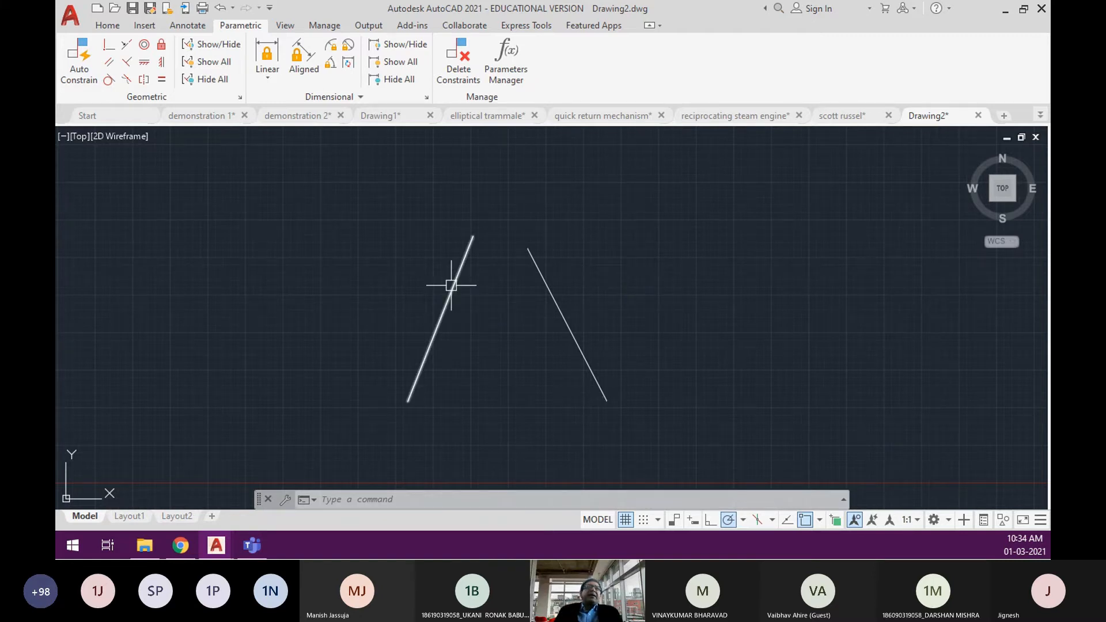
mouse_move(451, 285)
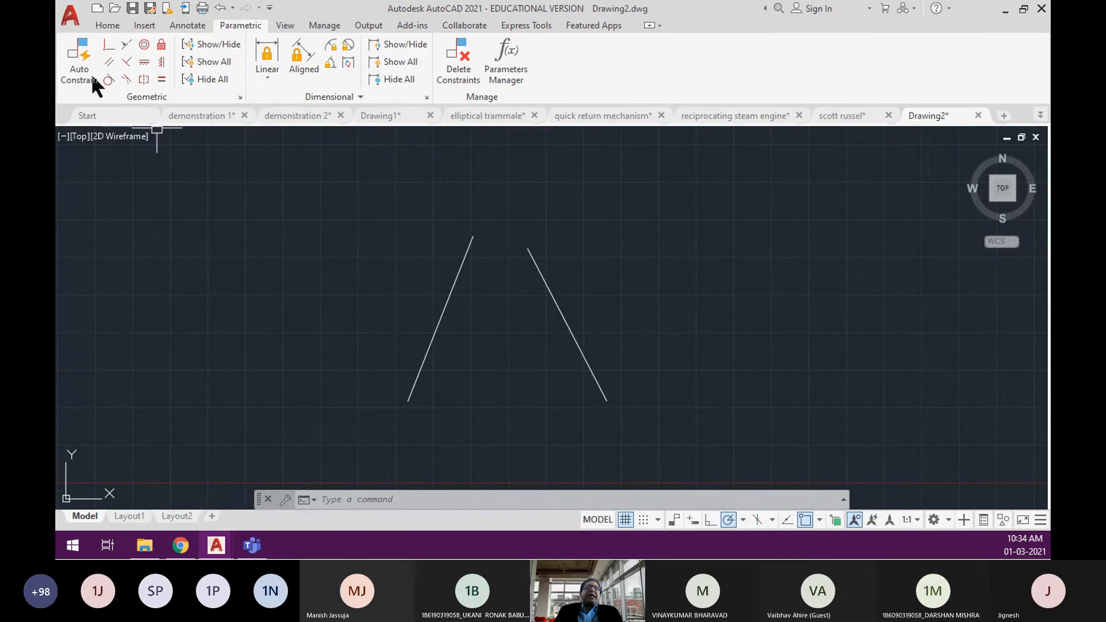
left_click(108, 44)
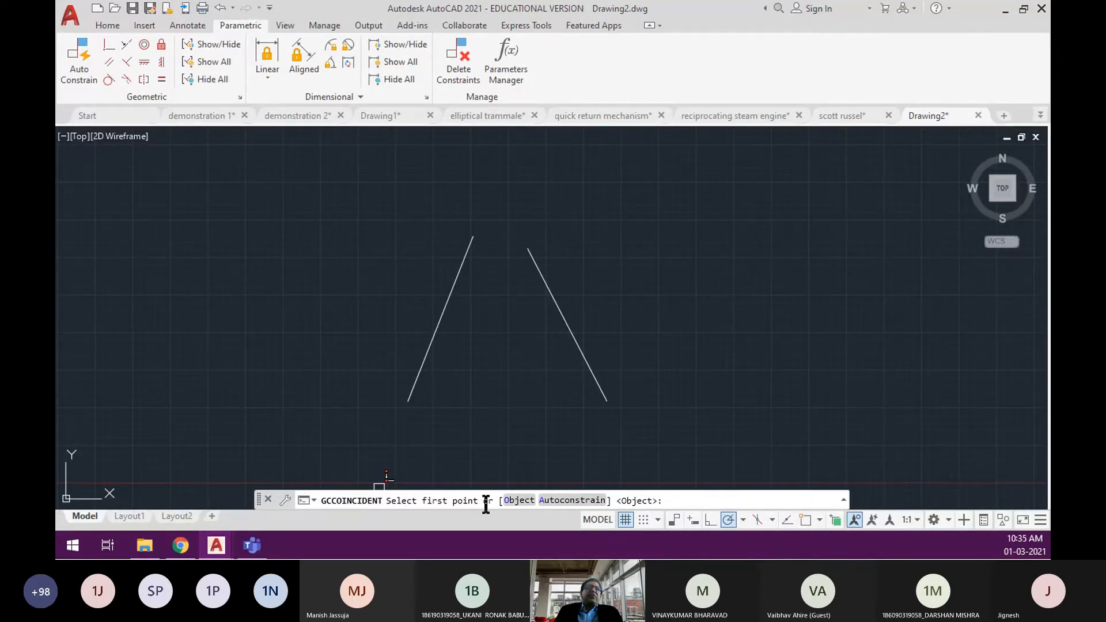
left_click(472, 237)
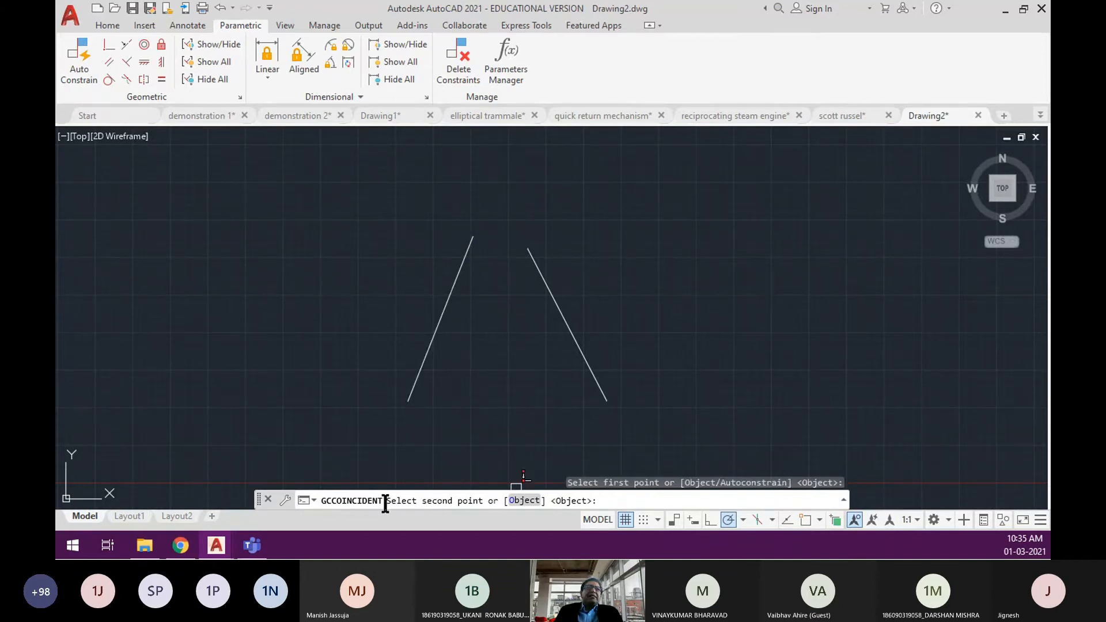
left_click(533, 251)
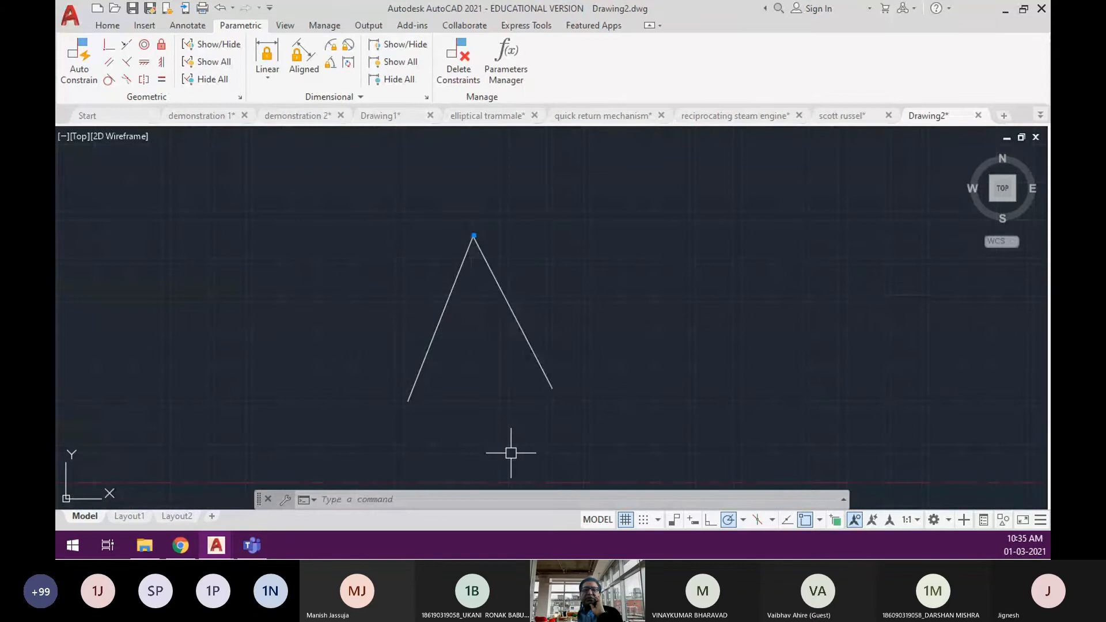
Stretch the shared upper endpoint of the two constrained lines to a new point further left, then clear the selection.
key("alt+Tab")
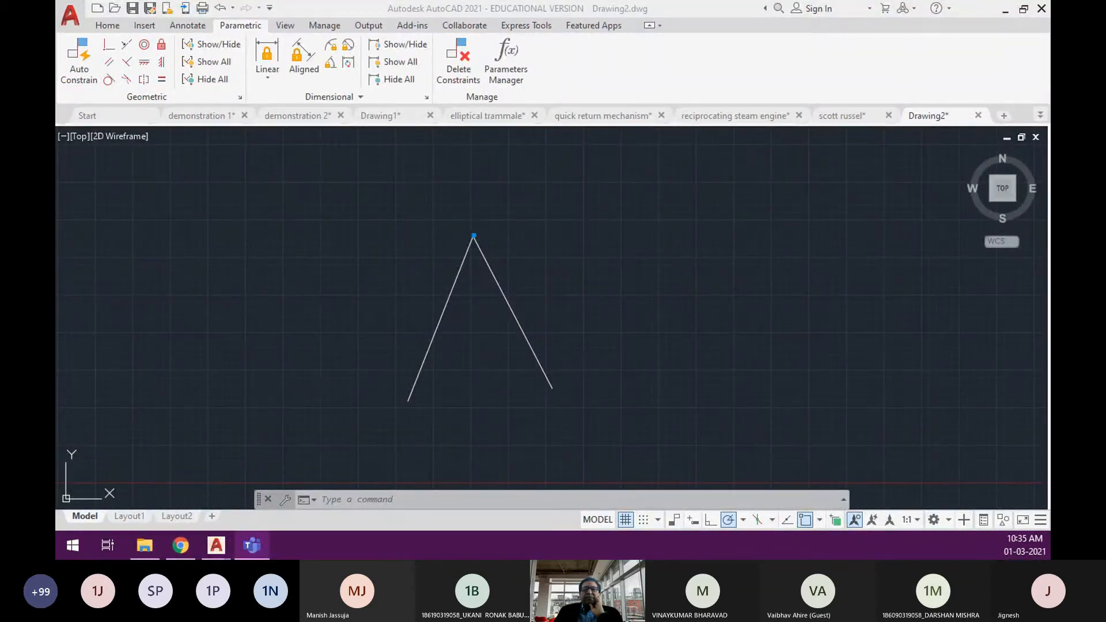
left_click(500, 229)
left_click(496, 276)
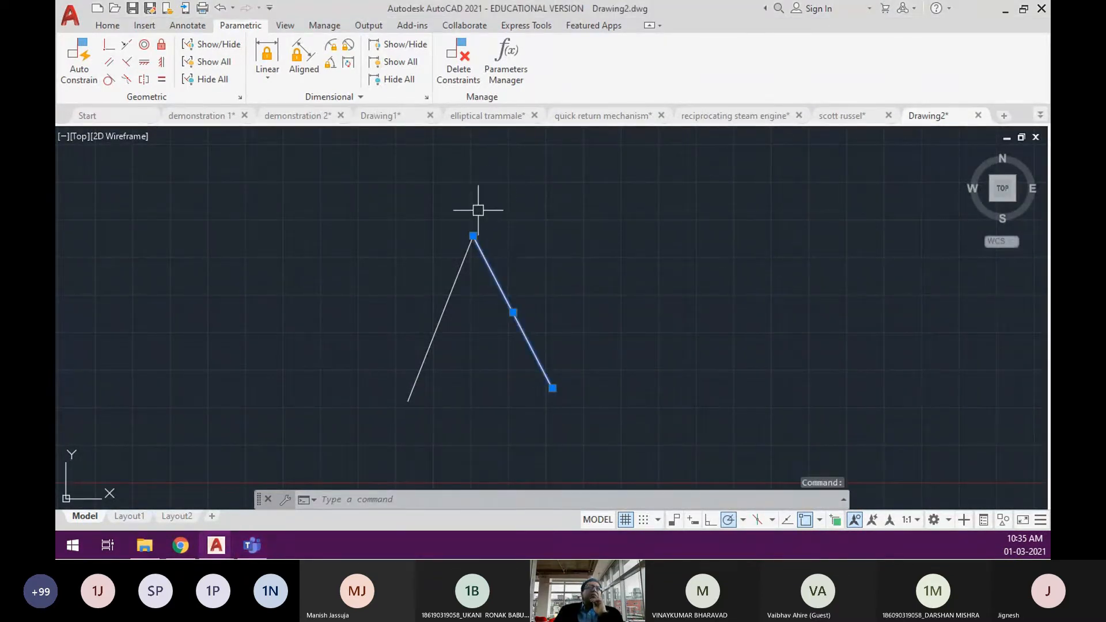
left_click(473, 236)
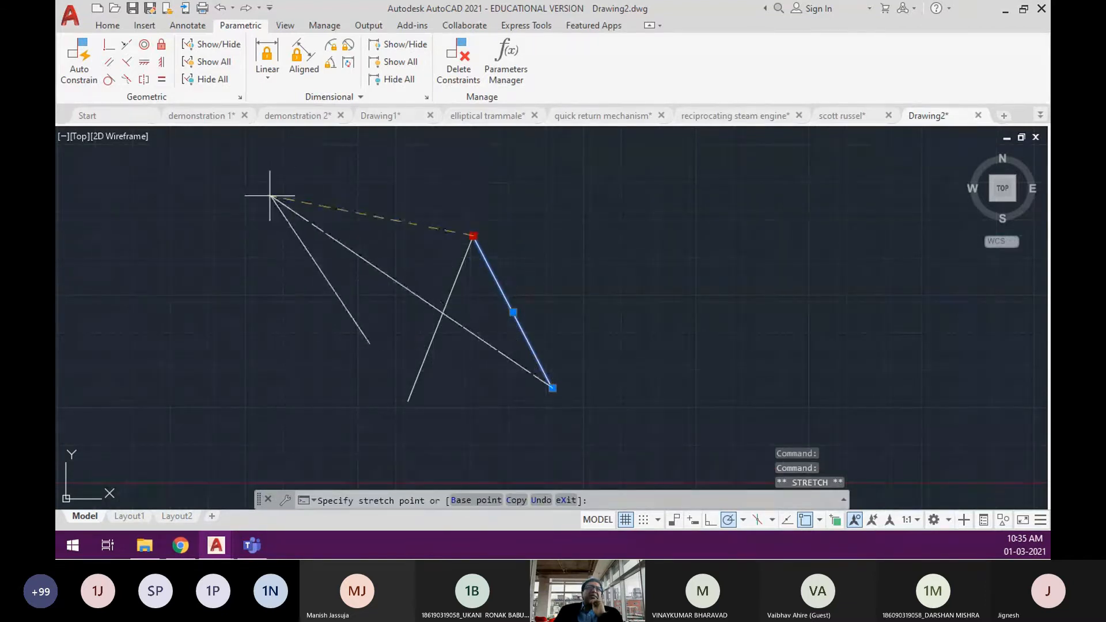
left_click(324, 221)
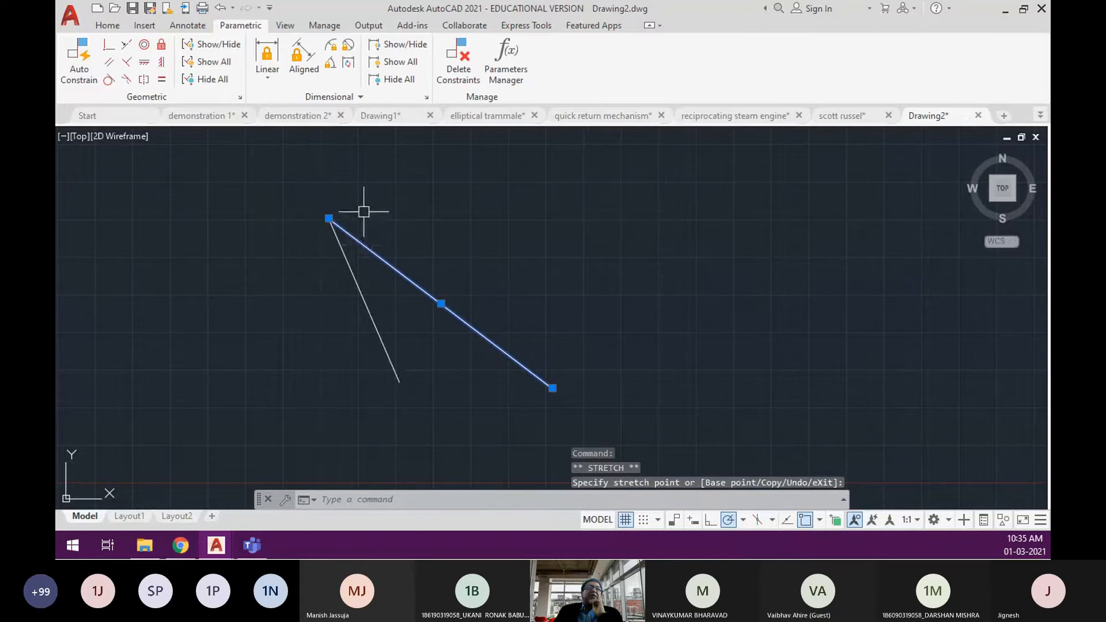
key("Escape")
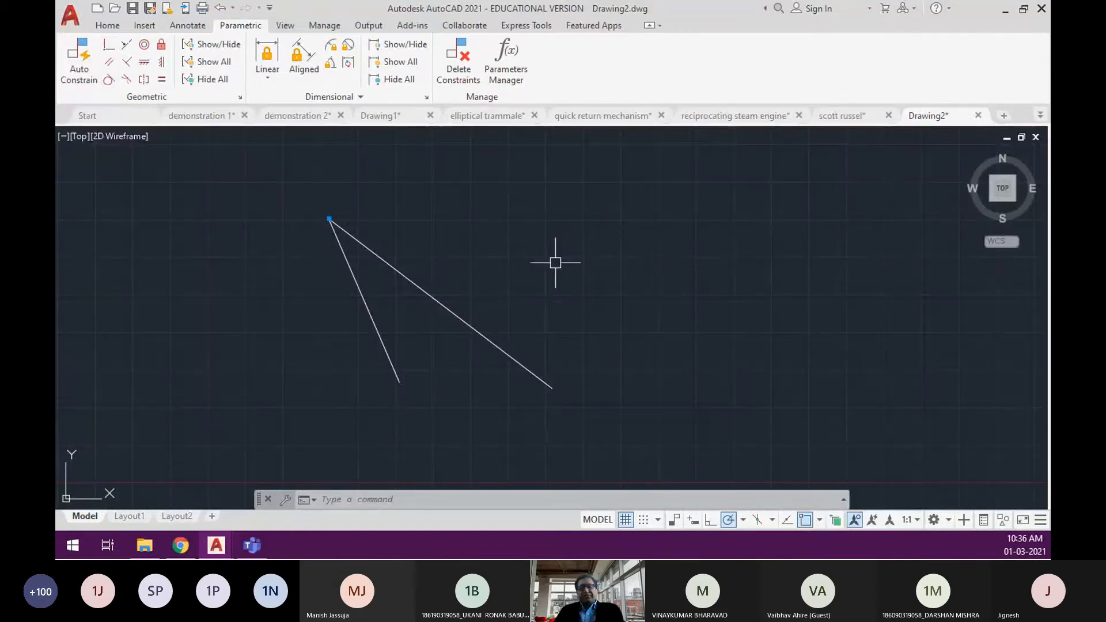
Draw another two separate slanted lines to the right of the constrained pair, leaving a gap between their upper ends.
type("l")
key("Return")
left_click(616, 351)
left_click(673, 231)
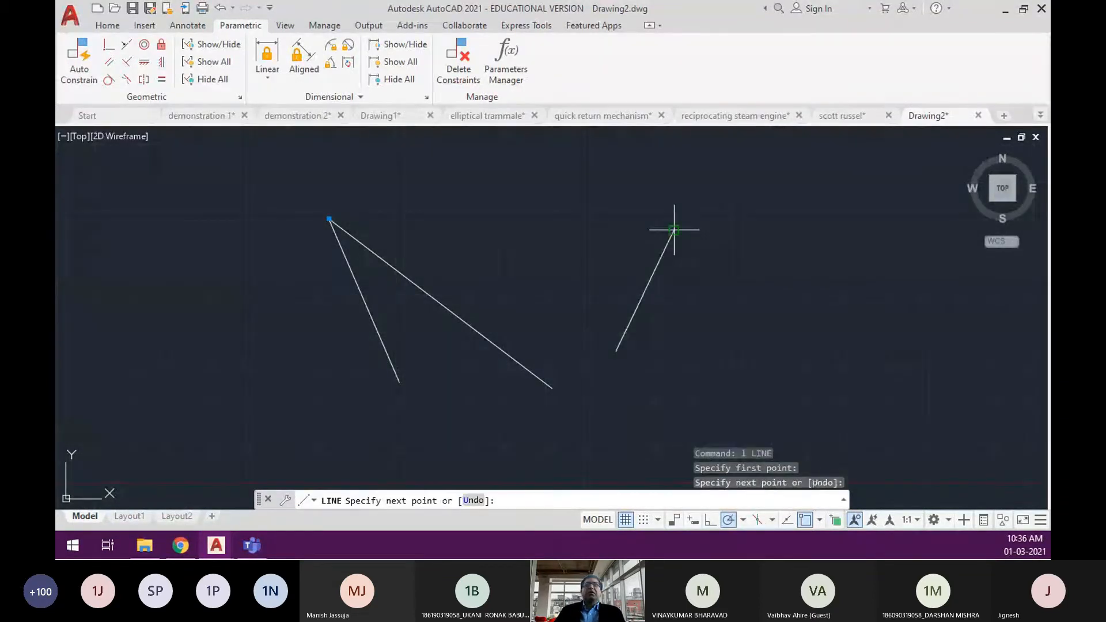
key("Return")
key("Return")
left_click(724, 248)
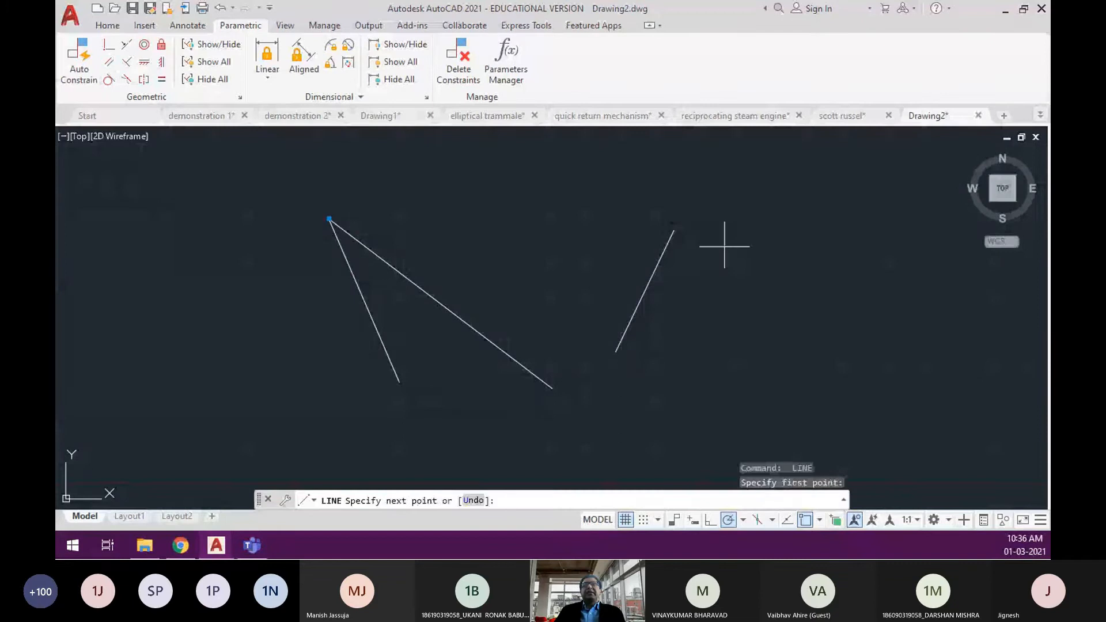
left_click(817, 337)
key("Return")
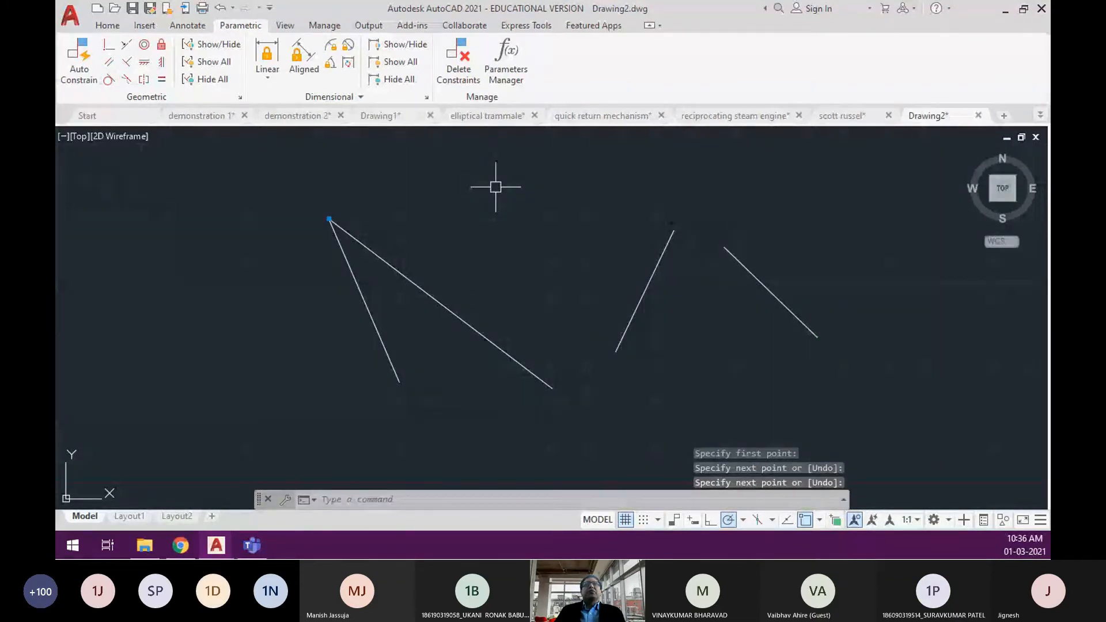
Apply a coincident constraint between the upper endpoints of the two new lines on the right.
left_click(106, 46)
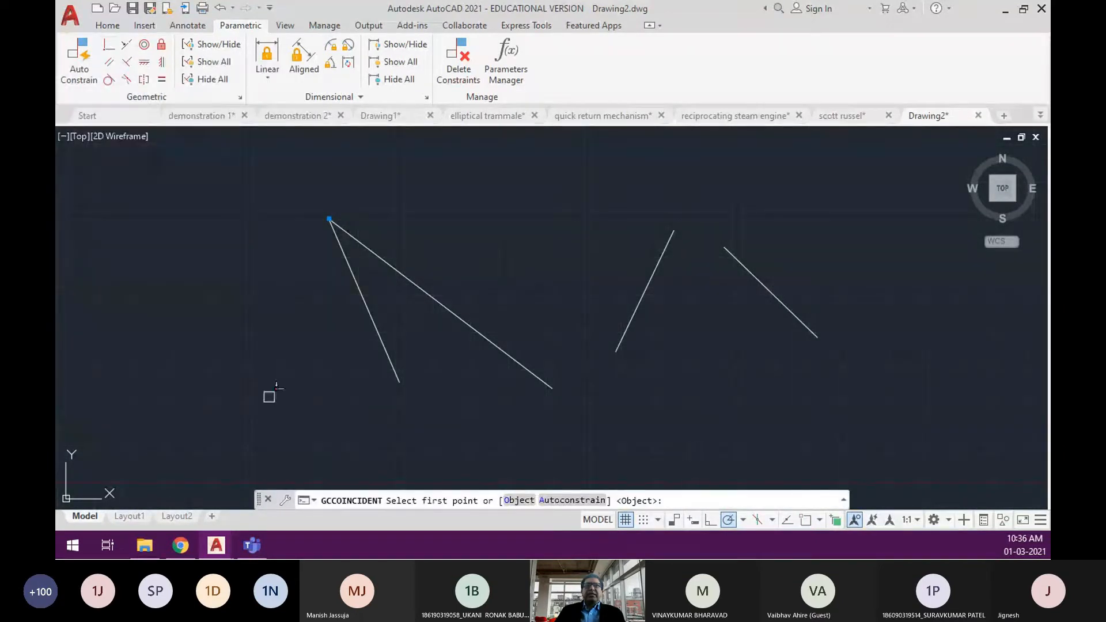
left_click(673, 222)
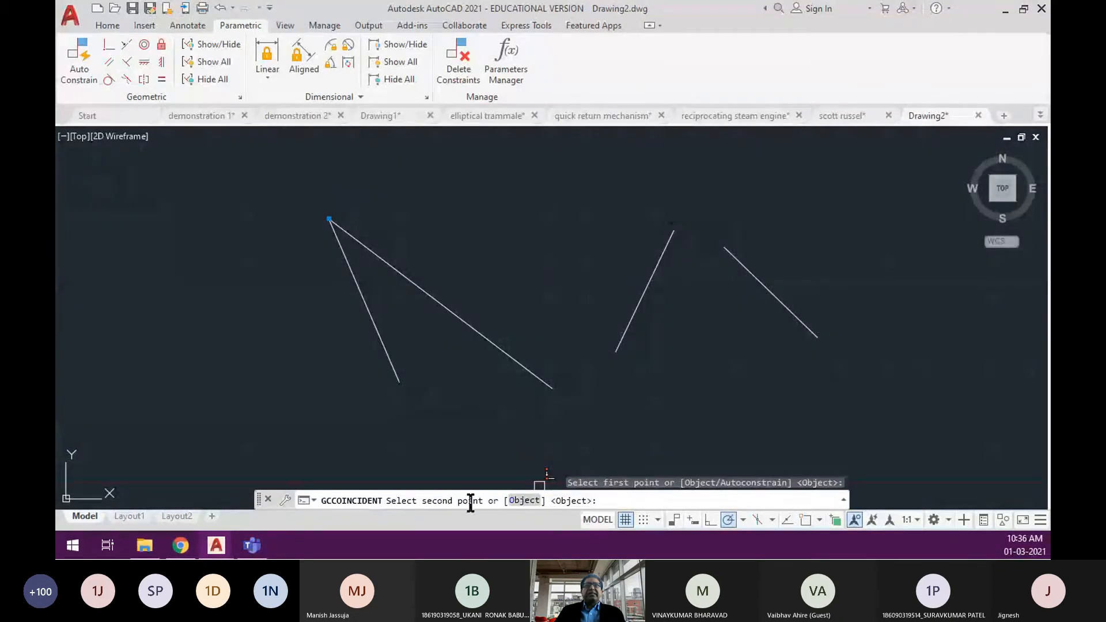
left_click(731, 249)
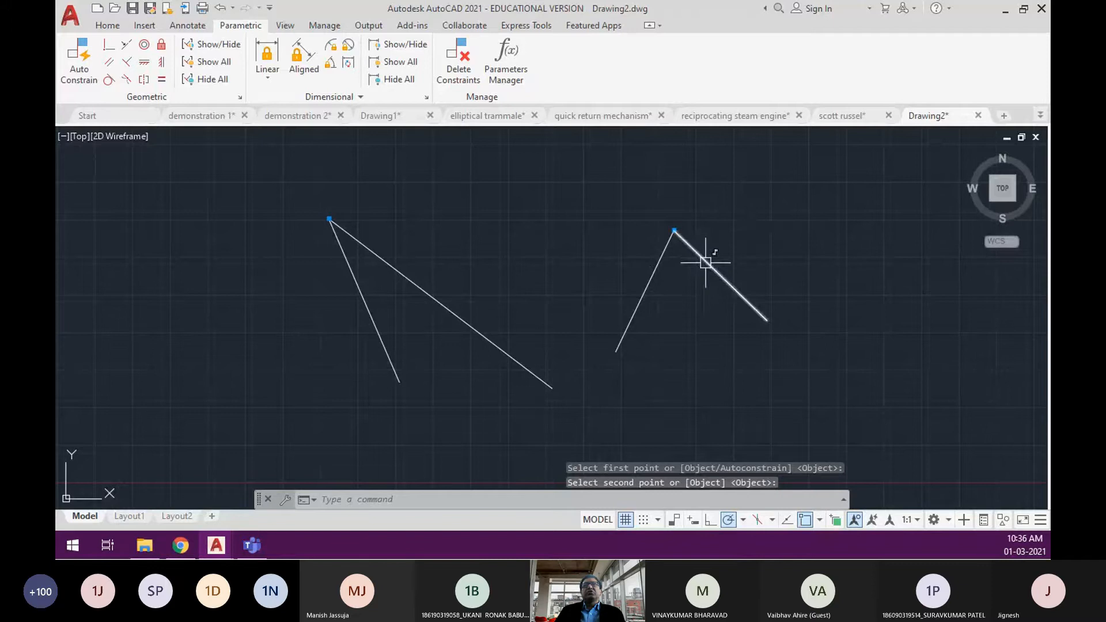
key("Escape")
Move the right-hand line of the new constrained pair downward by its midpoint grip, then deselect it.
left_click(736, 290)
left_click(721, 274)
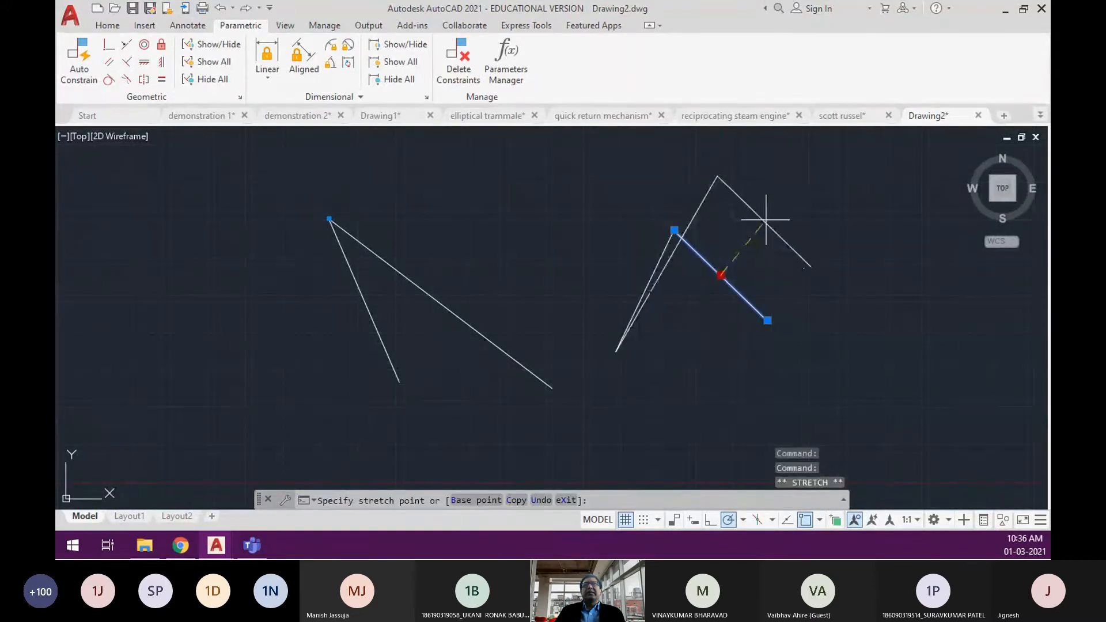
left_click(762, 378)
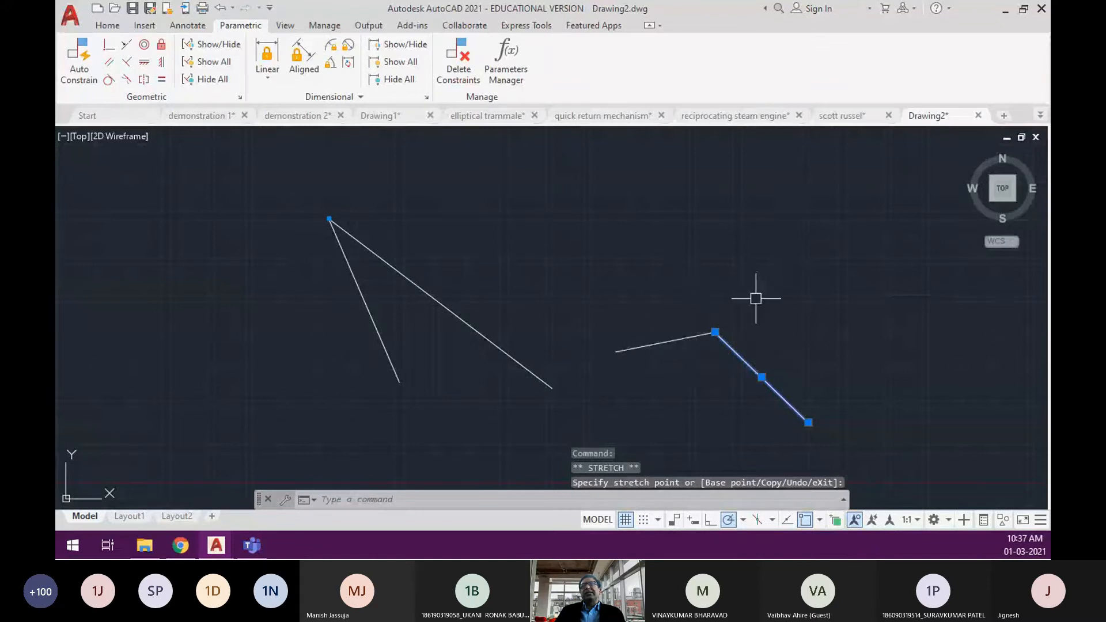
key("Escape")
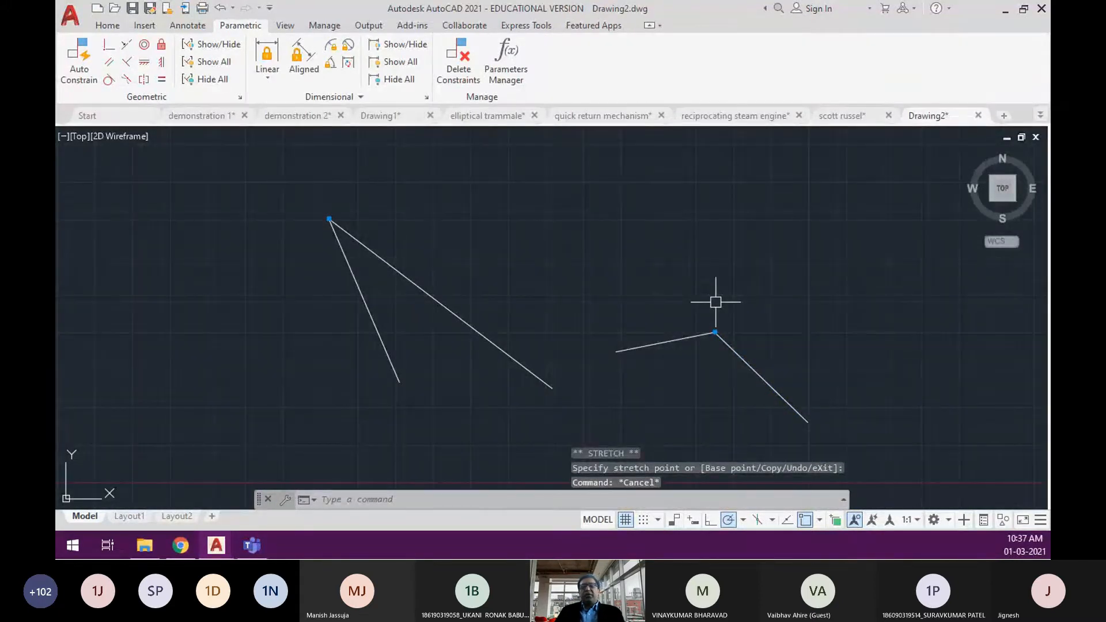
Draw two connected line segments forming an inverted V to the left of the existing lines, without any constraint.
type("l")
key("Return")
left_click(167, 324)
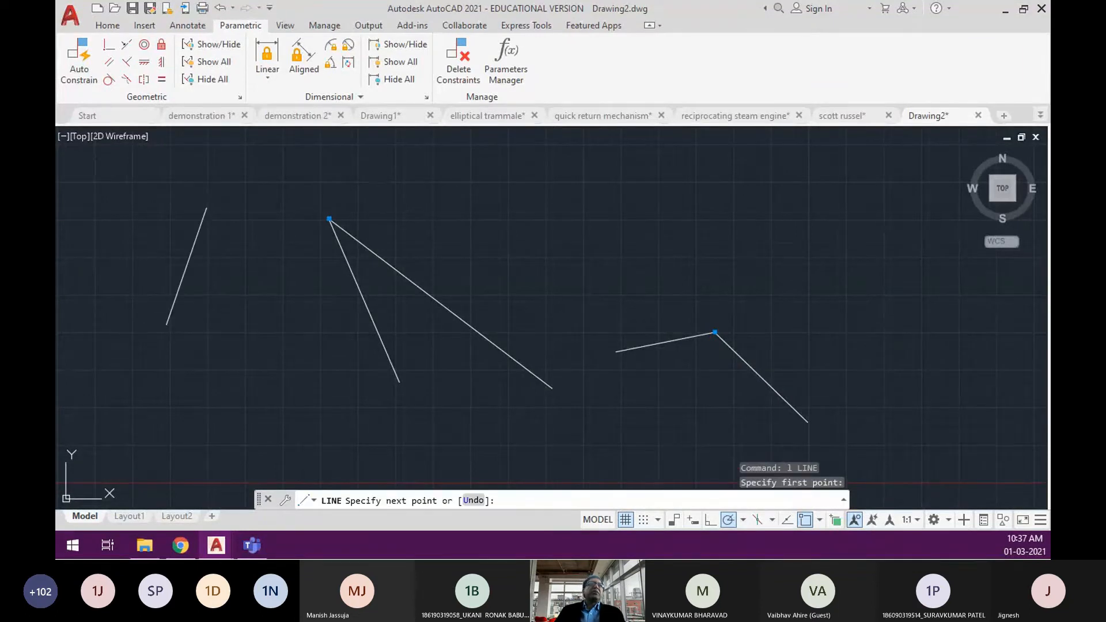
left_click(206, 209)
left_click(258, 317)
key("Return")
Select both segments of the unconstrained inverted V and stretch their common apex up and to the left.
left_click(230, 223)
left_click(185, 198)
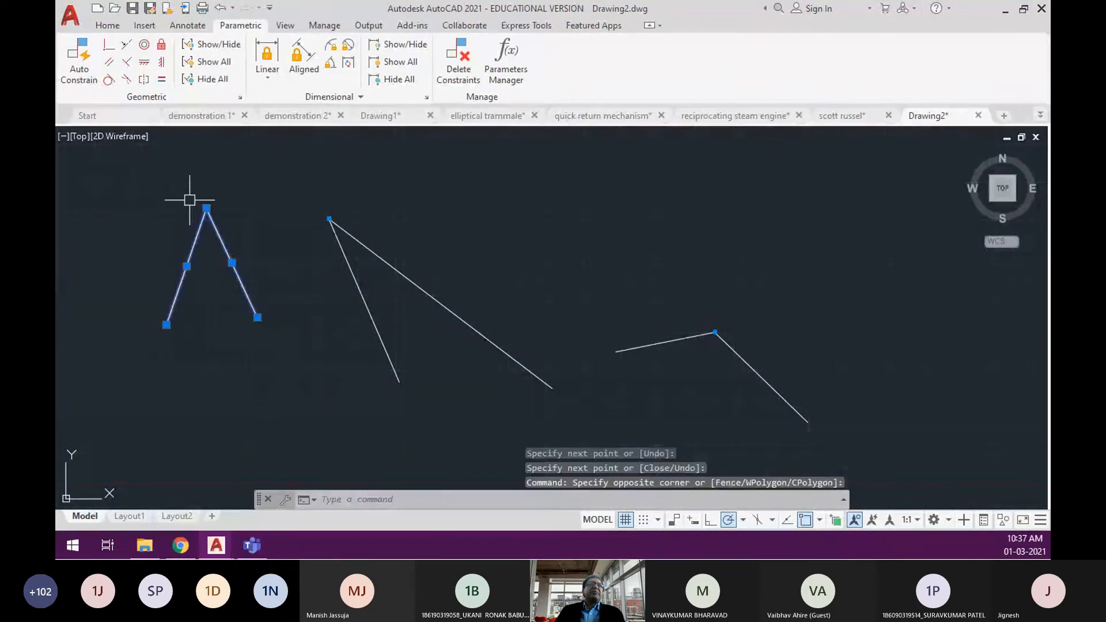
left_click(206, 208)
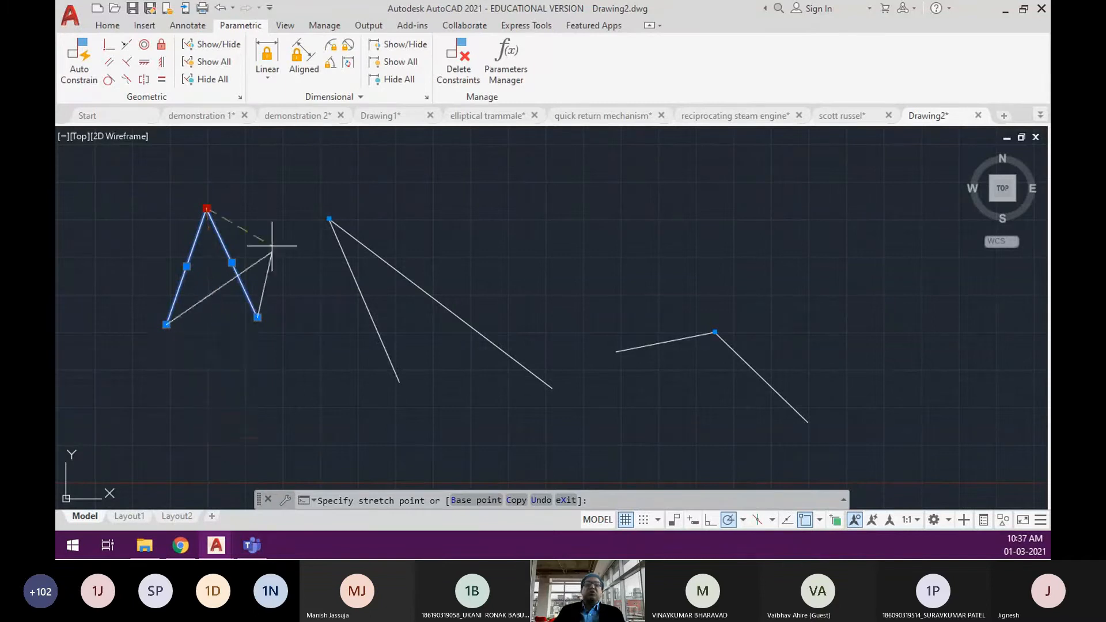
key("Escape")
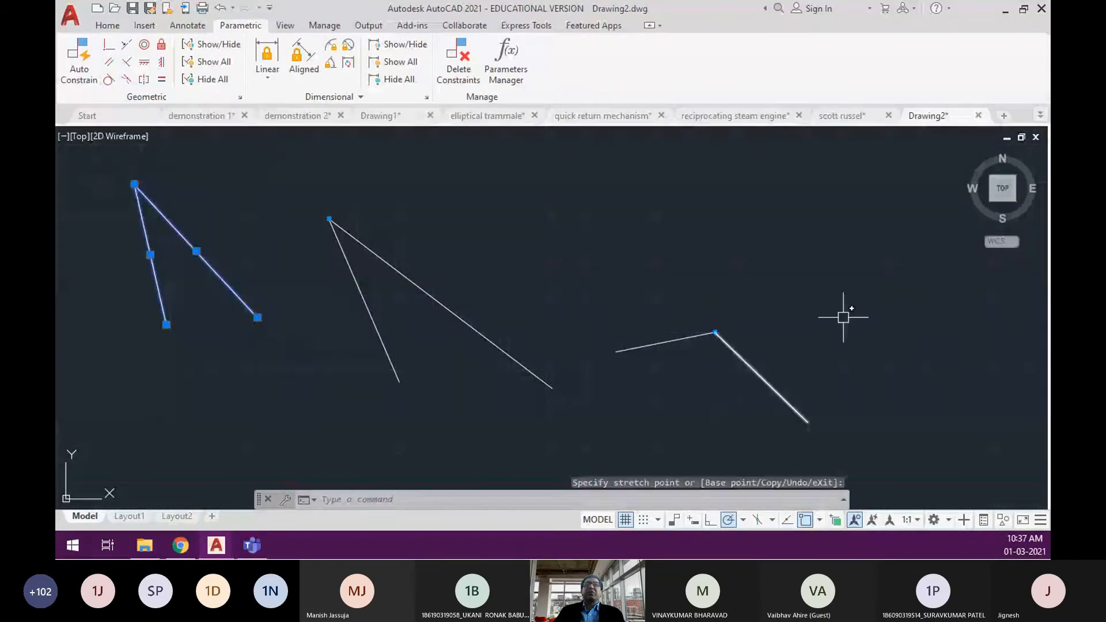
key("Escape")
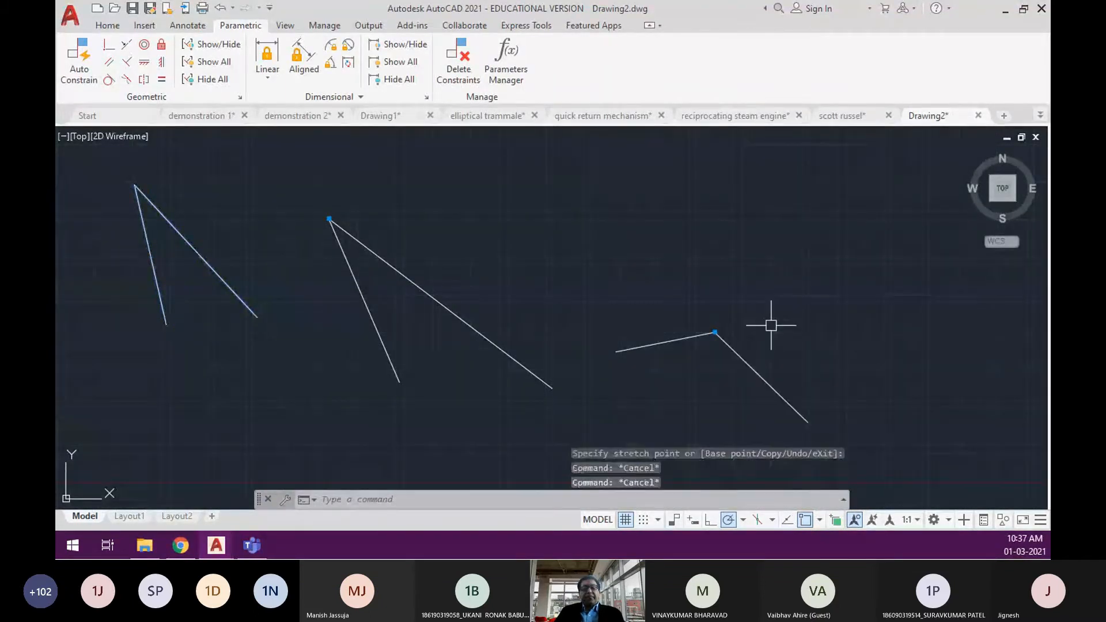
Erase the two inverted-V line pairs on the left, keeping only the constrained pair on the right.
type("e")
key("Return")
left_click(448, 234)
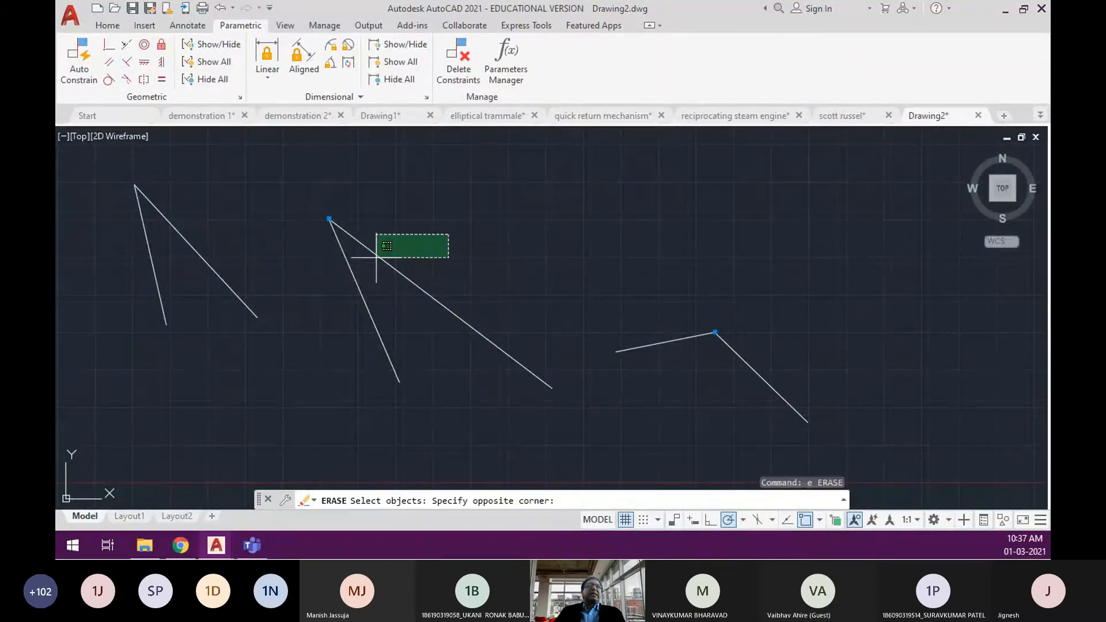
left_click(119, 206)
key("Return")
Draw two separate lines right of the remaining pair: a steep slanted line and a shallower one ending just short of it.
middle_click_drag(524, 291, 253, 276)
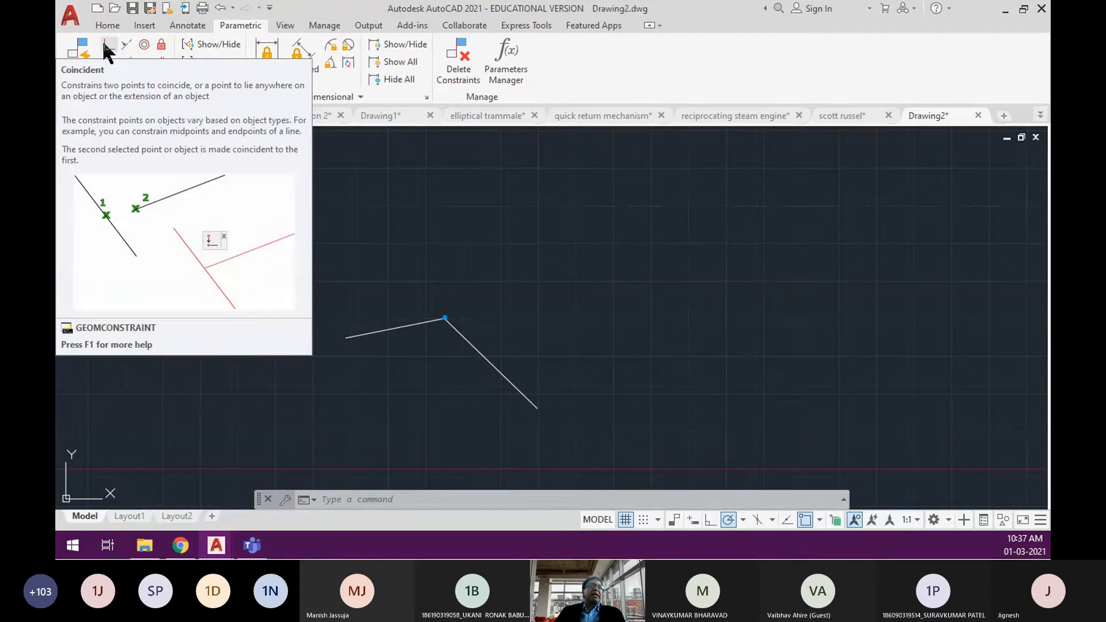
scroll(462, 361, "up", 2)
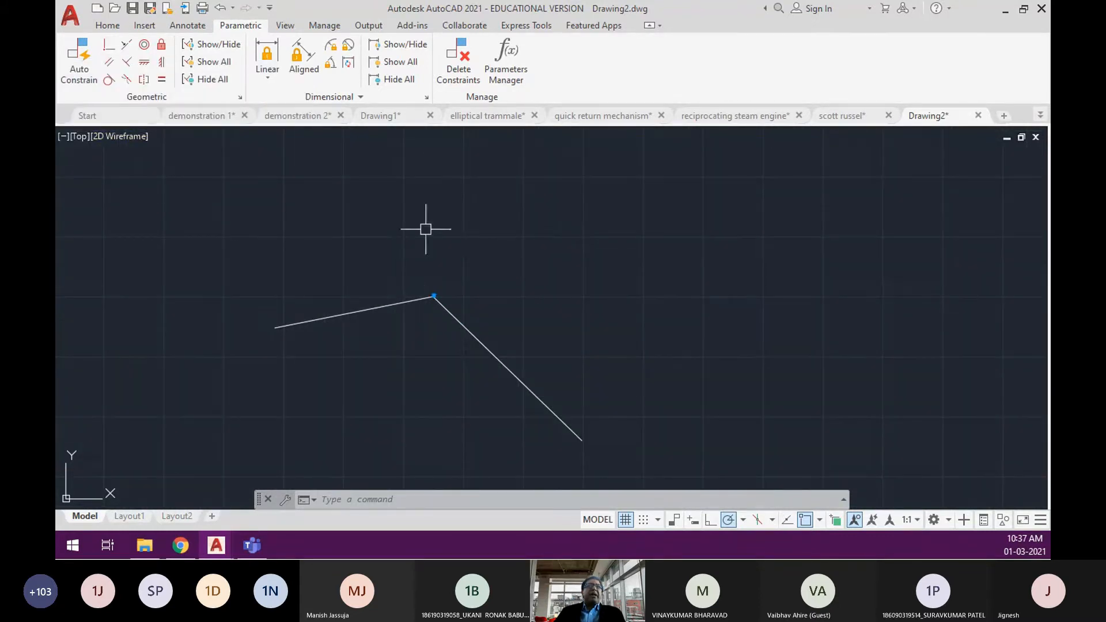
middle_click_drag(705, 332, 608, 339)
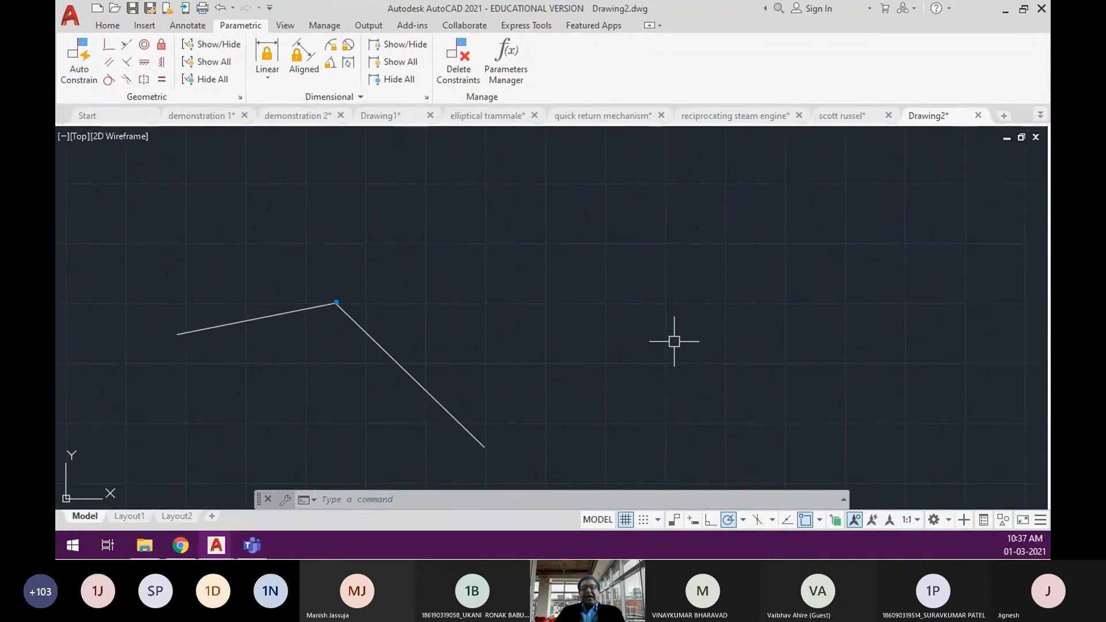
type("l")
key("Return")
left_click(804, 192)
left_click(724, 410)
key("Escape")
key("Return")
left_click(563, 355)
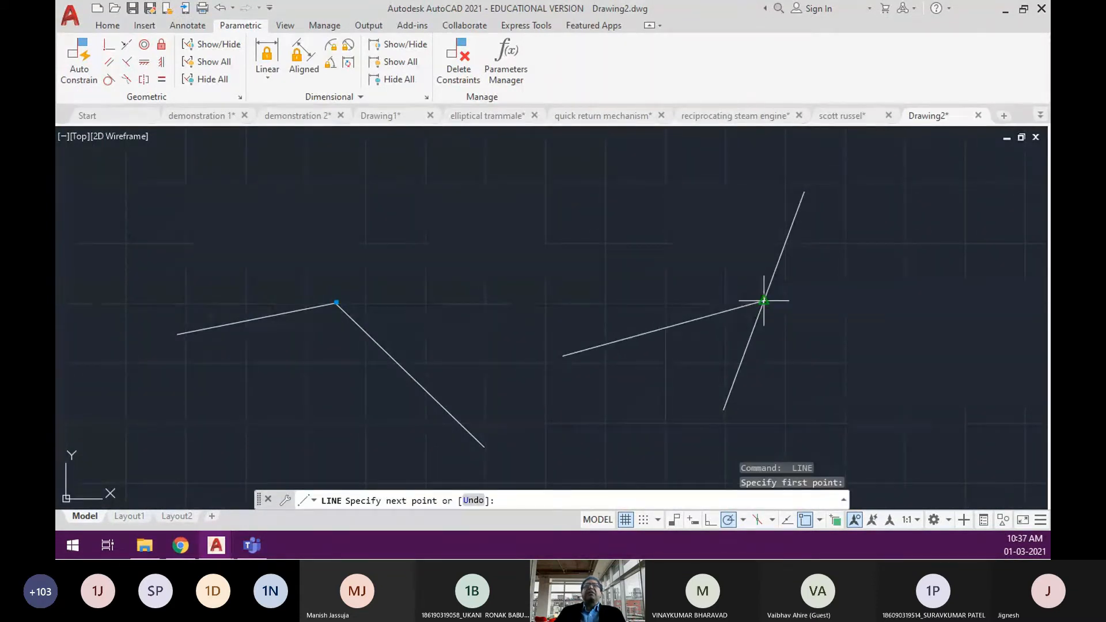
left_click(715, 291)
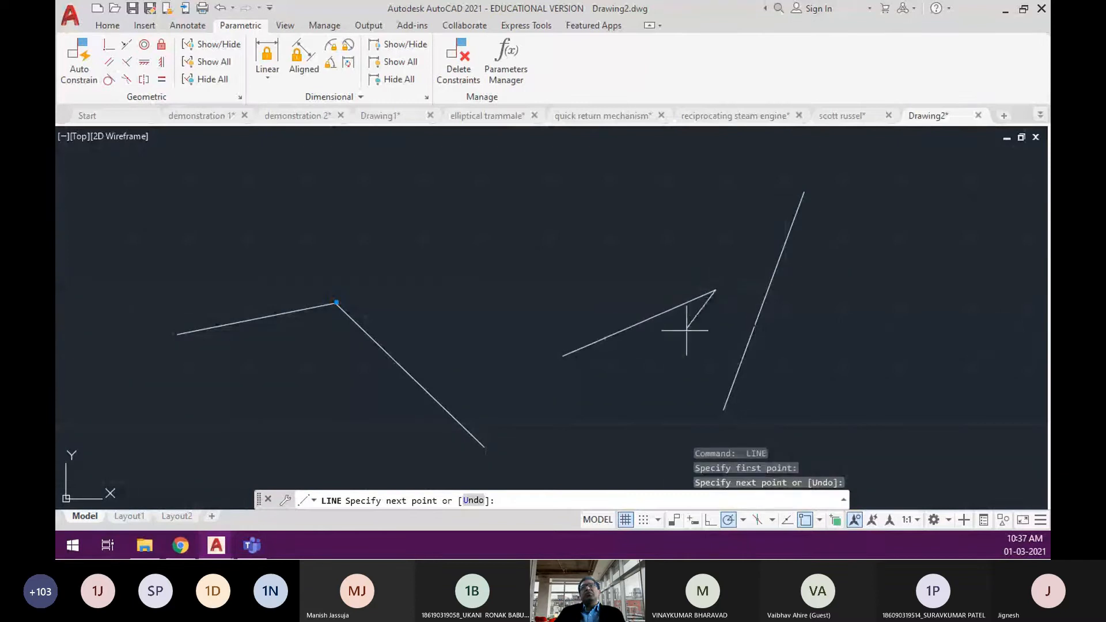
Apply a coincident constraint between the shallower line's upper endpoint and the steep line, using the Object option for the second selection.
left_click(106, 46)
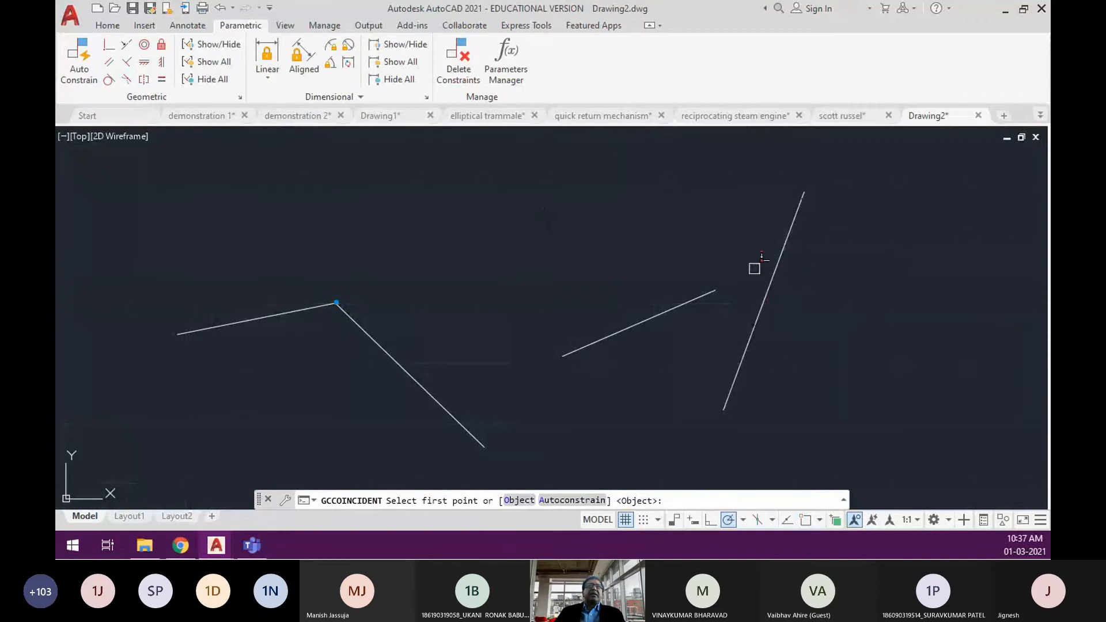
left_click(712, 286)
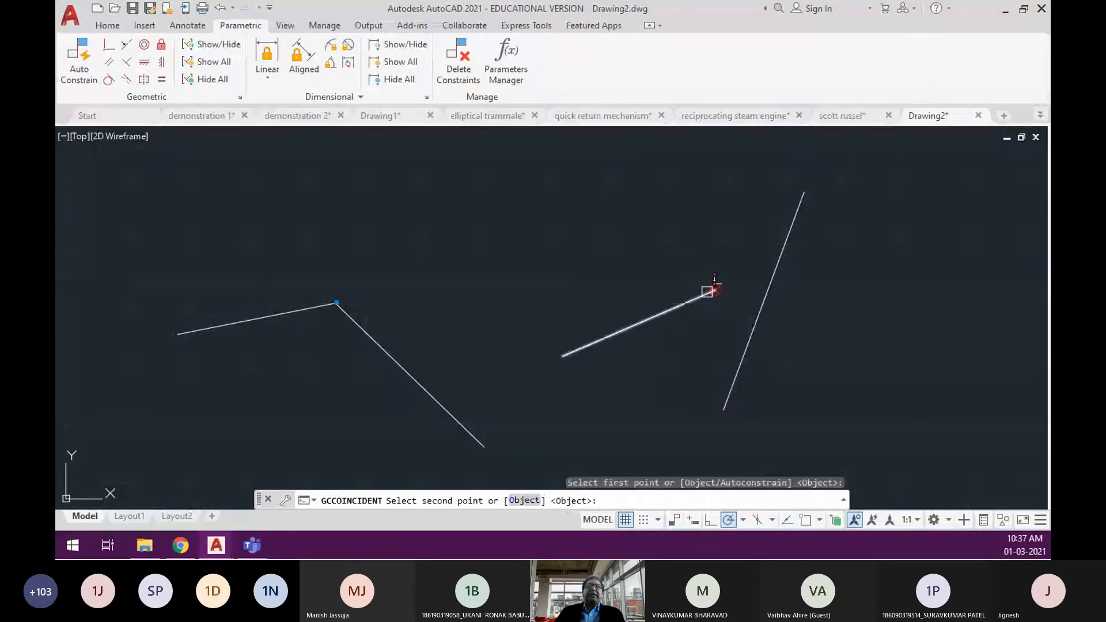
left_click(524, 501)
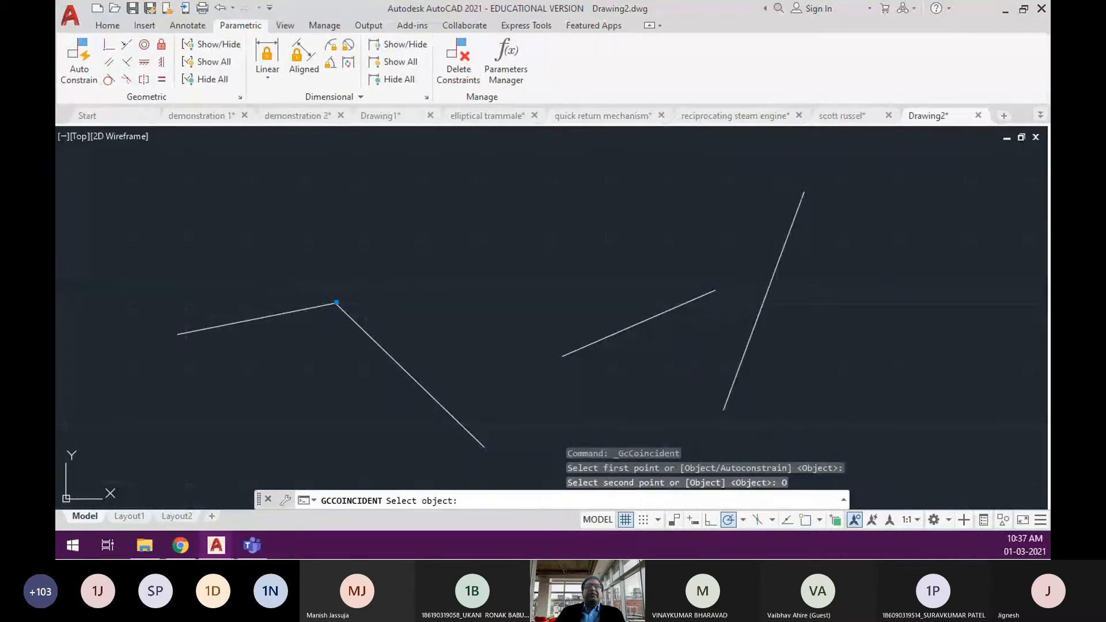
left_click(751, 318)
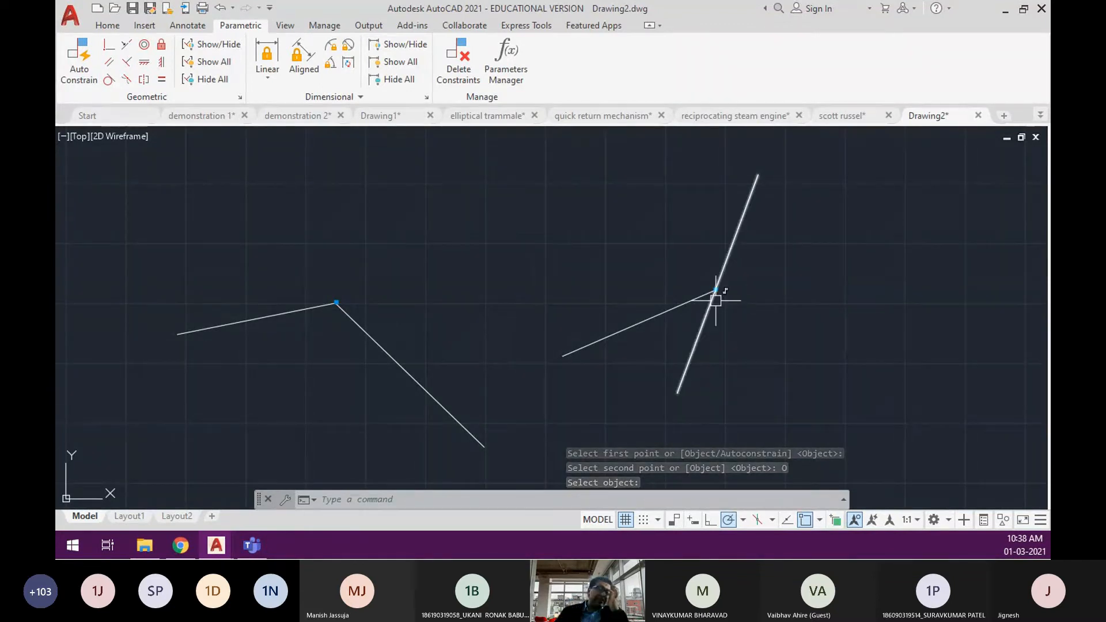
Stretch the steep line's upper endpoint left, right and left again by its grip, leaving the line nearly vertical, then deselect it.
left_click(750, 182)
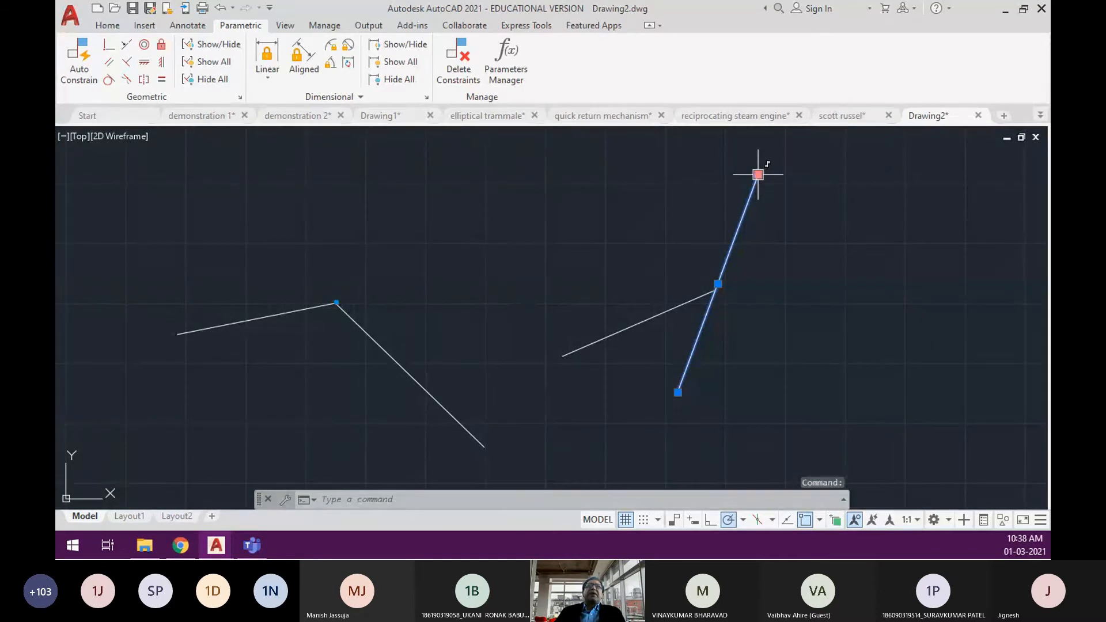
left_click(758, 174)
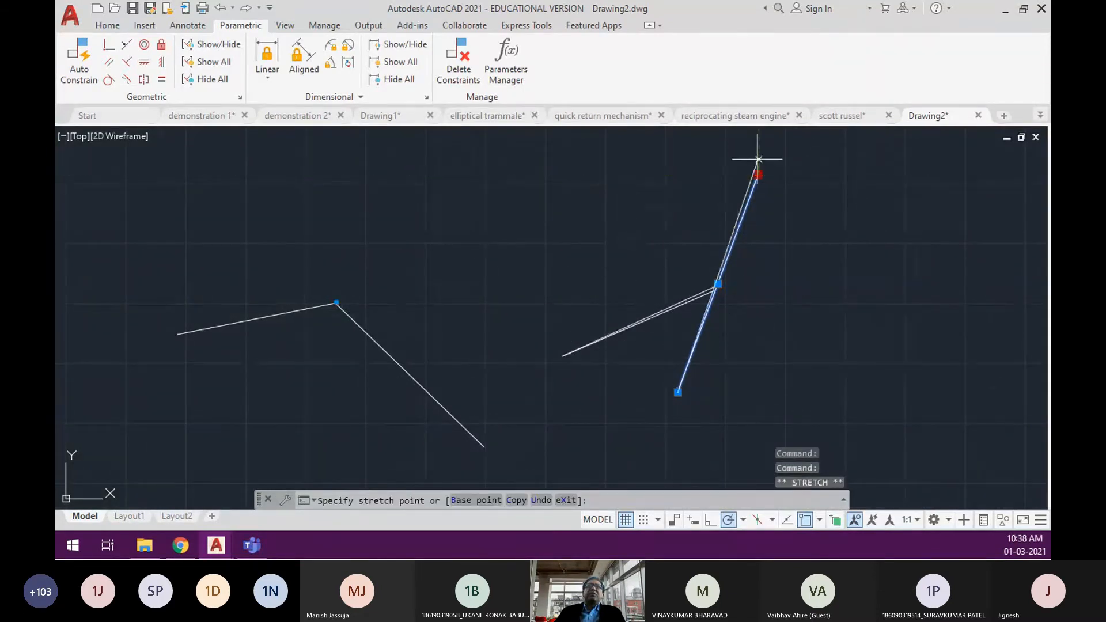
left_click(675, 159)
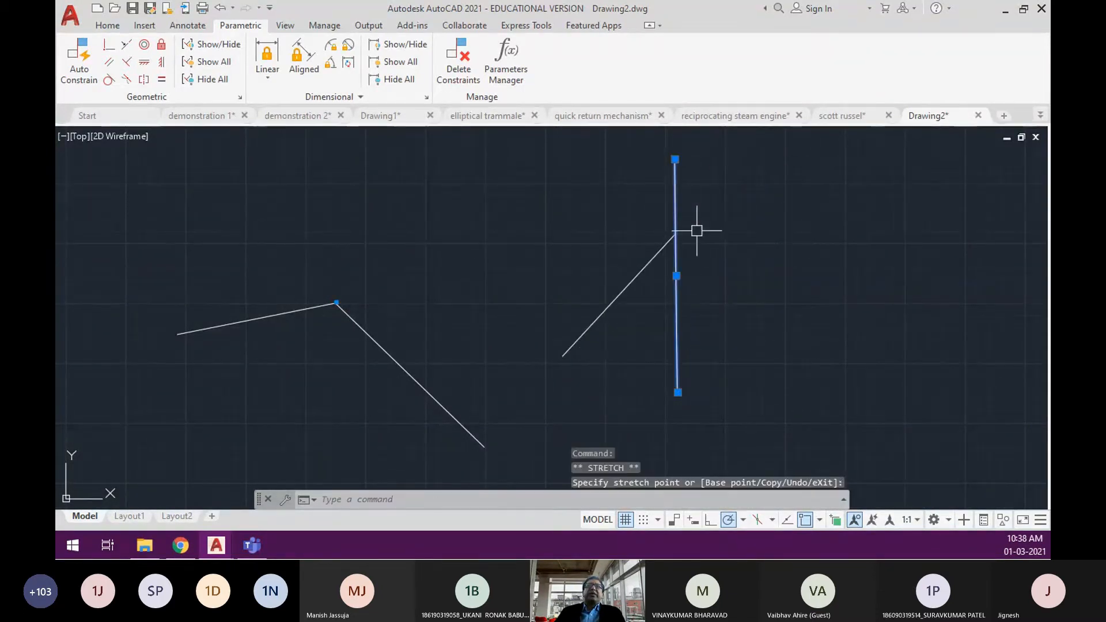
left_click(675, 159)
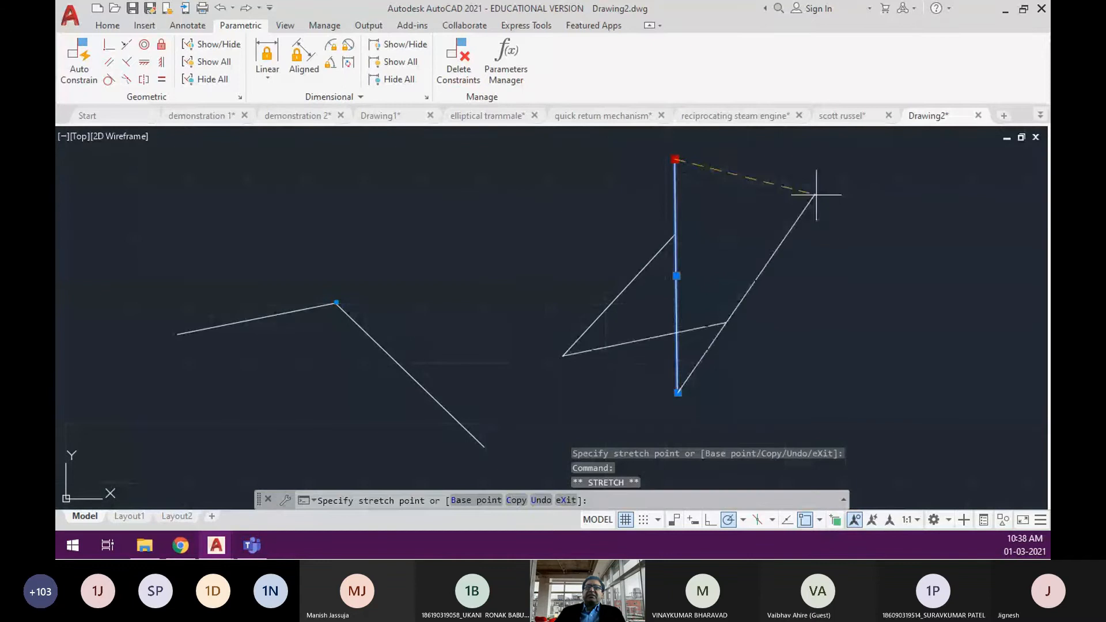
left_click(752, 183)
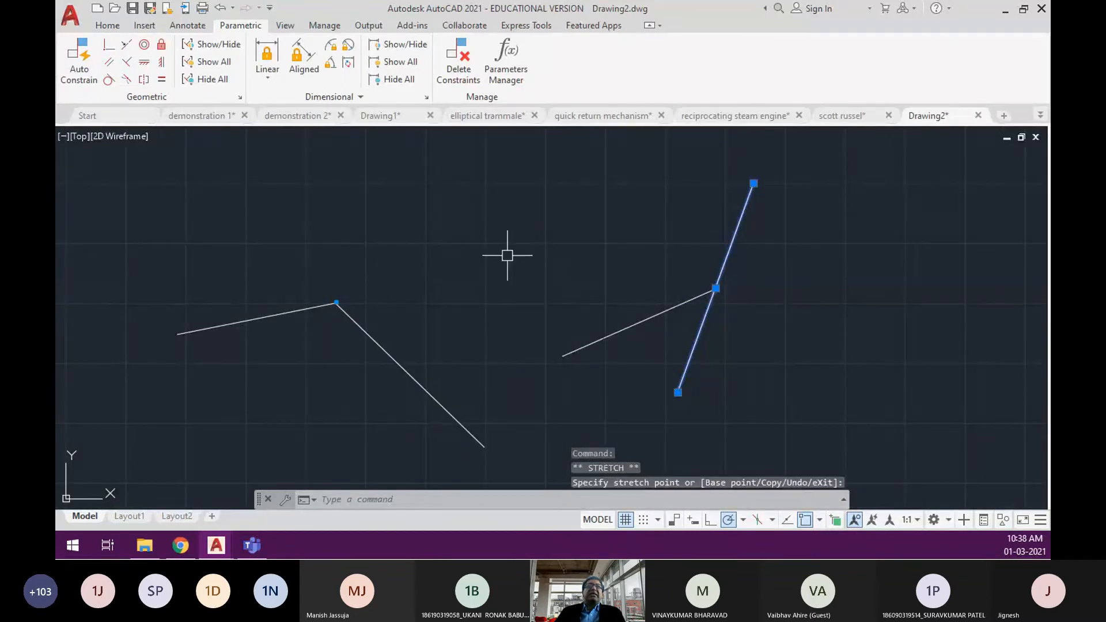
left_click(753, 183)
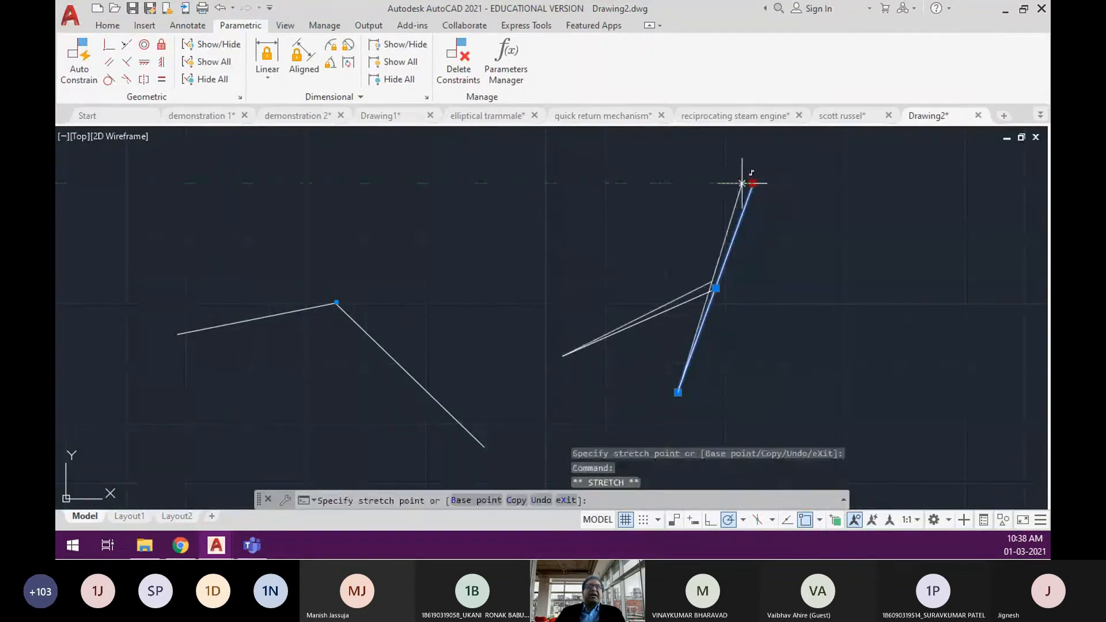
left_click(702, 183)
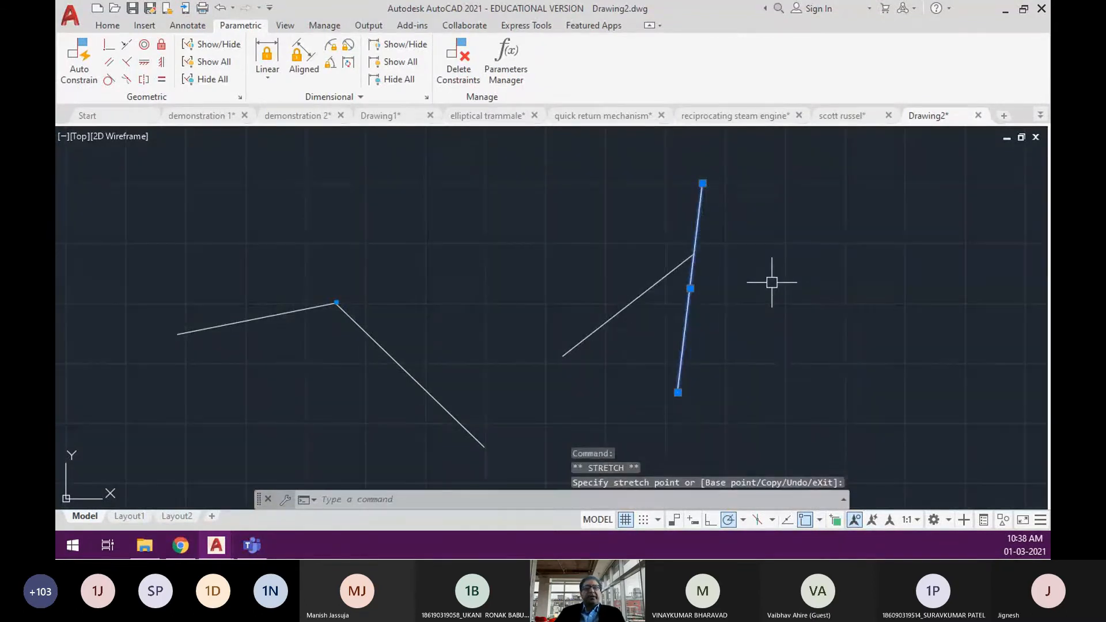
key("Escape")
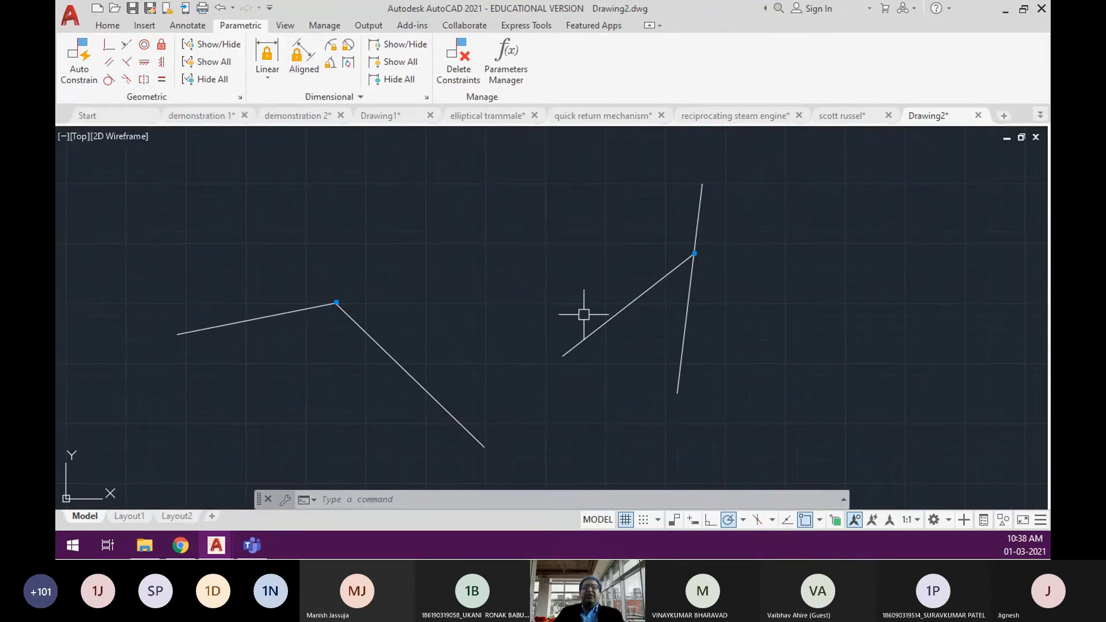
Erase all the remaining lines in the drawing with a crossing selection.
type("e")
key("Return")
left_click(750, 403)
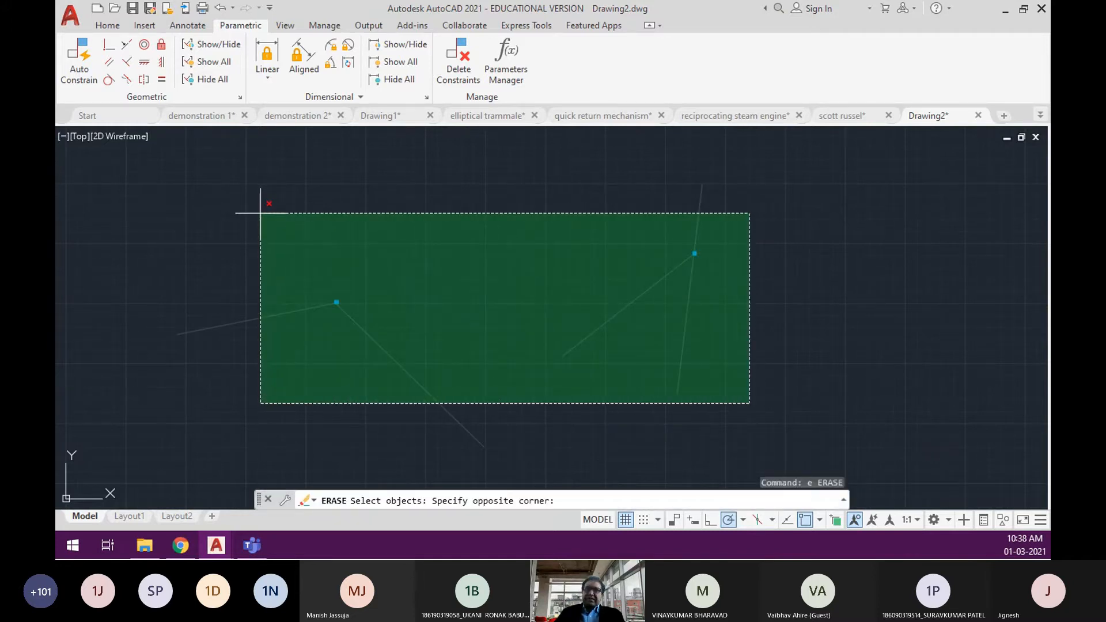
left_click(263, 212)
key("Return")
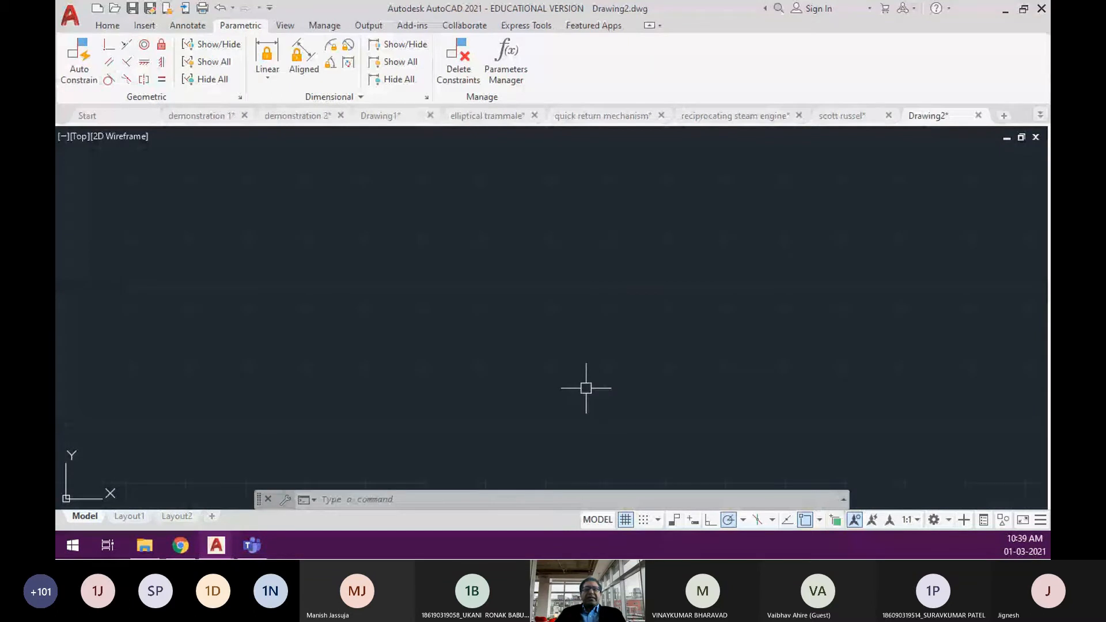
Draw a single long horizontal line across the lower middle of the empty drawing.
type("l")
key("Return")
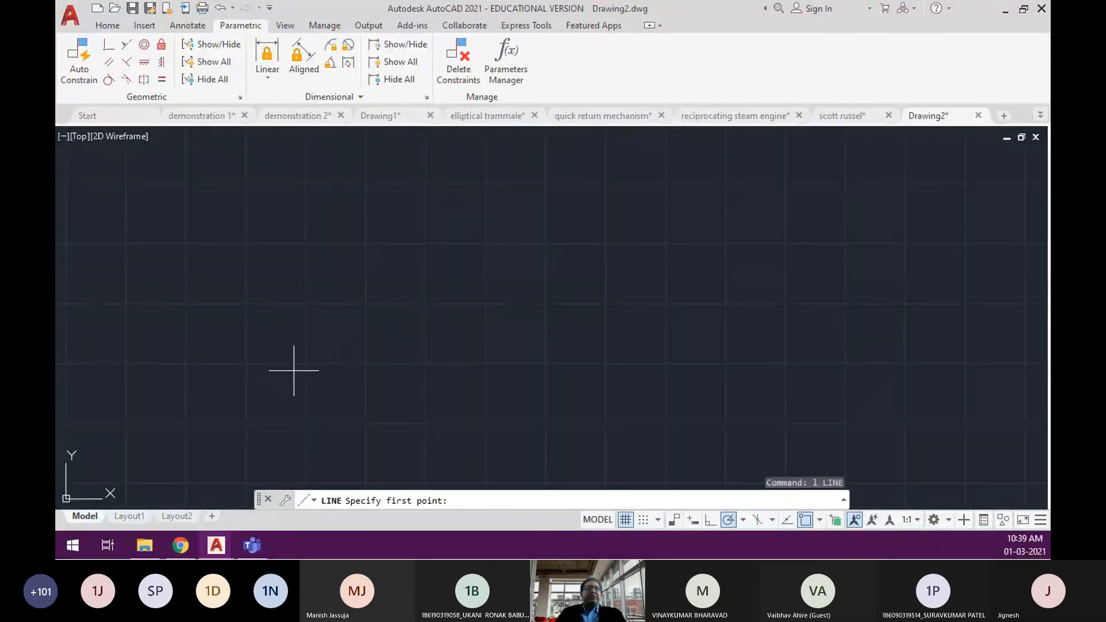
left_click(295, 371)
left_click(594, 371)
key("Return")
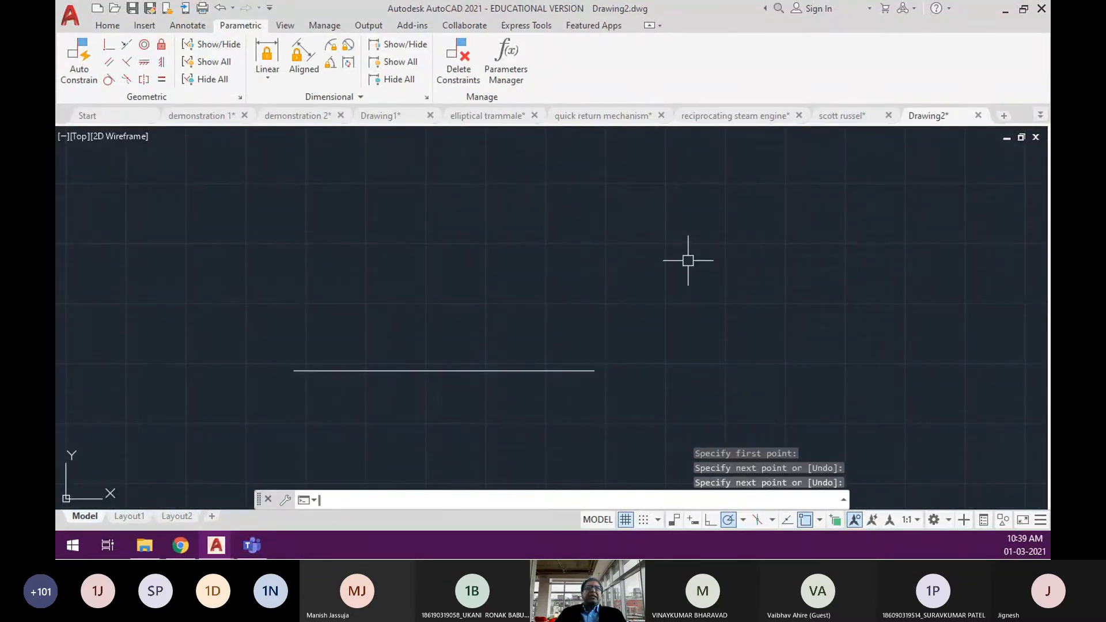
Draw a small rectangle just above the right end of the horizontal line.
type("rec")
key("Return")
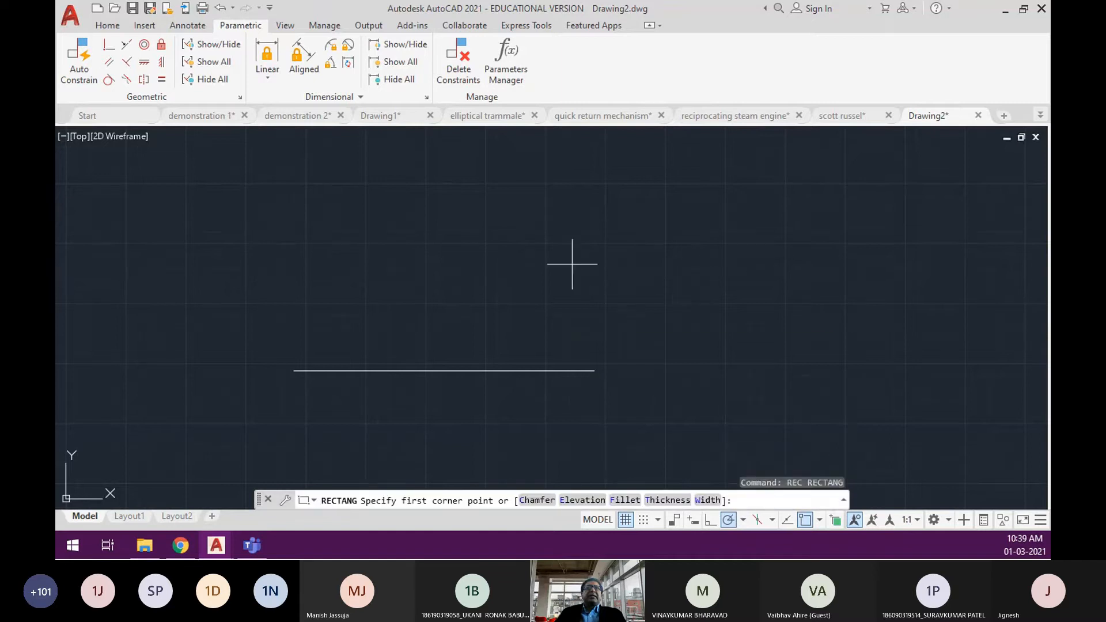
left_click(572, 264)
left_click(618, 305)
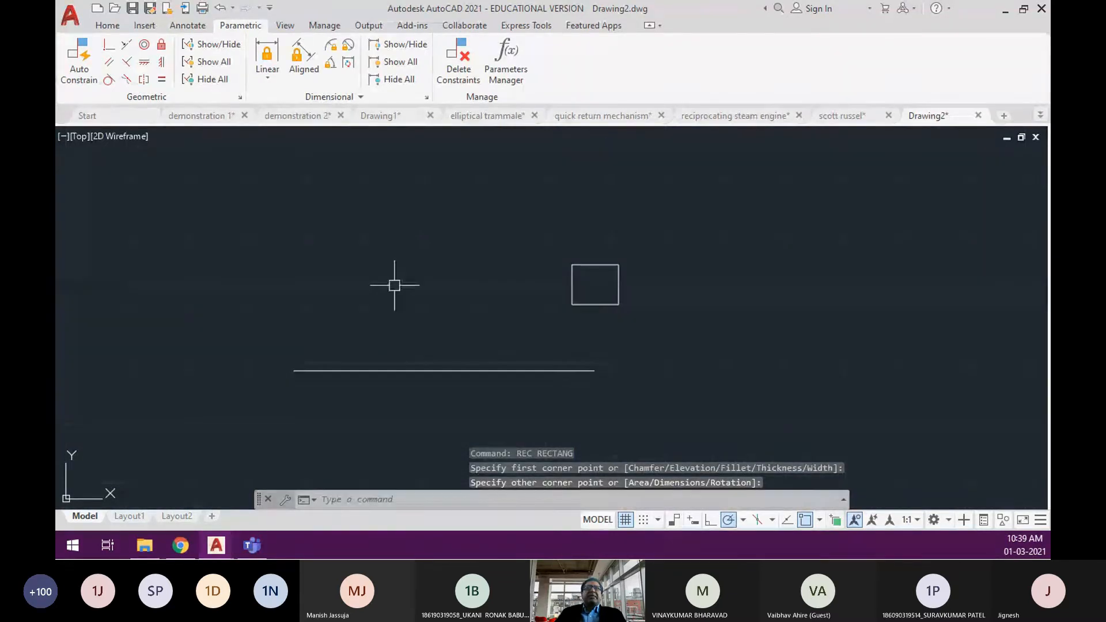
Apply a collinear constraint from the rectangle's bottom edge to the horizontal line.
left_click(124, 45)
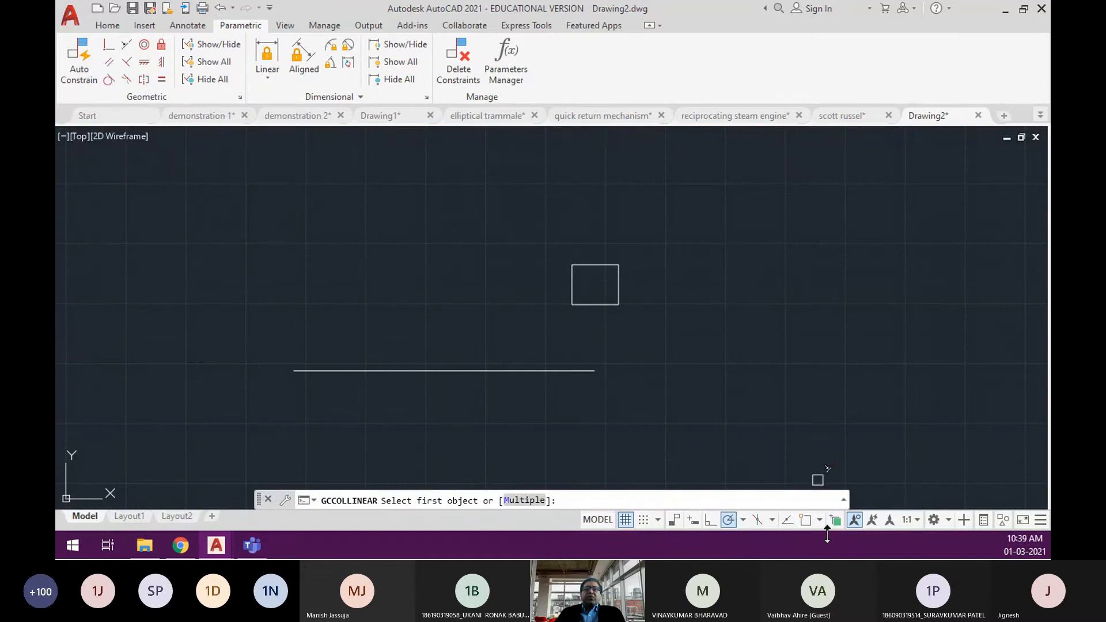
left_click(758, 448)
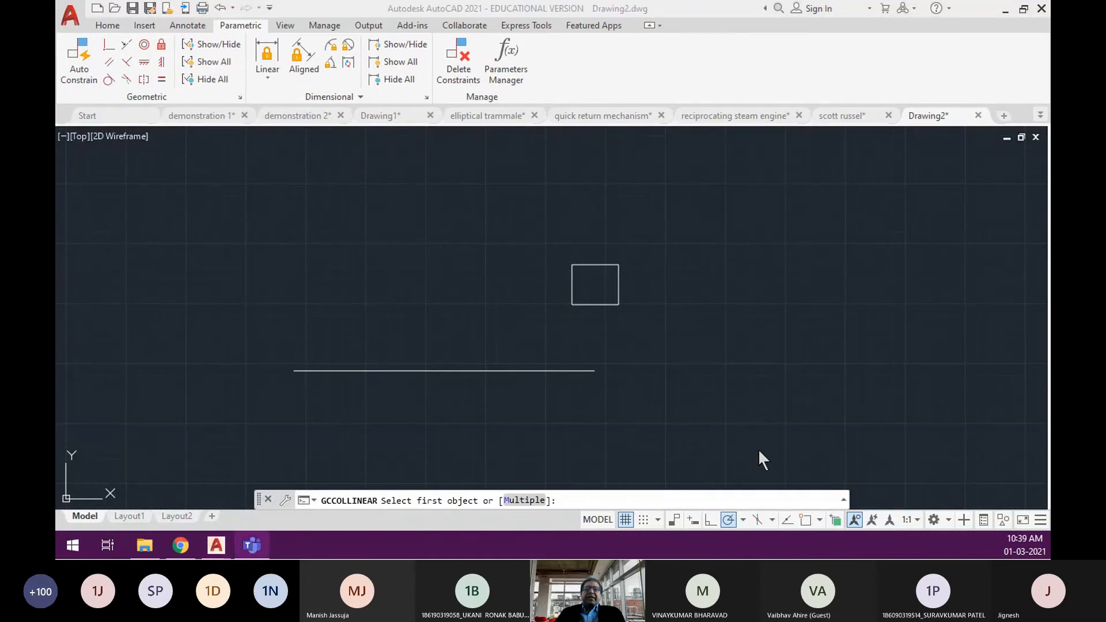
left_click(596, 318)
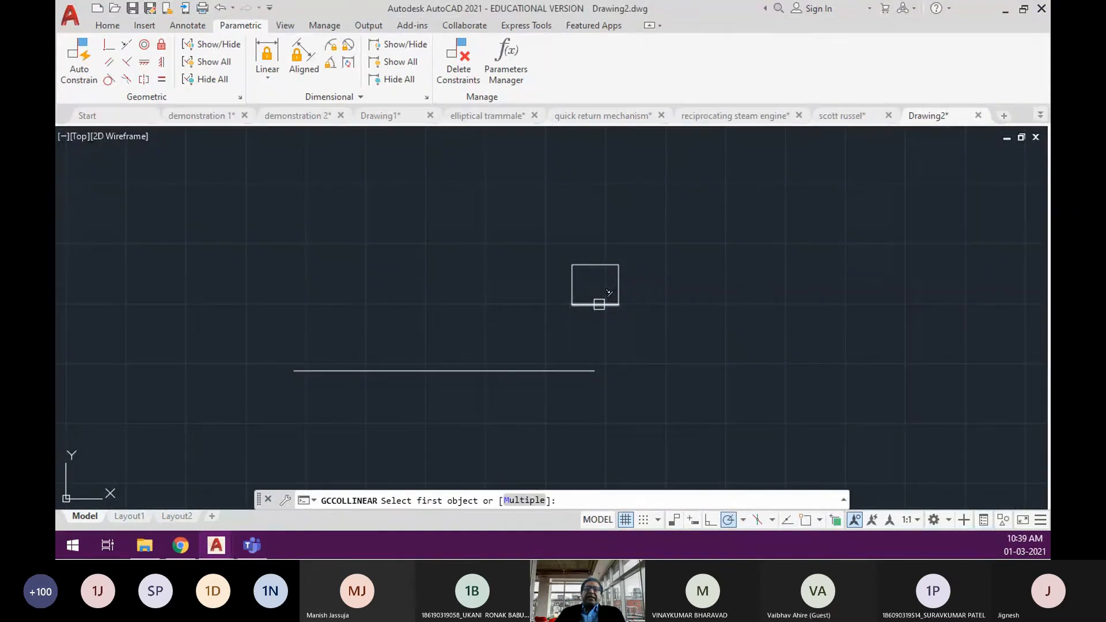
left_click(599, 304)
left_click(546, 369)
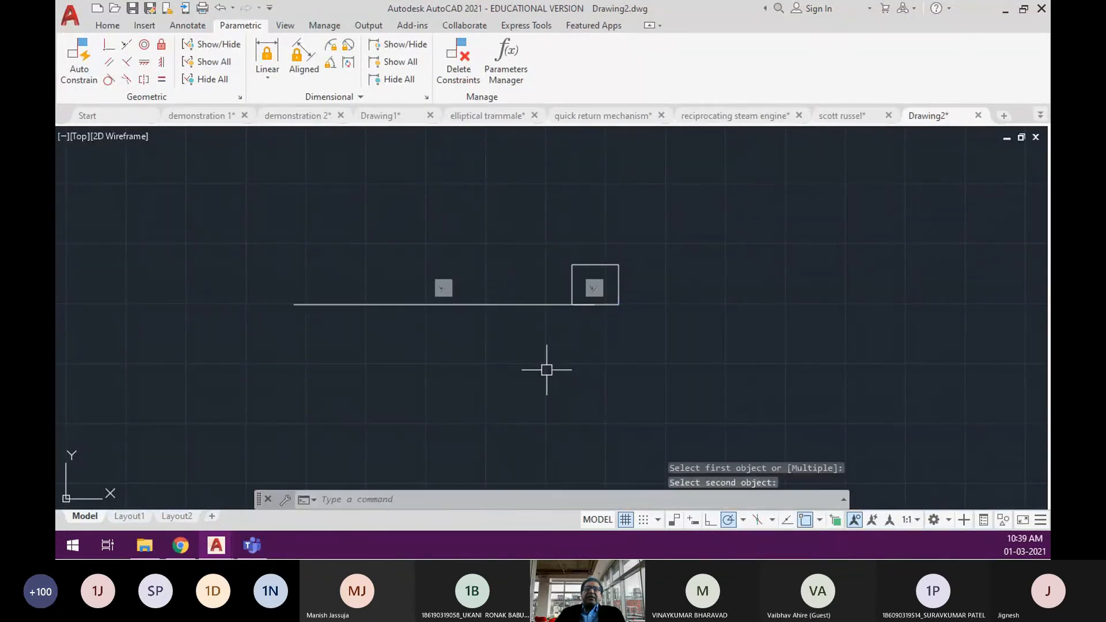
Try stretching the rectangle's left edge up and to the left by its midpoint grip, then cancel and deselect the rectangle.
scroll(558, 288, "up", 2)
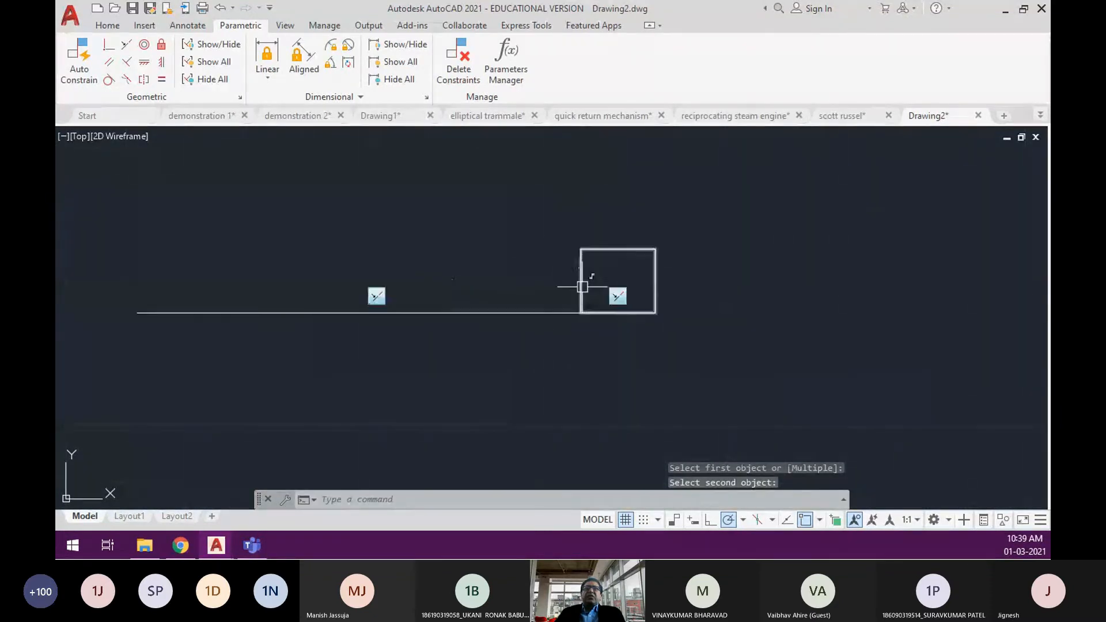
left_click(582, 277)
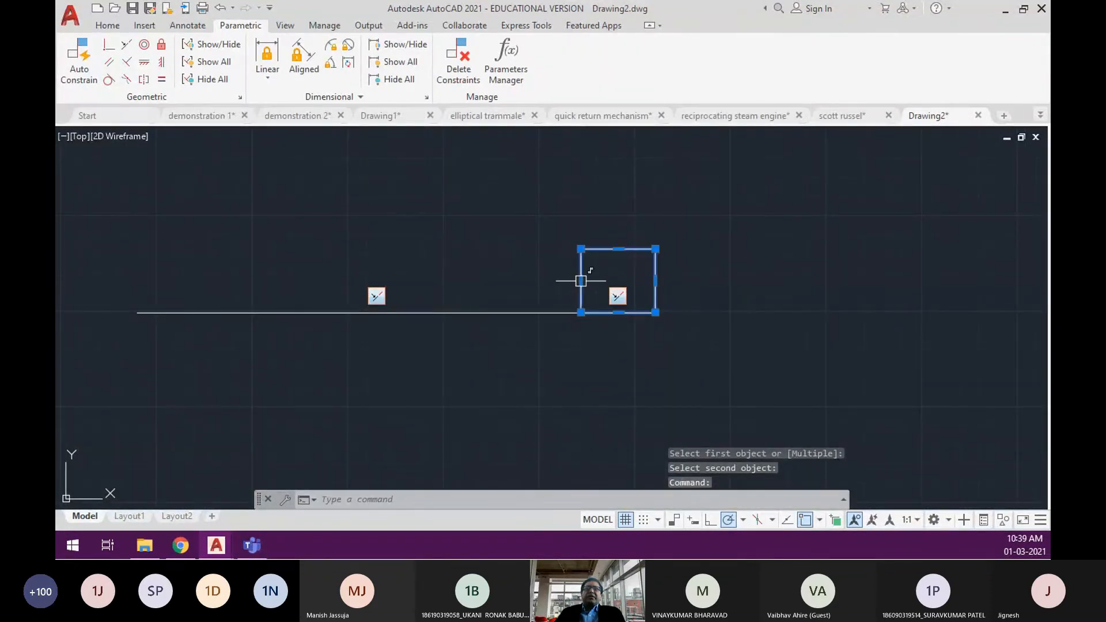
left_click(581, 280)
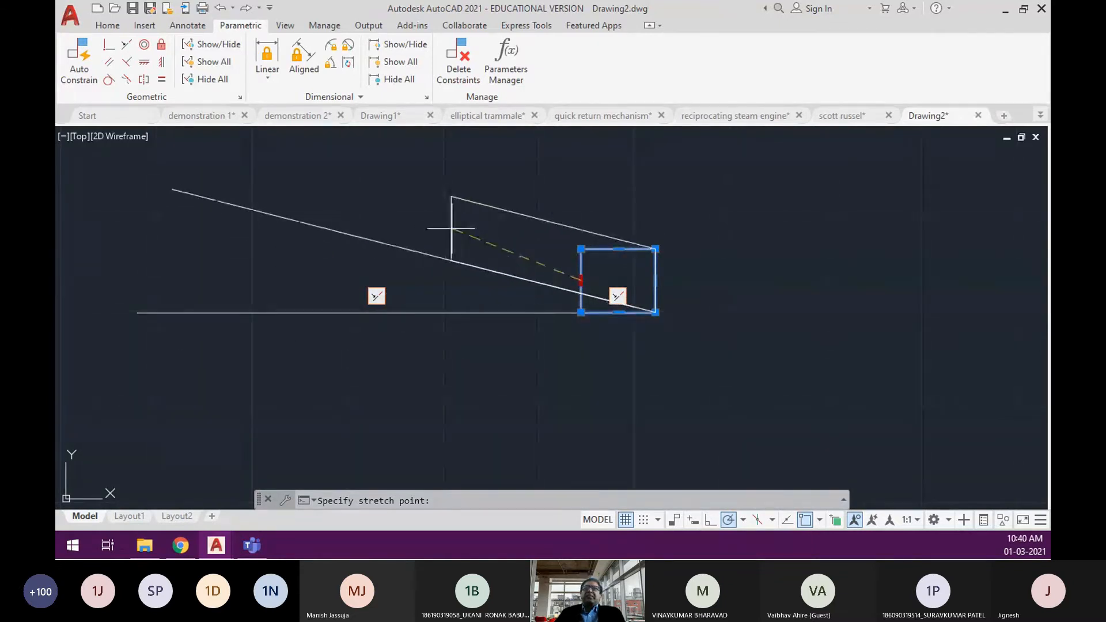
key("Escape")
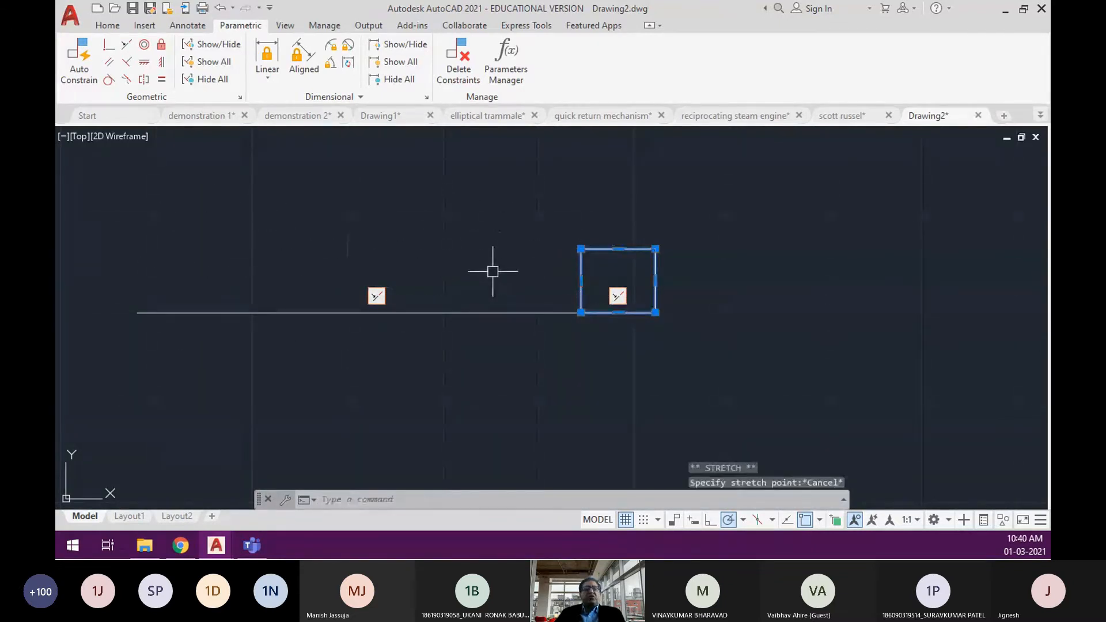
key("Escape")
Draw two separate vertical lines right of the rectangle, the second one longer, farther right and starting slightly lower.
type("l")
key("Return")
left_click(747, 255)
left_click(747, 354)
key("Return")
key("Return")
left_click(863, 288)
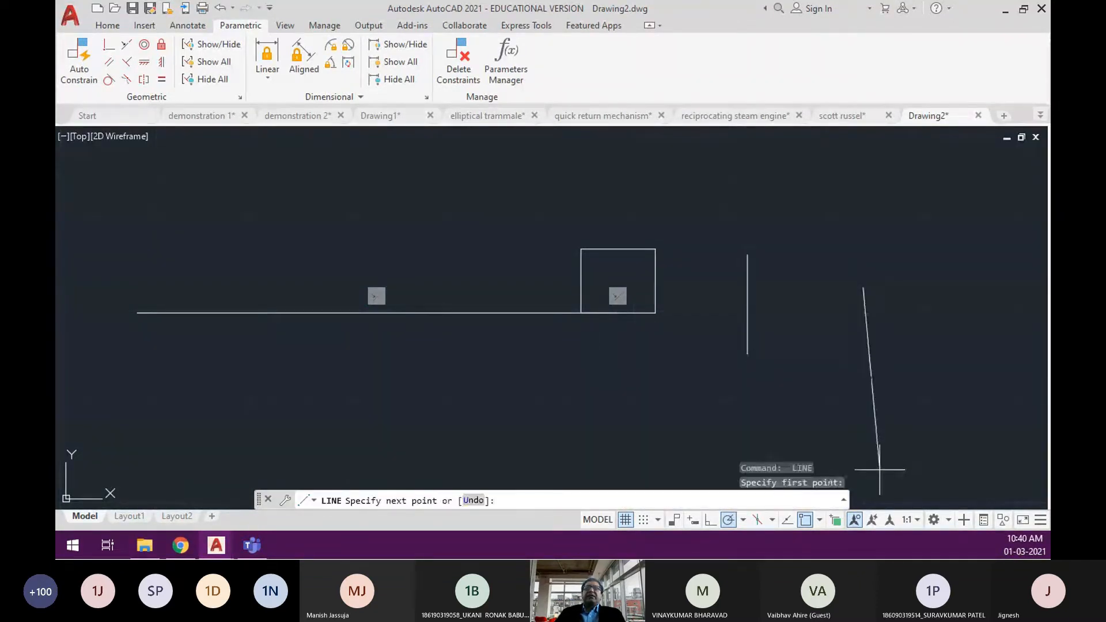
left_click(862, 490)
key("Return")
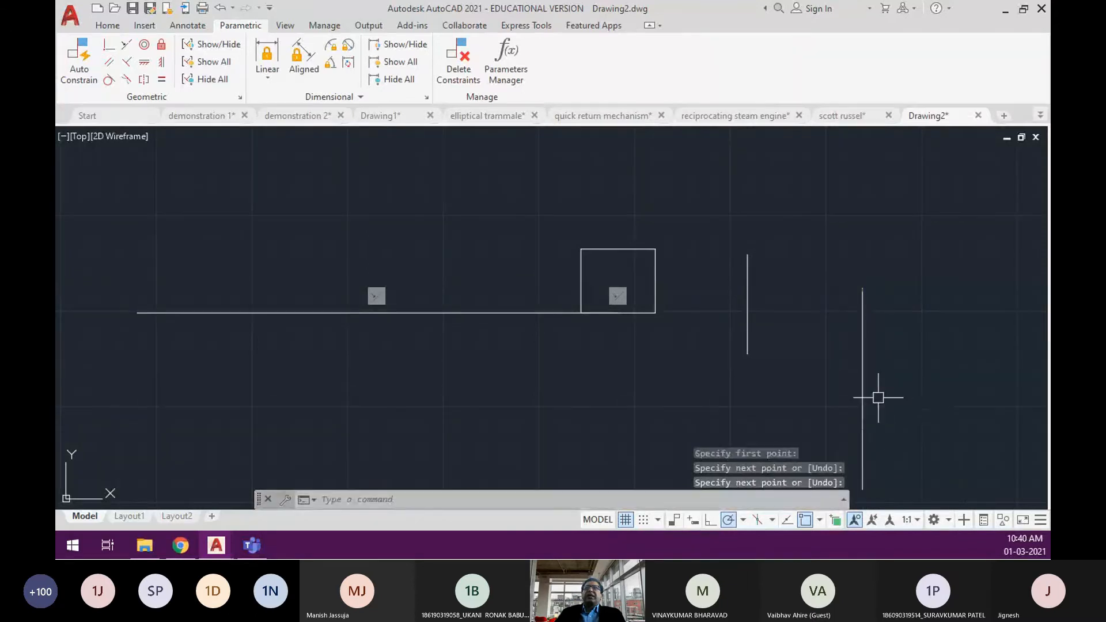
middle_click_drag(878, 397, 825, 351)
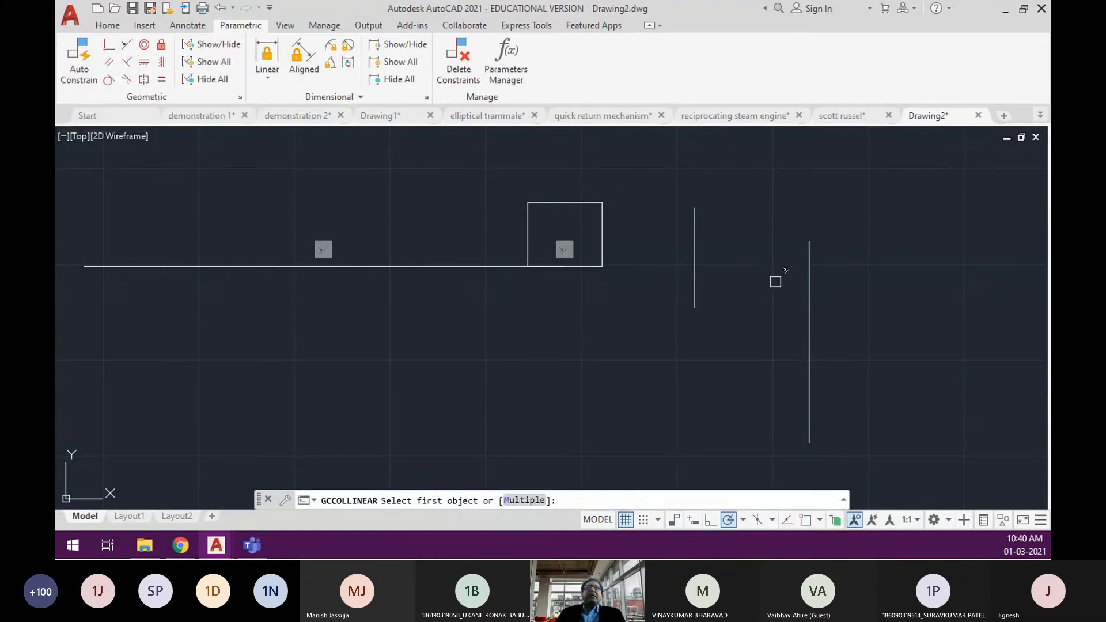
Apply a collinear constraint from the longer vertical line to the shorter vertical line.
left_click(809, 268)
left_click(694, 253)
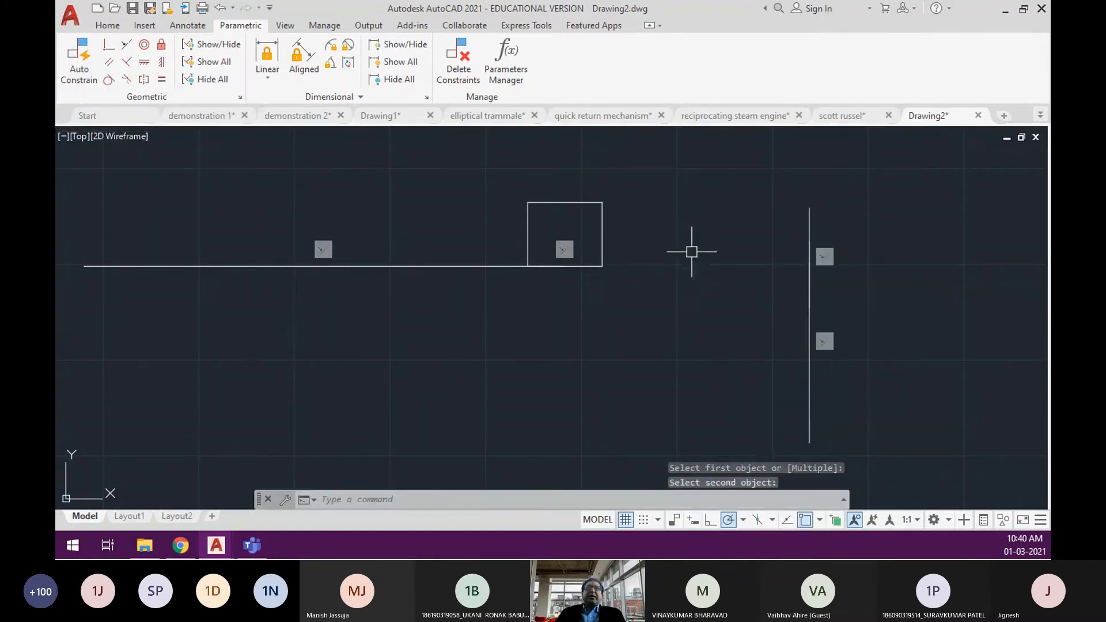
Erase the two vertical lines.
left_click(724, 183)
left_click(884, 328)
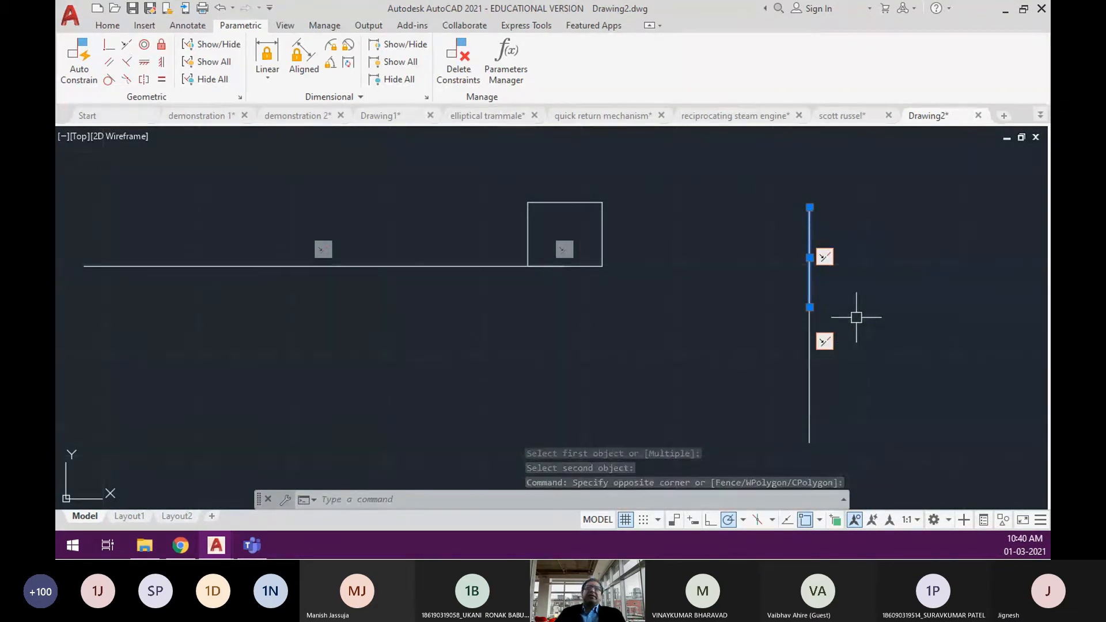
type("e")
key("space")
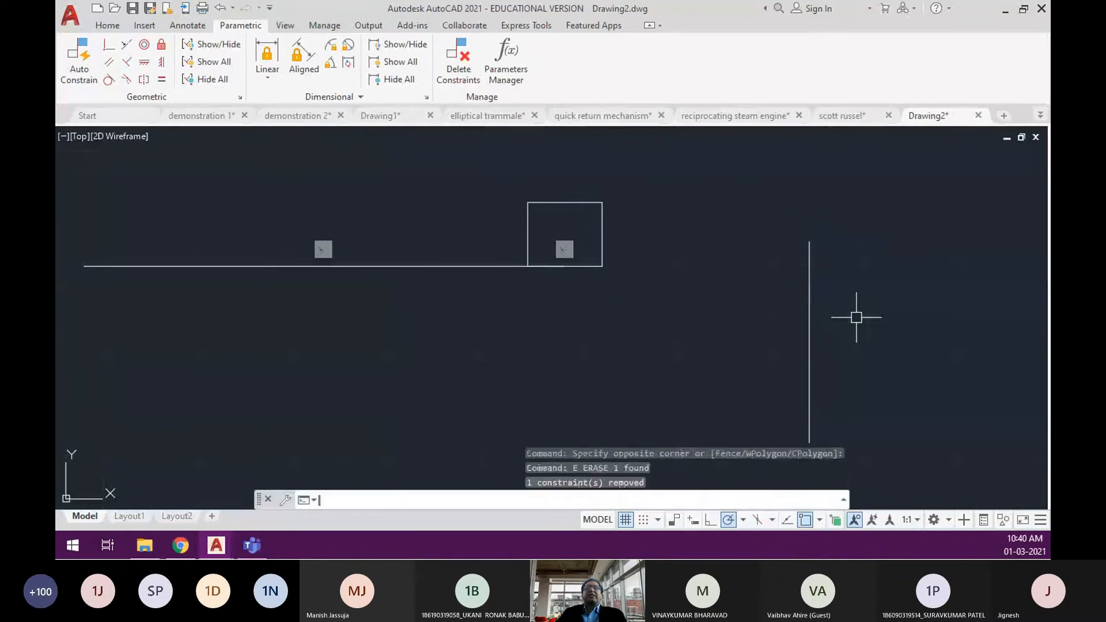
key("Return")
left_click(839, 280)
left_click(744, 217)
key("Return")
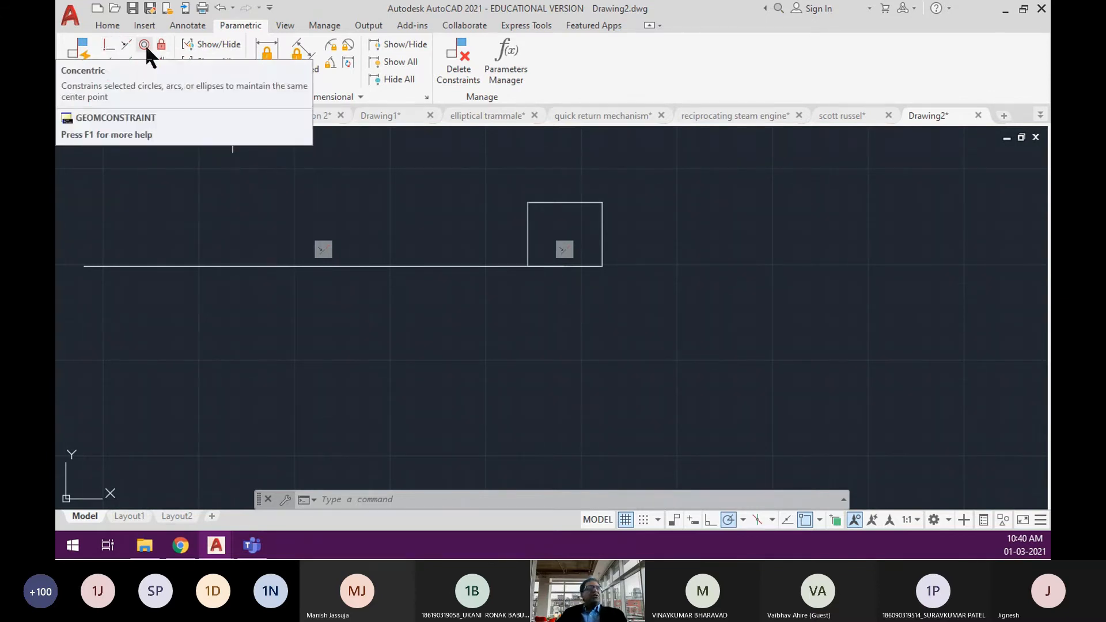
Erase the rectangle and the horizontal line constrained to it.
type("e")
key("Return")
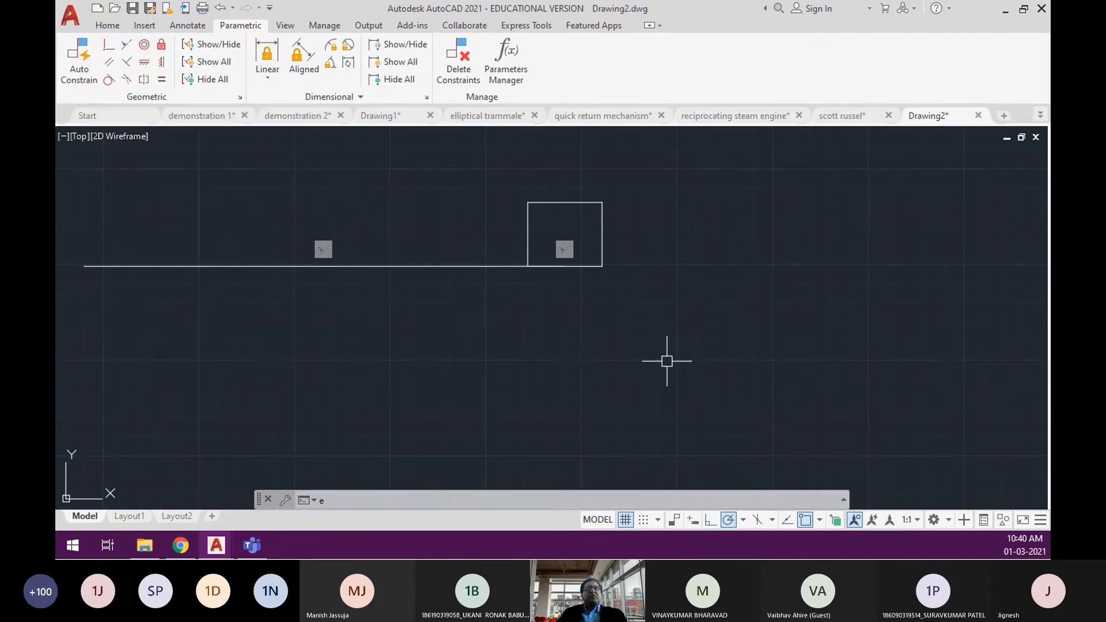
left_click(664, 360)
left_click(344, 159)
key("Return")
Draw a circle of radius about 1.71 and a separate smaller circle to its upper right.
type("c")
key("Return")
left_click(385, 293)
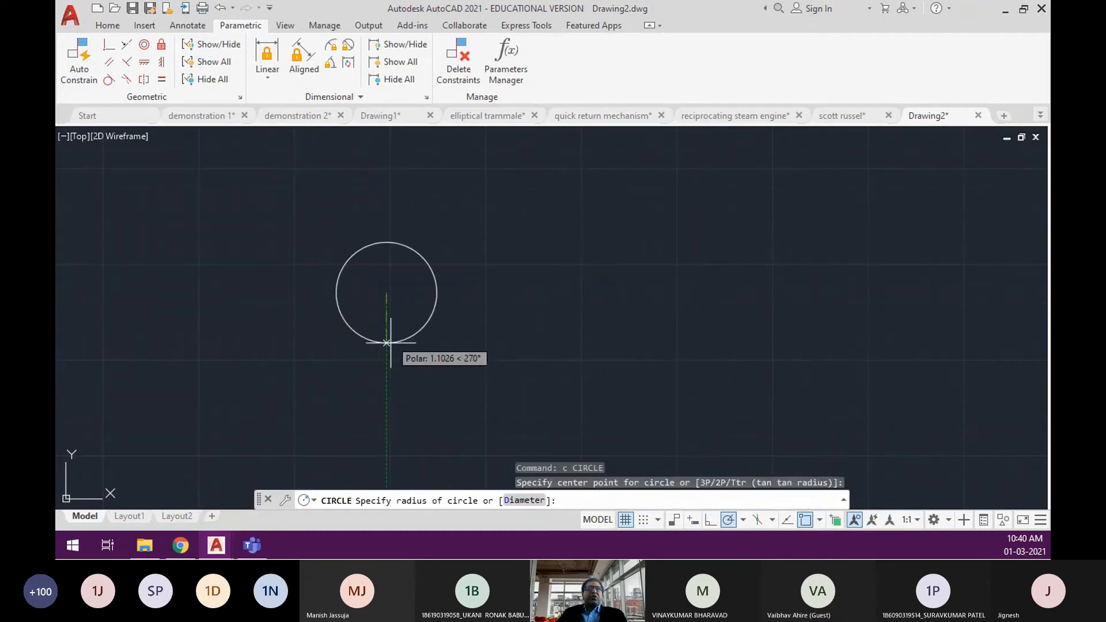
left_click(409, 357)
key("Return")
left_click(633, 236)
left_click(634, 270)
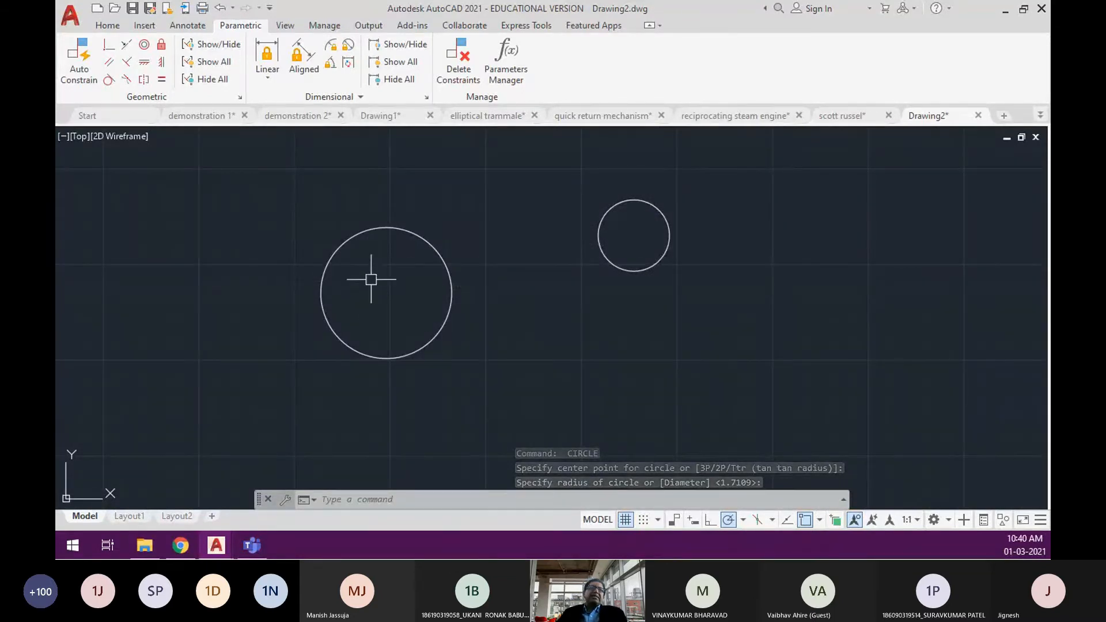
Apply a concentric constraint, picking the large circle first and the small circle second.
left_click(144, 44)
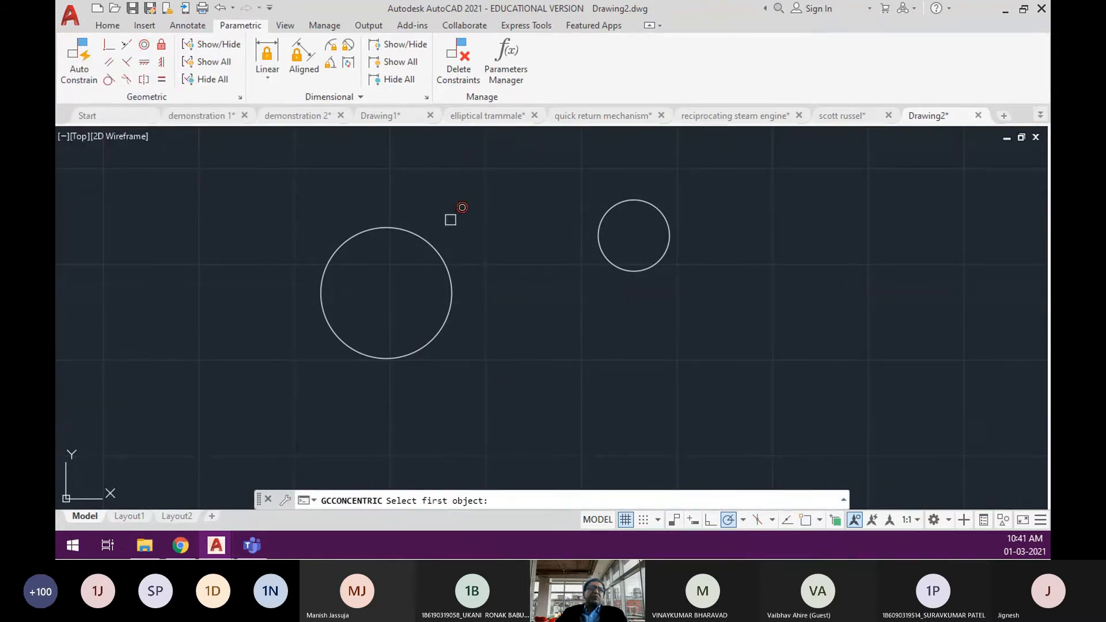
left_click(422, 236)
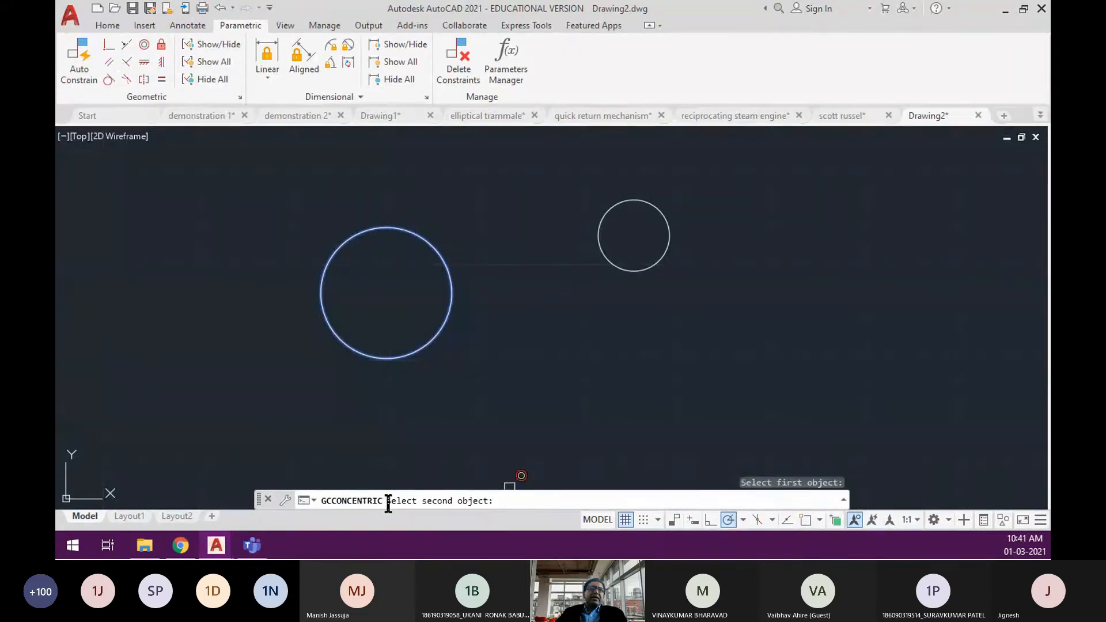
left_click(621, 199)
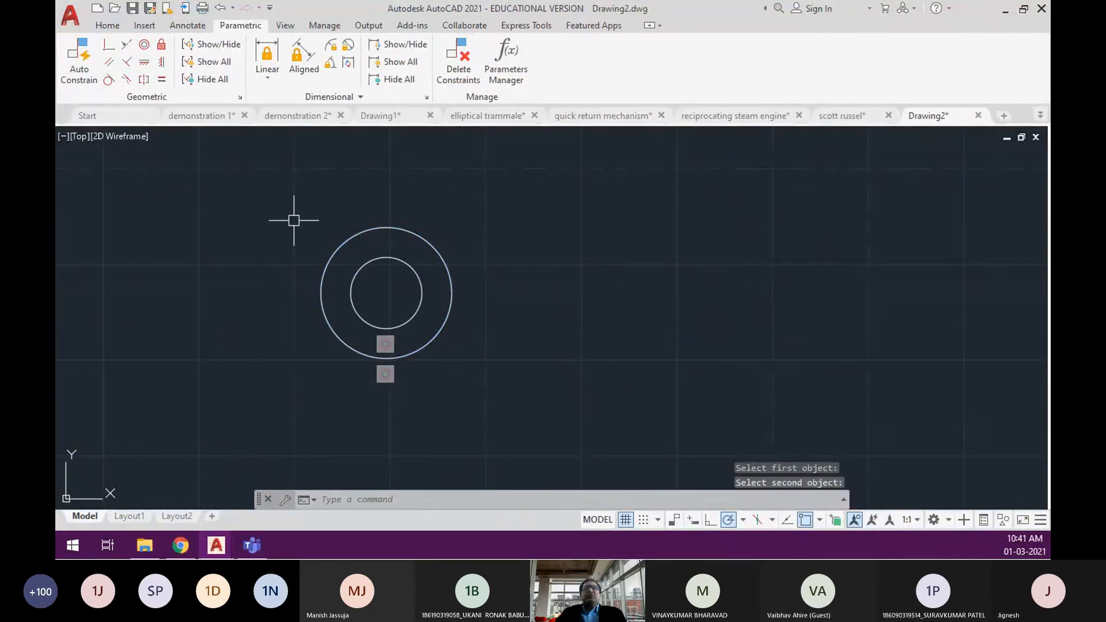
Enlarge the outer circle and then the inner circle by their upper quadrant grips, and deselect both.
left_click(431, 245)
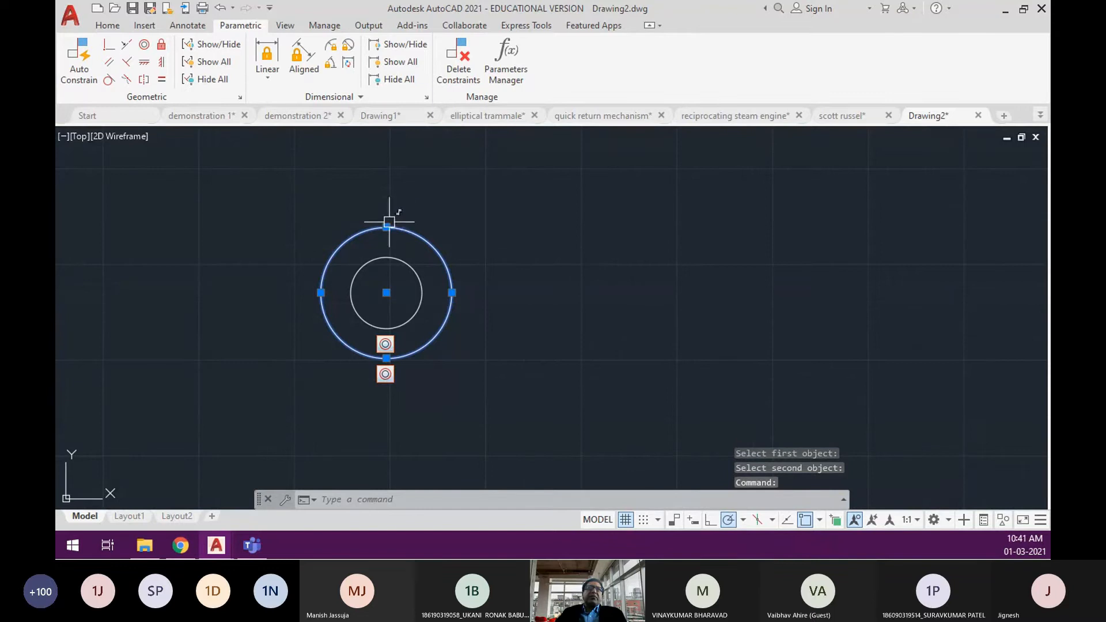
left_click(386, 227)
left_click(397, 183)
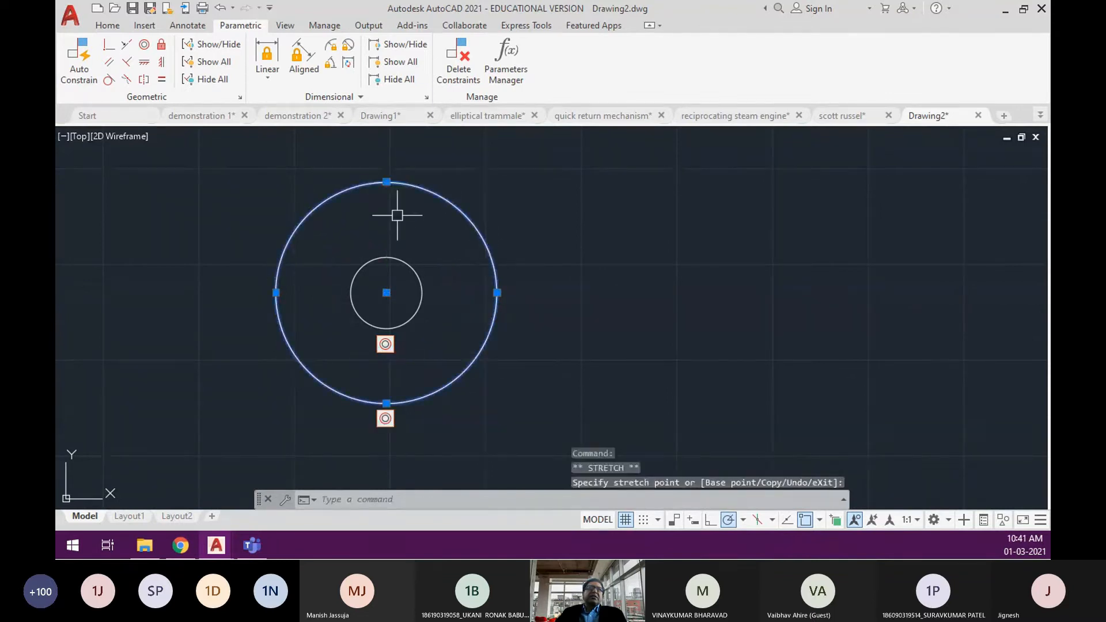
left_click(387, 258)
left_click(386, 257)
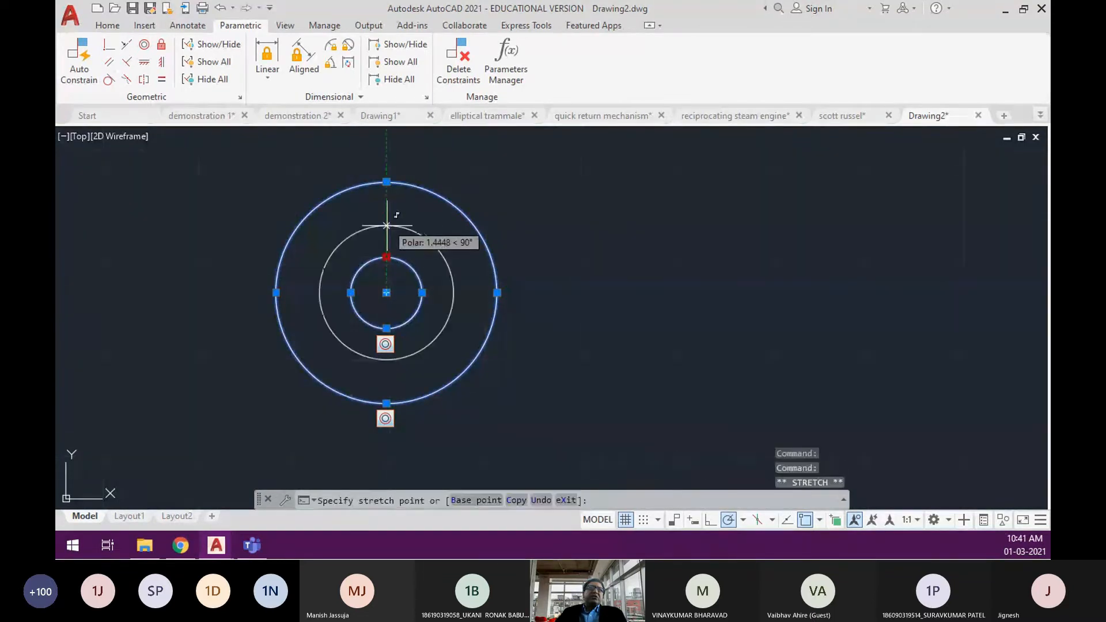
left_click(386, 221)
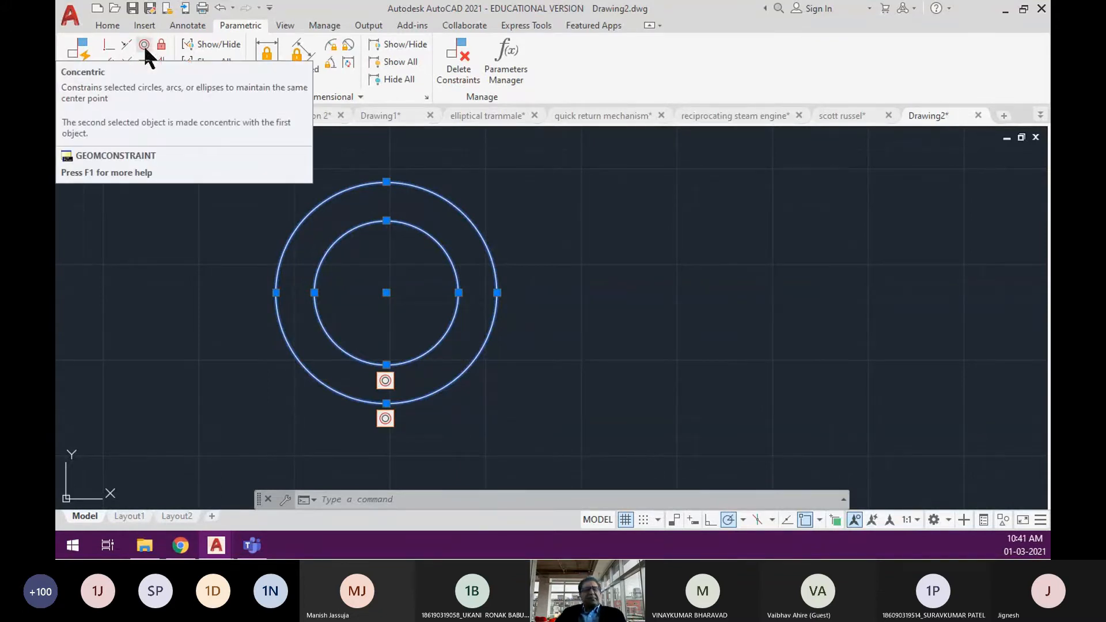
key("Escape")
key("Escape")
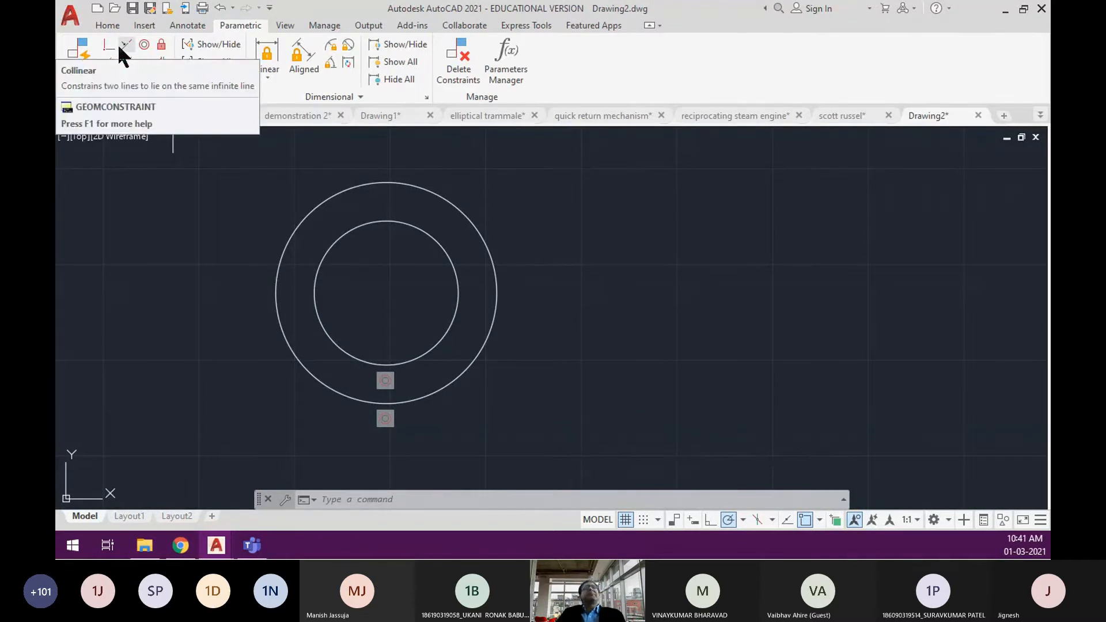
Erase both concentric circles.
type("e")
key("Return")
left_click(520, 392)
left_click(422, 320)
key("Return")
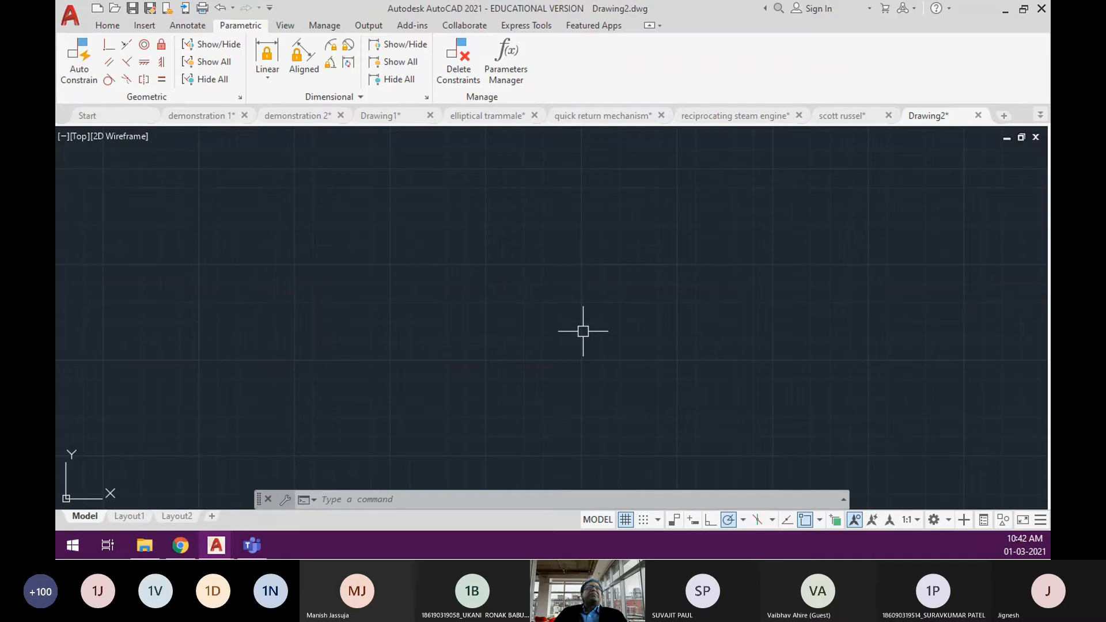
Draw a single horizontal line in the lower middle of the empty drawing.
type("l")
key("Return")
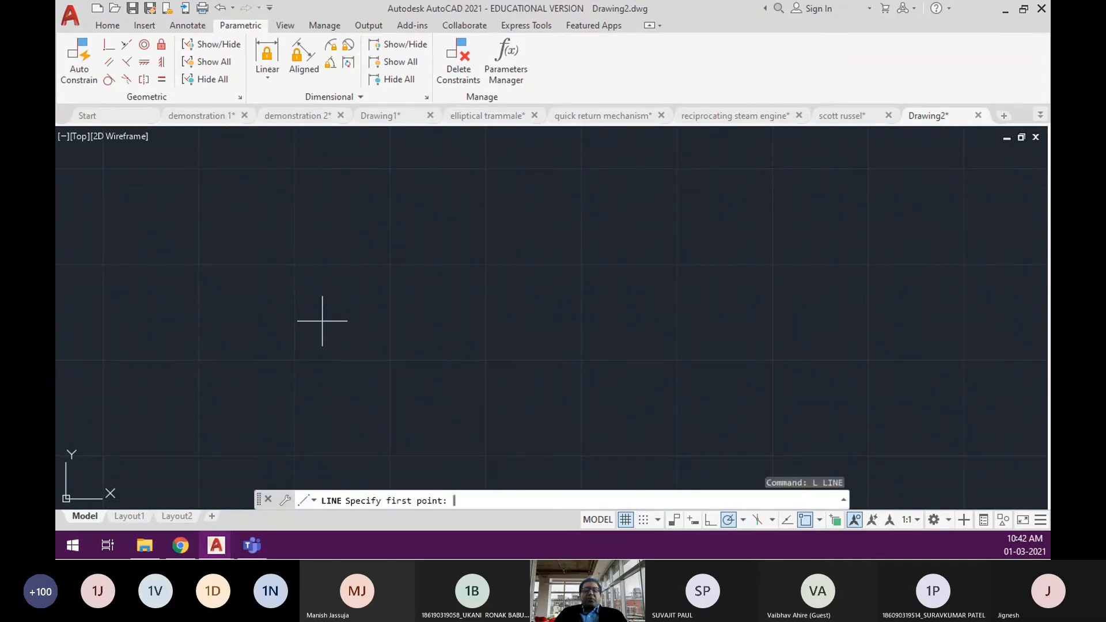
left_click(316, 358)
left_click(526, 358)
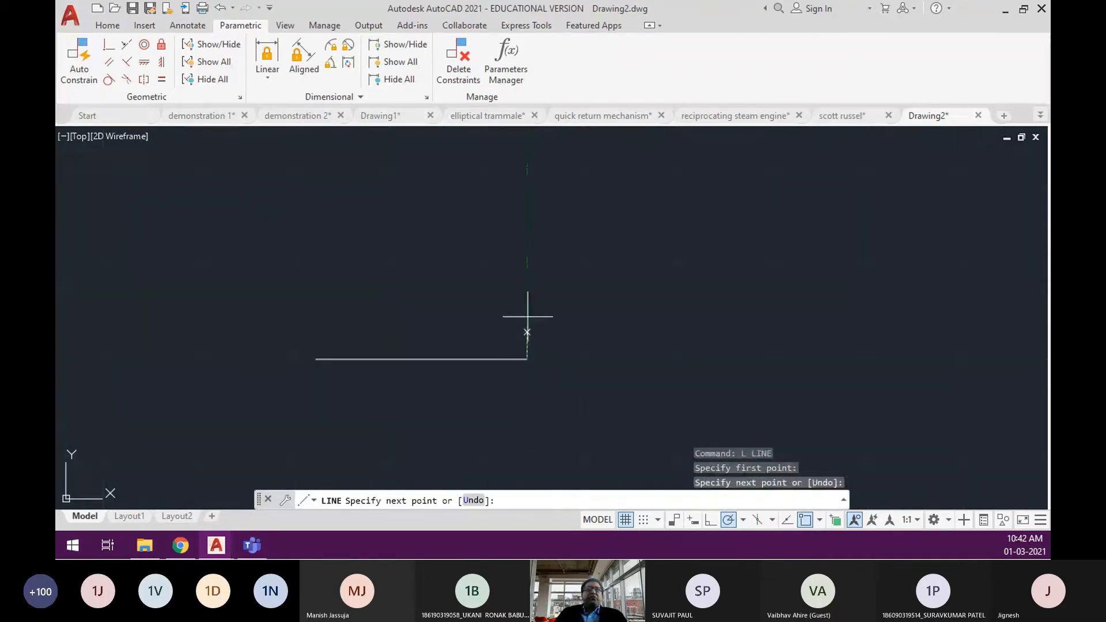
key("Return")
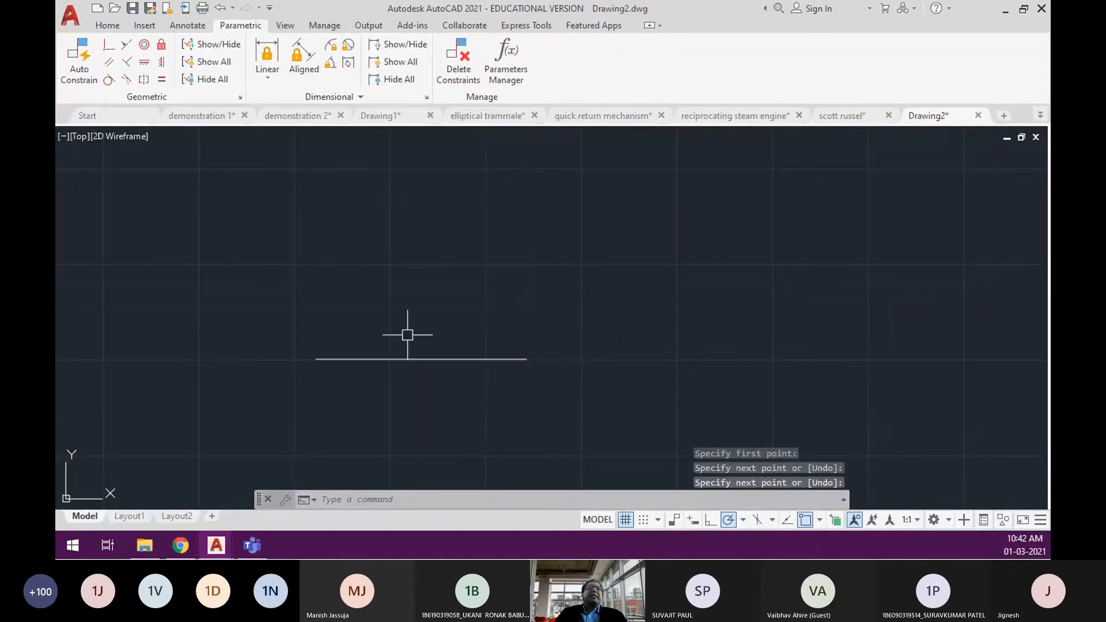
Draw a small, nearly square rectangle above and beyond the right end of the horizontal line.
type("rec")
key("Return")
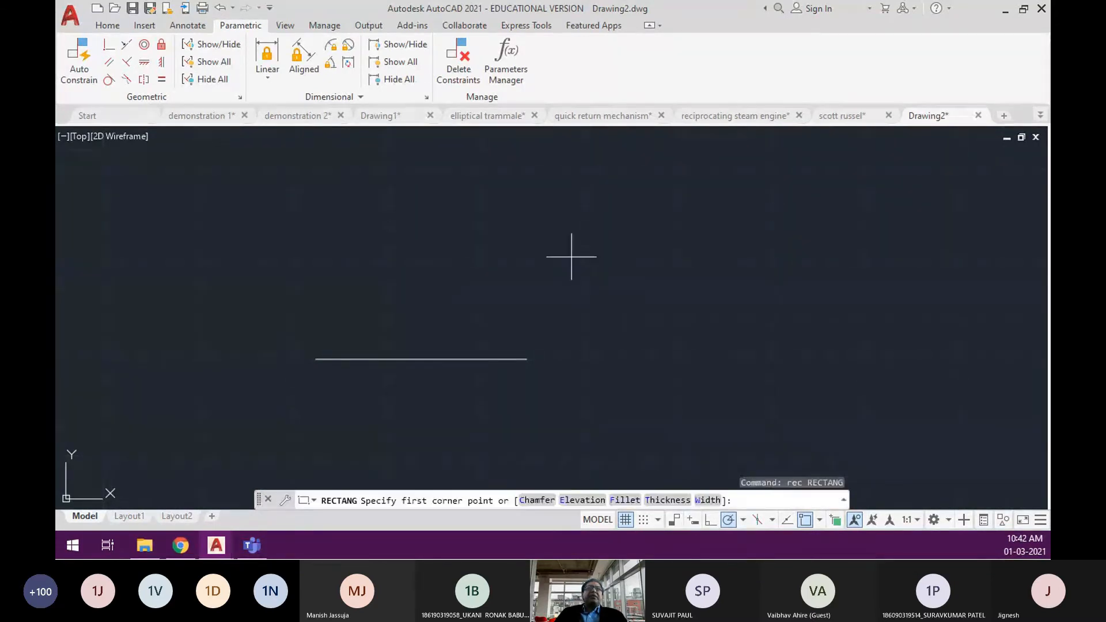
left_click(566, 258)
left_click(614, 310)
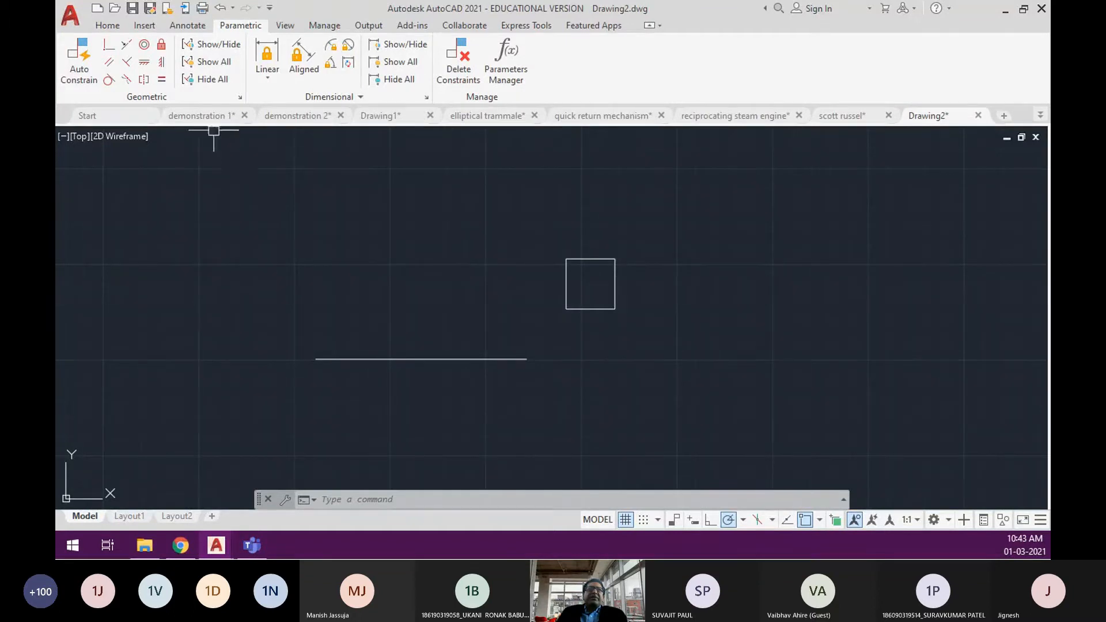
Apply a fix constraint to the left endpoint of the horizontal line.
left_click(162, 44)
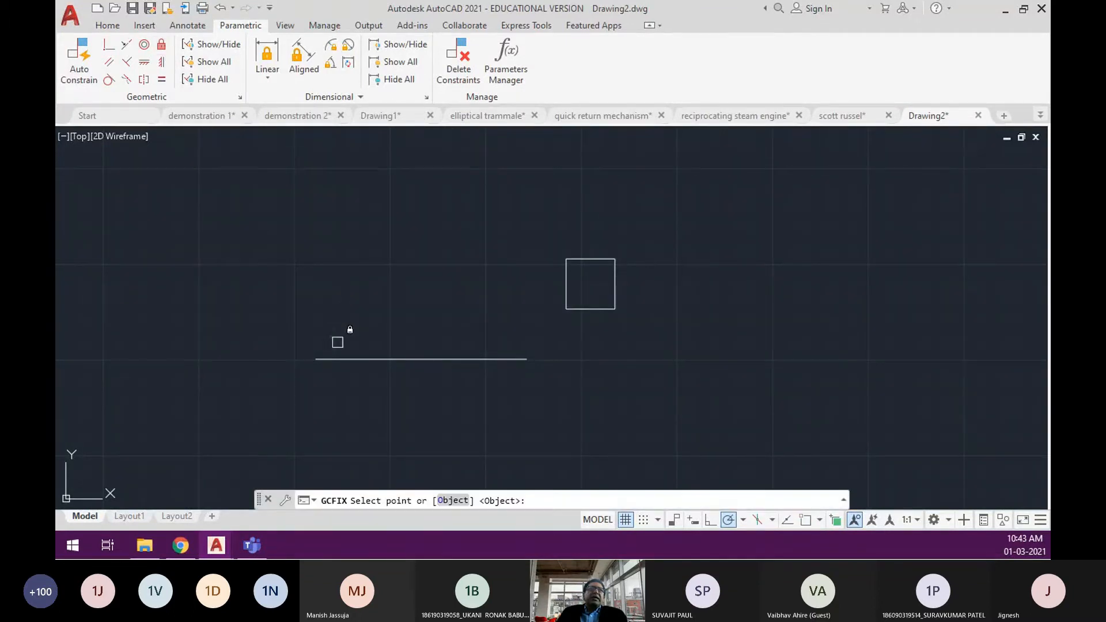
left_click(315, 359)
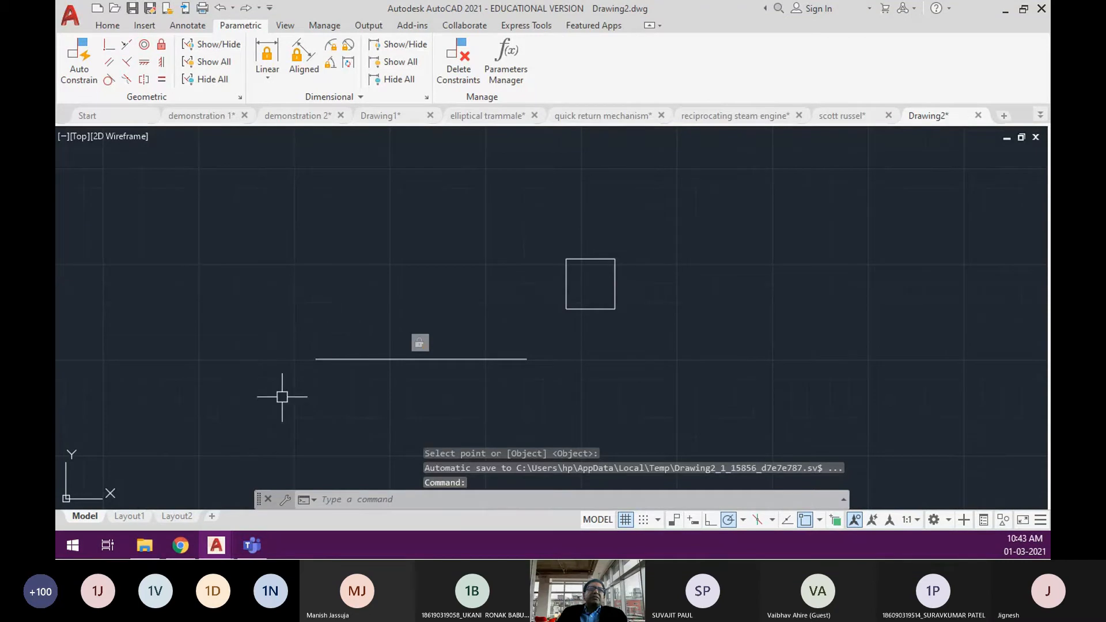
Try stretching the line's right endpoint upward and then its fixed left endpoint, cancelling each stretch.
left_click(476, 359)
left_click(527, 359)
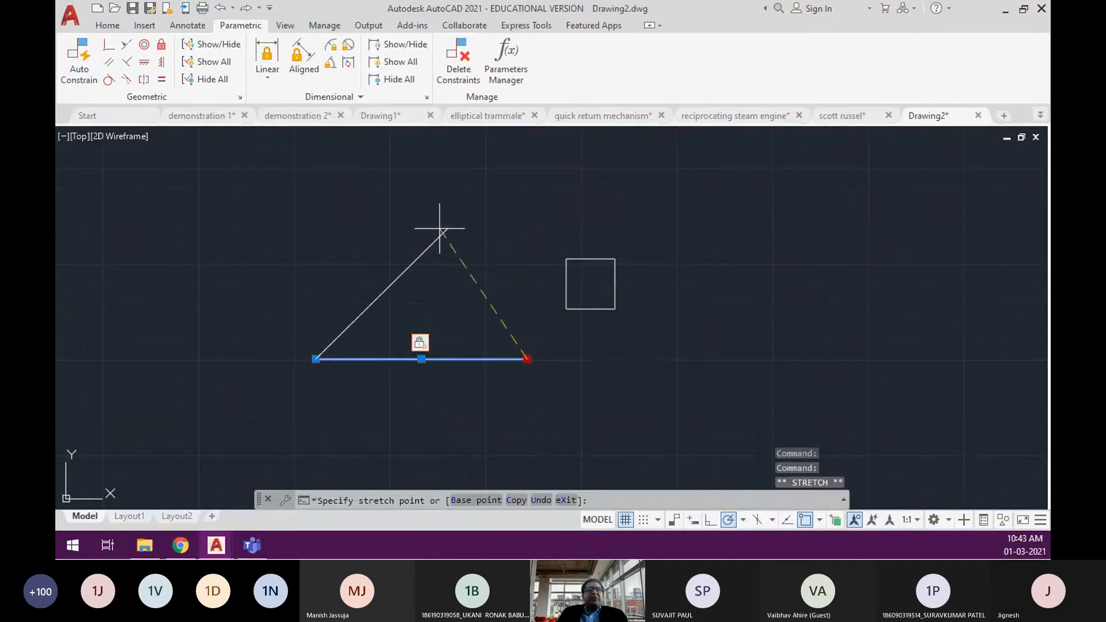
key("Escape")
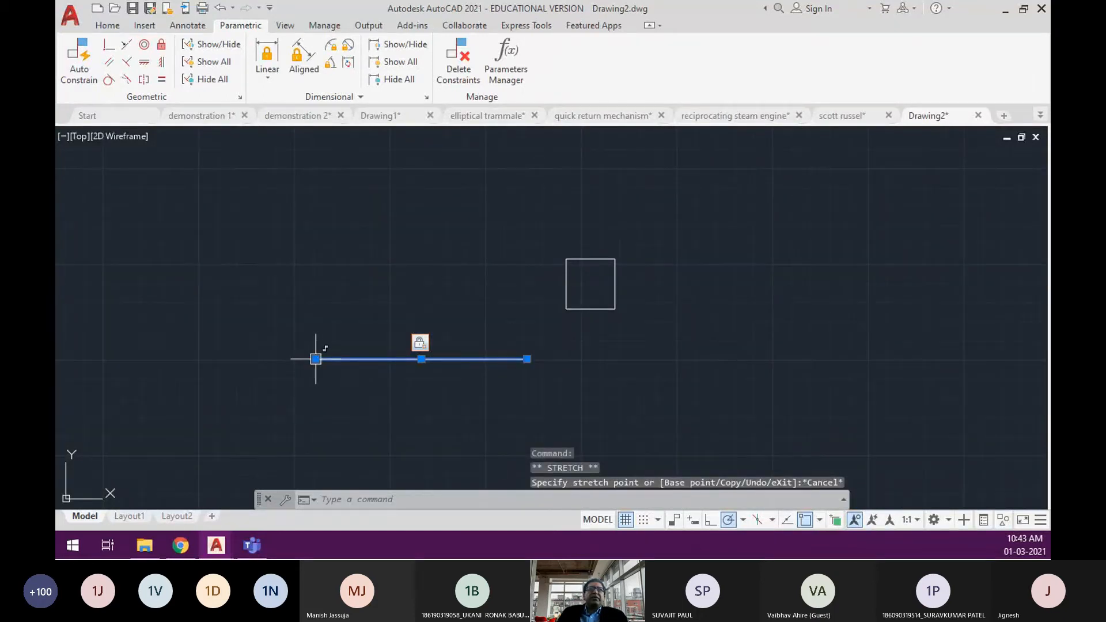
left_click(316, 359)
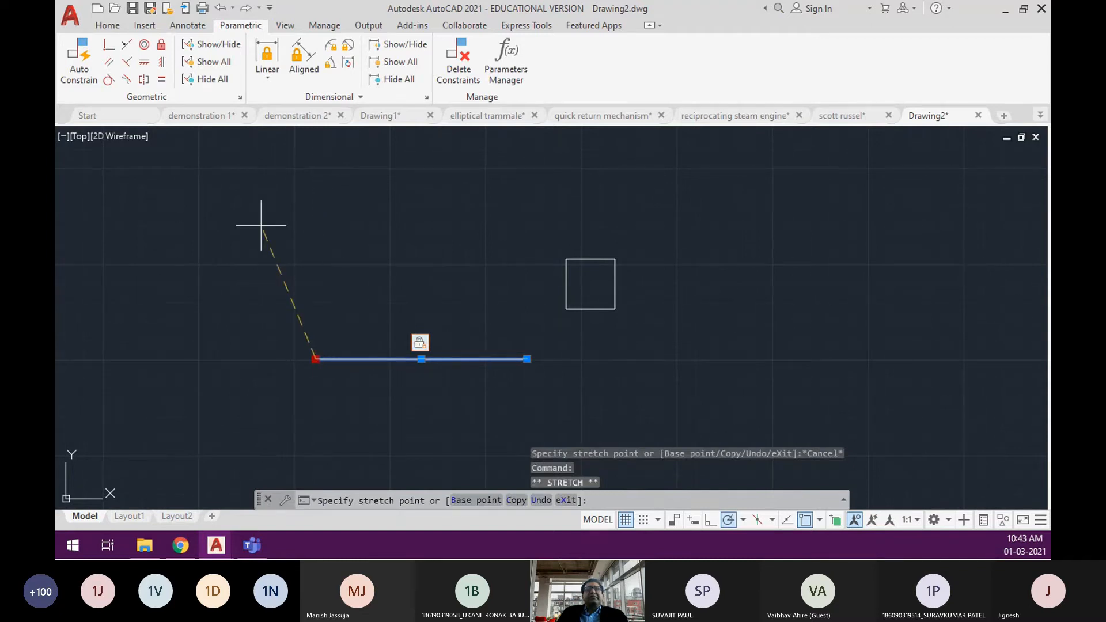
key("Escape")
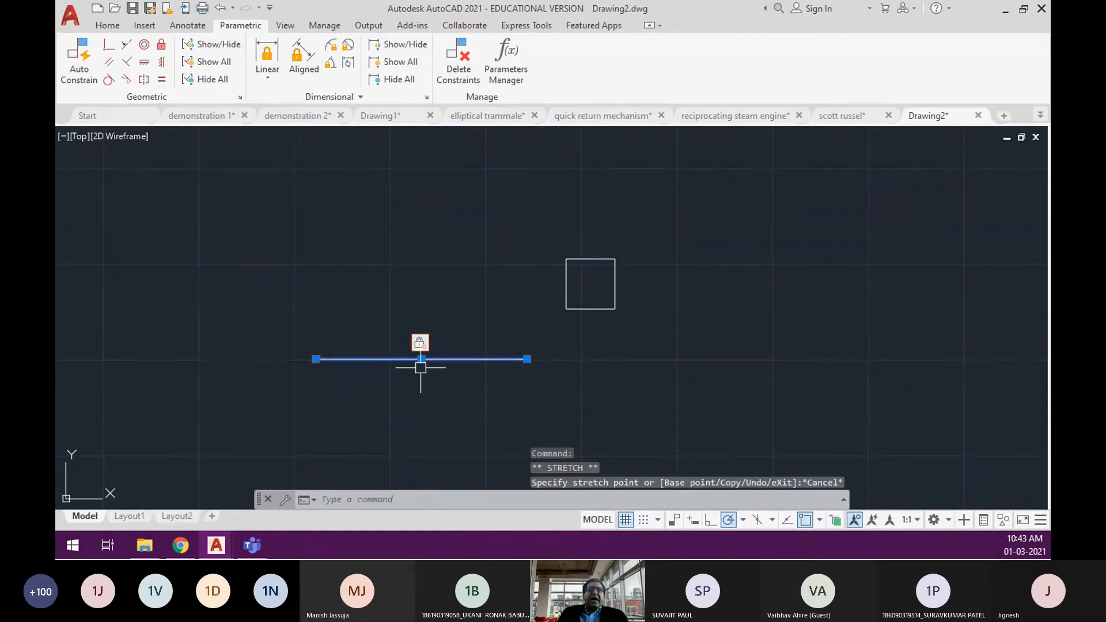
Try moving the line by its midpoint grip and stretching its right endpoint upward, then cancel and deselect the line.
left_click(420, 361)
key("Escape")
key("Escape")
key("Escape")
key("Escape")
left_click(521, 356)
left_click(526, 359)
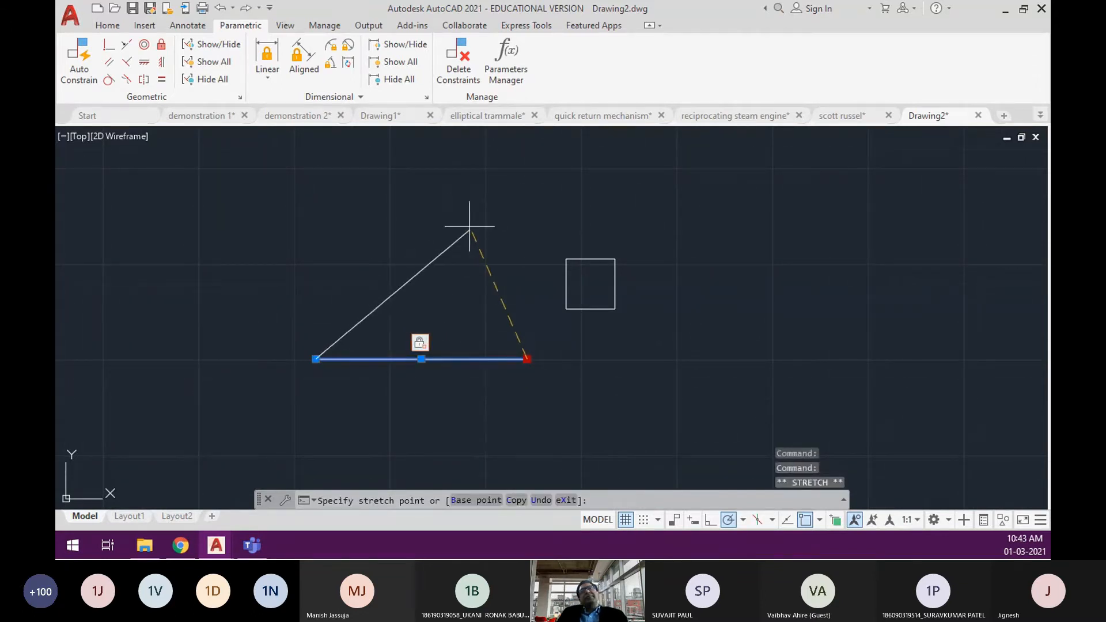
key("Escape")
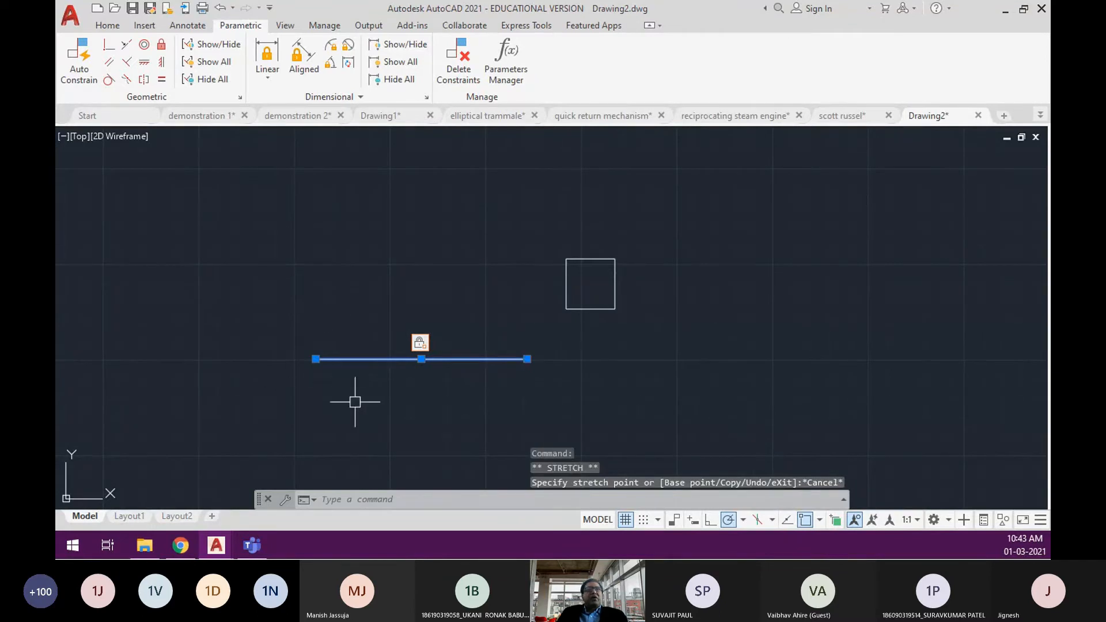
key("Escape")
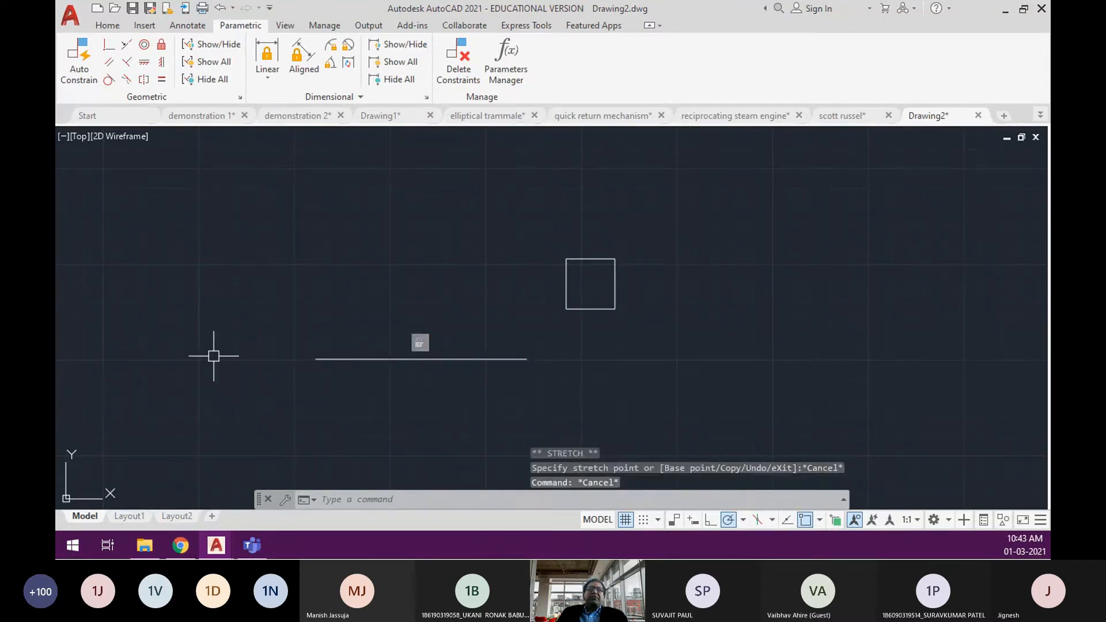
Apply a fix constraint to the entire horizontal line using the Object option.
left_click(161, 46)
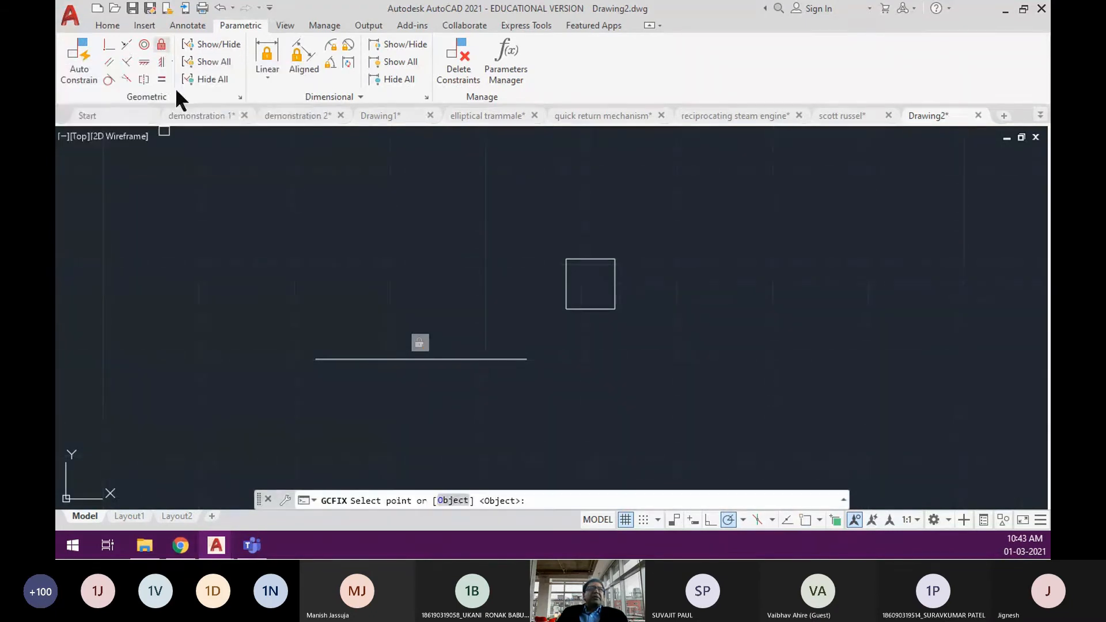
left_click(452, 500)
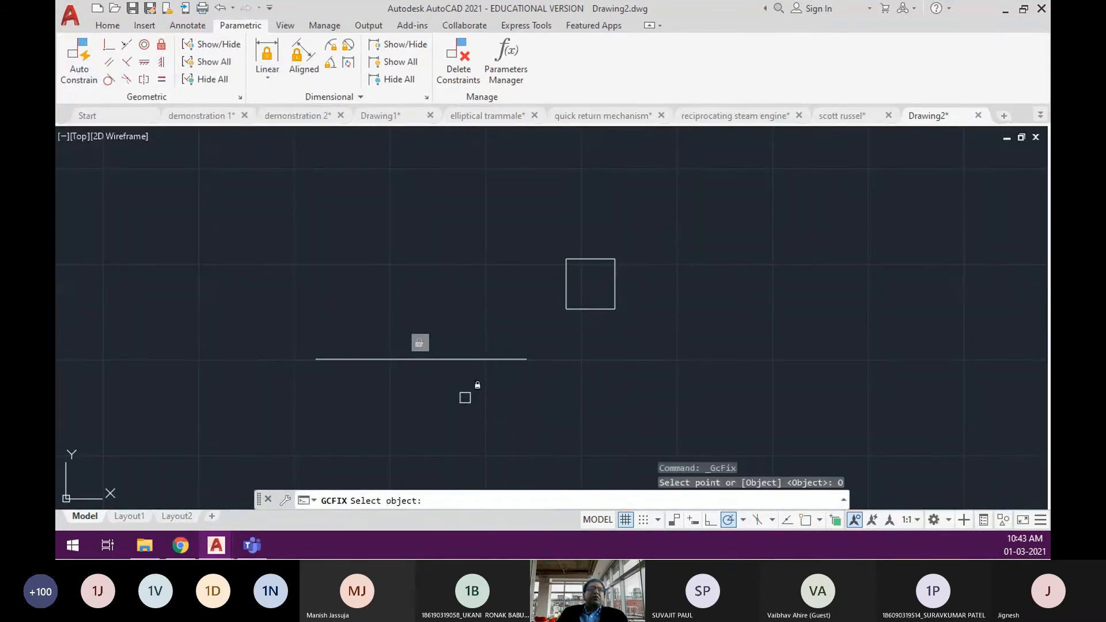
left_click(479, 362)
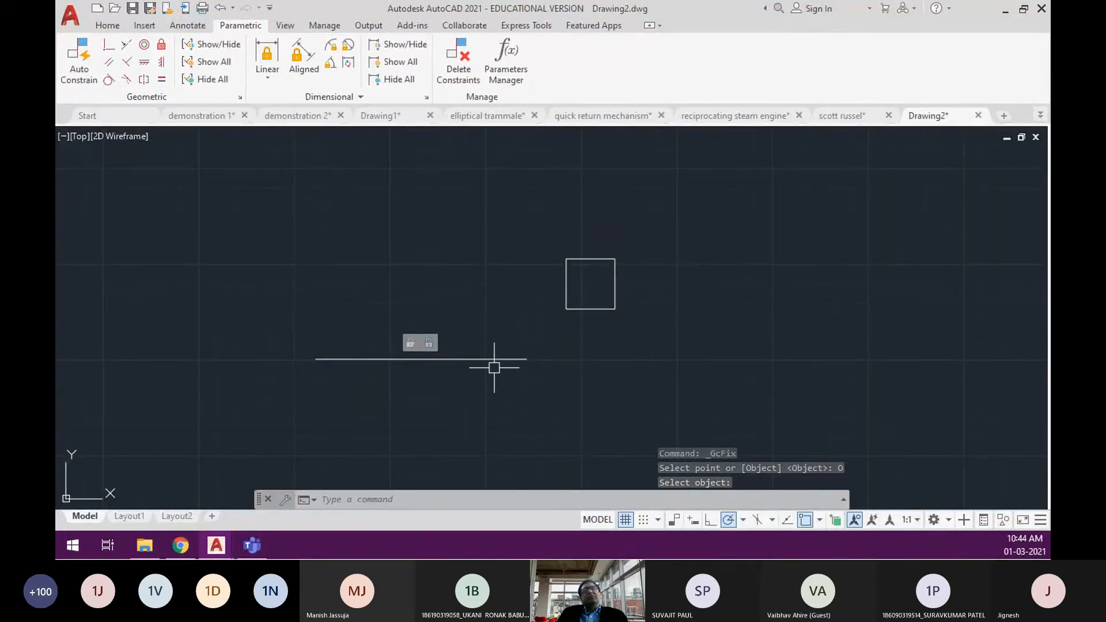
Try stretching the right endpoint of the fully fixed line upward, then cancel the stretch.
left_click(523, 359)
left_click(527, 359)
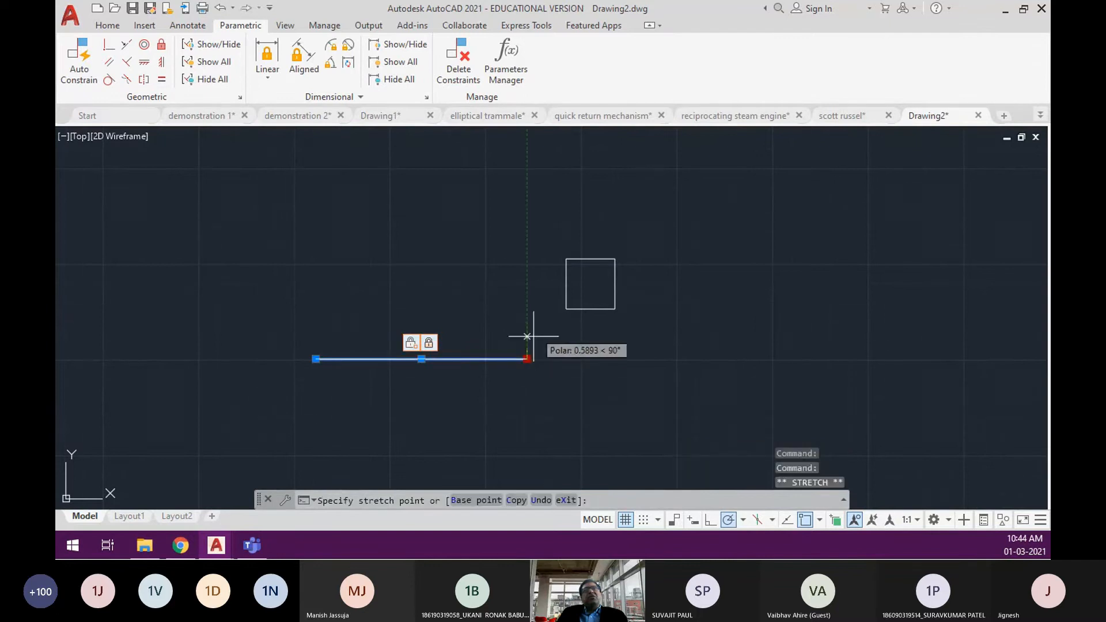
key("Escape")
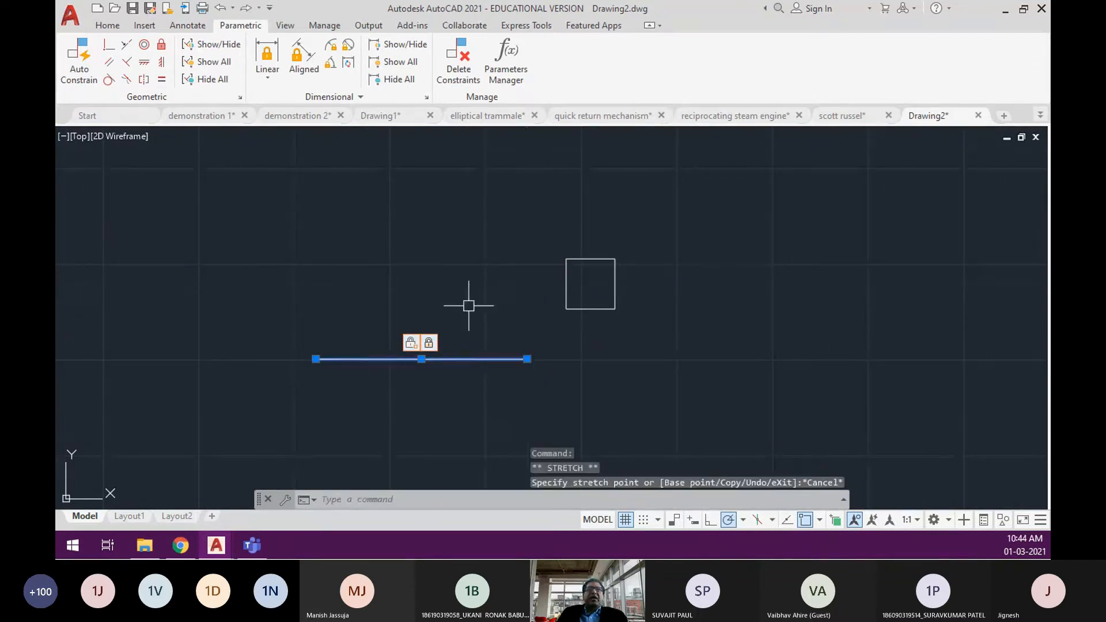
Try stretching the left endpoint of the fully fixed line upward, then cancel and deselect the line.
left_click(316, 359)
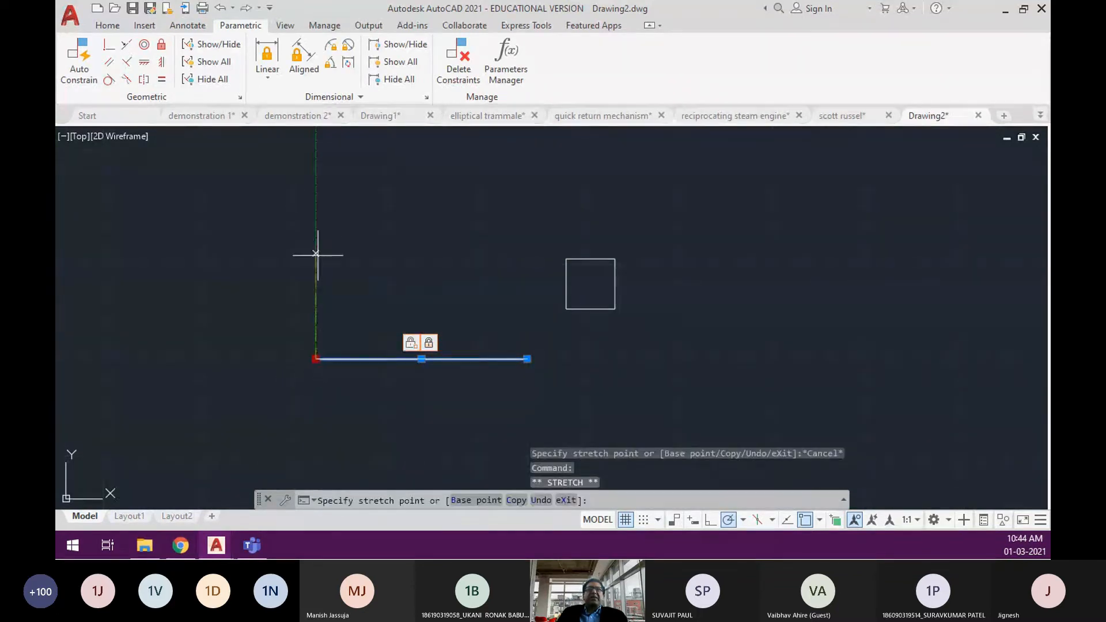
key("Escape")
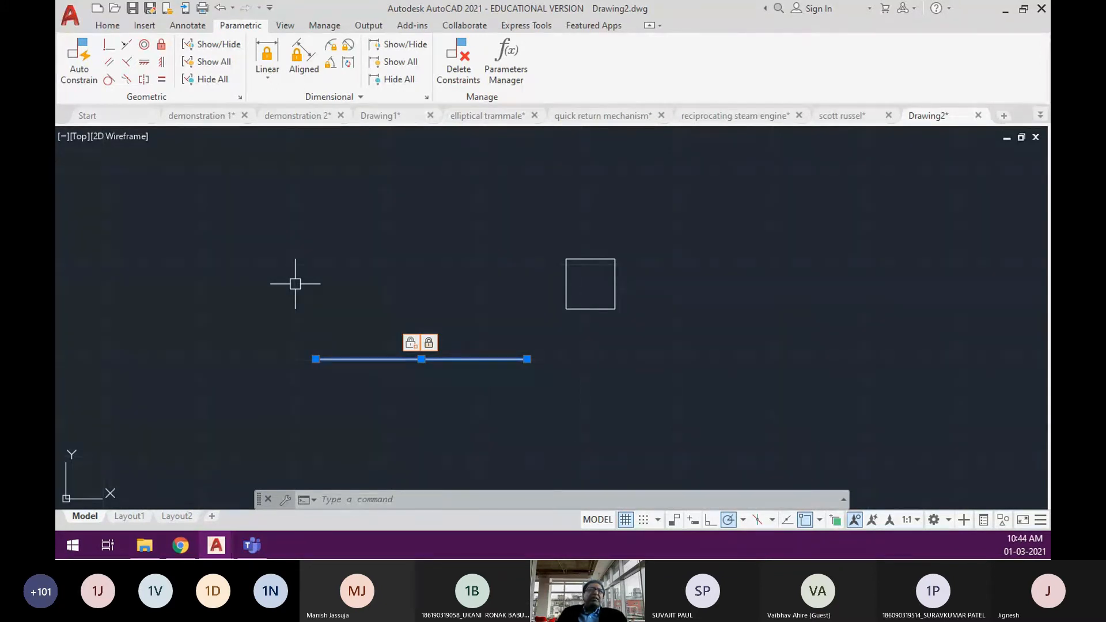
key("Escape")
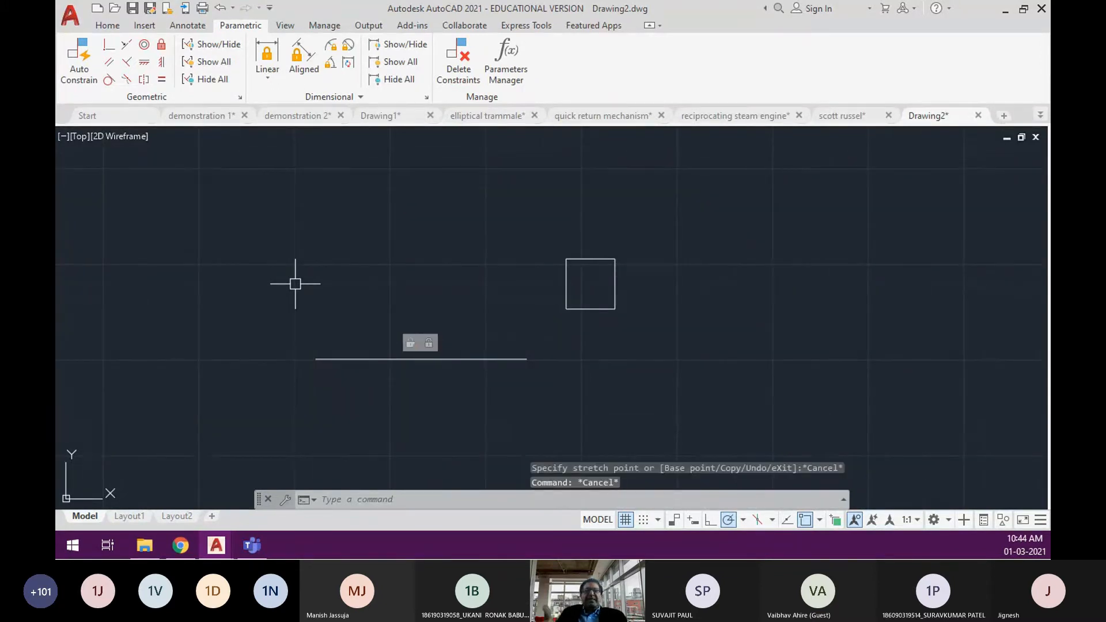
Delete both fix constraints from the horizontal line.
right_click(429, 344)
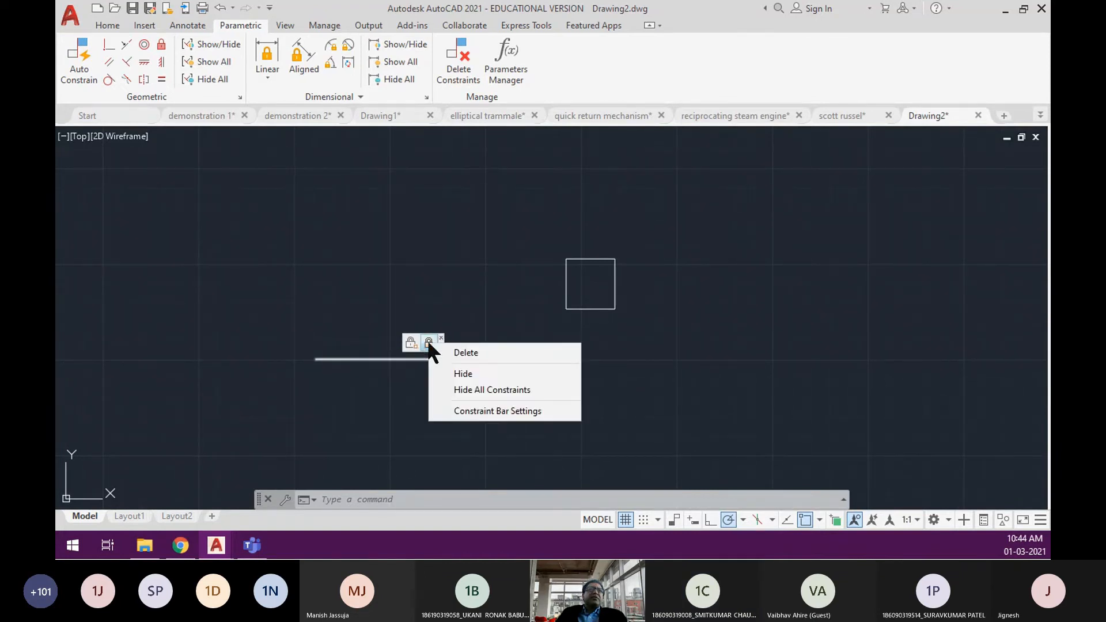
left_click(459, 354)
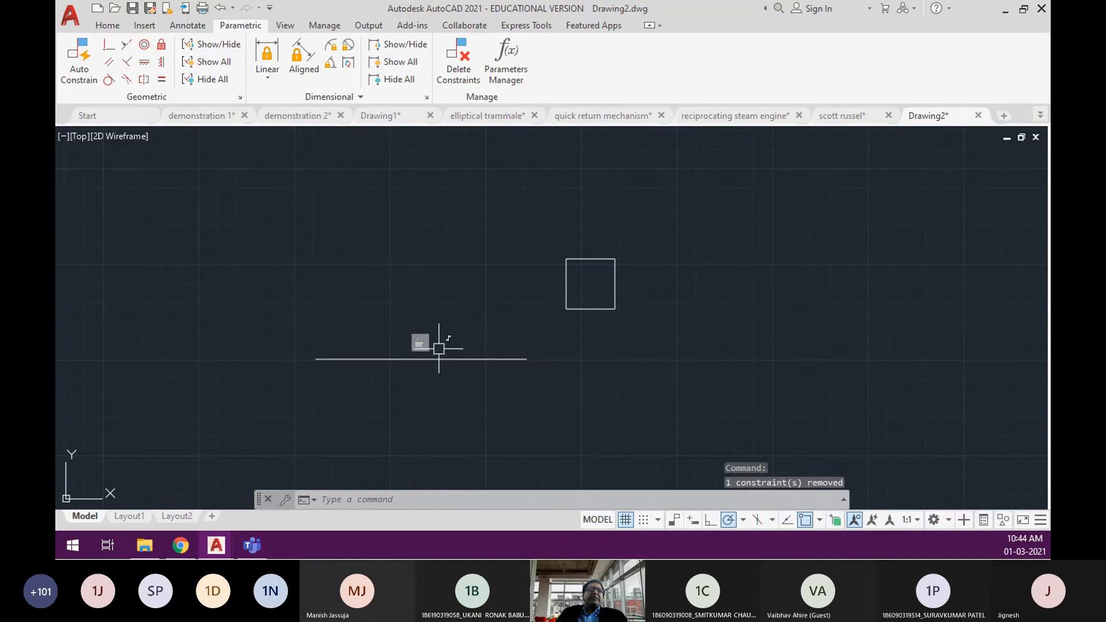
right_click(419, 342)
left_click(449, 351)
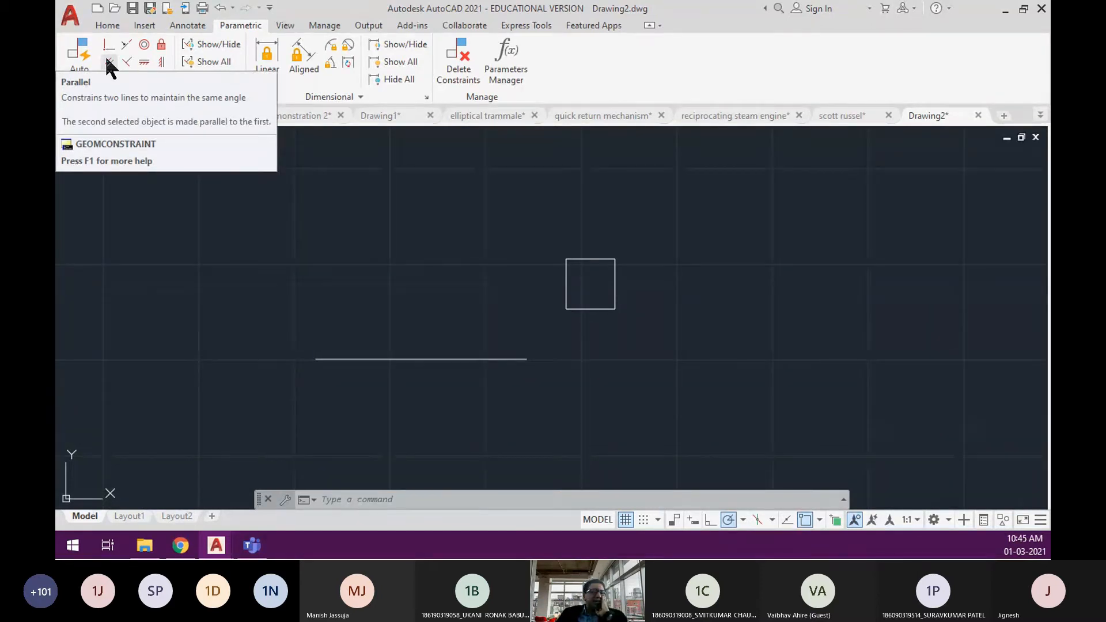
Erase the horizontal line and the square from the drawing.
type("e")
key("Return")
left_click(654, 409)
left_click(409, 230)
key("Return")
Draw two separate slanted lines rising to the right at different angles, side by side.
type("l")
key("Return")
left_click(519, 242)
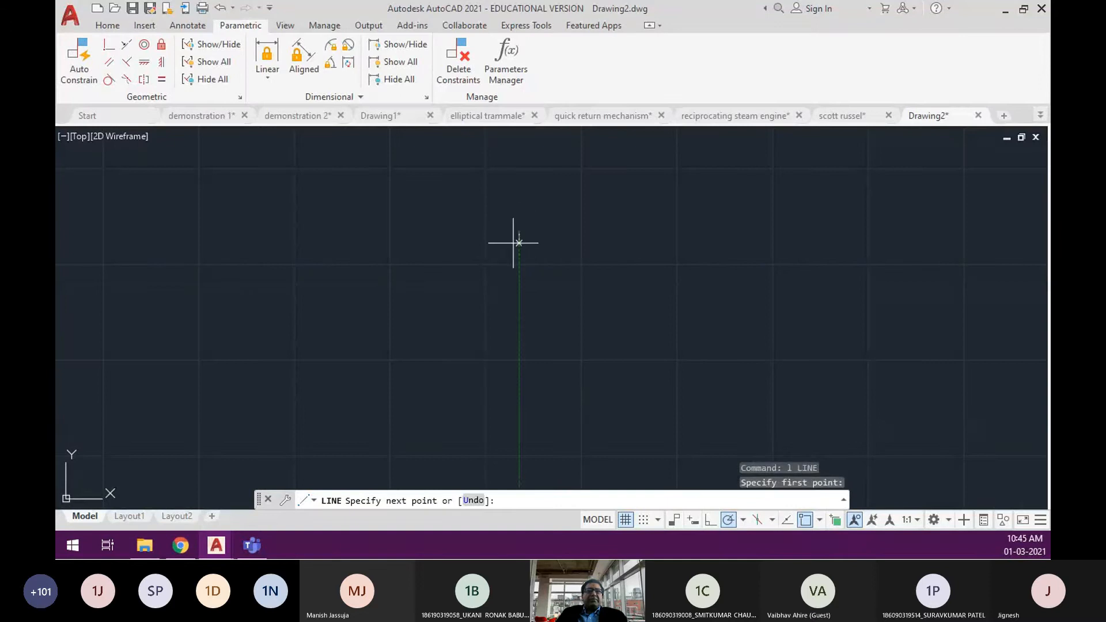
left_click(388, 338)
key("Return")
key("Return")
left_click(505, 361)
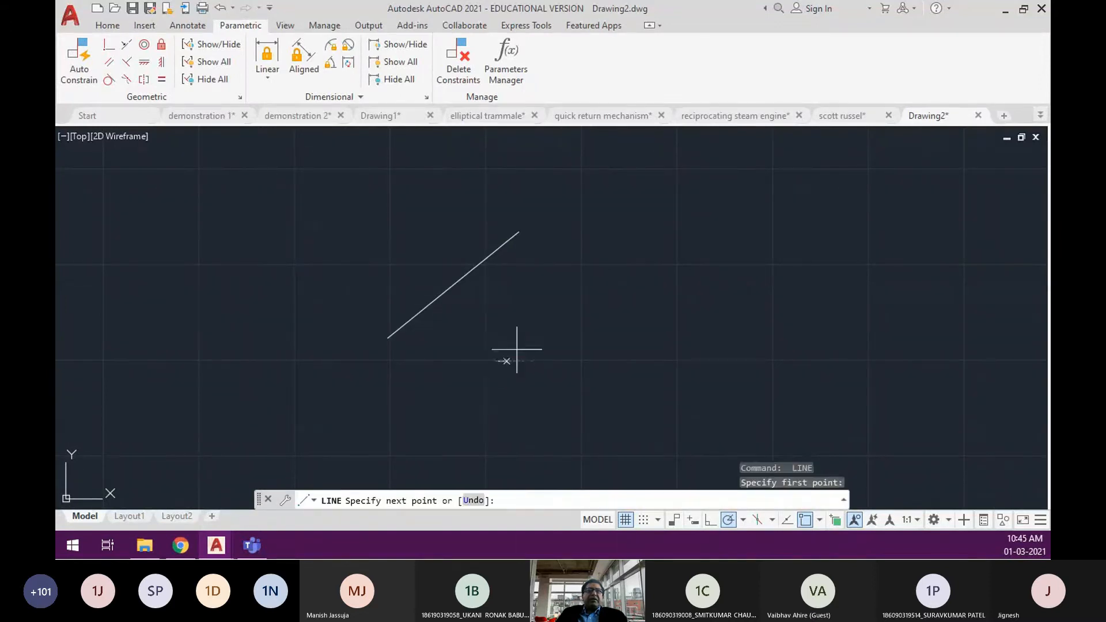
left_click(707, 265)
key("Return")
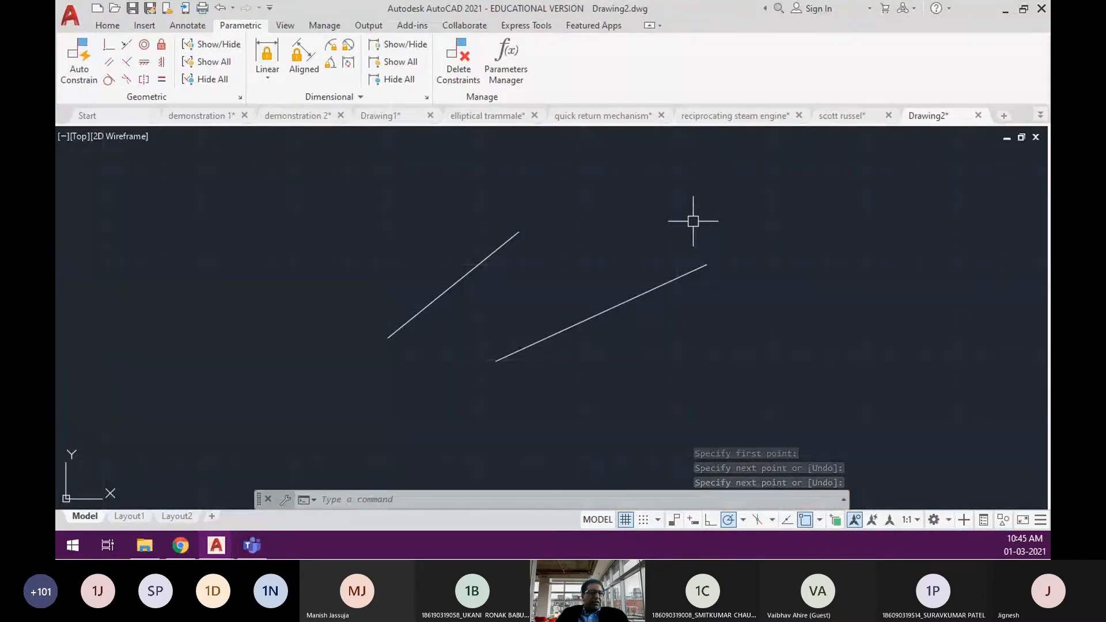
Apply a parallel constraint to the two slanted lines, with the left line as the reference.
left_click(109, 63)
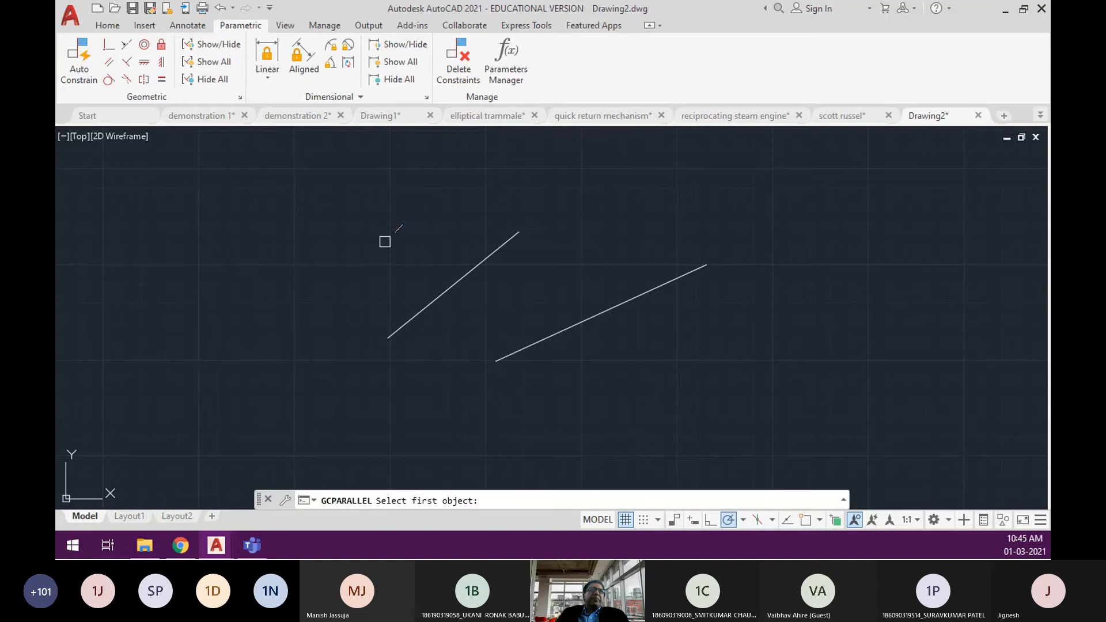
left_click(472, 268)
left_click(608, 308)
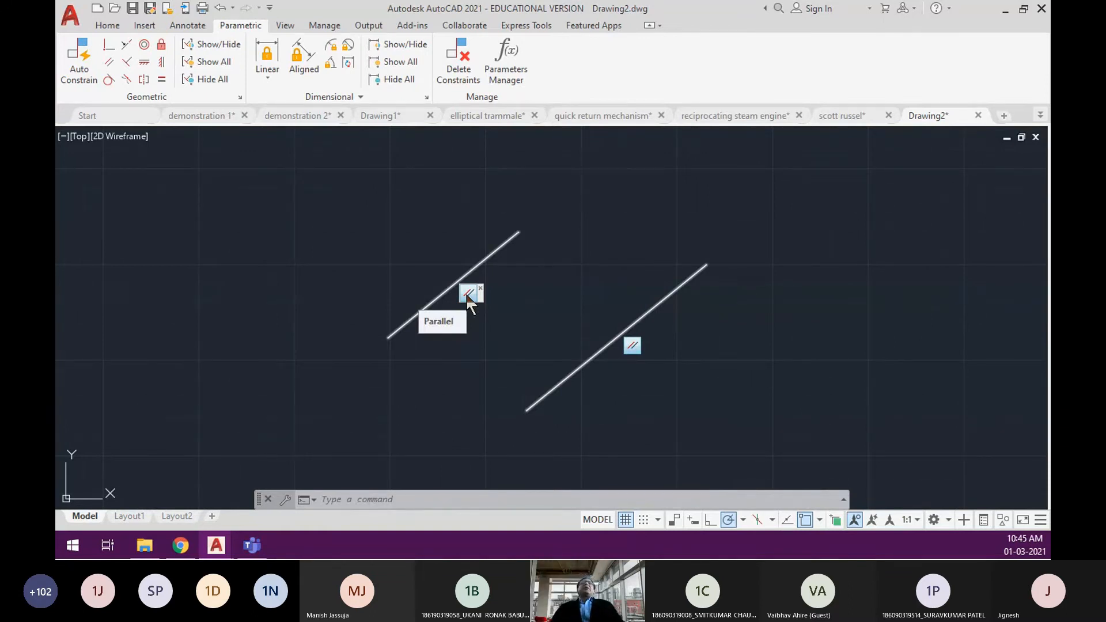
Stretch the left line's upper endpoint far to the right so the line is longer and shallower.
left_click(511, 237)
left_click(519, 232)
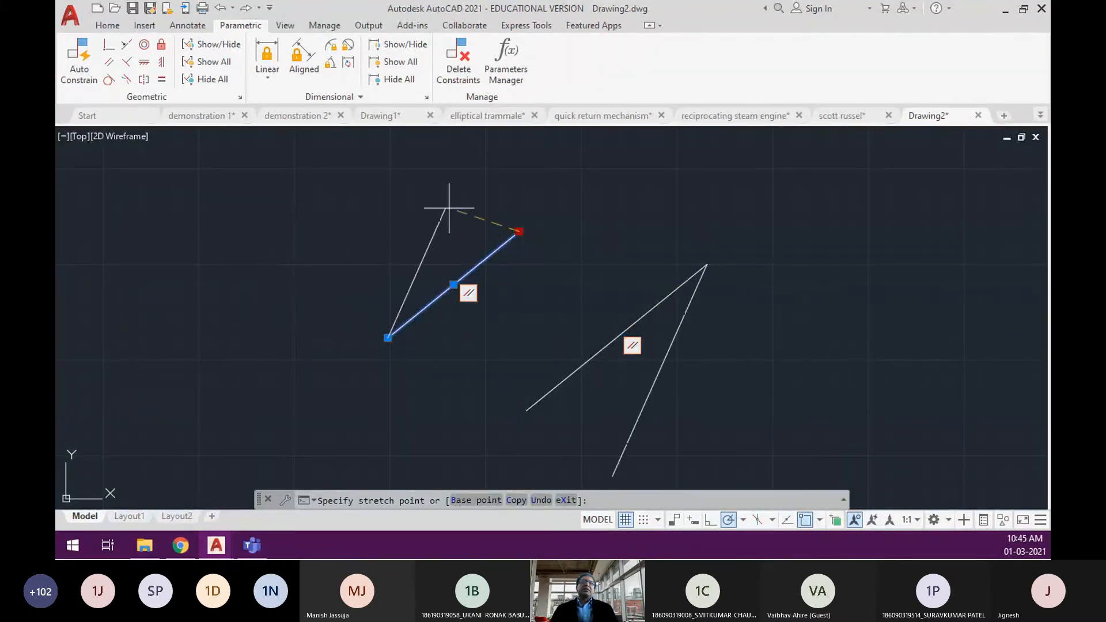
left_click(703, 196)
Stretch the right parallel line's upper endpoint up and to the left so it is steeper, then deselect both lines.
left_click(701, 267)
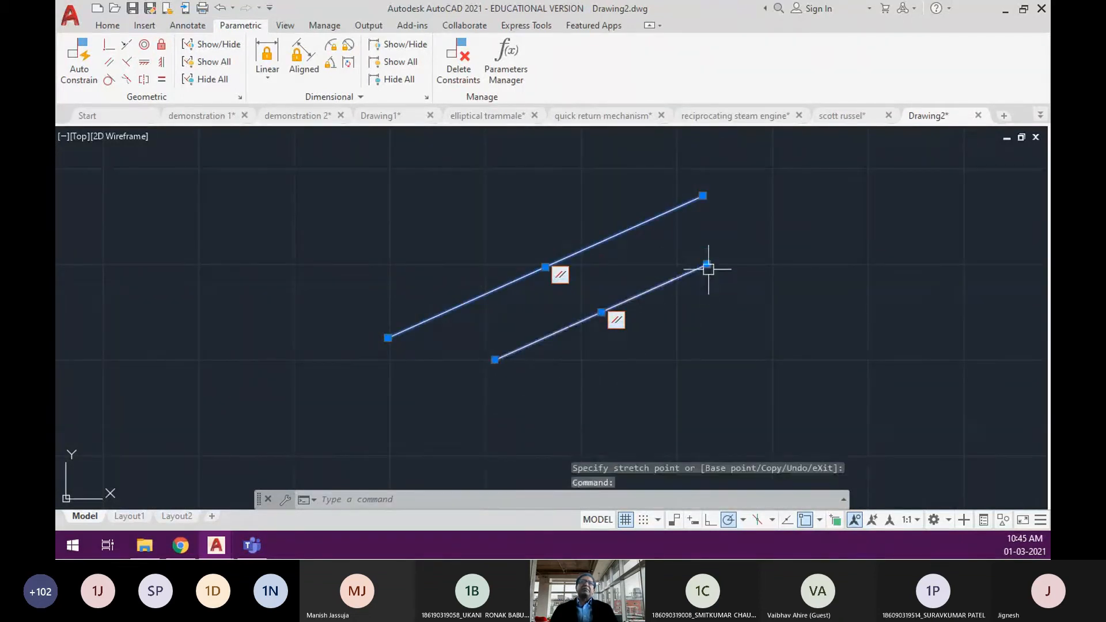
left_click(706, 265)
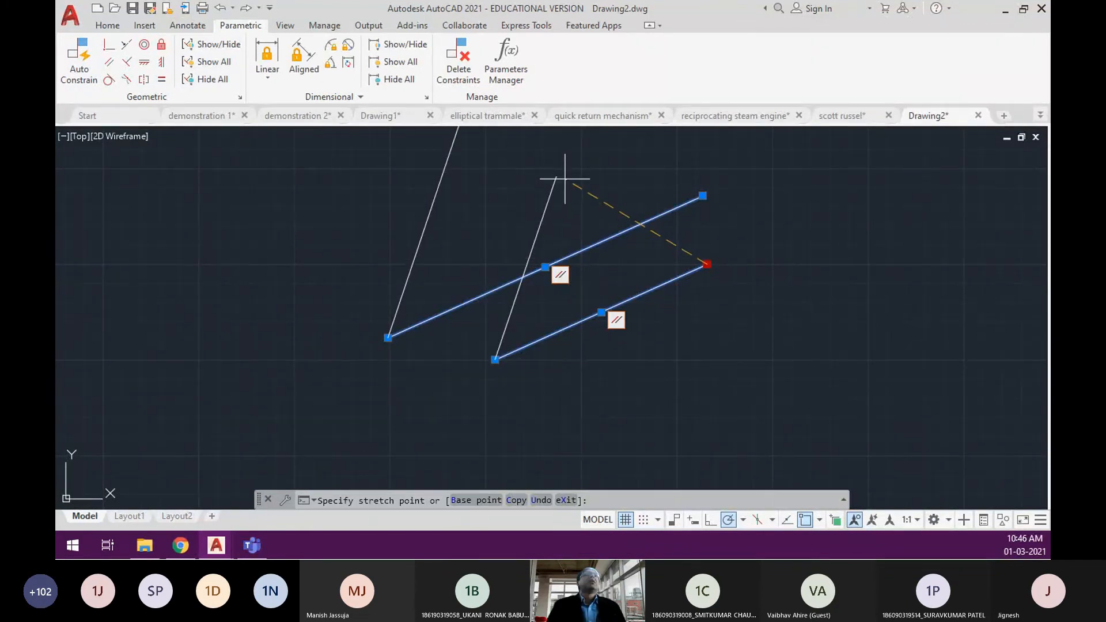
left_click(549, 229)
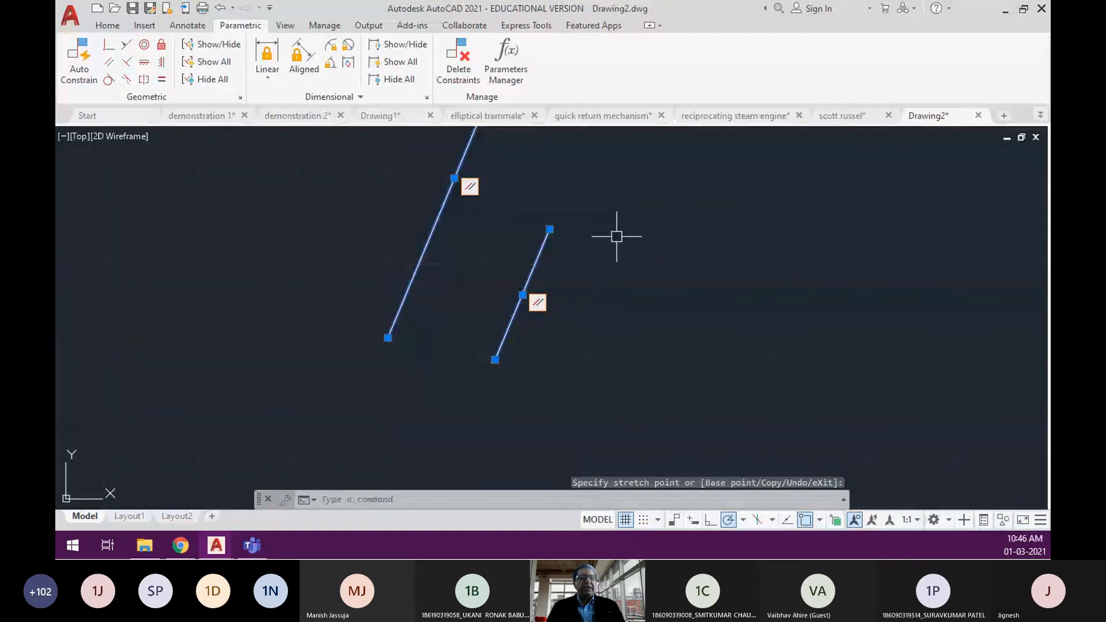
key("Escape")
key("Escape")
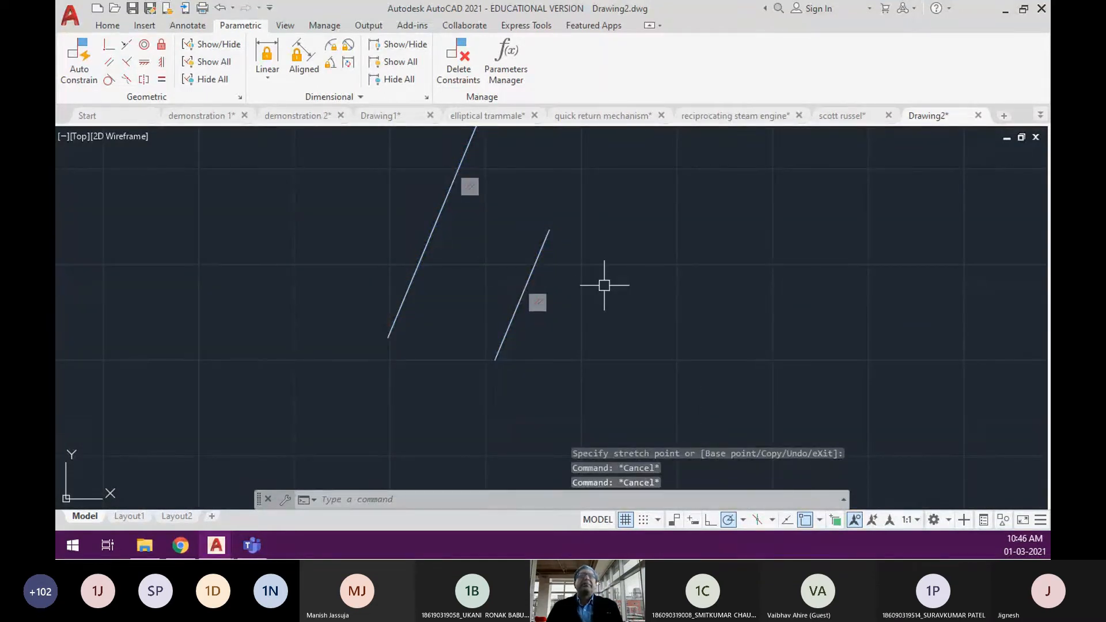
Draw a third line sloping down to the right, beside the shorter parallel line.
scroll(604, 284, "up", 2)
type("l")
key("Return")
left_click(641, 396)
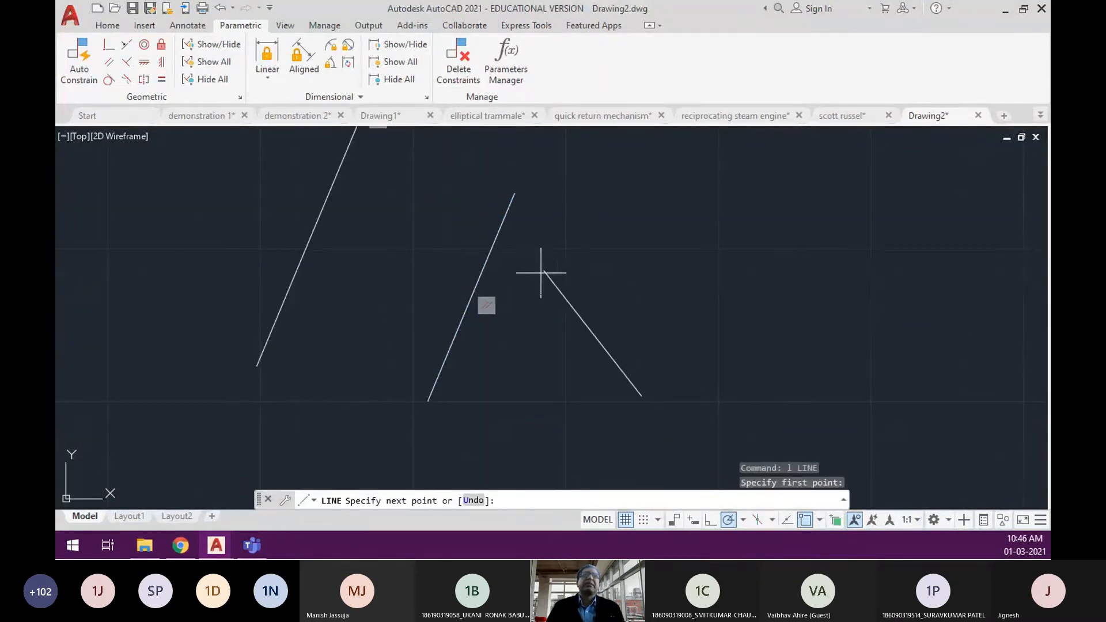
left_click(526, 287)
key("Return")
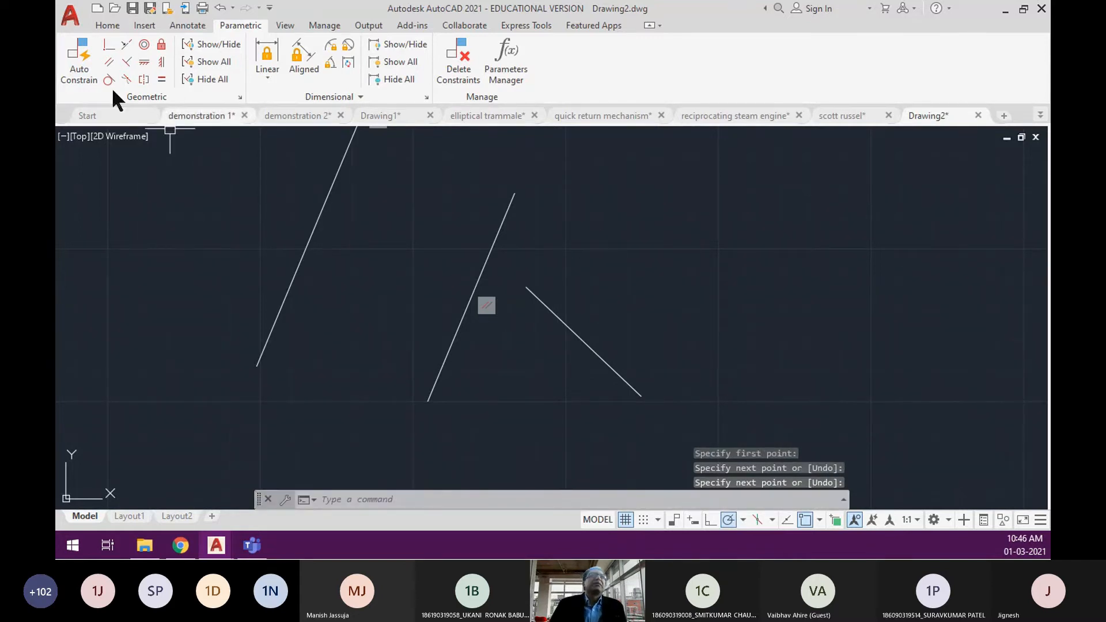
Make the shorter parallel line perpendicular to the newly drawn third line.
left_click(128, 63)
left_click(535, 296)
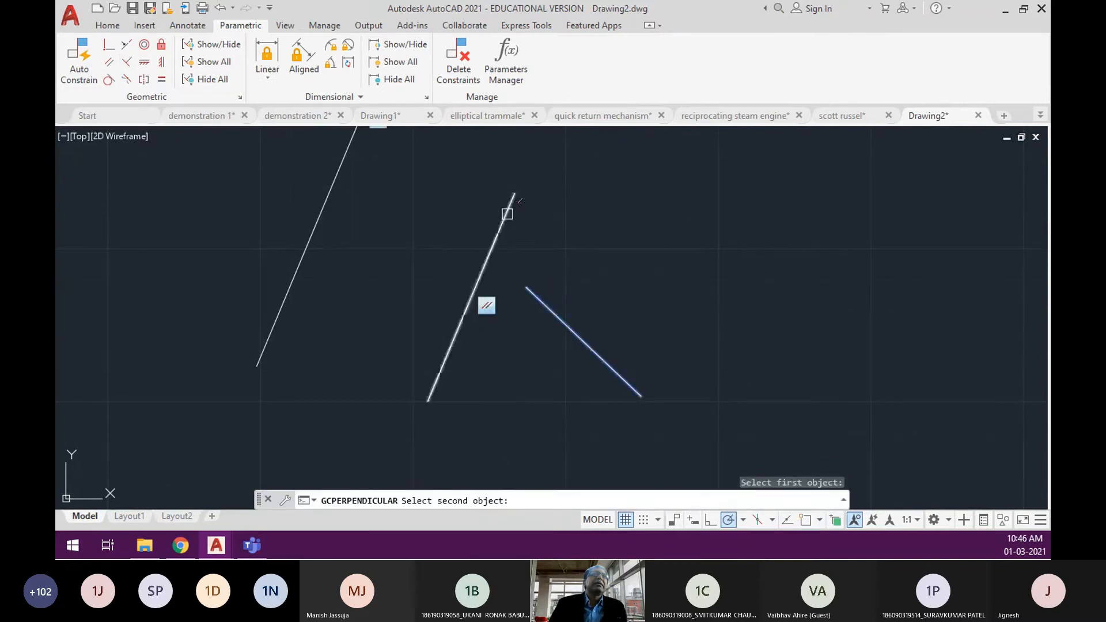
left_click(506, 215)
Stretch the upper endpoint of the middle line up and to the right to lengthen and flatten it, then deselect.
scroll(642, 326, "down", 2)
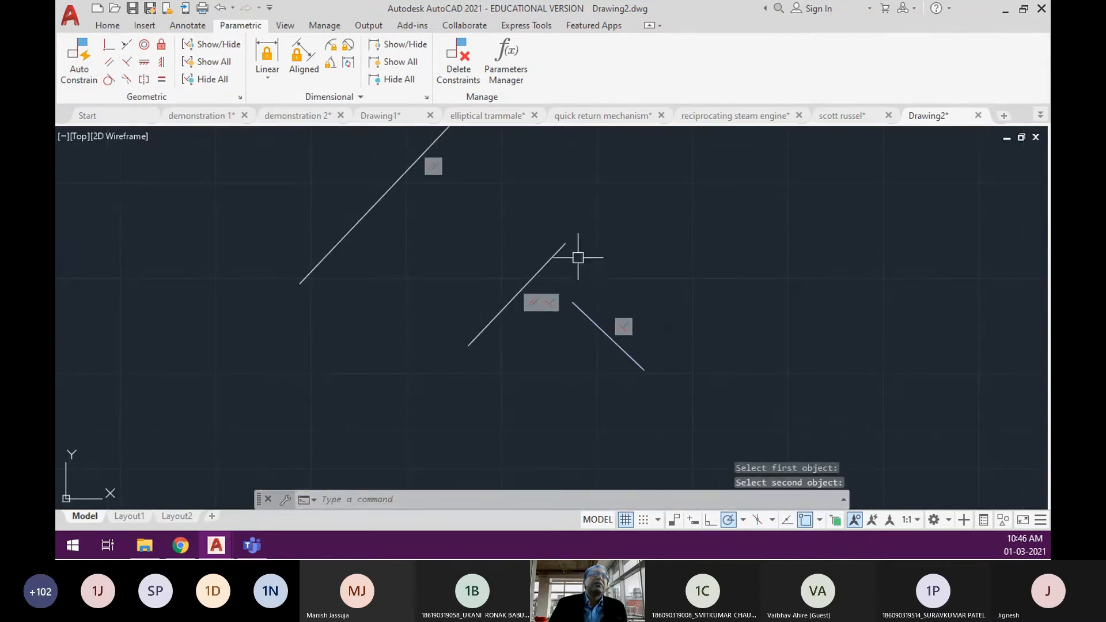
left_click(563, 245)
left_click(565, 242)
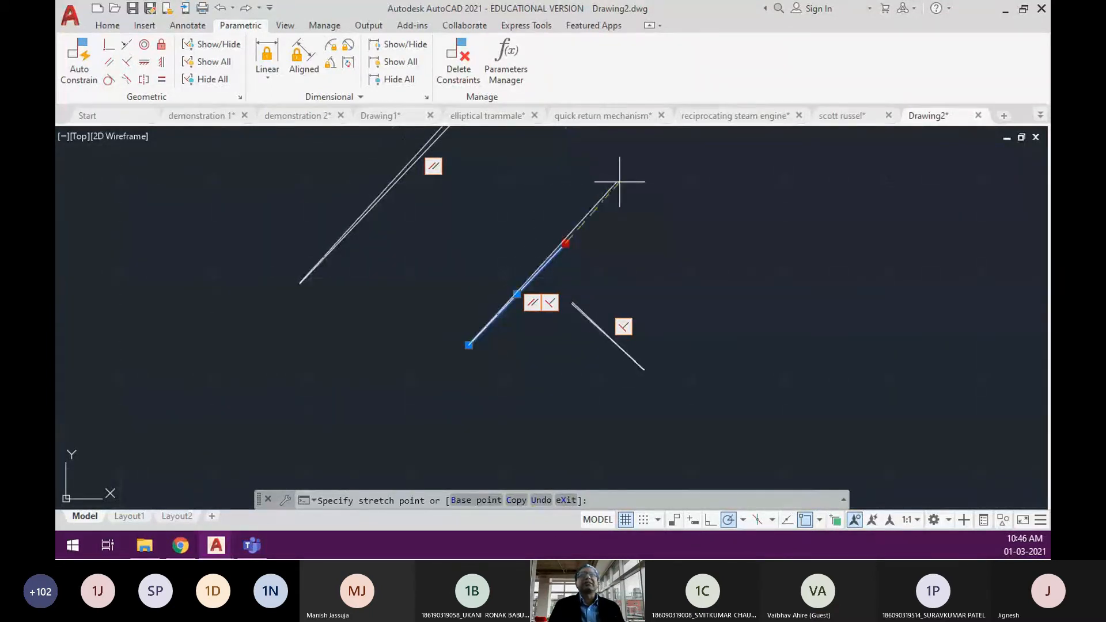
left_click(670, 213)
key("Escape")
key("Escape")
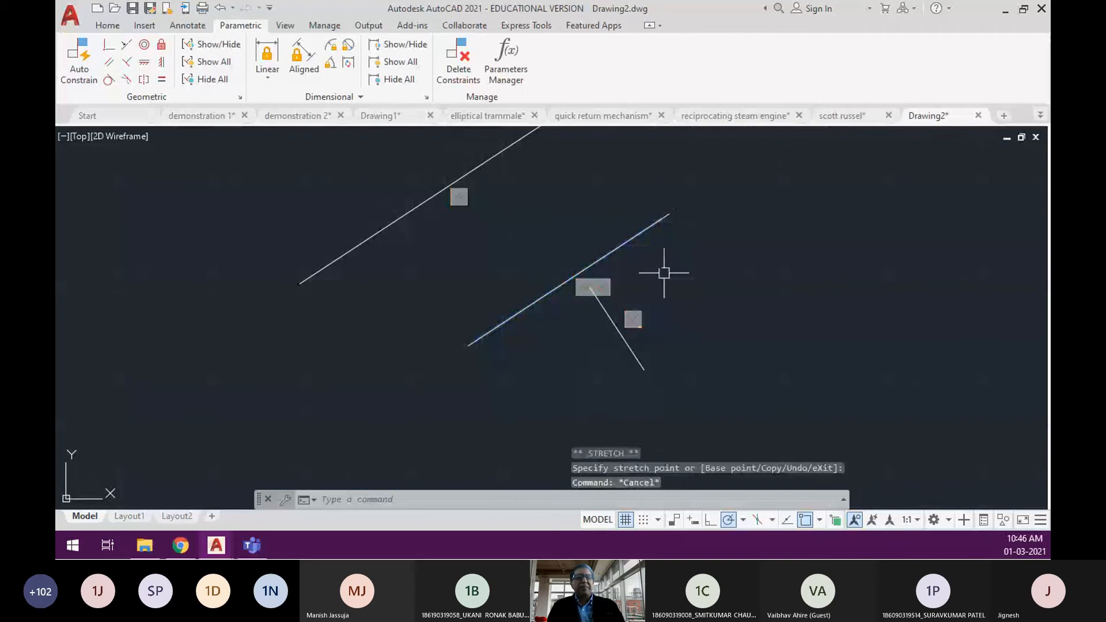
Constrain the third line's upper endpoint coincident with the middle line using the Object option.
scroll(621, 280, "up", 5)
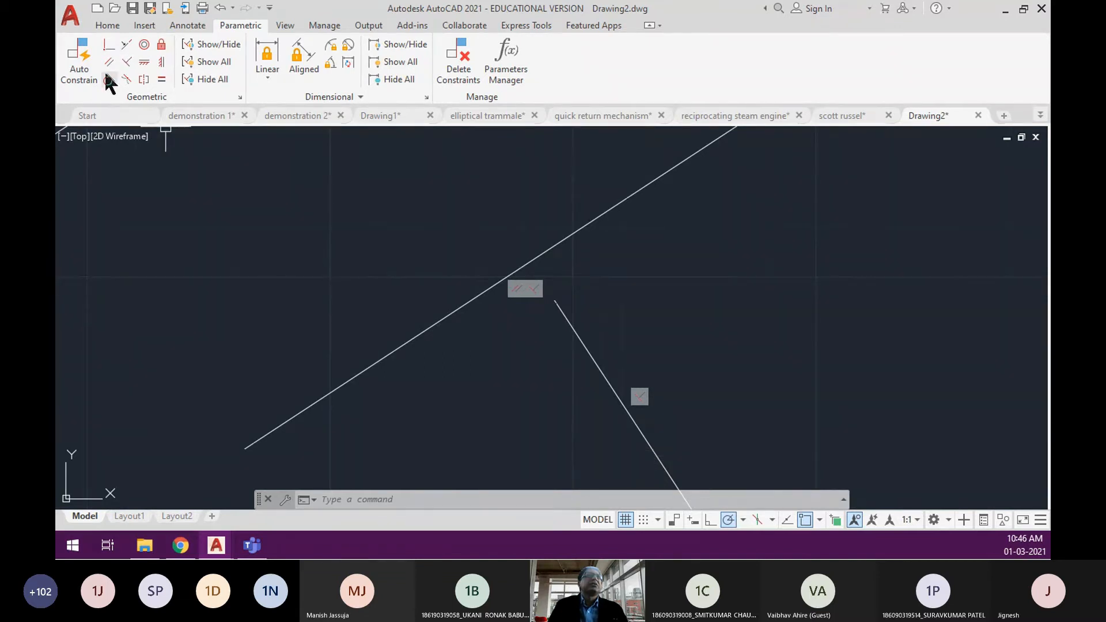
left_click(108, 46)
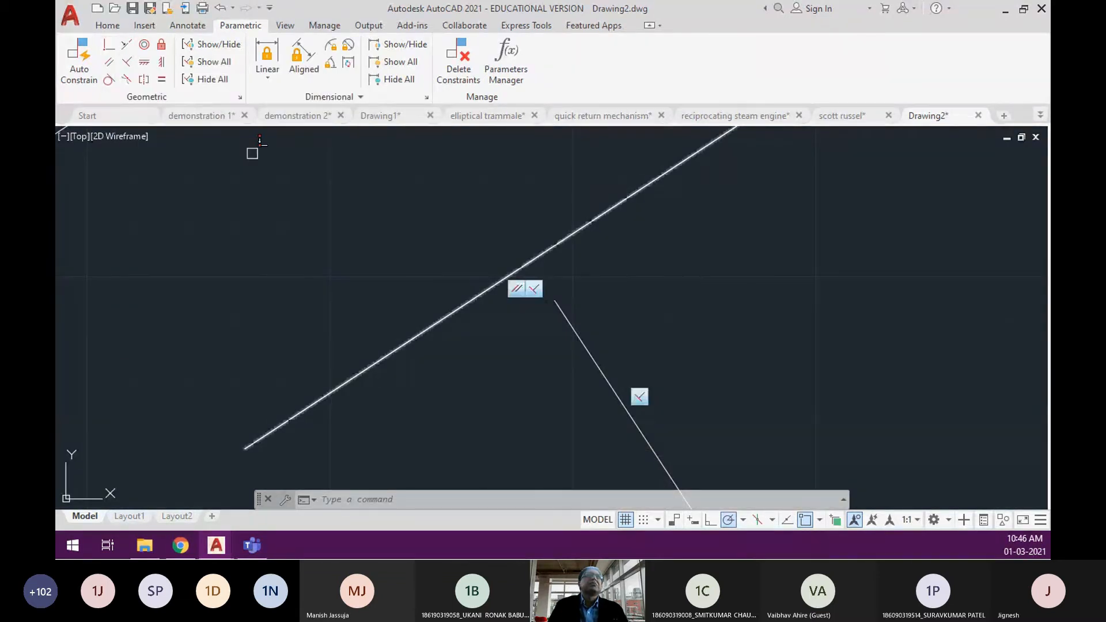
left_click(552, 303)
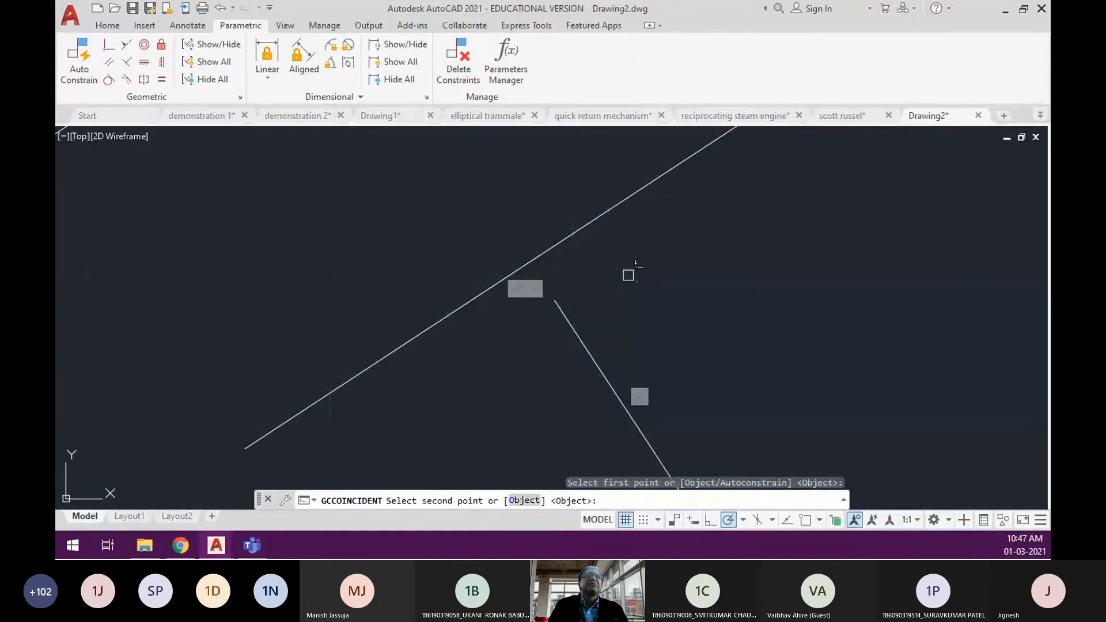
left_click(524, 499)
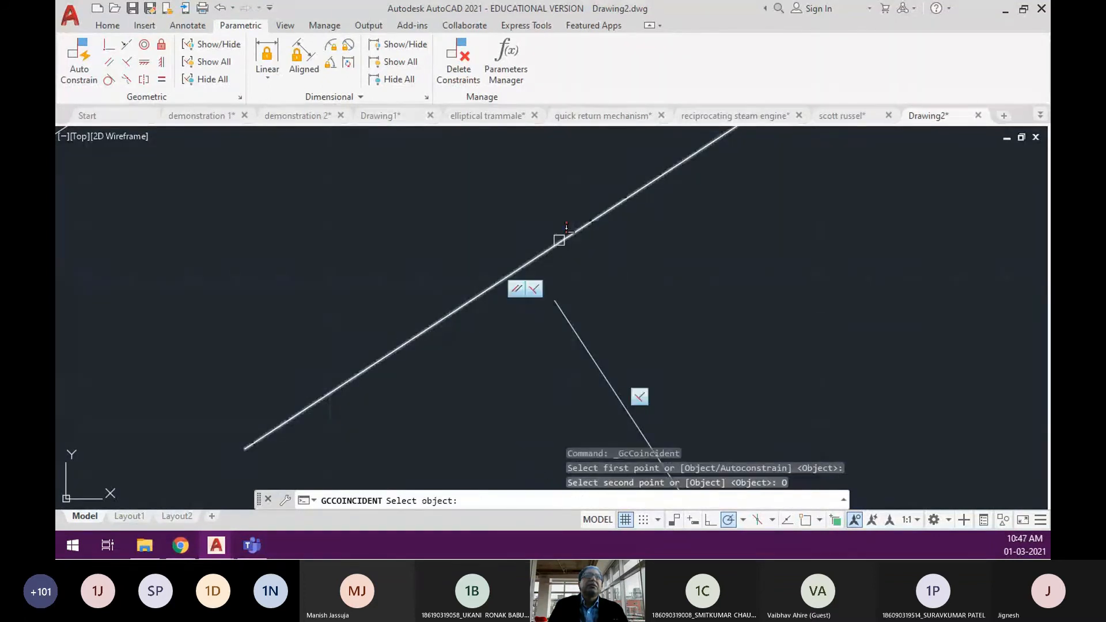
left_click(561, 242)
Try stretching the middle line's upper endpoint to the right, then cancel the stretch and deselect the line.
scroll(561, 242, "down", 5)
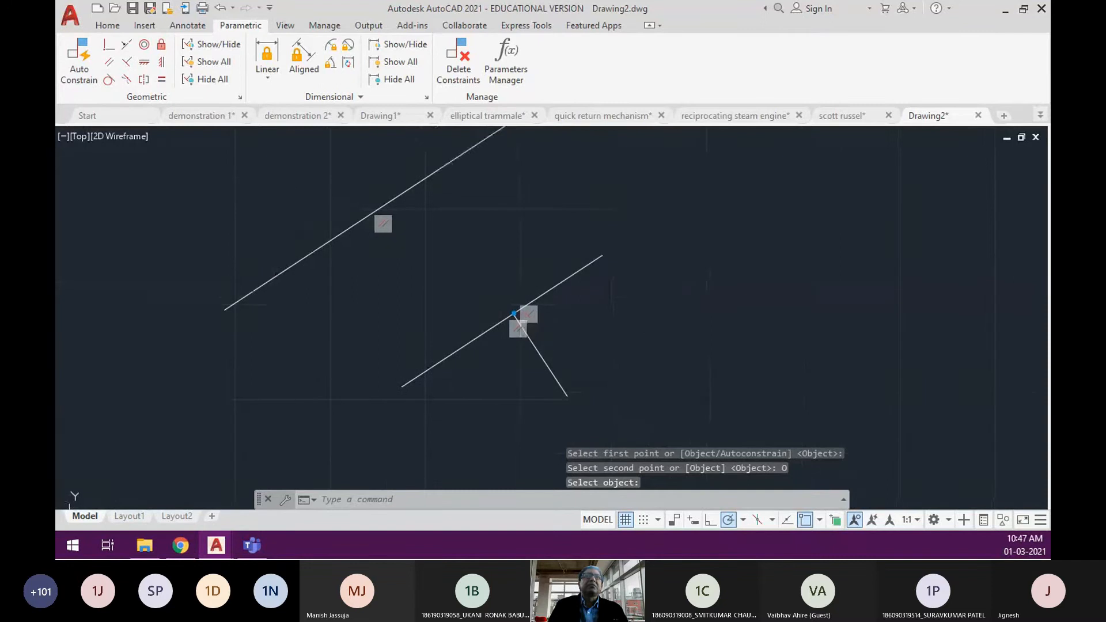
left_click(595, 264)
left_click(605, 249)
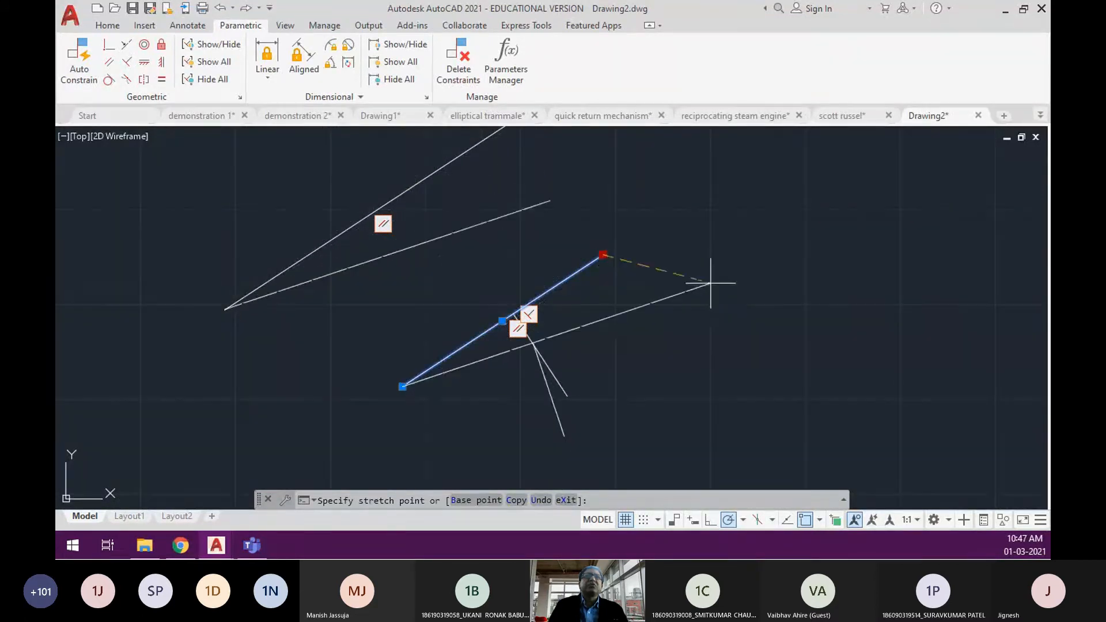
key("Escape")
key("Escape")
key("Escape")
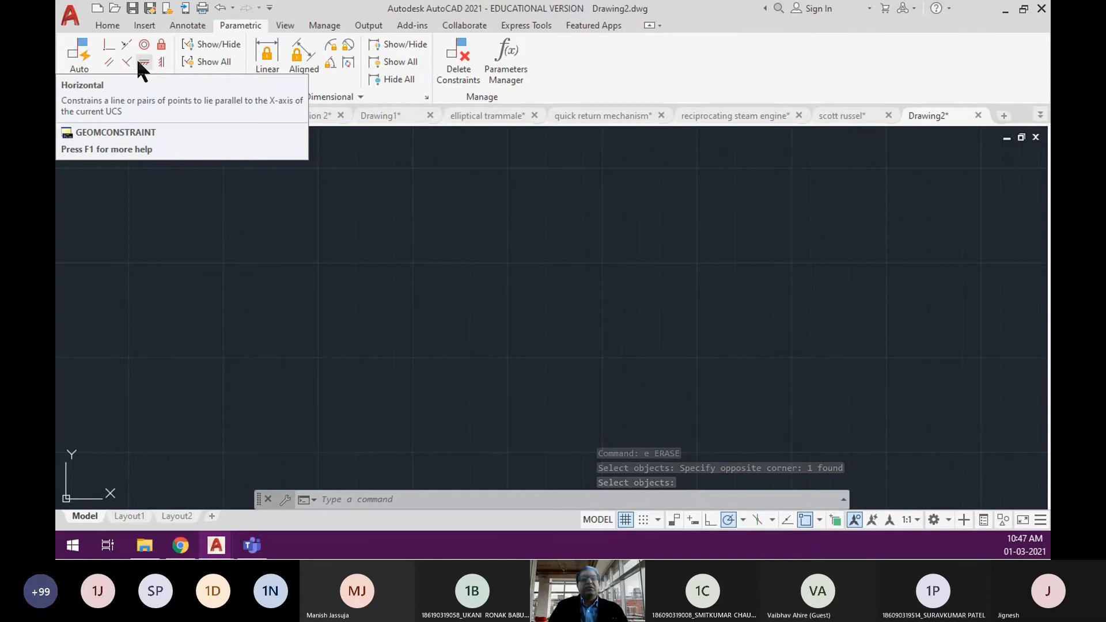
Draw two separate lines: one gently rising to the right, and a steep, nearly upright one to its right.
type("l")
key("Return")
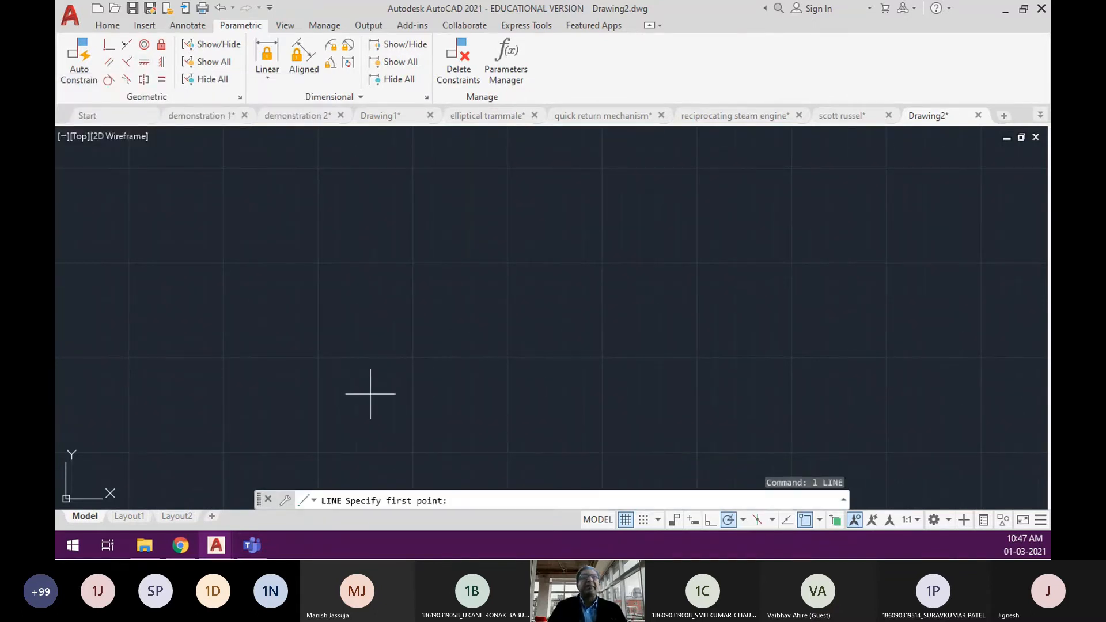
left_click(370, 385)
left_click(601, 294)
key("Return")
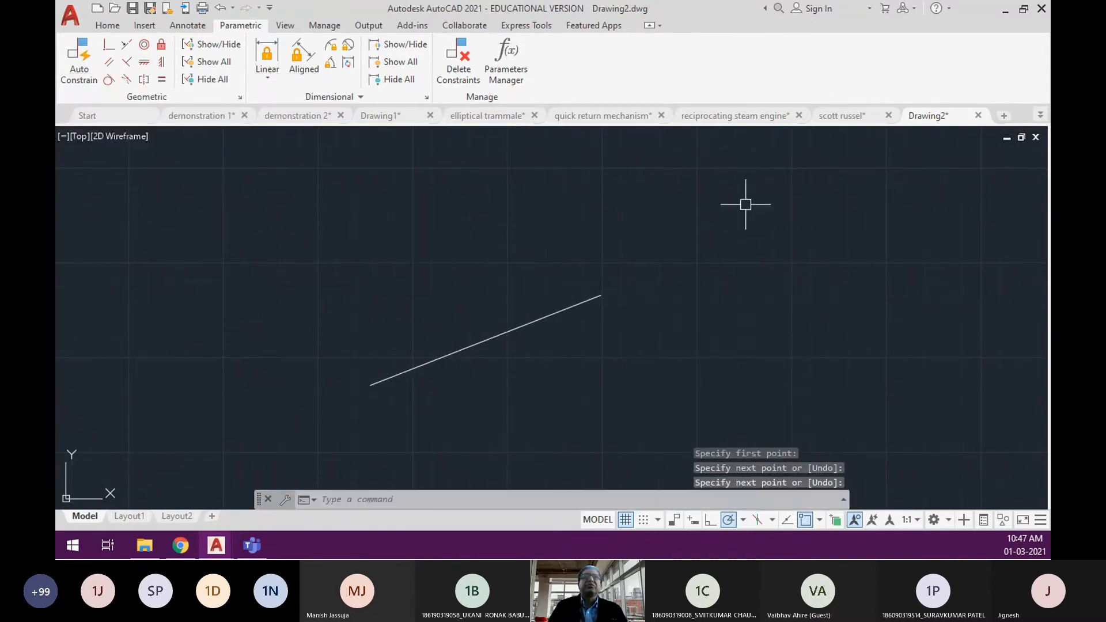
key("Return")
left_click(745, 203)
left_click(780, 394)
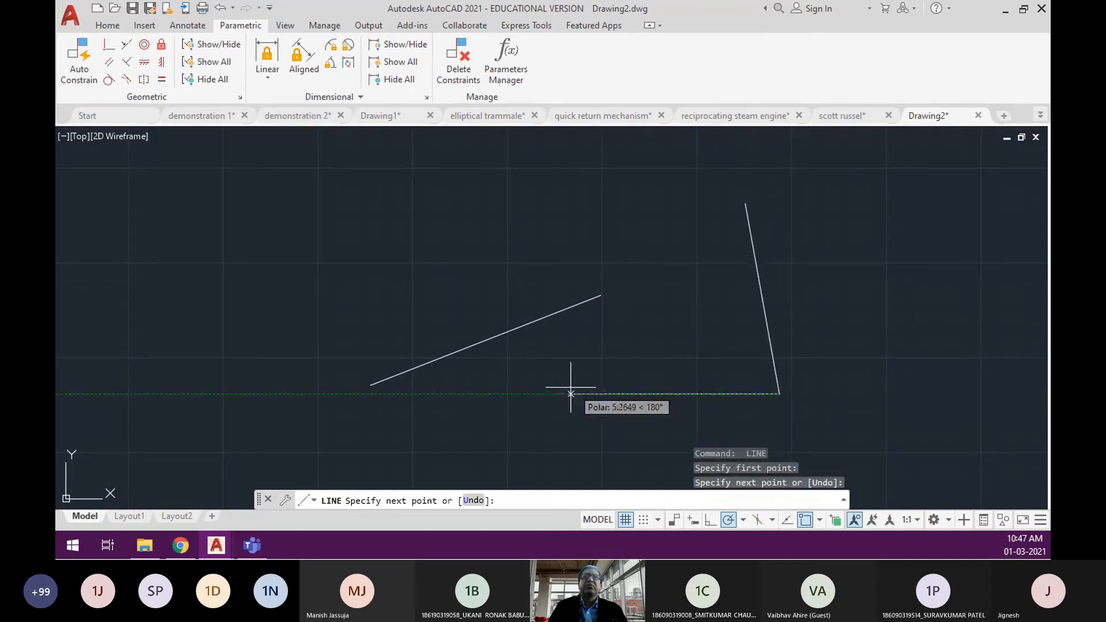
key("Return")
Apply a horizontal constraint to the gently sloping line.
middle_click_drag(540, 375, 482, 346)
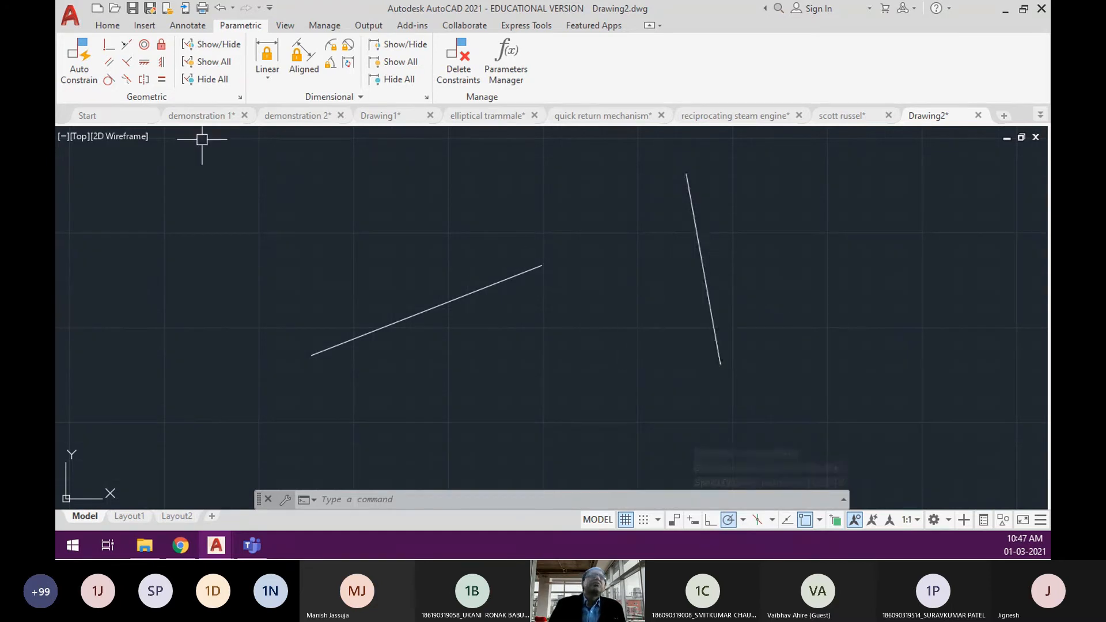
left_click(144, 62)
left_click(452, 299)
Apply a vertical constraint to the steep, nearly upright line.
middle_click_drag(437, 359, 416, 400)
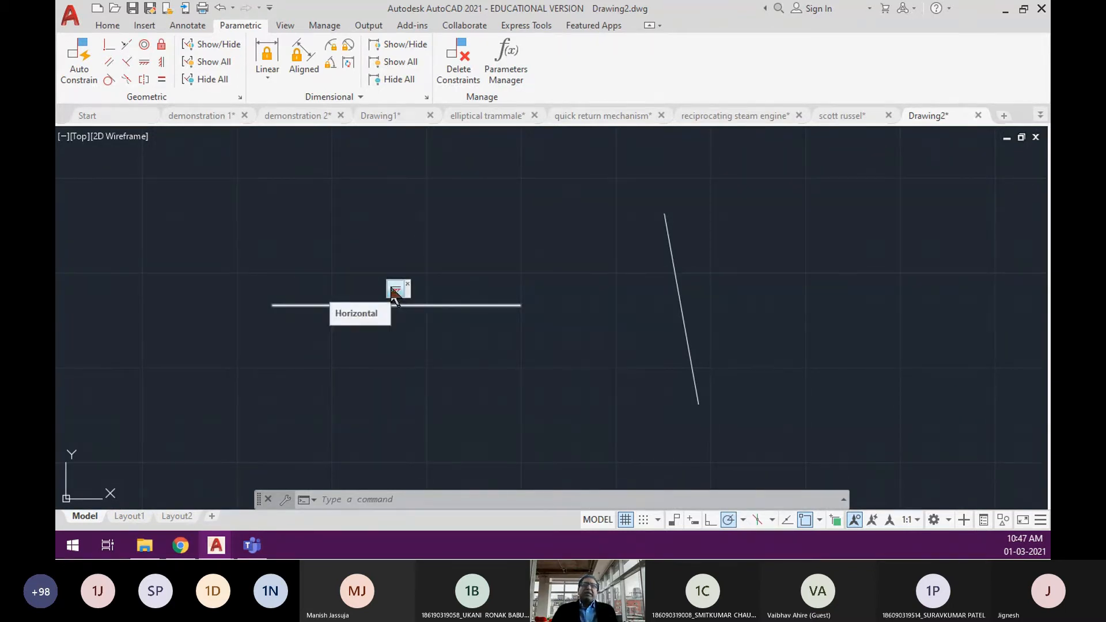
left_click(162, 62)
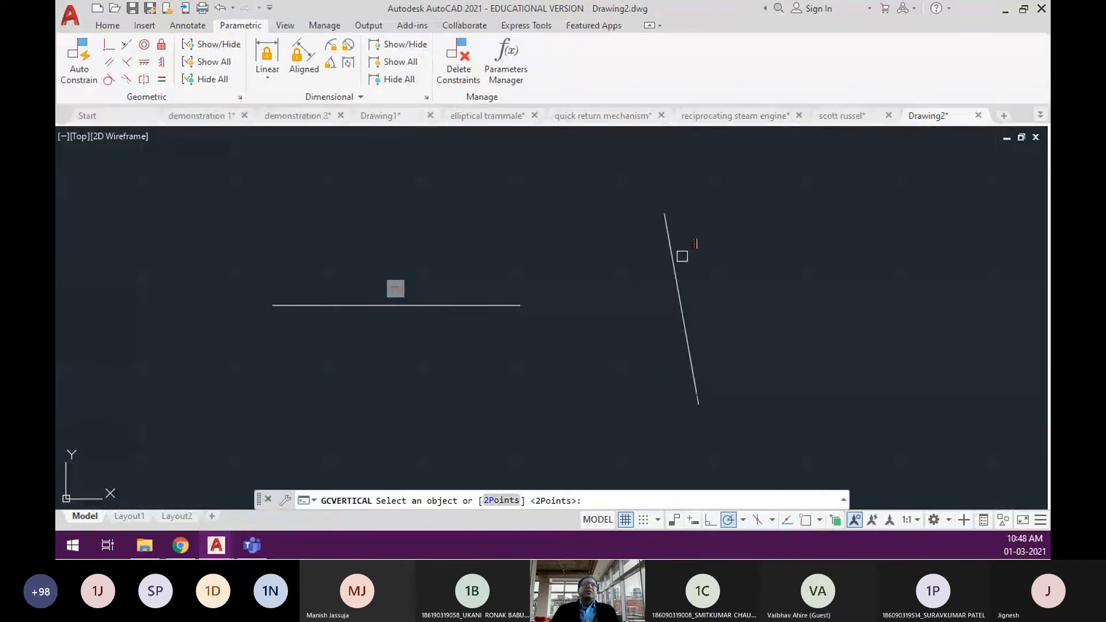
left_click(670, 243)
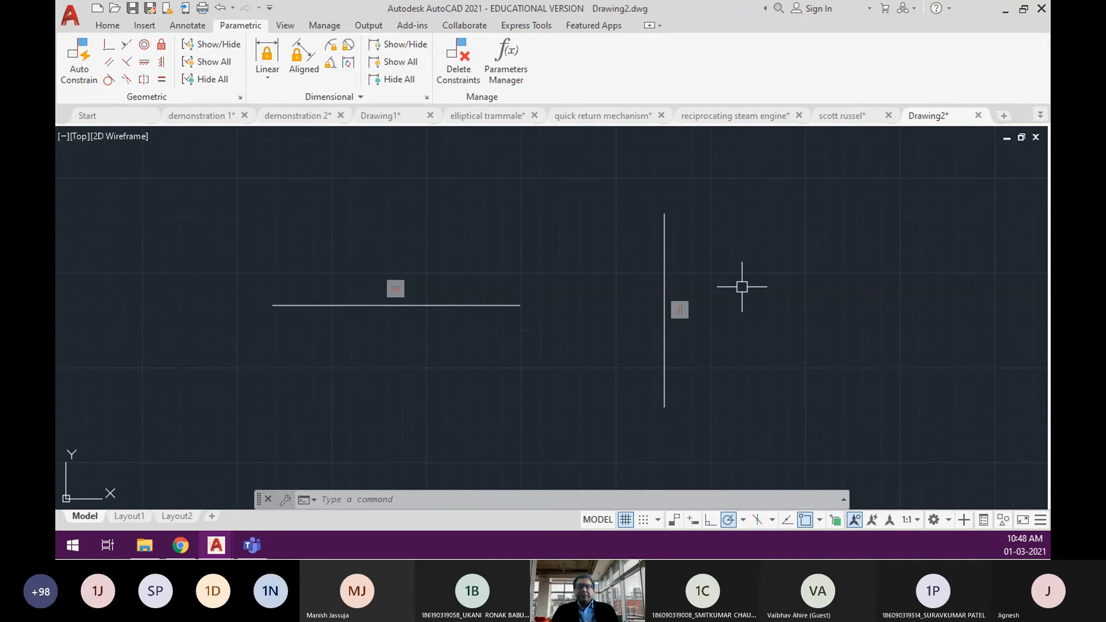
Erase both the horizontal and the vertical line together with their constraints.
key("Return")
left_click(700, 395)
left_click(369, 241)
key("Return")
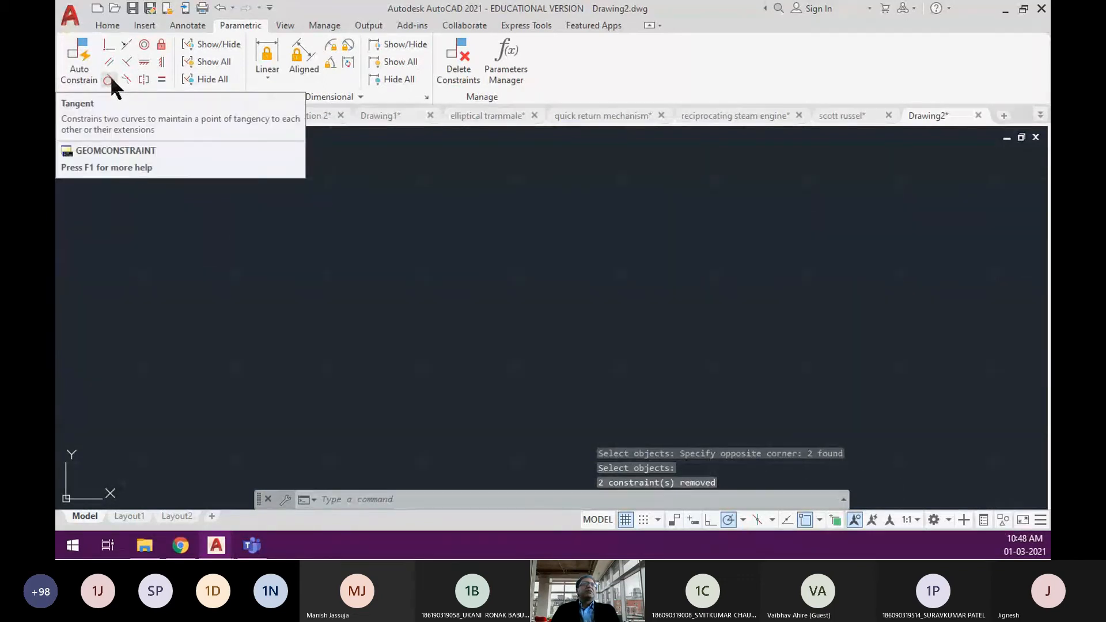
Draw a medium-sized circle in the left half of the empty drawing area.
type("c")
key("Return")
left_click(379, 279)
left_click(395, 338)
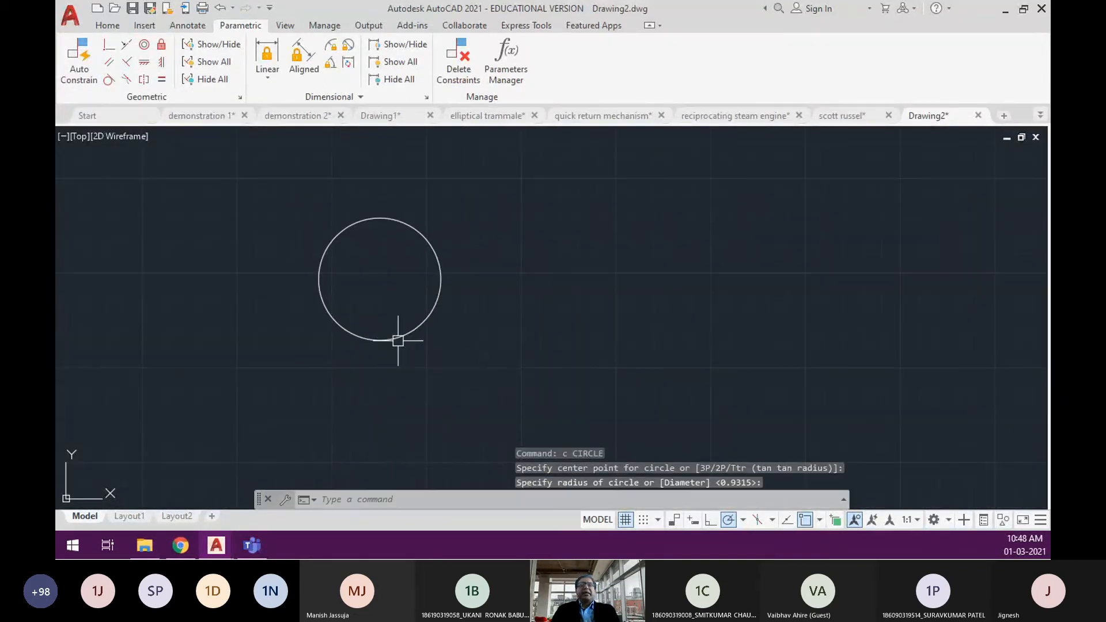
Draw a long line that passes just above the circle and slopes gently down to the right.
type("l")
key("Return")
left_click(235, 155)
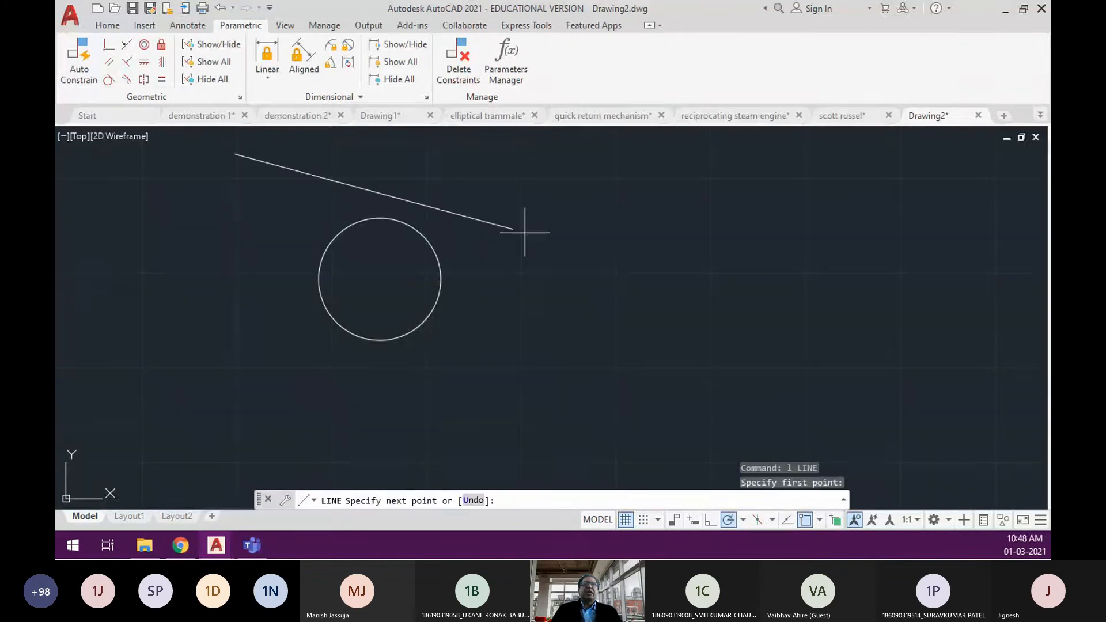
left_click(840, 300)
key("Return")
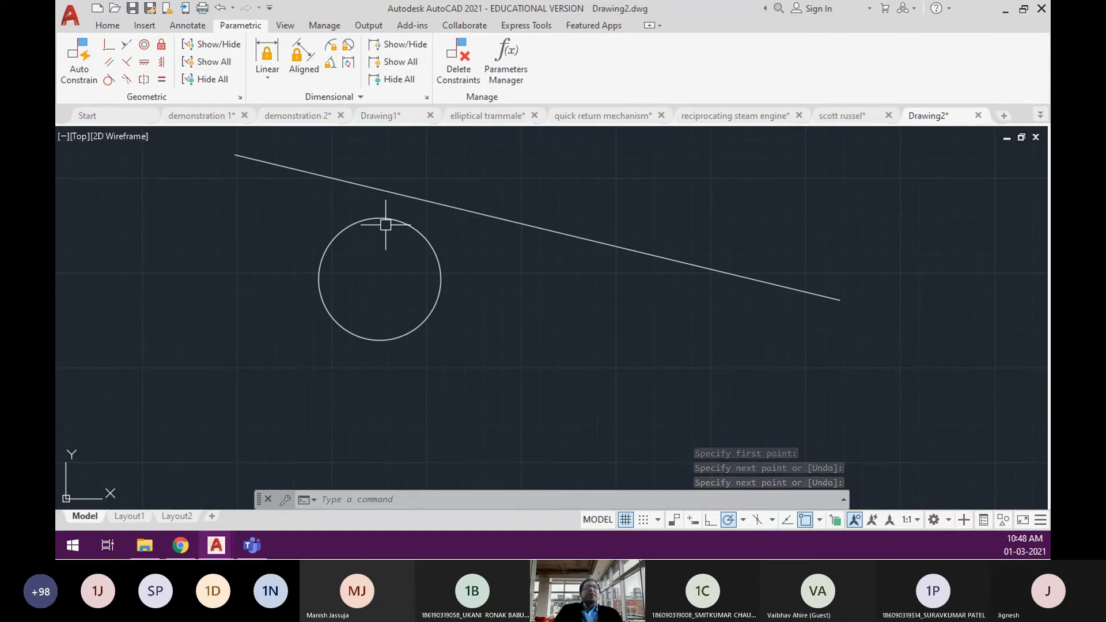
Apply a tangent constraint between the sloping line and the circle, selecting the line first.
left_click(109, 81)
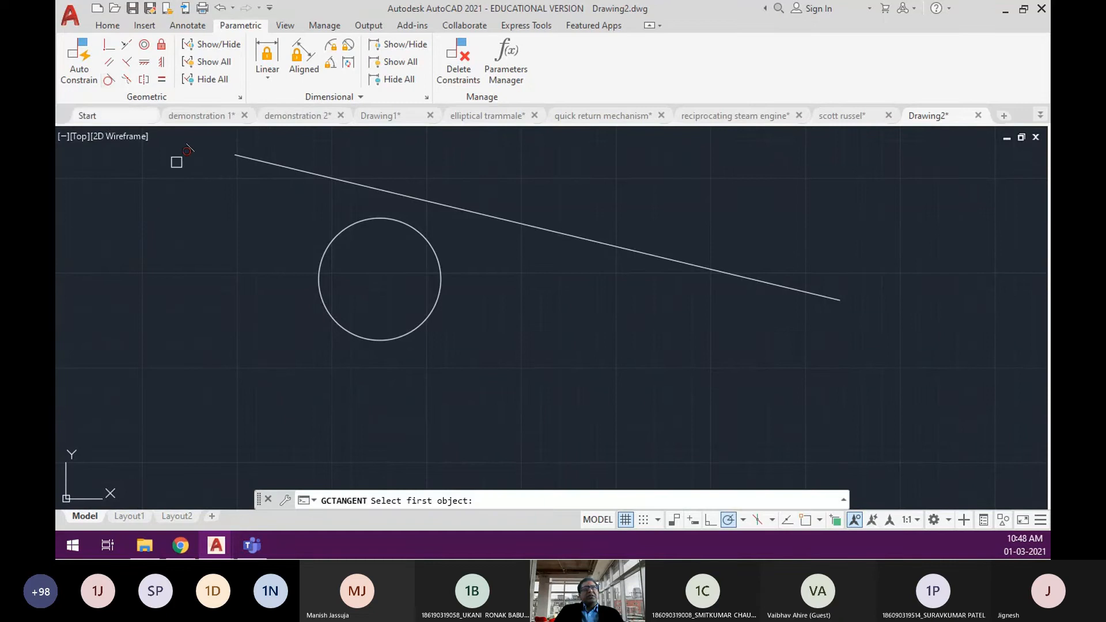
left_click(365, 186)
left_click(364, 219)
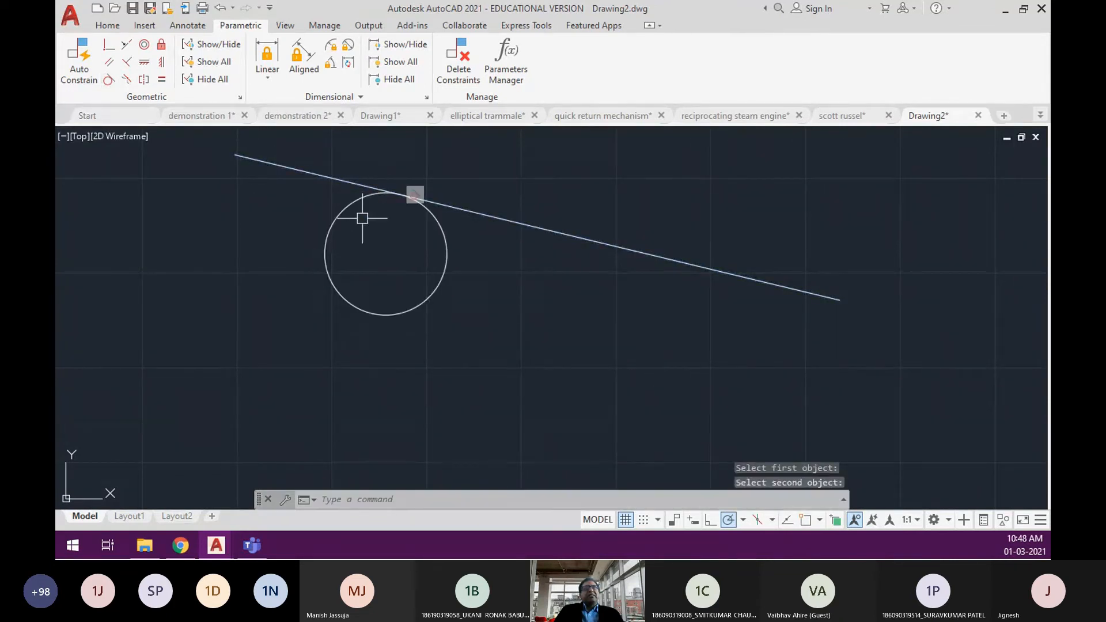
Try stretching the tangent line's left endpoint downward, then cancel the stretch and deselect the line.
scroll(496, 328, "down", 2)
middle_click_drag(496, 326, 474, 414)
left_click(324, 309)
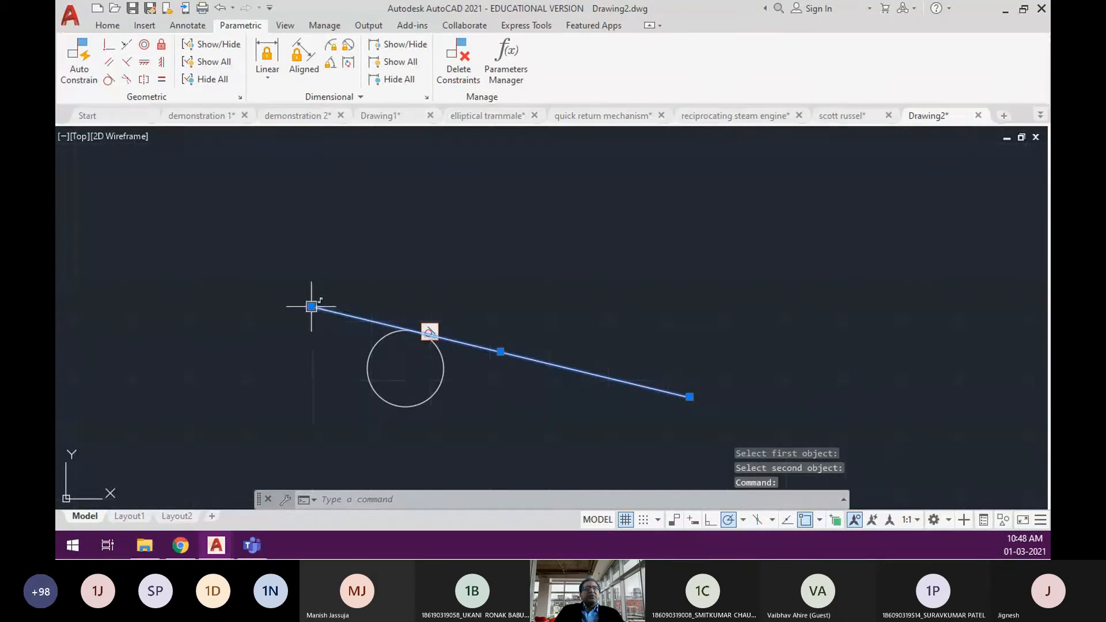
left_click(311, 307)
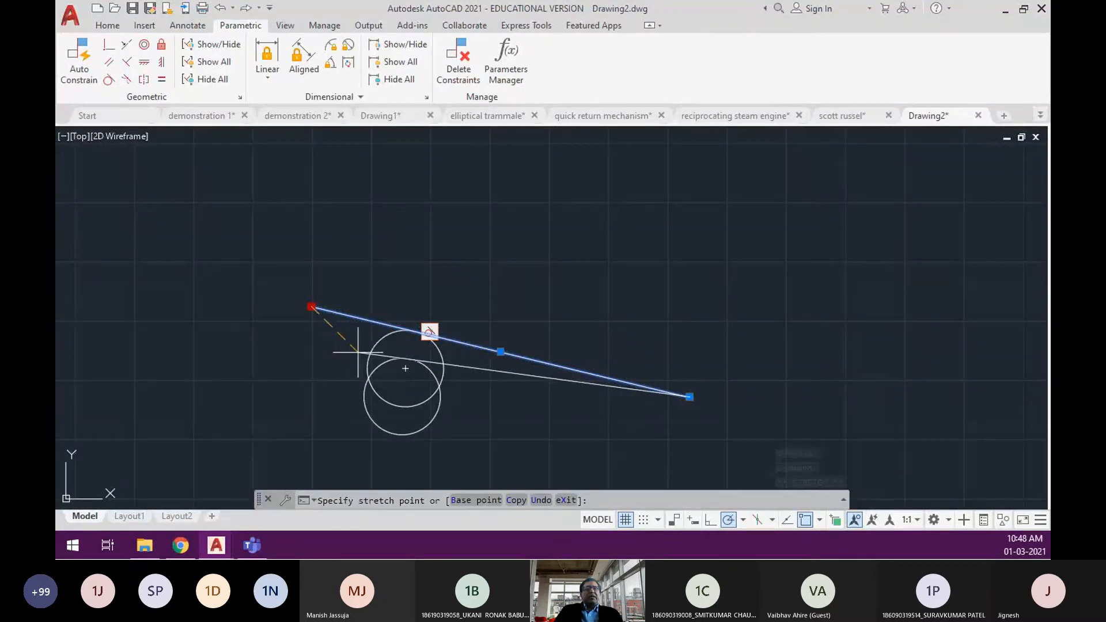
key("Escape")
key("Escape")
Apply a fix constraint to the circle's centre point.
scroll(425, 403, "up", 2)
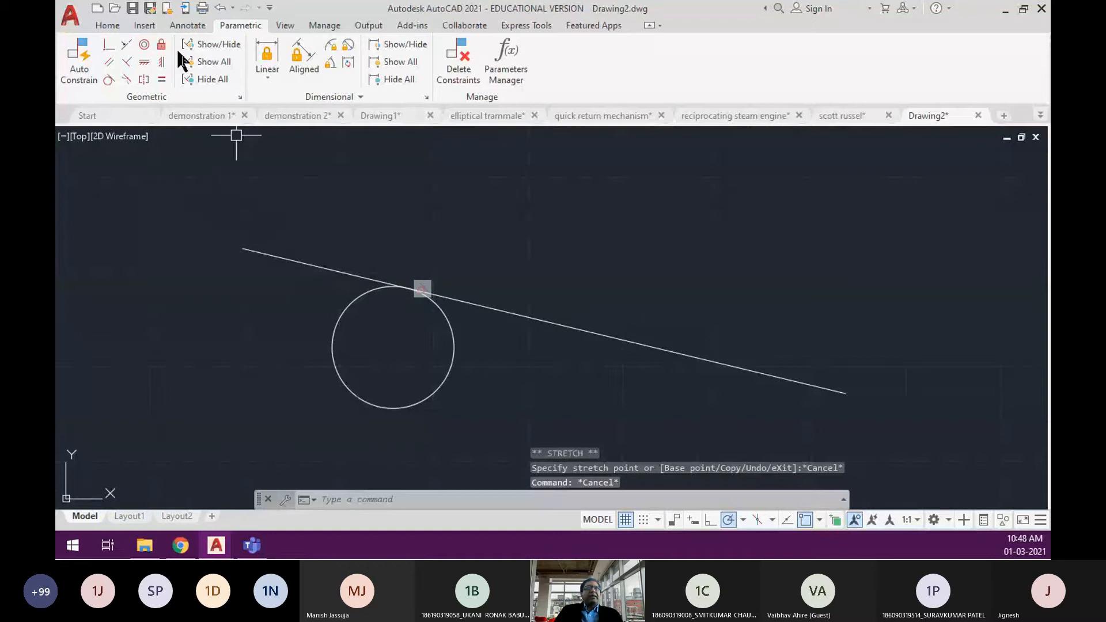
left_click(161, 45)
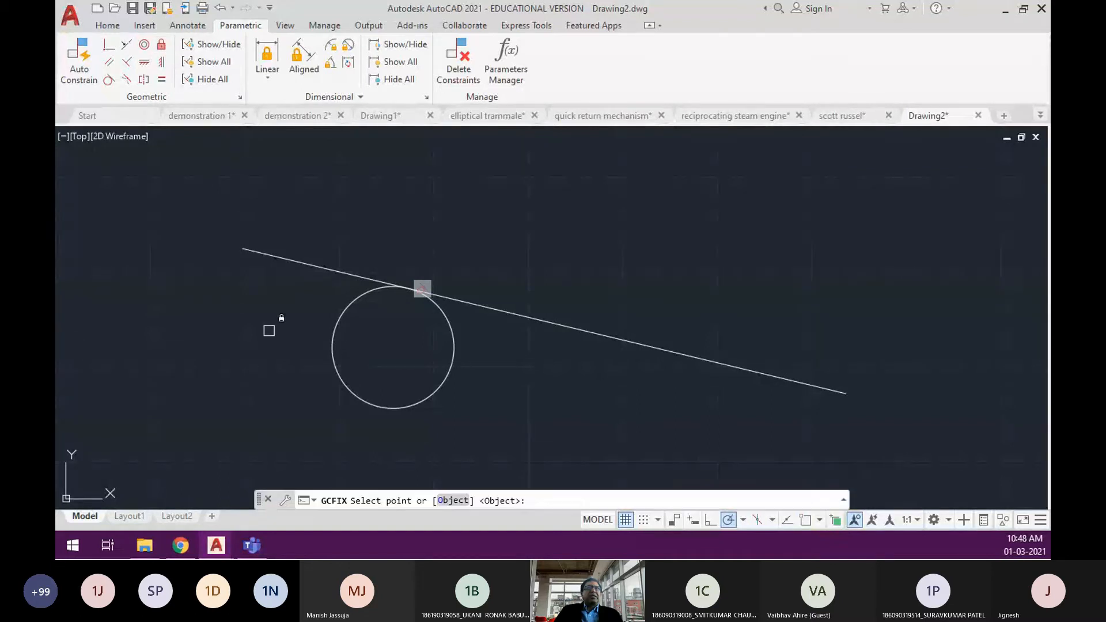
left_click(451, 340)
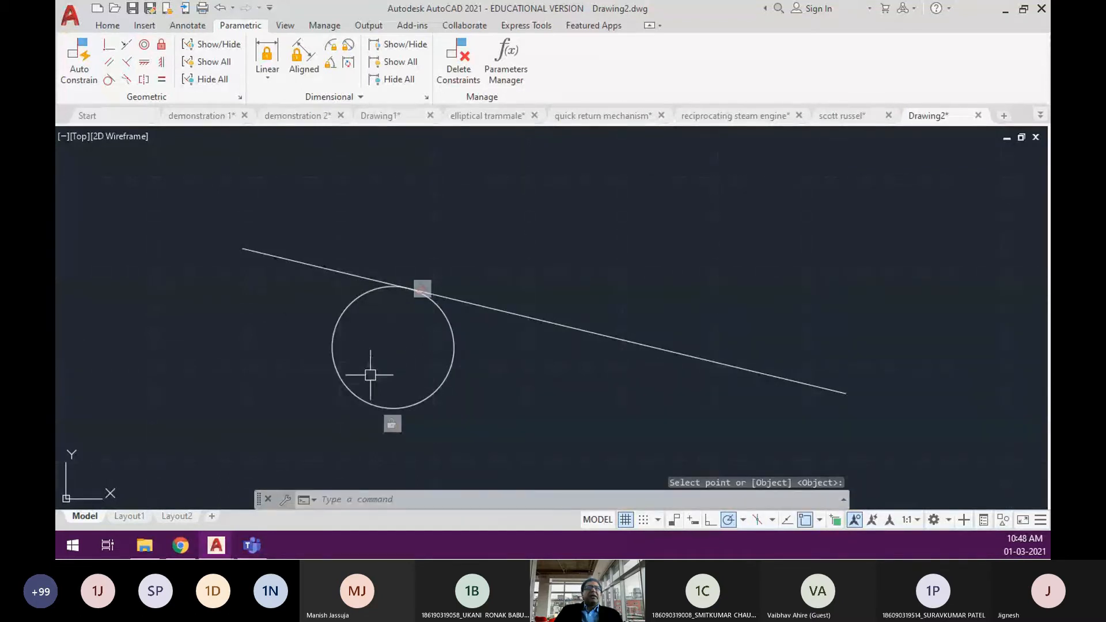
Stretch the tangent line's left endpoint up and to the left, then deselect the line.
left_click(246, 250)
left_click(242, 249)
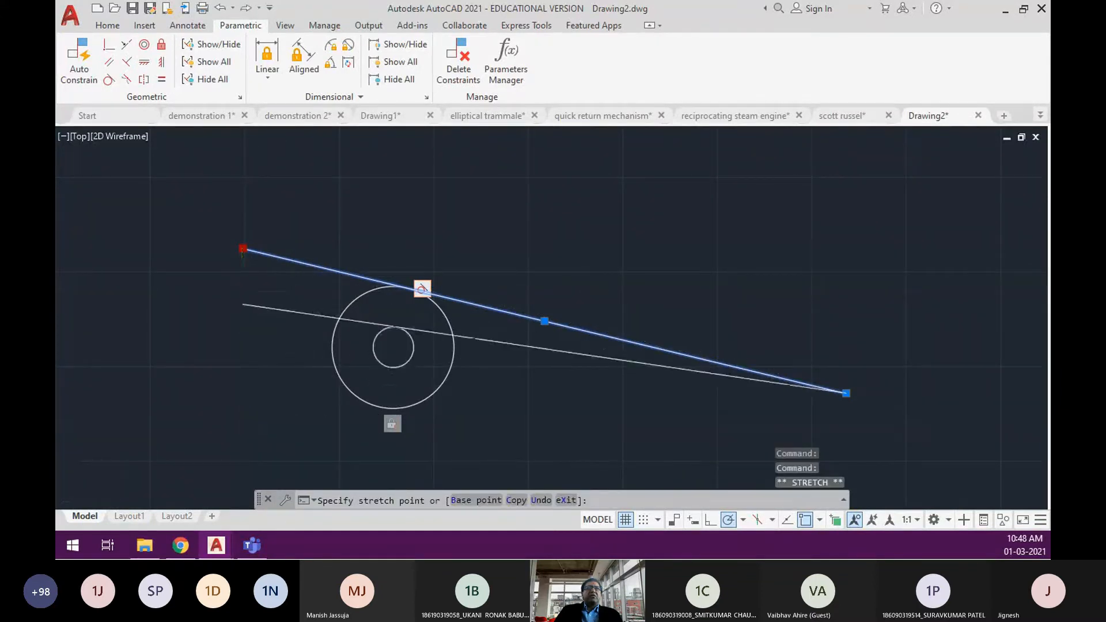
scroll(243, 304, "down", 2)
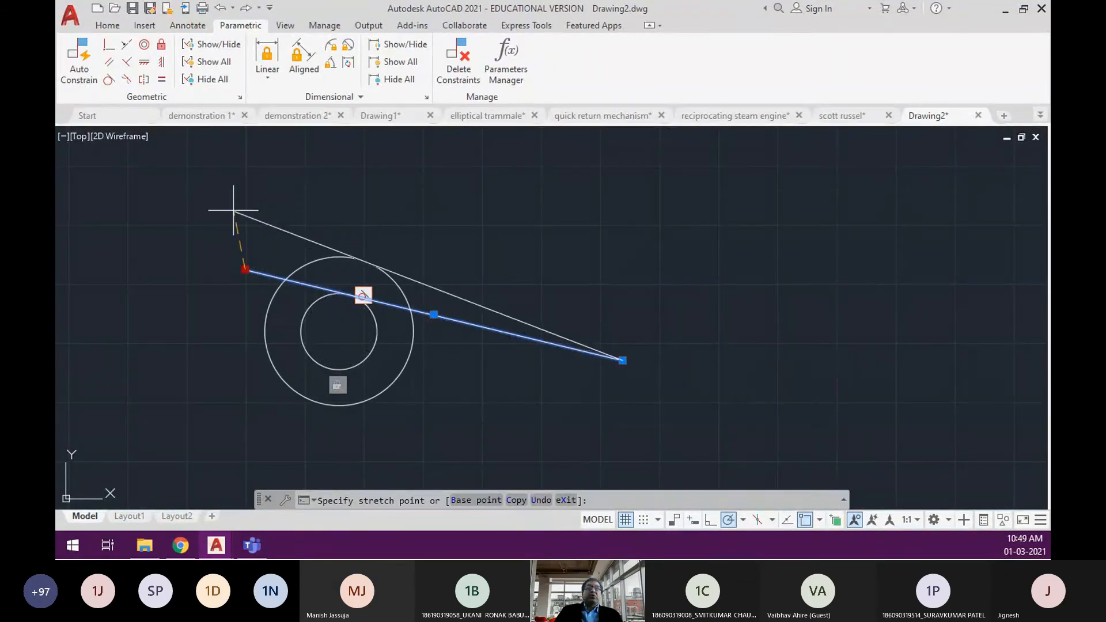
left_click(203, 188)
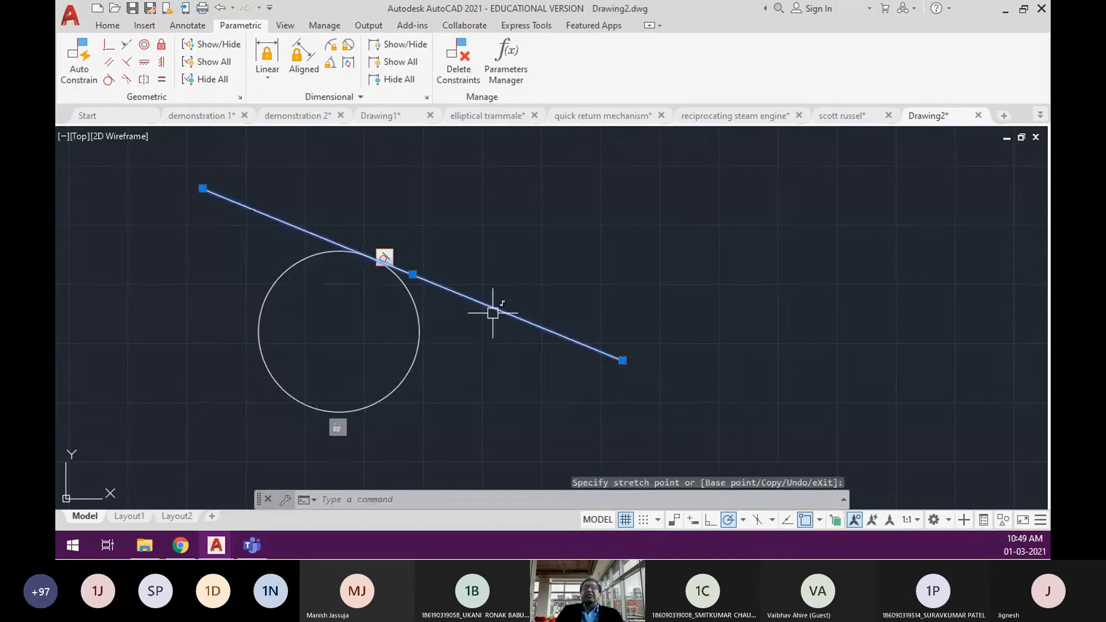
key("Escape")
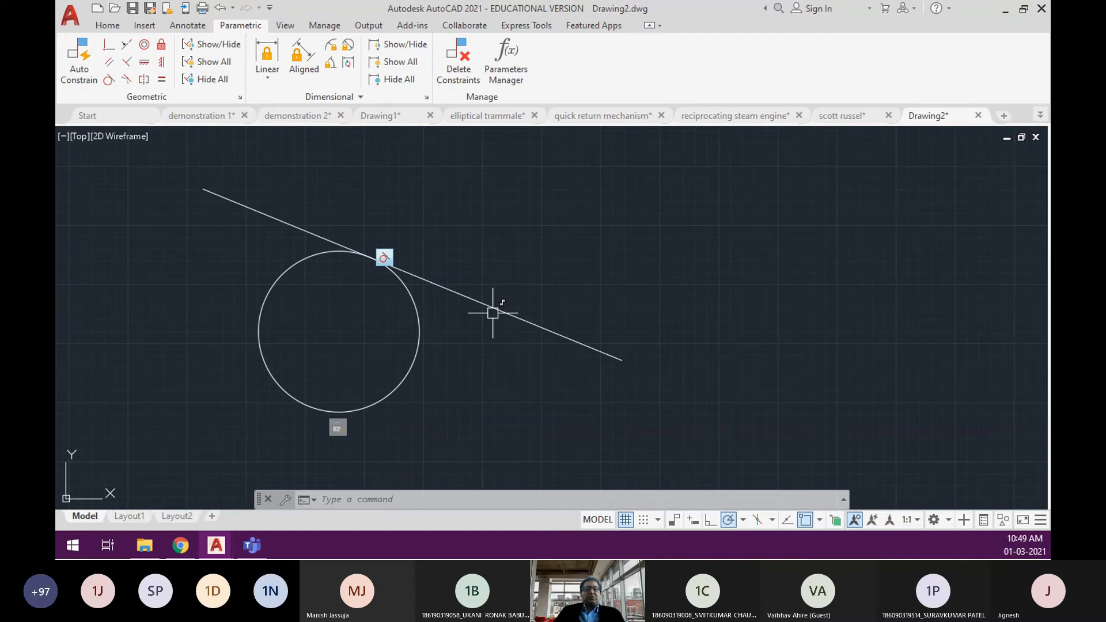
Erase the tangent line and the circle using a crossing selection.
type("e")
key("Return")
left_click(425, 242)
left_click(377, 310)
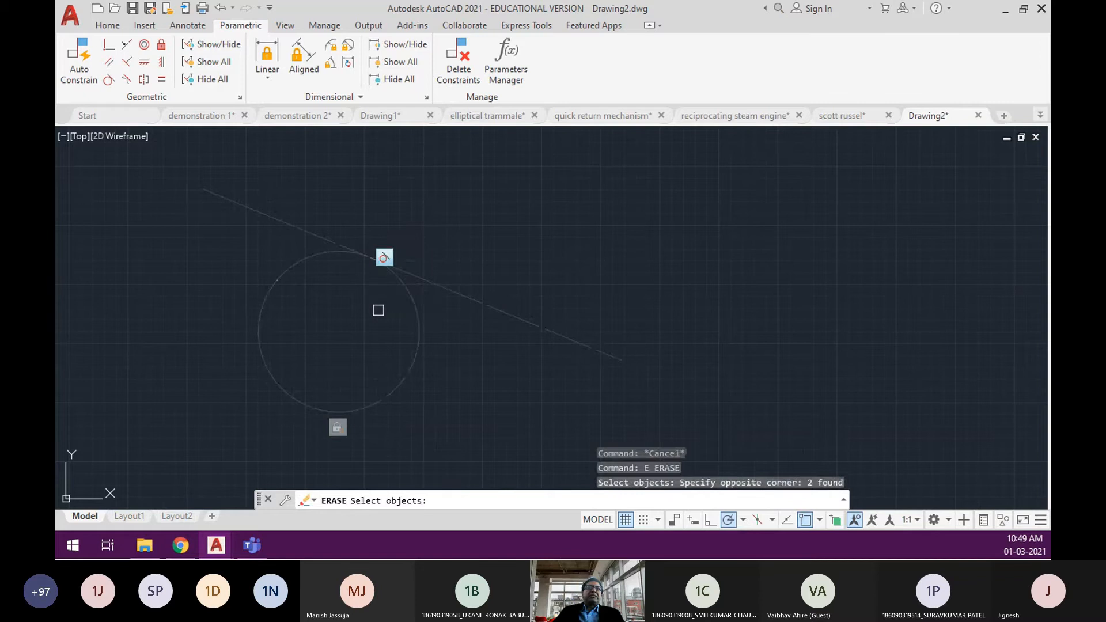
key("Return")
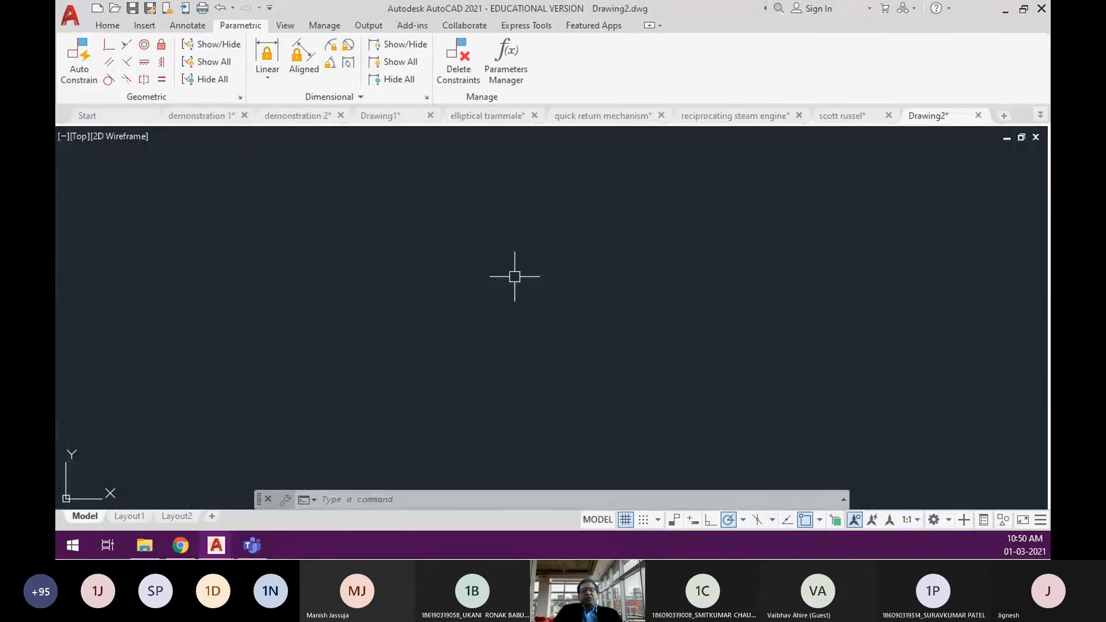
Draw a vertical line near the middle of the drawing area, starting from its upper end.
type("l")
key("Return")
left_click(519, 182)
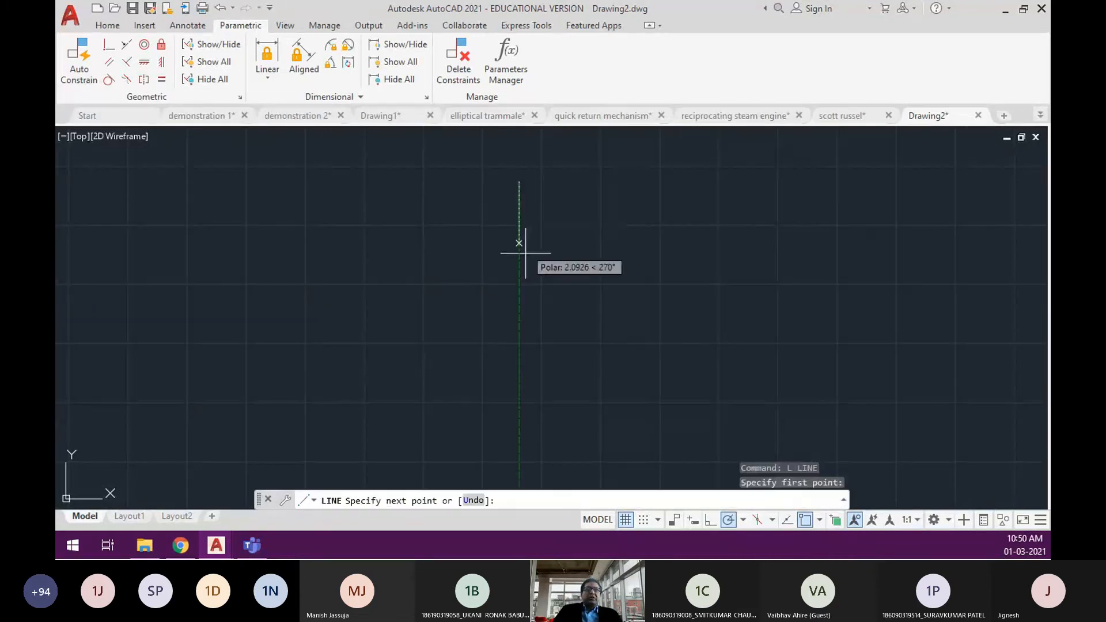
left_click(519, 378)
key("Return")
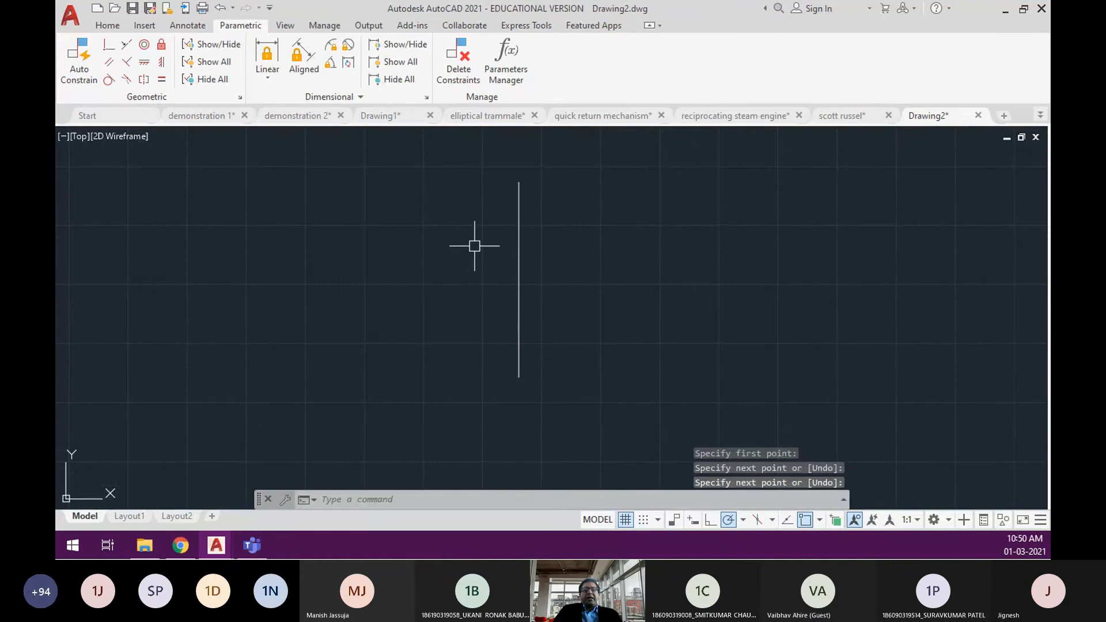
Draw two lines from the vertical line's upper endpoint: a shorter one sloping down-left and a longer, steeper one sloping down-right.
type("l")
key("Return")
left_click(519, 182)
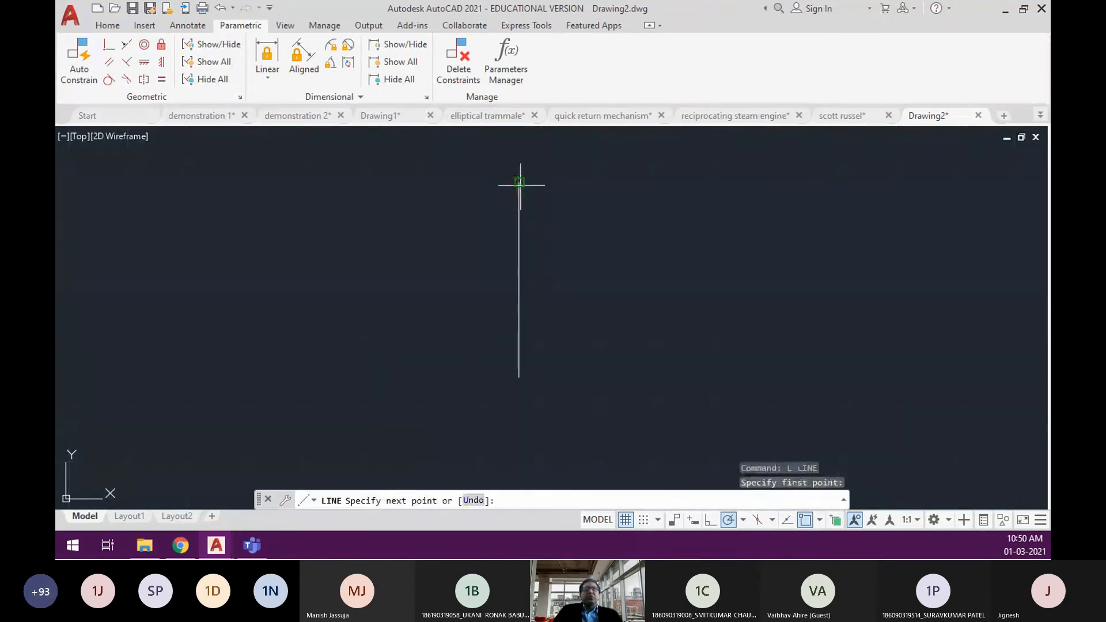
left_click(441, 262)
key("Return")
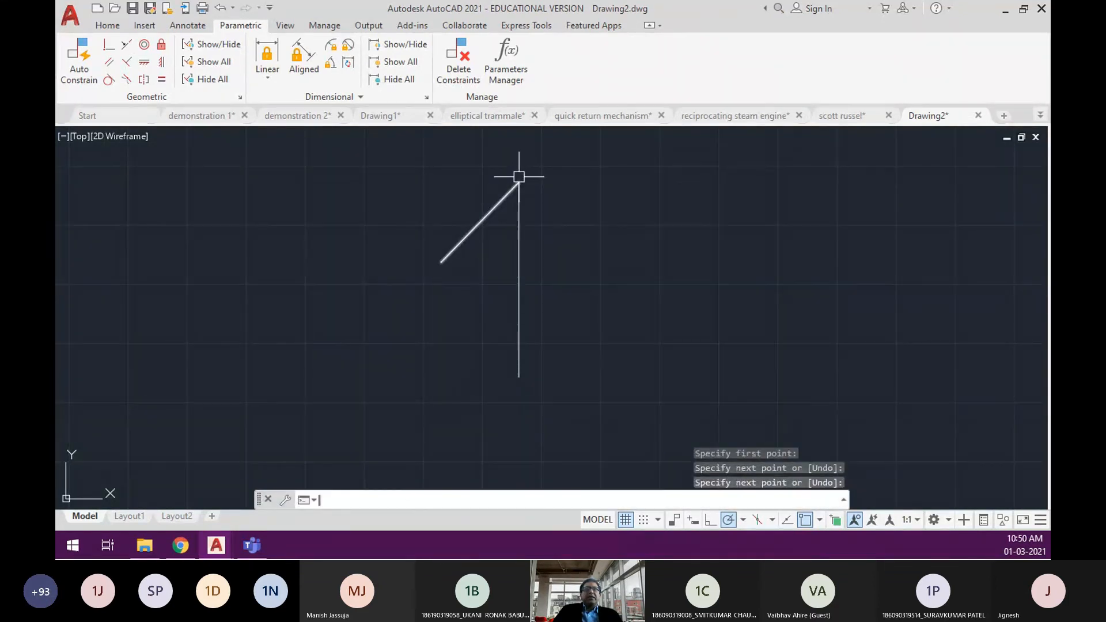
key("Return")
left_click(519, 182)
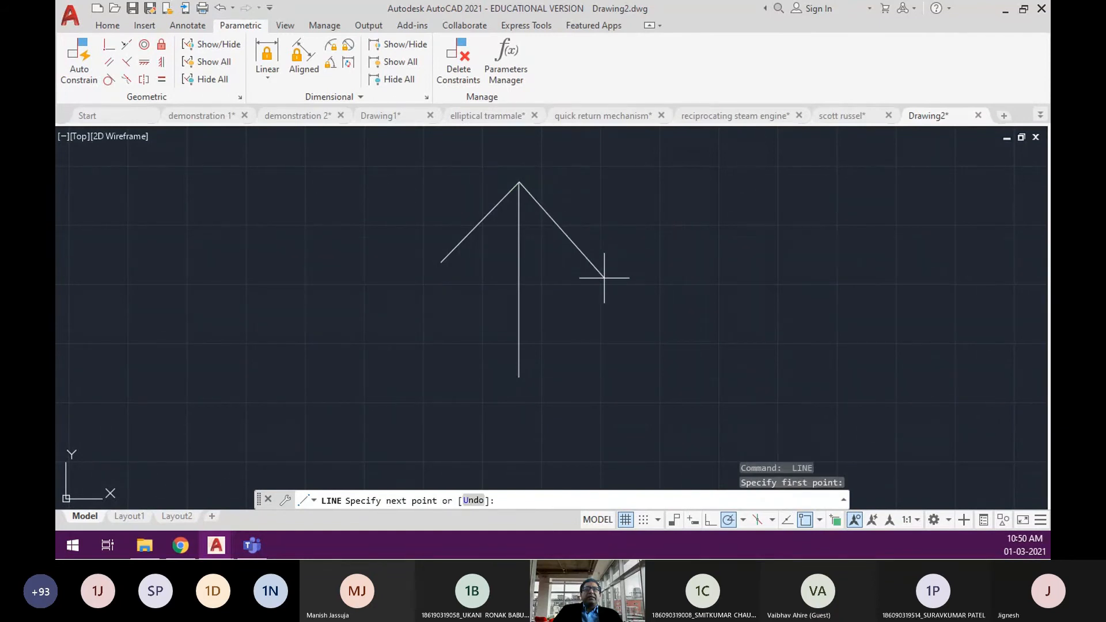
left_click(588, 301)
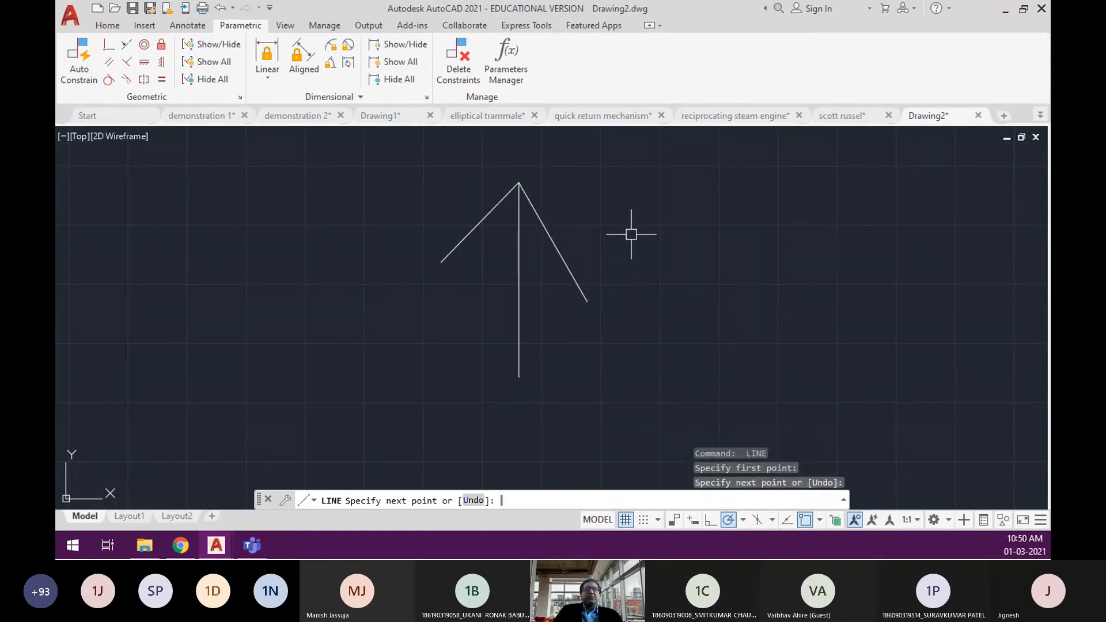
key("Return")
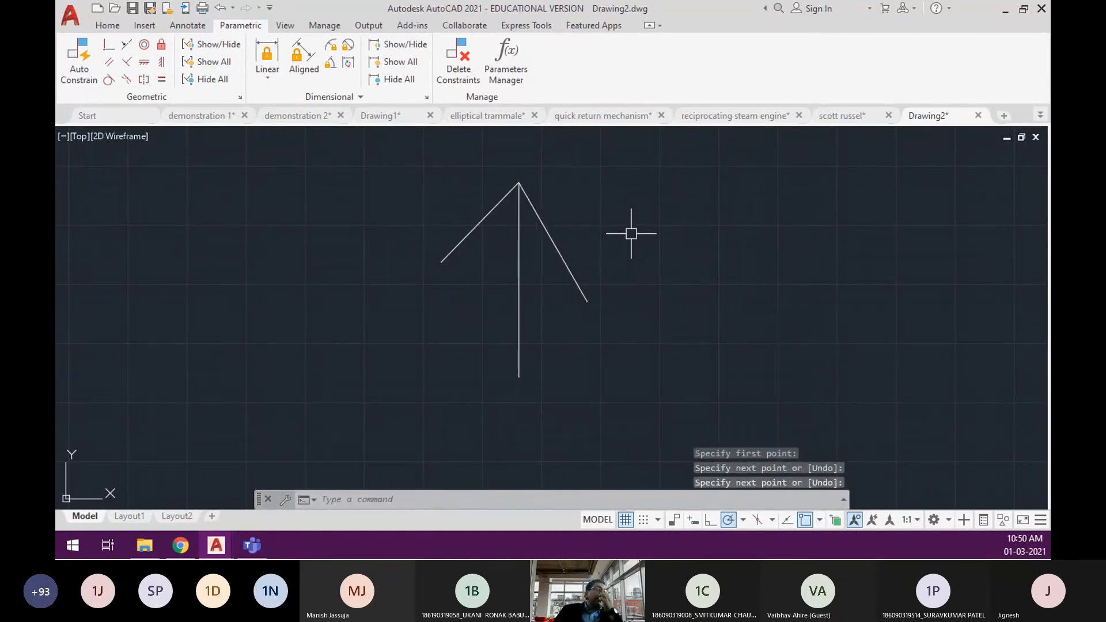
Make the left and right sloping lines symmetric about the vertical line with a symmetric constraint.
left_click(144, 80)
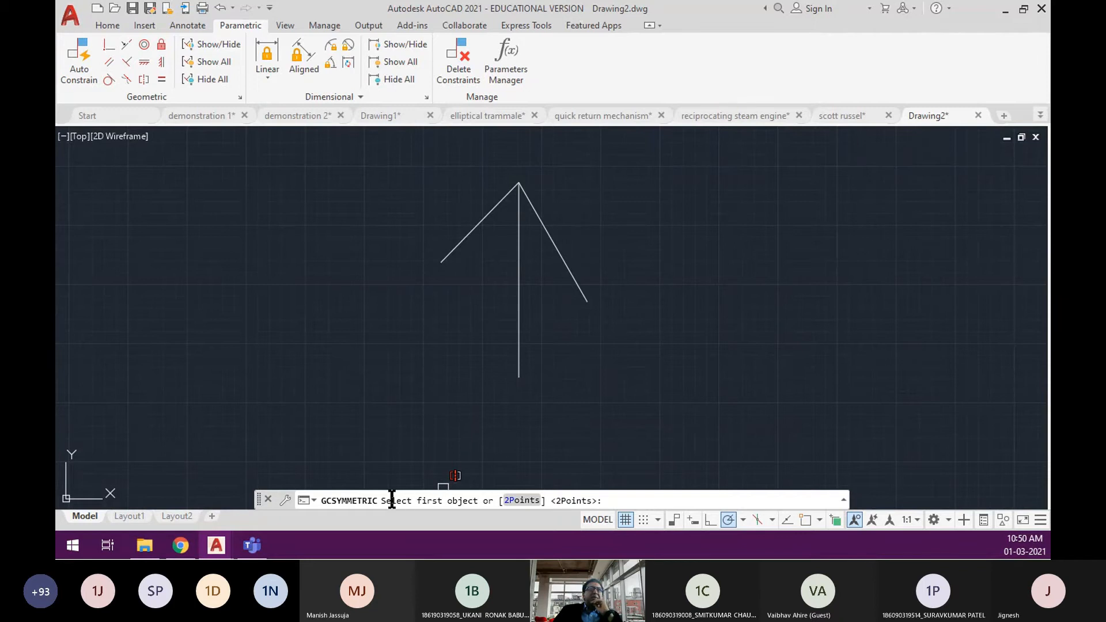
left_click(450, 252)
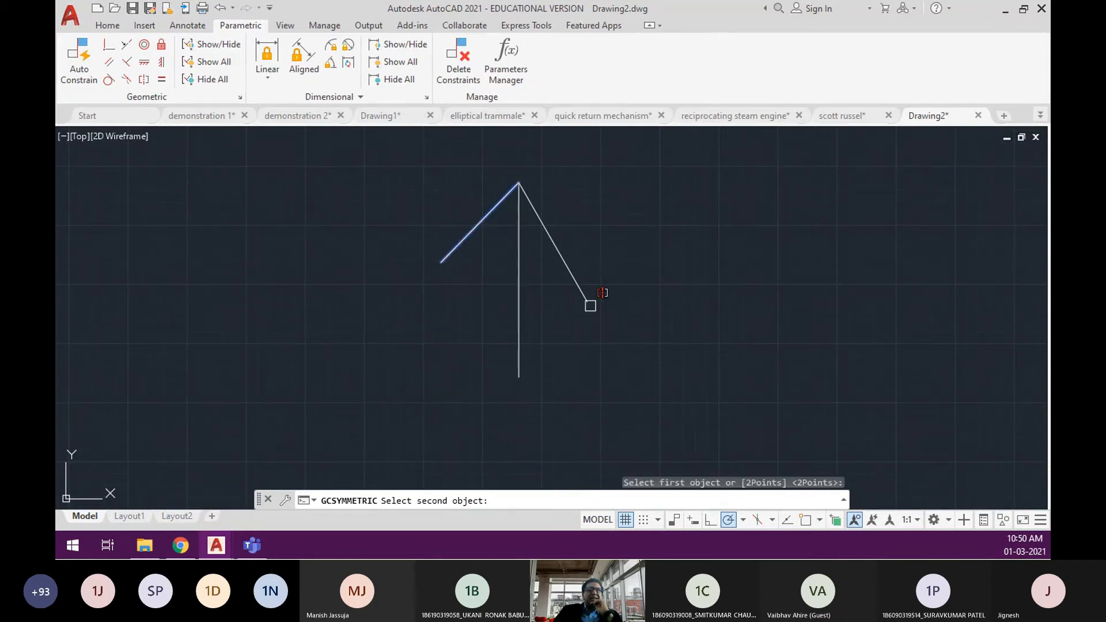
left_click(582, 291)
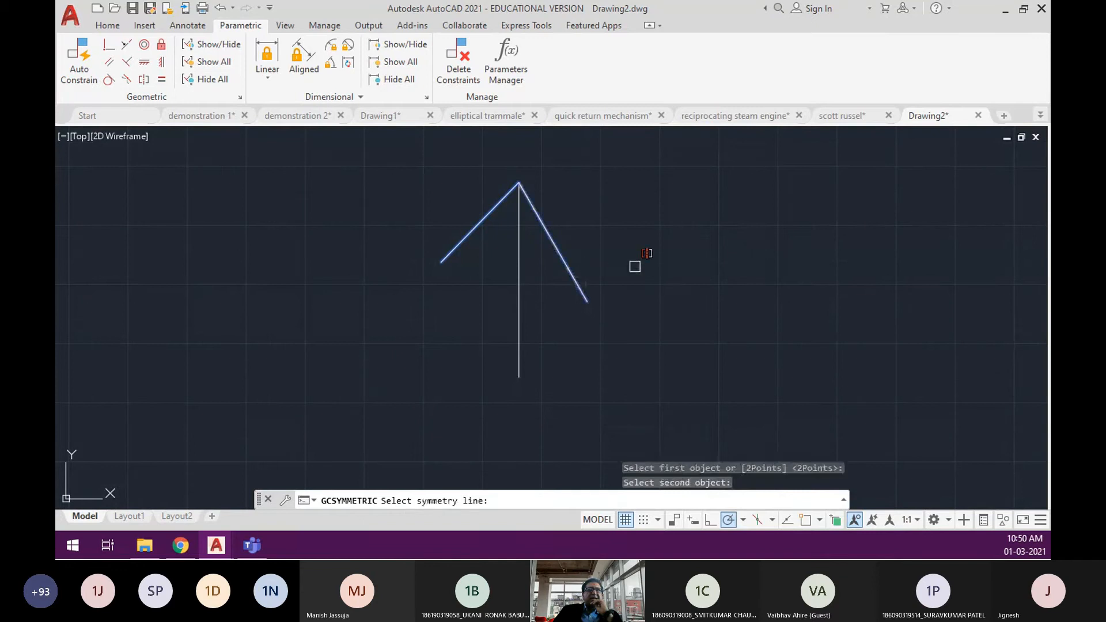
left_click(520, 322)
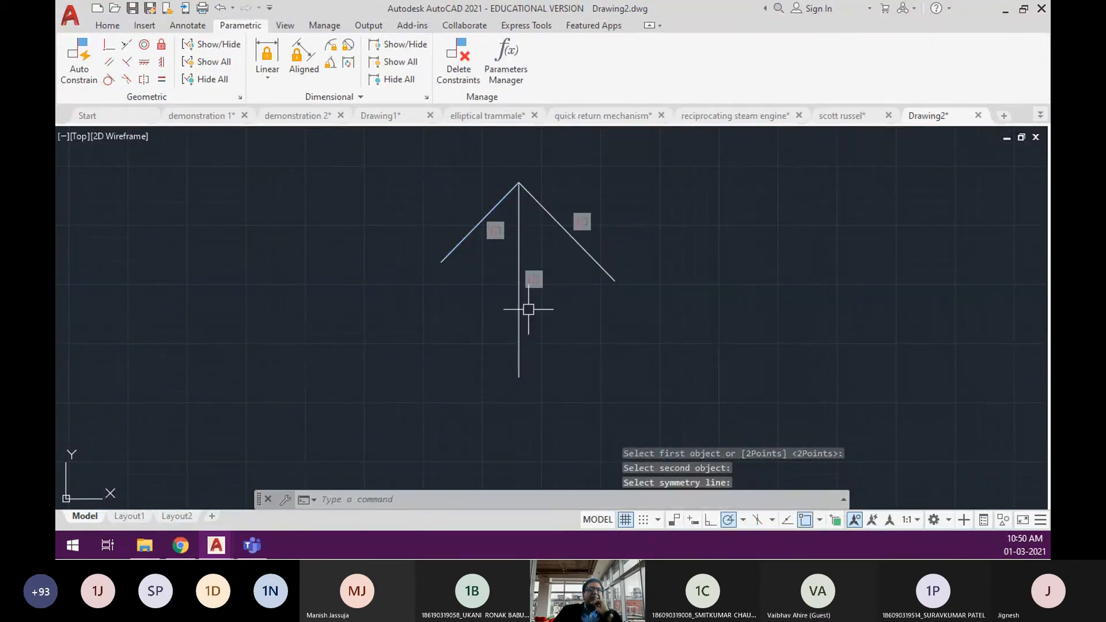
Stretch the right sloping line's lower endpoint downward and slightly inward, then deselect the line.
left_click(598, 270)
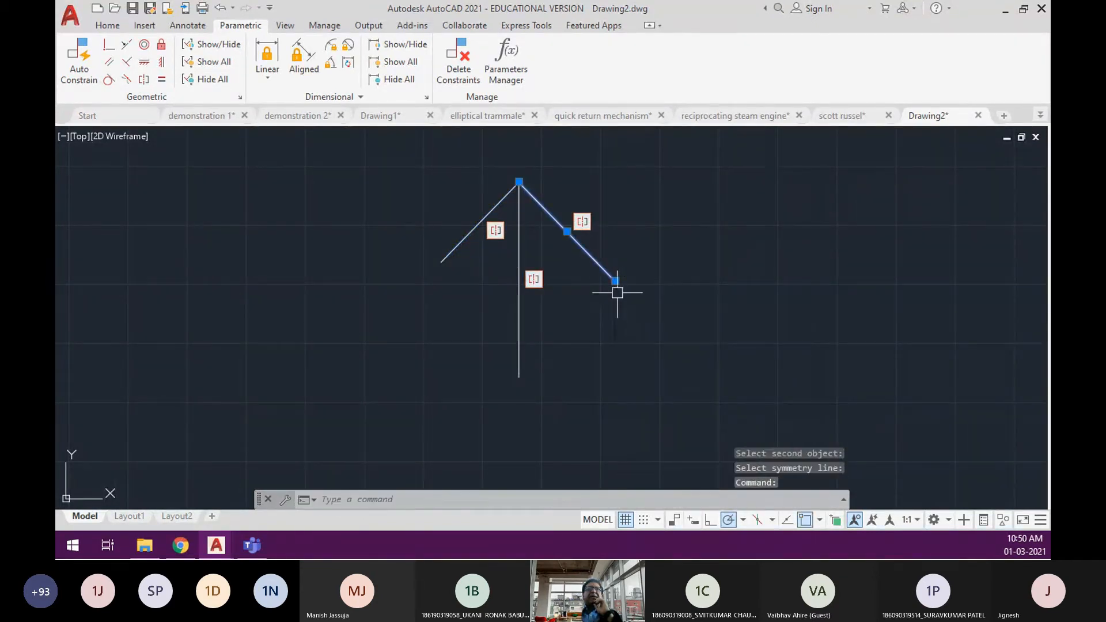
left_click(615, 281)
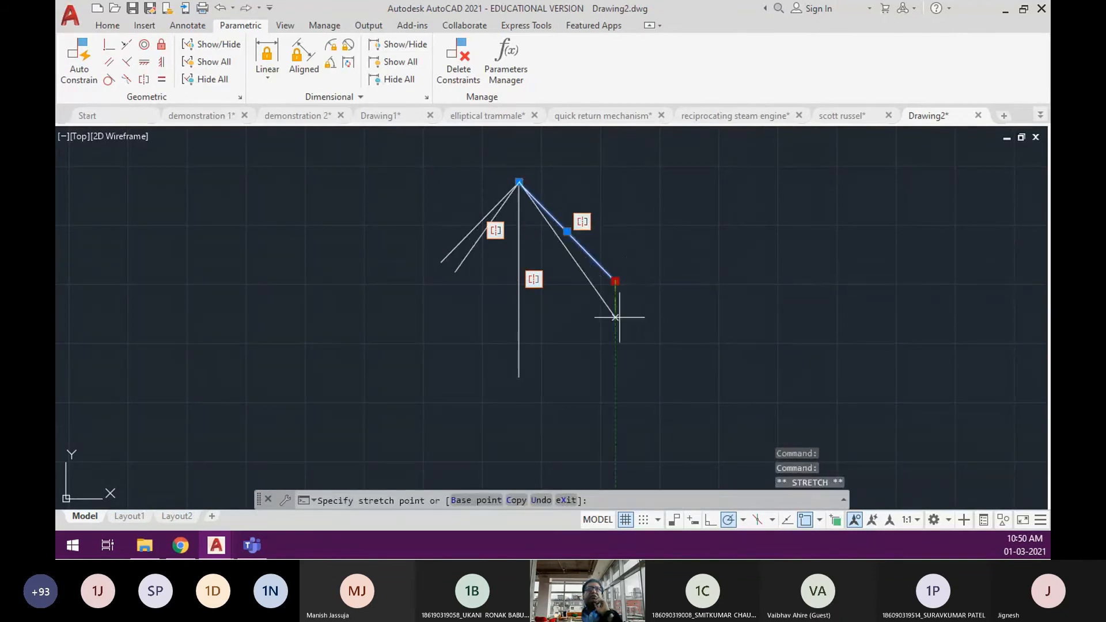
left_click(605, 346)
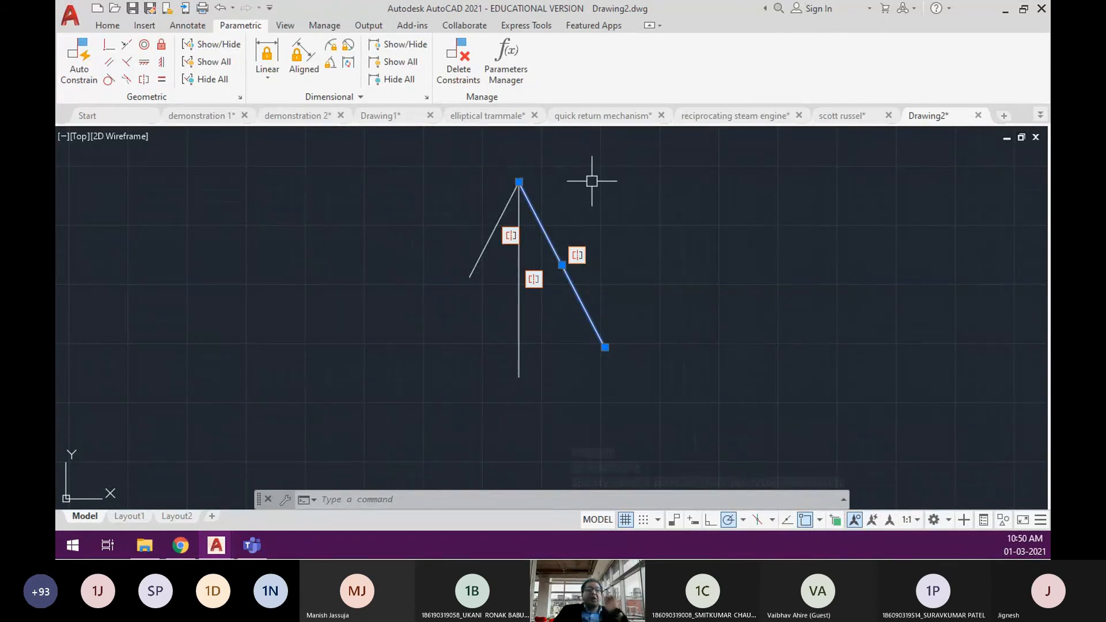
key("Escape")
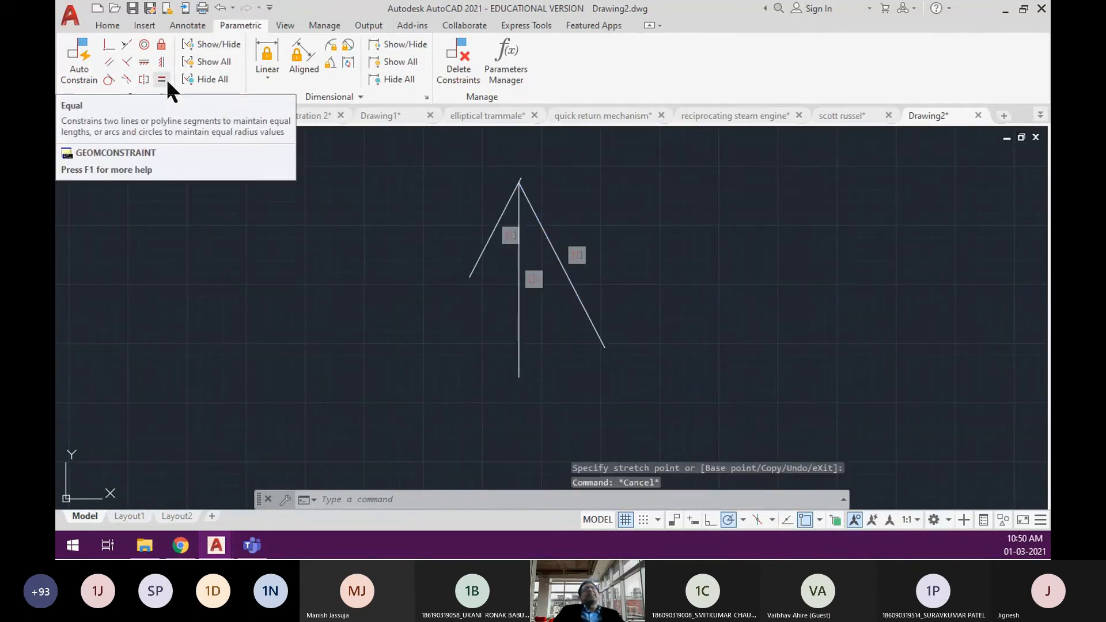
Apply an equal constraint to the two sloping lines, picking the left line first and the right line second.
left_click(163, 80)
left_click(483, 249)
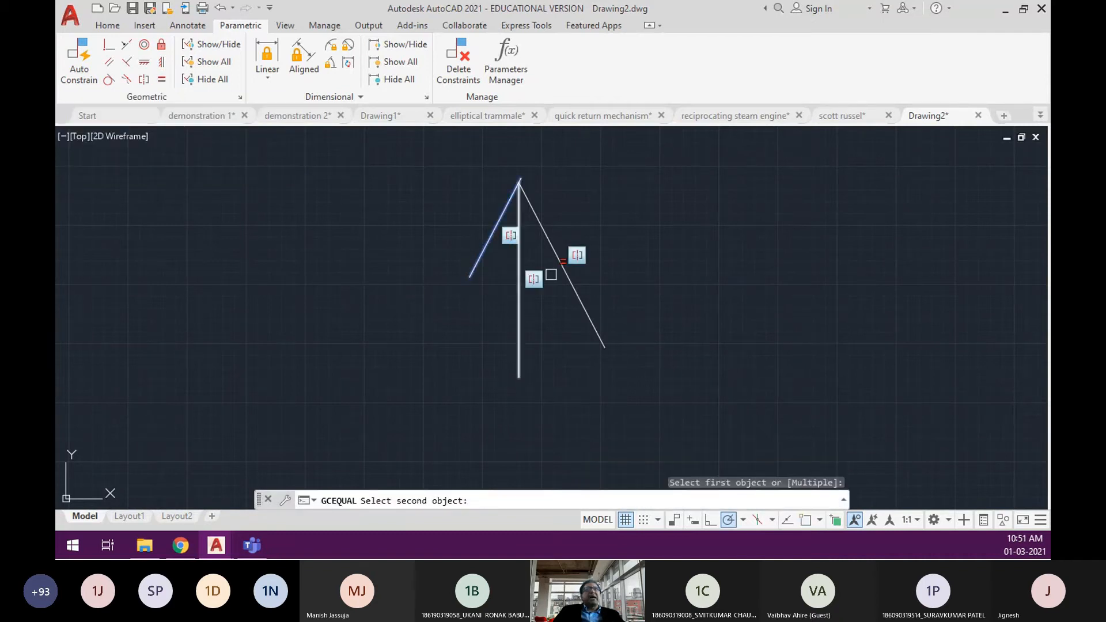
left_click(562, 262)
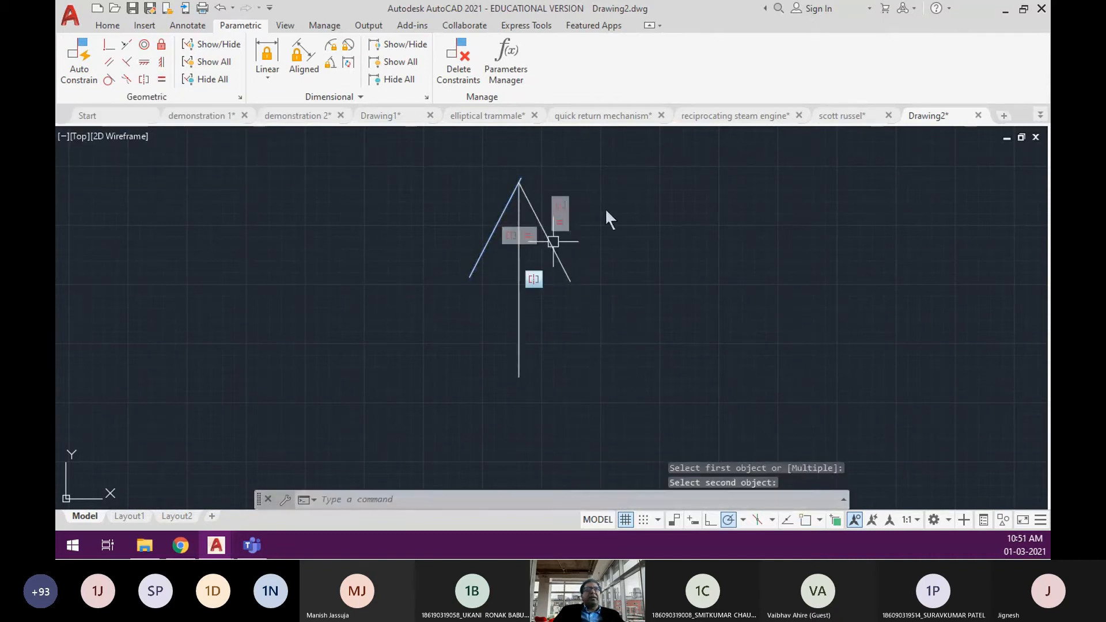
Stretch the right sloping line's lower endpoint down and outward, and deselect the line.
left_click(567, 268)
left_click(570, 280)
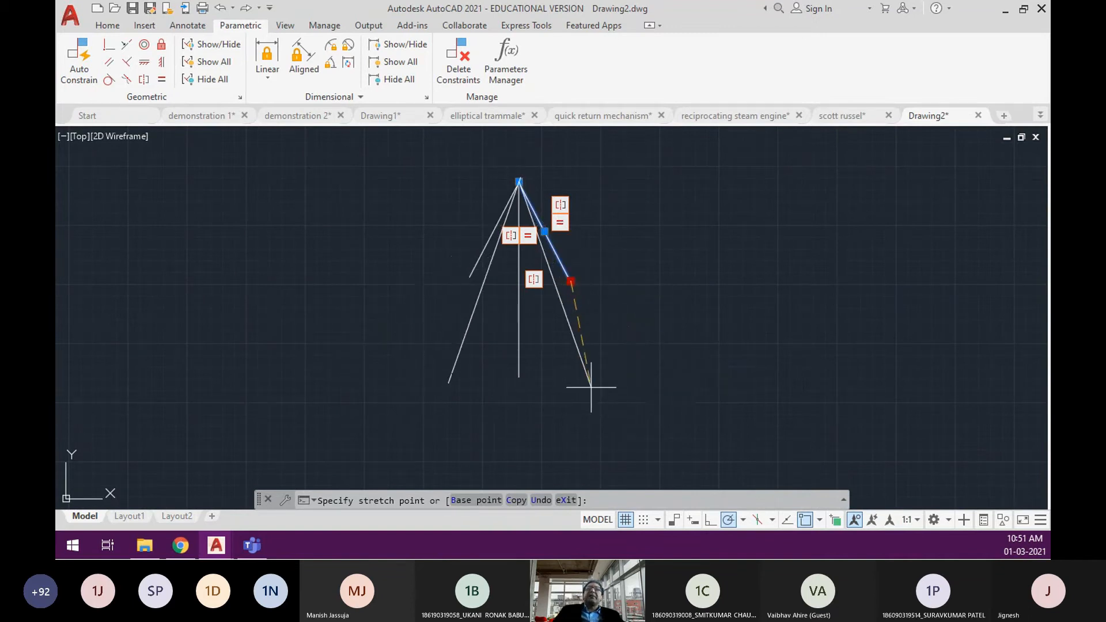
left_click(650, 364)
key("Escape")
key("Escape")
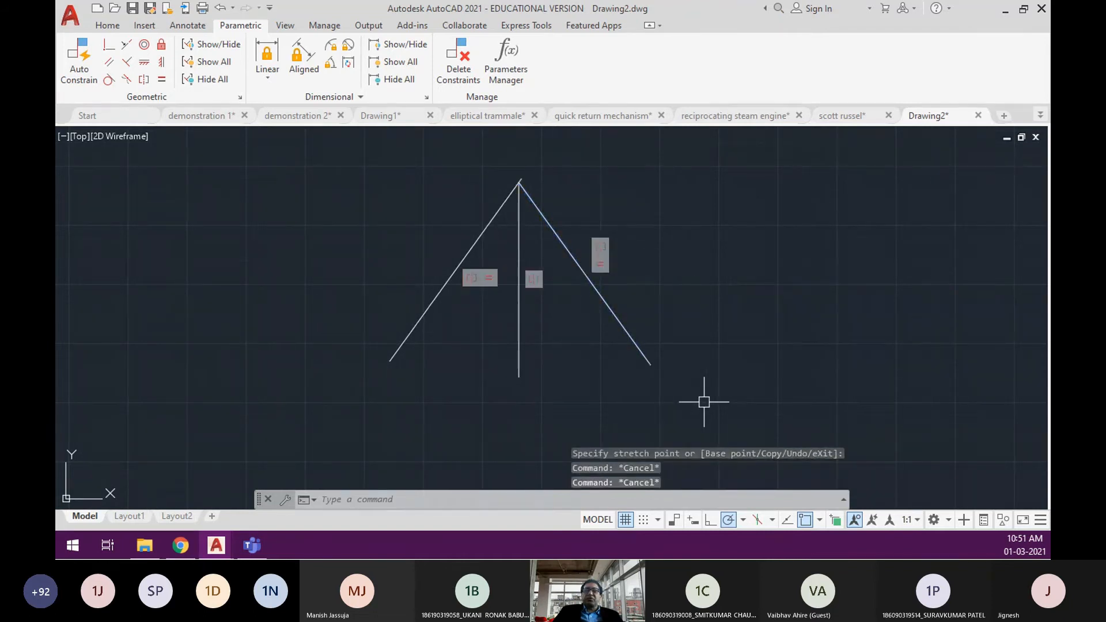
Erase the vertical line and both sloping lines.
type("e")
key("Return")
left_click(677, 378)
left_click(395, 192)
key("Return")
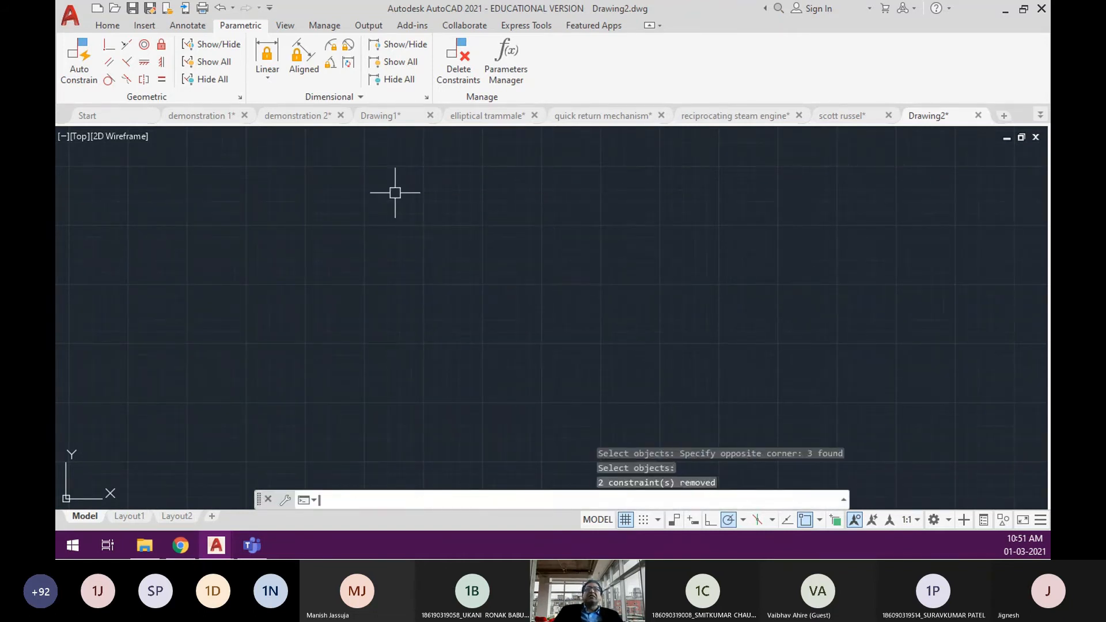
Draw a vertical line slightly left of the middle of the drawing area, starting from its upper end.
type("l")
key("Return")
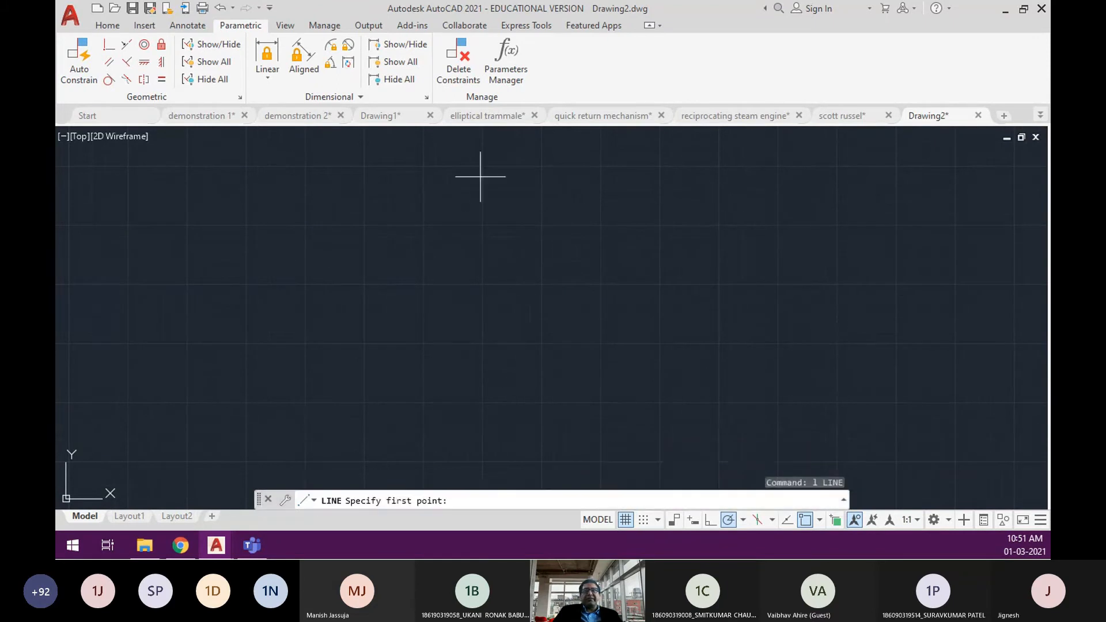
left_click(477, 173)
left_click(478, 371)
key("Return")
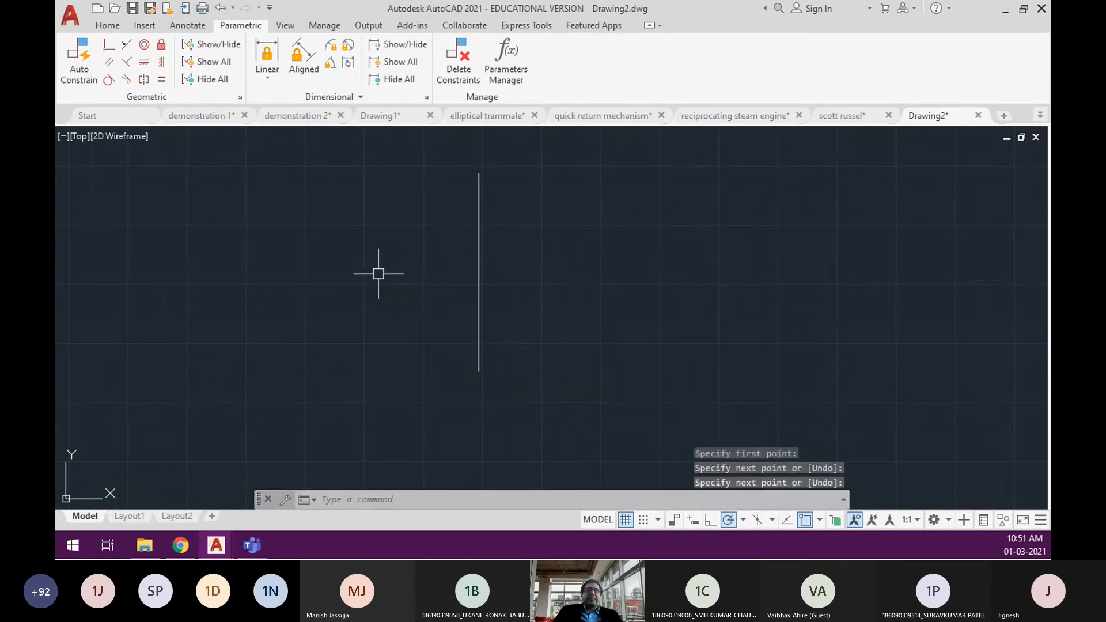
Draw a circle of radius about 1.54 left of the vertical line and a smaller, slightly lower circle right of it.
type("c")
key("Return")
left_click(372, 254)
left_click(372, 290)
key("Return")
left_click(598, 287)
left_click(598, 316)
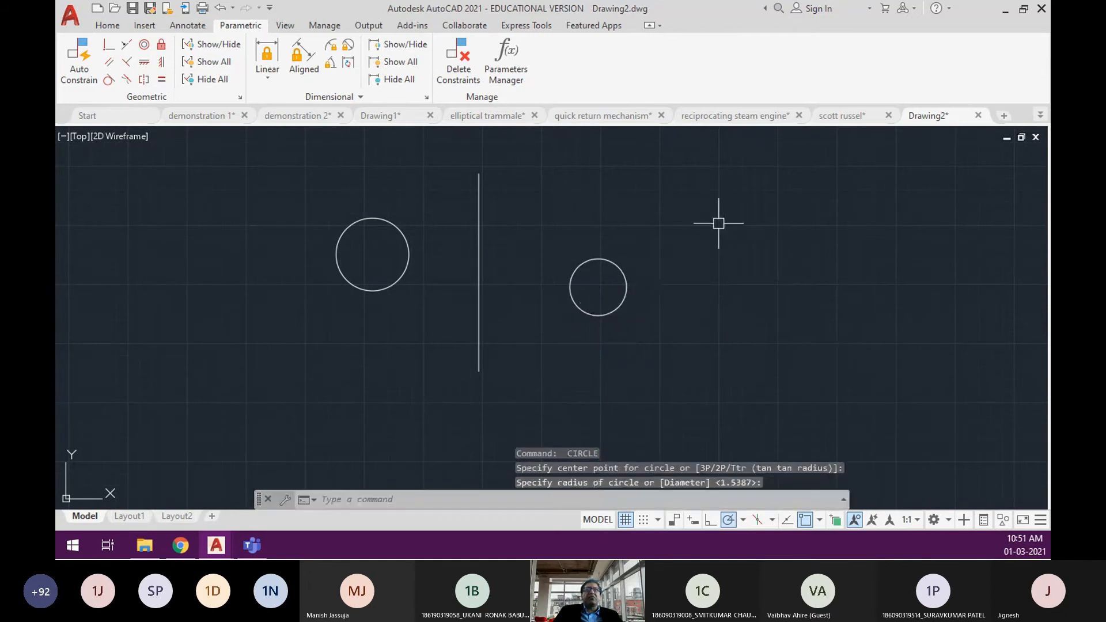
Make the right circle symmetric to the left circle about the vertical line with a symmetric constraint.
left_click(143, 80)
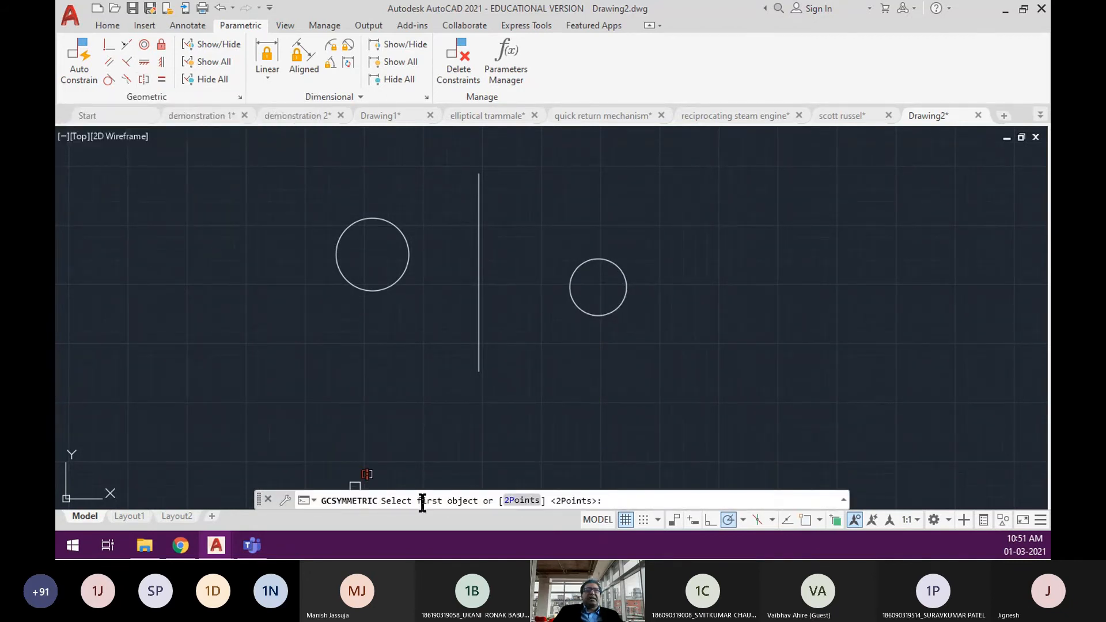
left_click(400, 280)
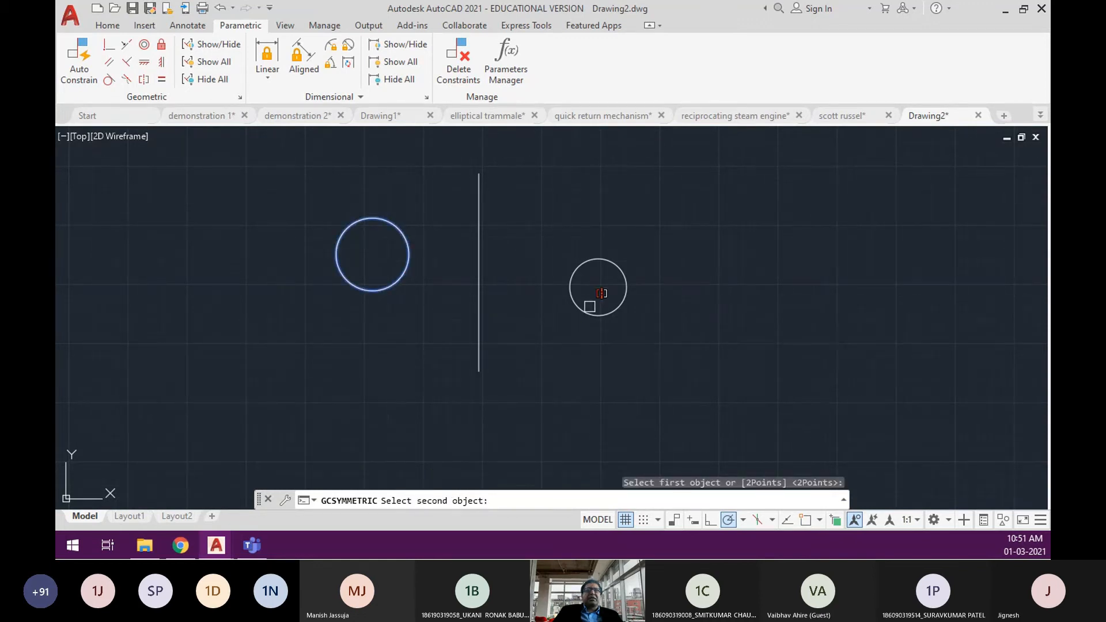
left_click(587, 310)
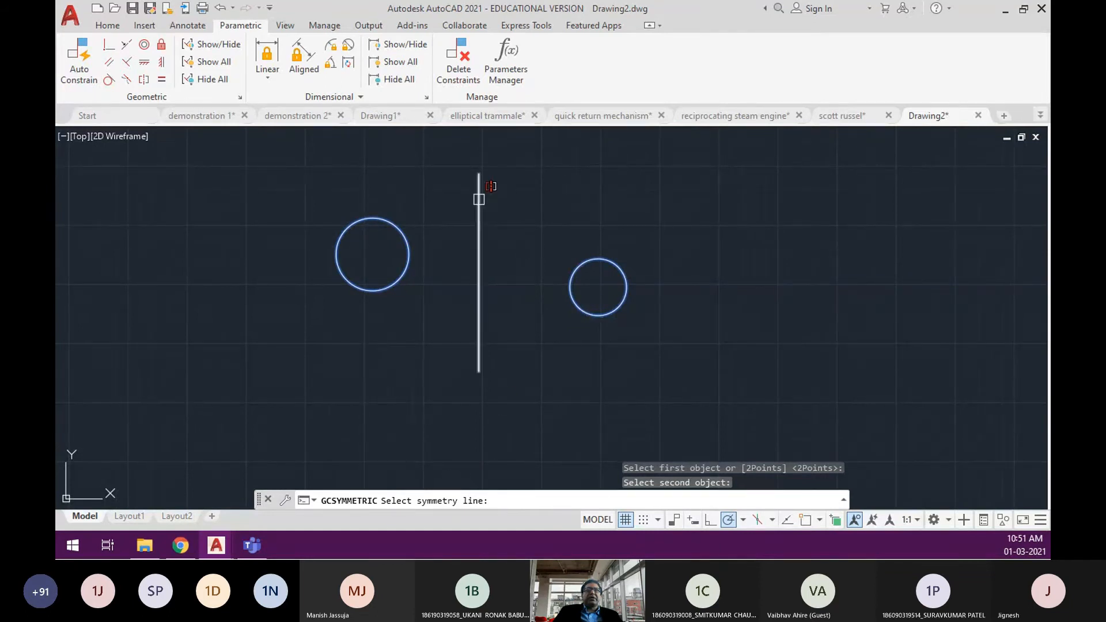
left_click(479, 199)
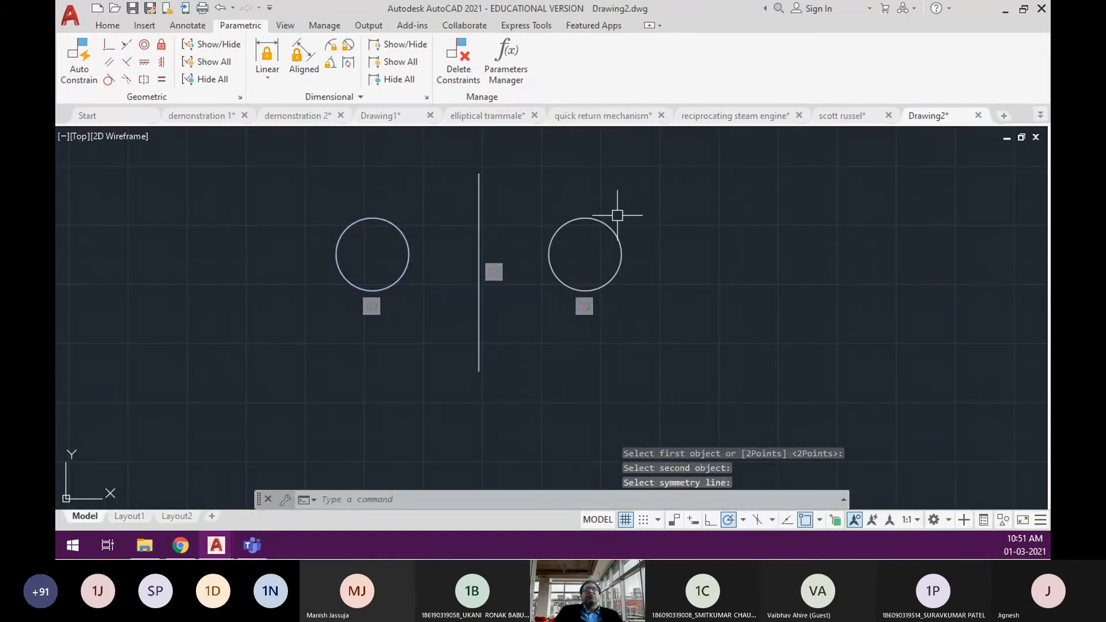
Move the right circle by its center downward and slightly inward, level with the vertical line's lower end.
left_click(605, 222)
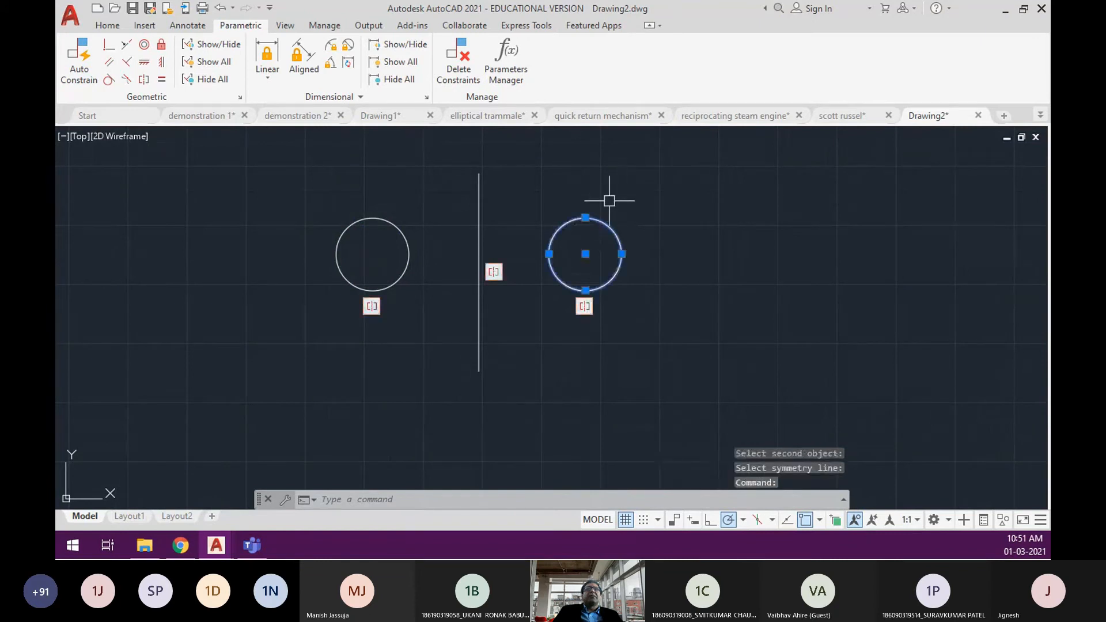
left_click(585, 254)
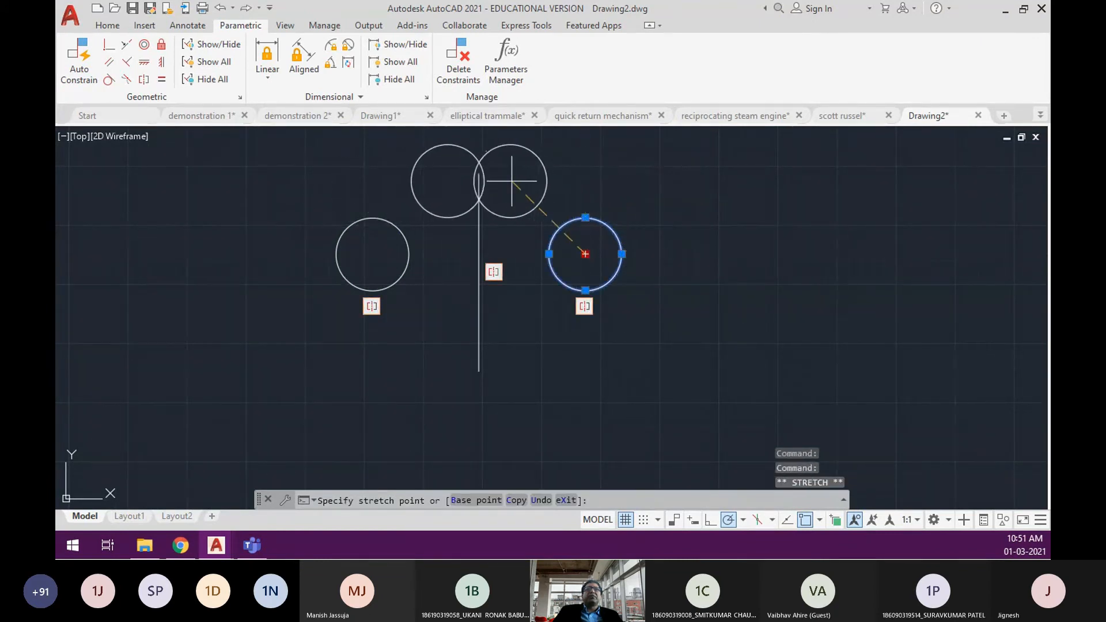
left_click(567, 381)
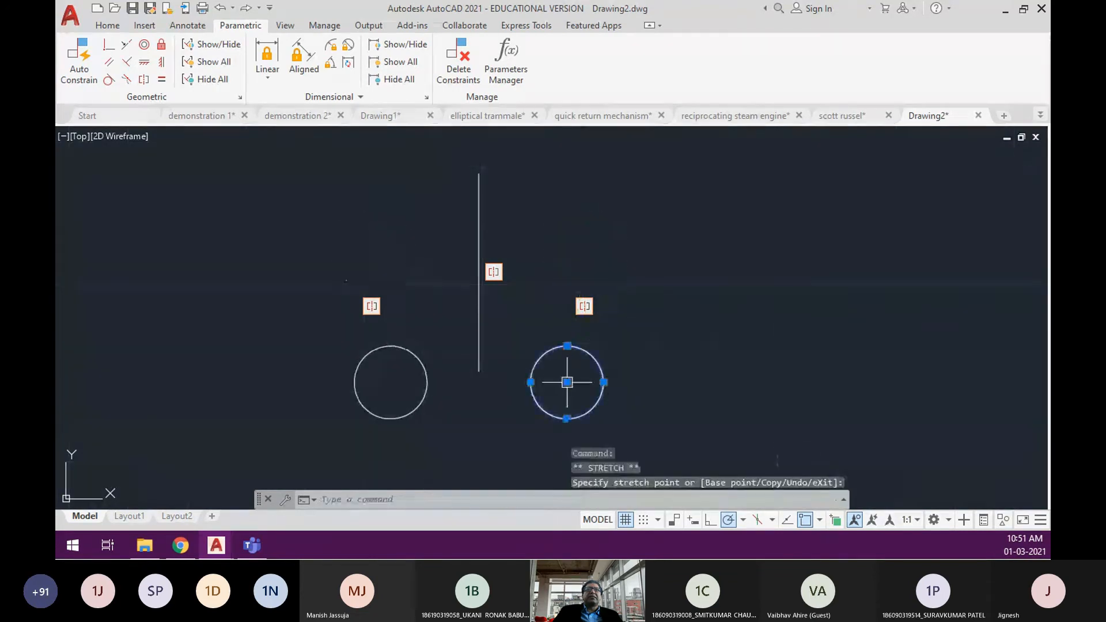
left_click(567, 346)
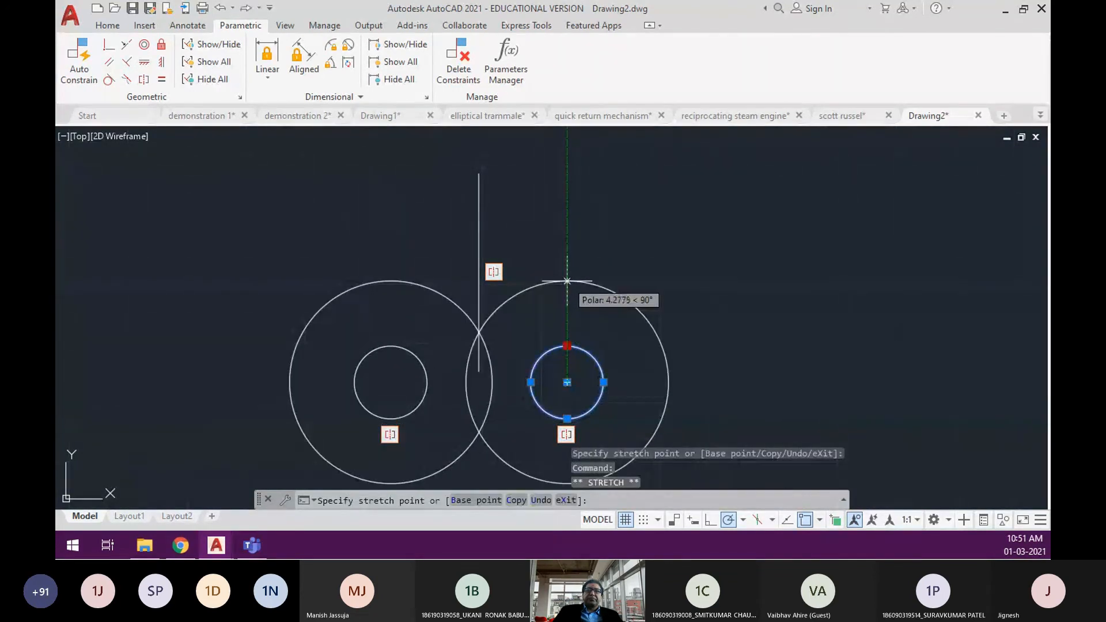
key("Escape")
key("Escape")
left_click(567, 329)
left_click(558, 360)
left_click(567, 346)
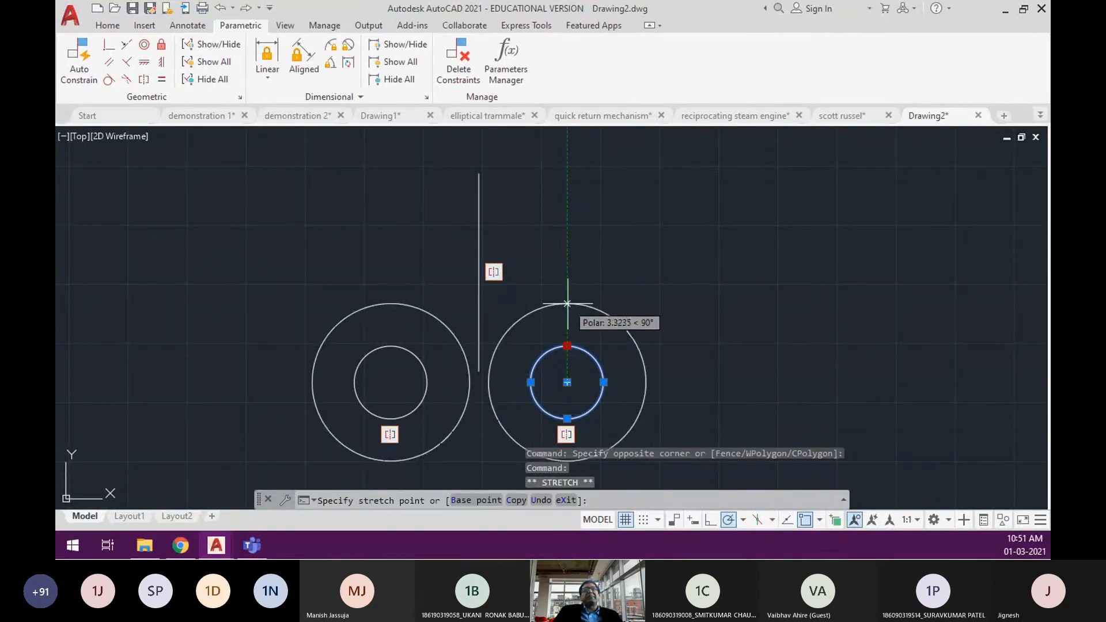
key("Escape")
mouse_move(571, 296)
middle_mouse_down()
mouse_move(512, 296)
mouse_move(536, 272)
middle_mouse_up()
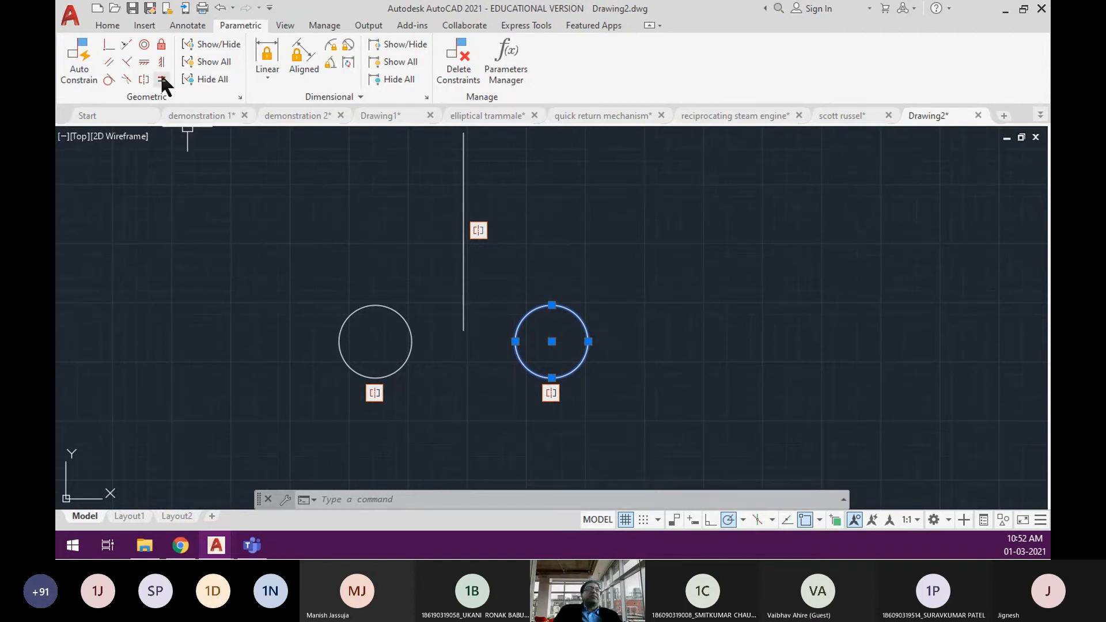
key("Escape")
key("Escape")
Draw a second vertical line in the empty area well to the right of the circles.
middle_click_drag(661, 315, 611, 323)
type("l")
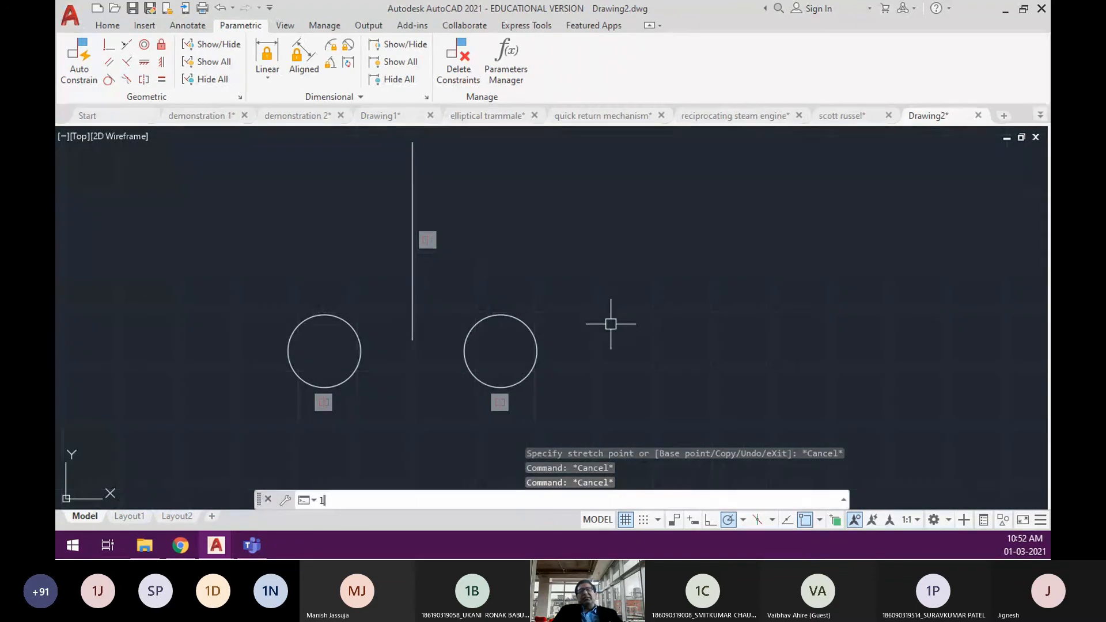
key("Return")
left_click(738, 198)
left_click(738, 351)
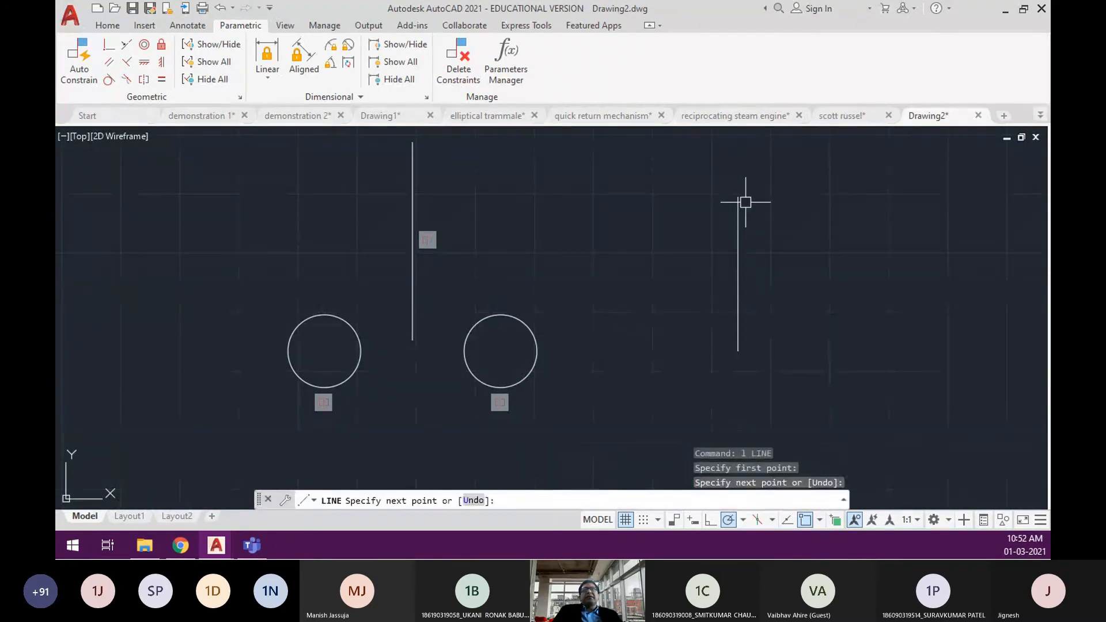
key("Return")
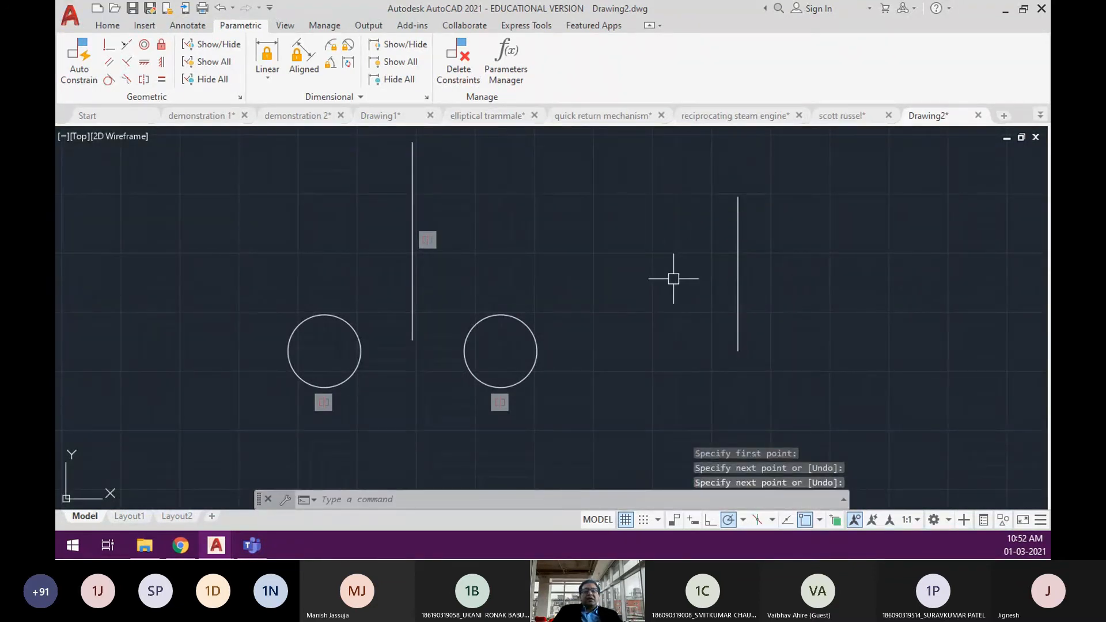
Draw two short vertical lines, one on the left of the new vertical line and a shorter one on its right.
type("l")
key("Return")
left_click(657, 288)
left_click(657, 336)
key("Return")
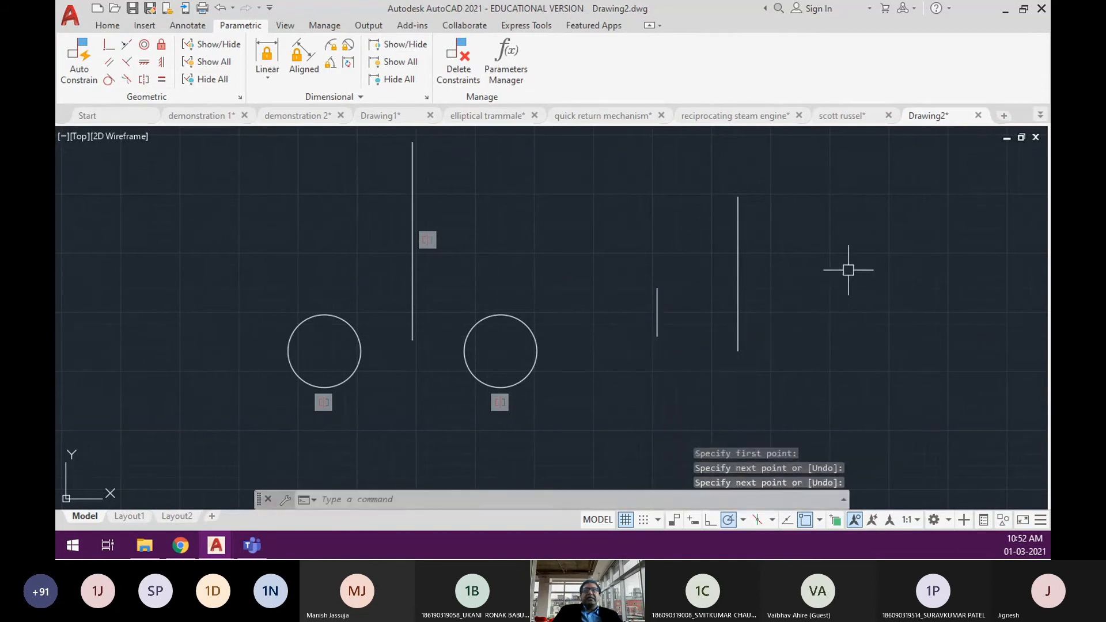
type("l")
key("Return")
left_click(873, 262)
left_click(873, 299)
key("Return")
Make the upper endpoints of the two short lines symmetric about the line between them, using the symmetric constraint's 2Points option.
left_click(139, 81)
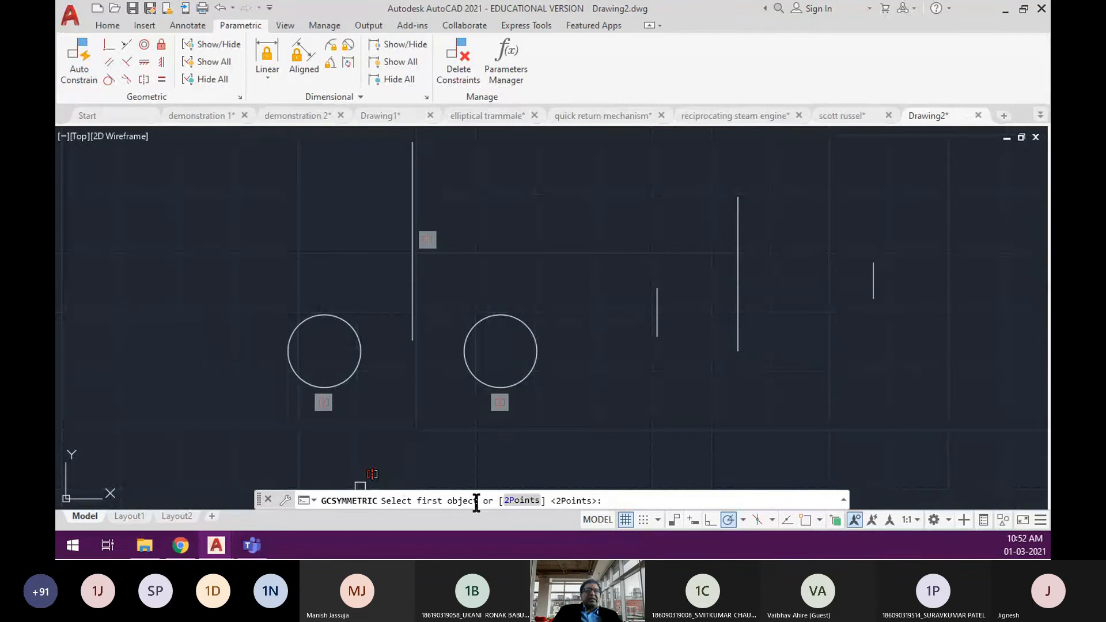
left_click(514, 501)
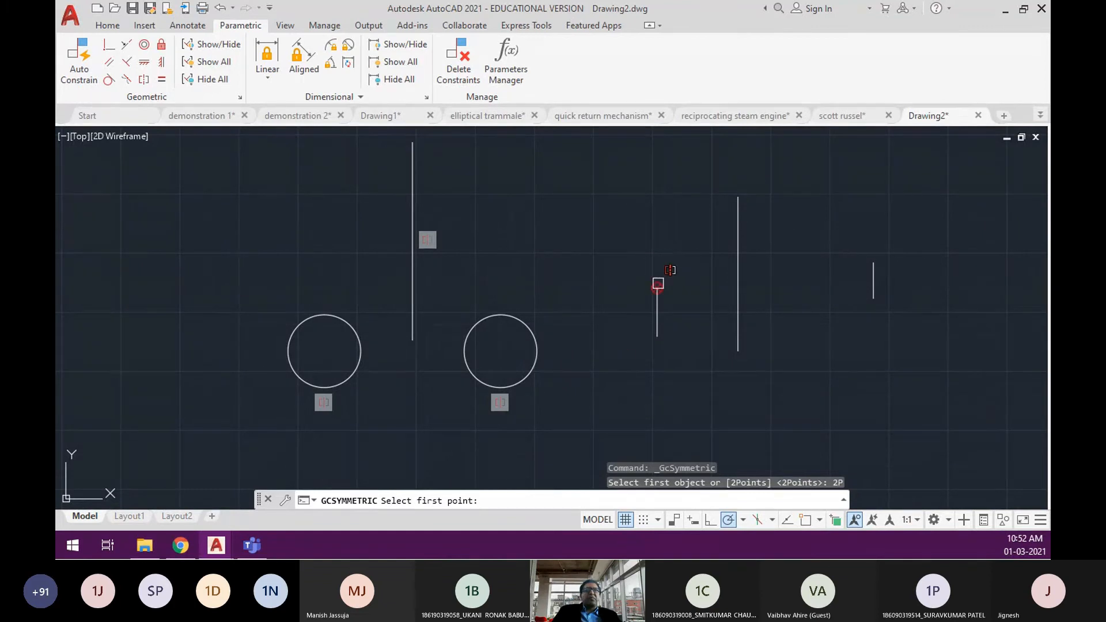
left_click(658, 285)
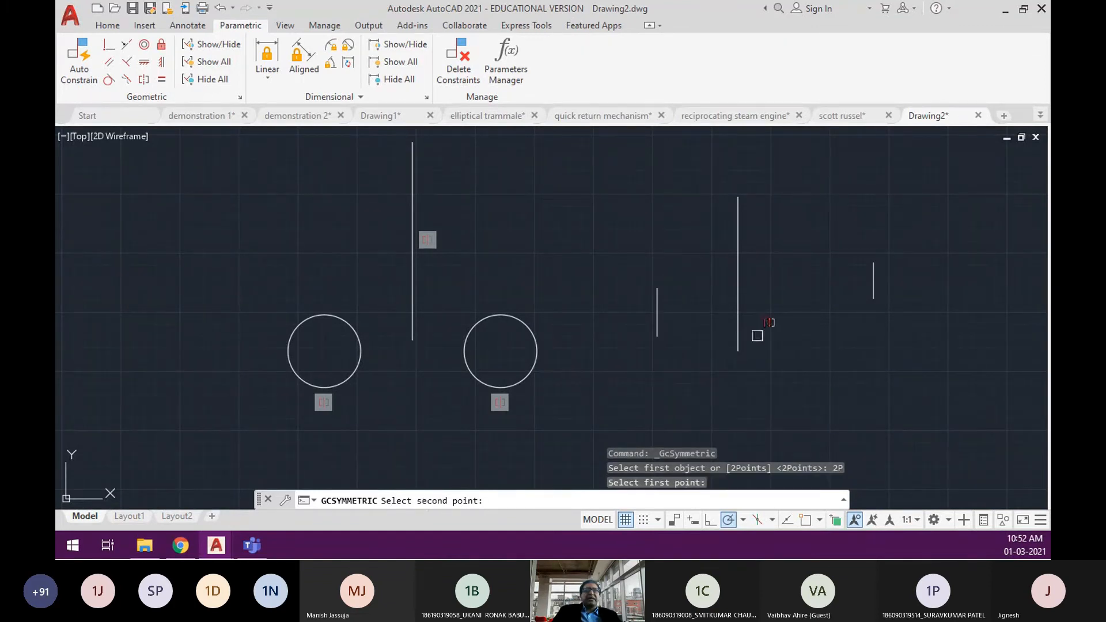
left_click(873, 262)
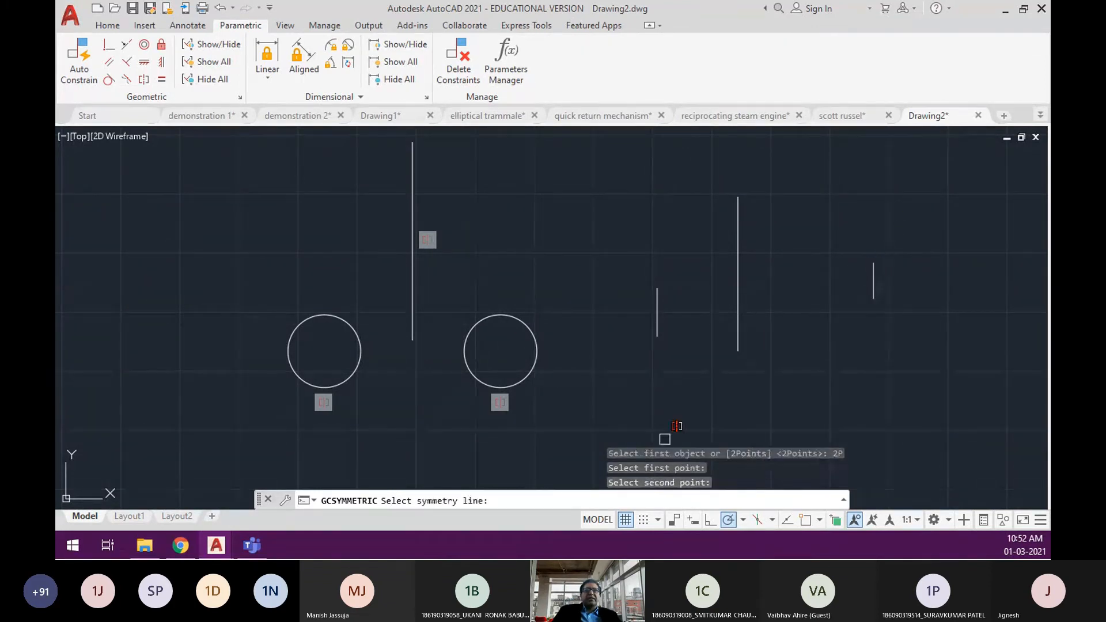
left_click(738, 218)
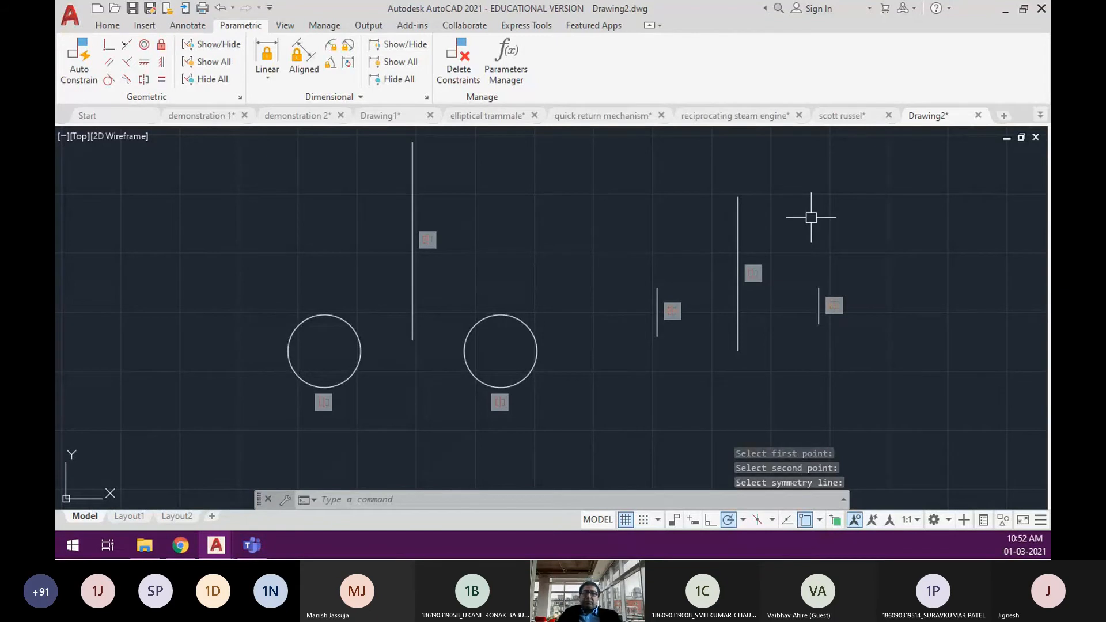
Stretch the right short line's lower endpoint outward and down so that the line slopes away from the symmetry line.
scroll(829, 303, "up", 1)
left_click(818, 311)
left_click(819, 324)
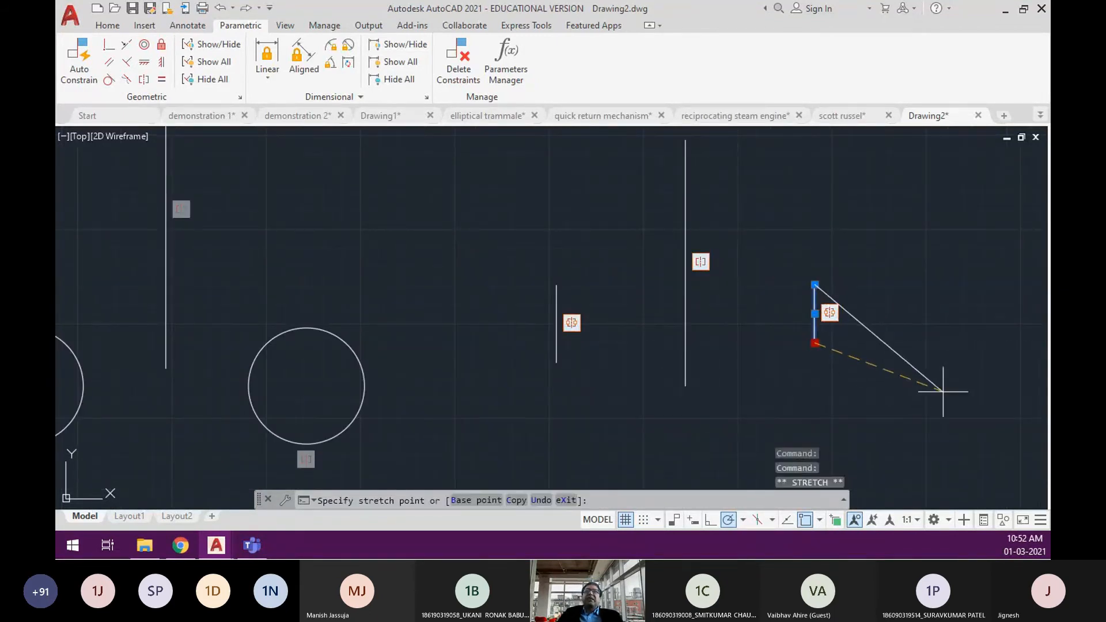
left_click(923, 393)
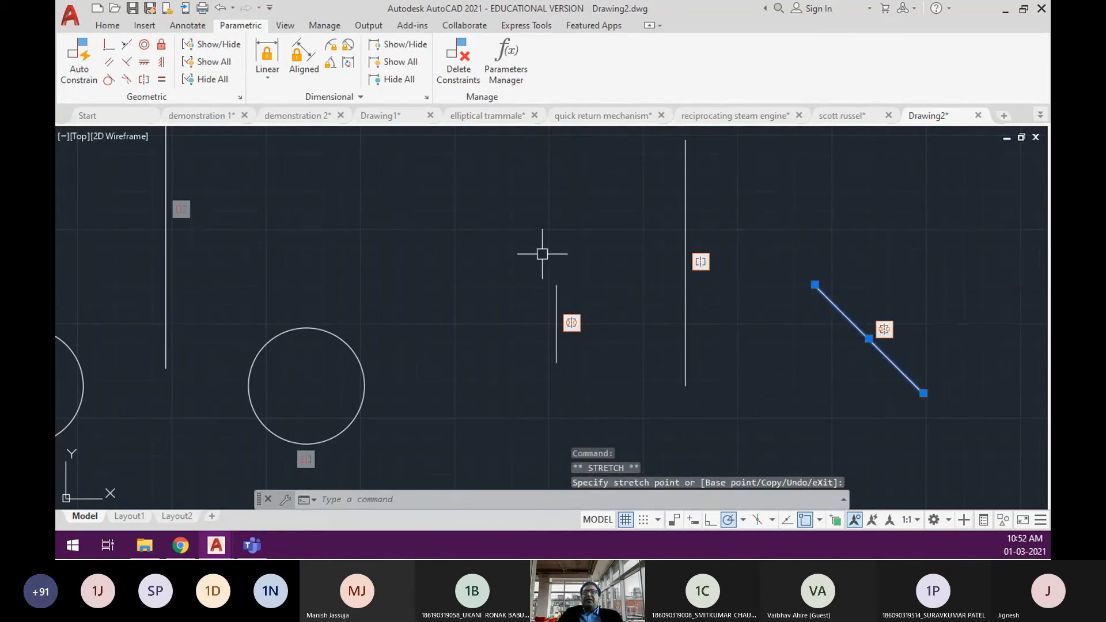
Stretch the left short line's upper endpoint toward the symmetry line, and deselect both sloping lines.
left_click(557, 298)
left_click(557, 285)
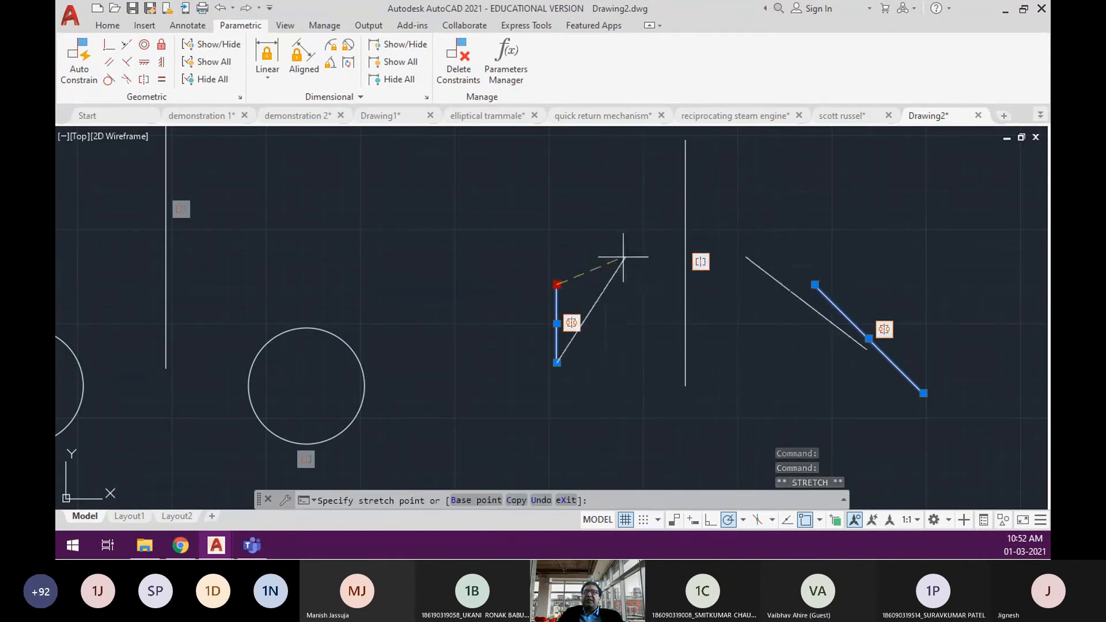
left_click(638, 268)
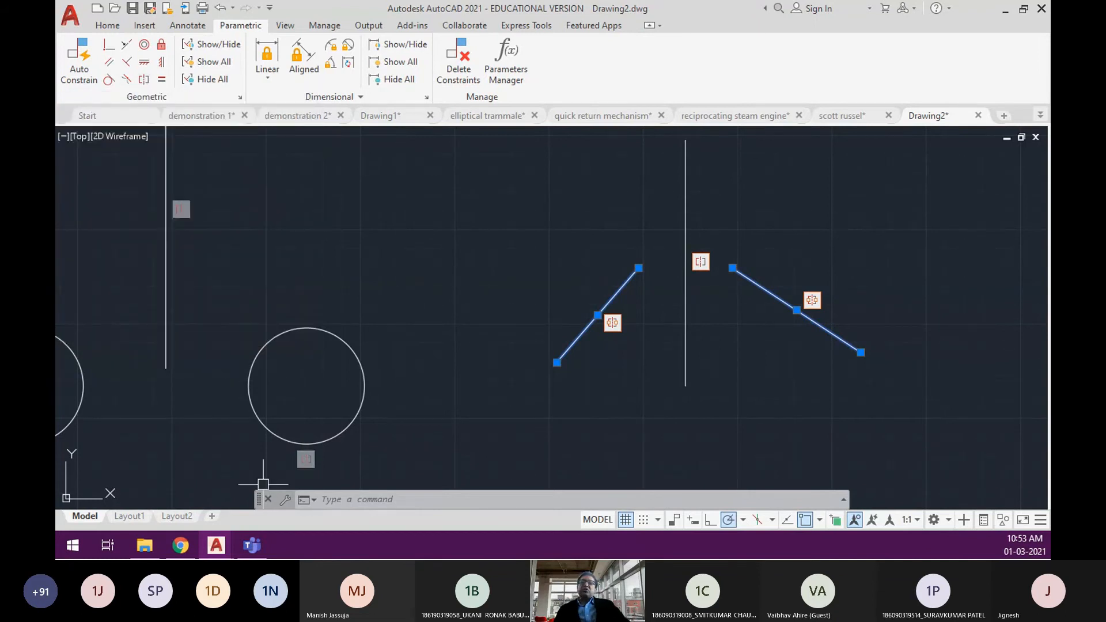
left_click(252, 545)
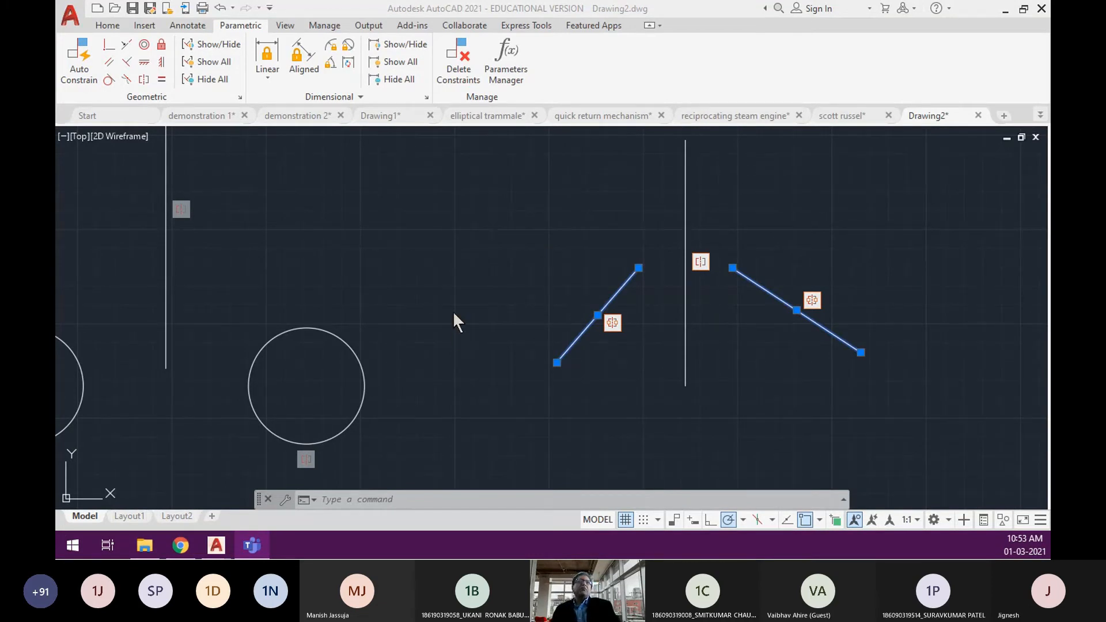
scroll(469, 363, "down", 2)
key("Escape")
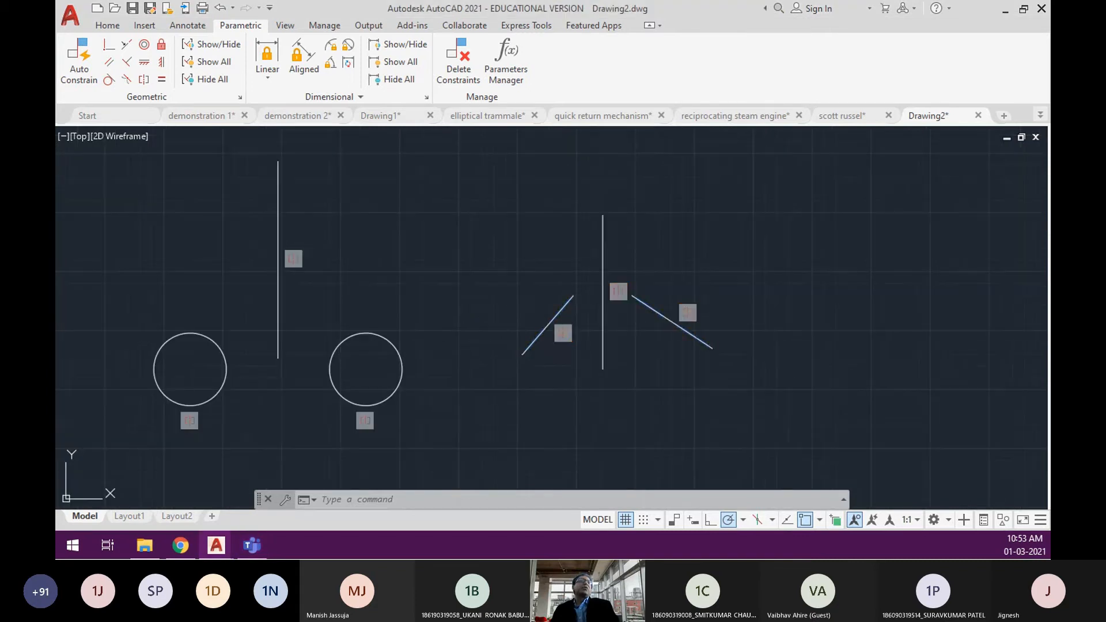
key("Escape")
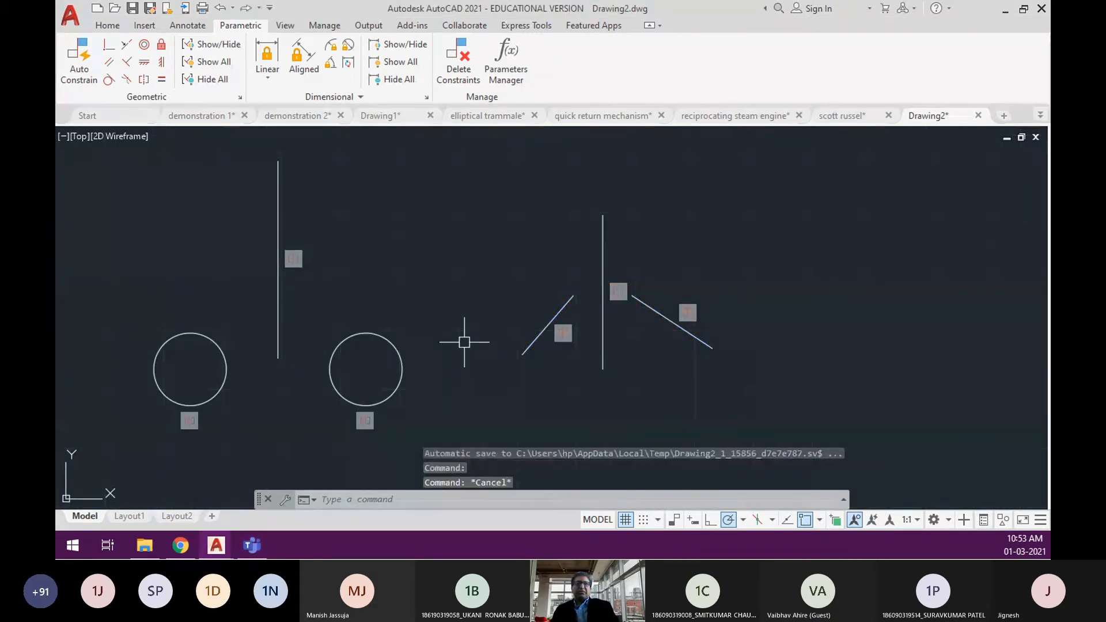
middle_click_drag(409, 262, 444, 269)
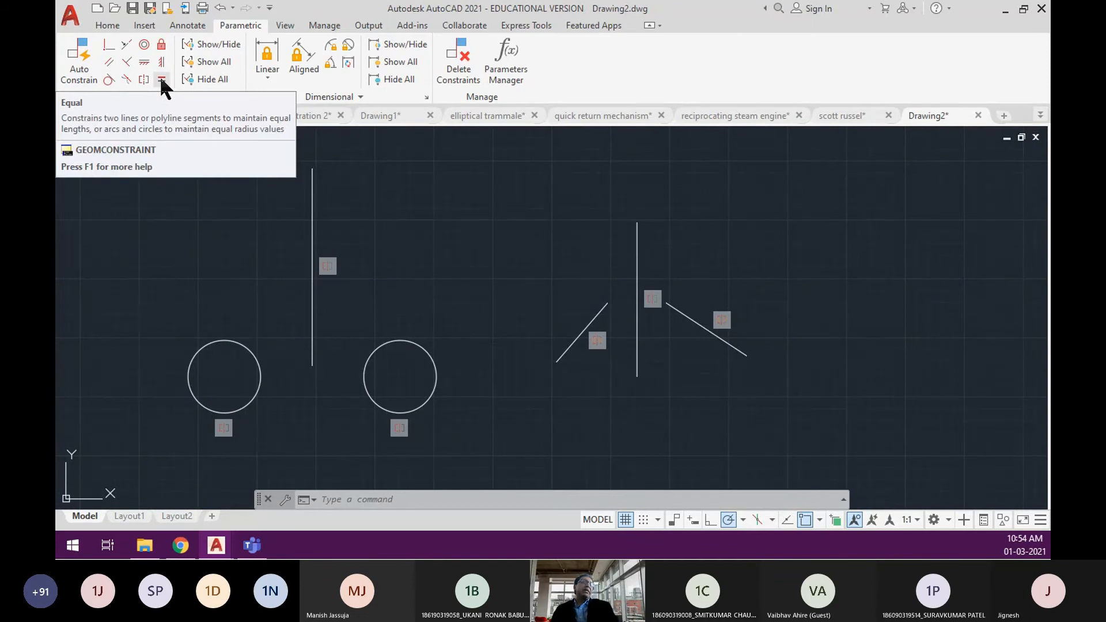
Erase both circles, both vertical symmetry lines and the two sloping lines, leaving the drawing empty.
type("e")
key("Return")
left_click(766, 439)
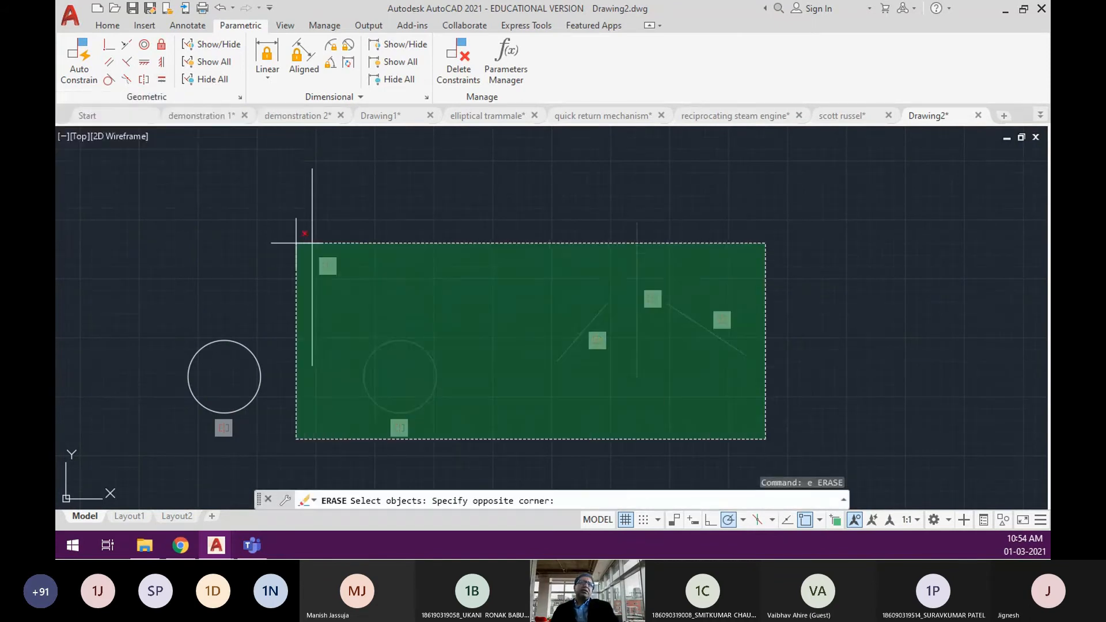
left_click(300, 239)
key("Return")
Draw two separate sloping lines, a short one on the left and a longer, steeper one on the right.
type("l")
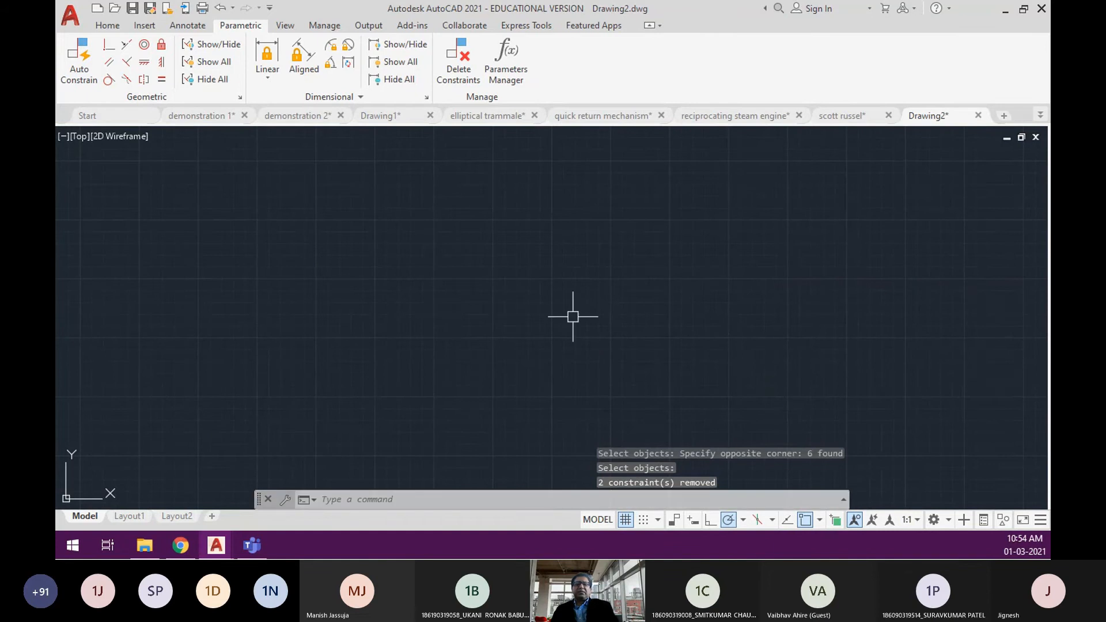
key("Return")
left_click(463, 244)
left_click(382, 302)
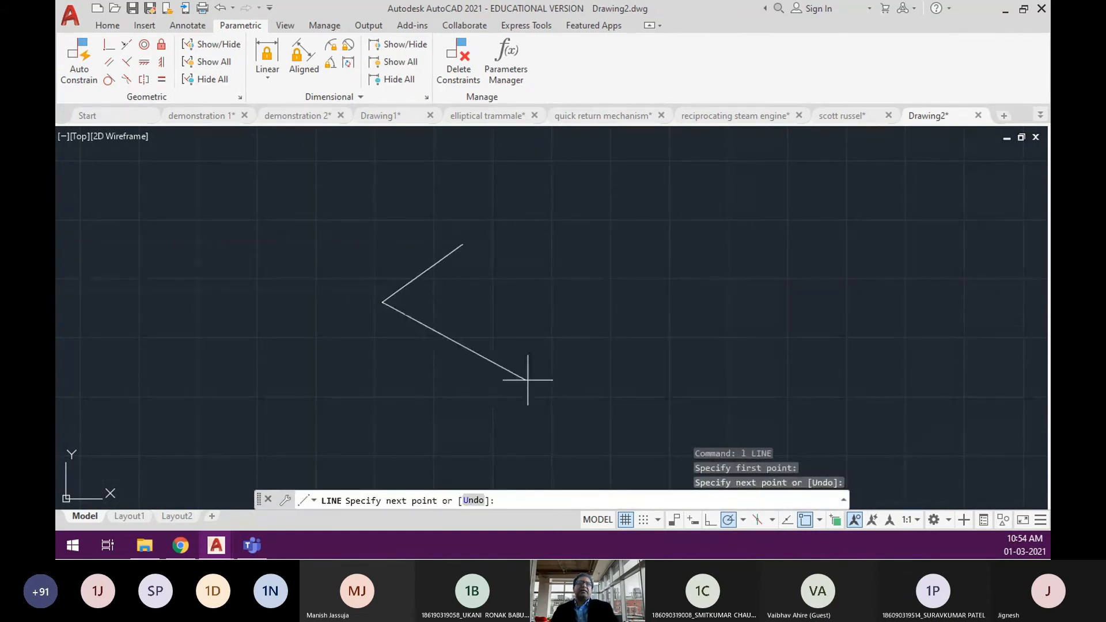
key("Return")
key("Return")
left_click(731, 244)
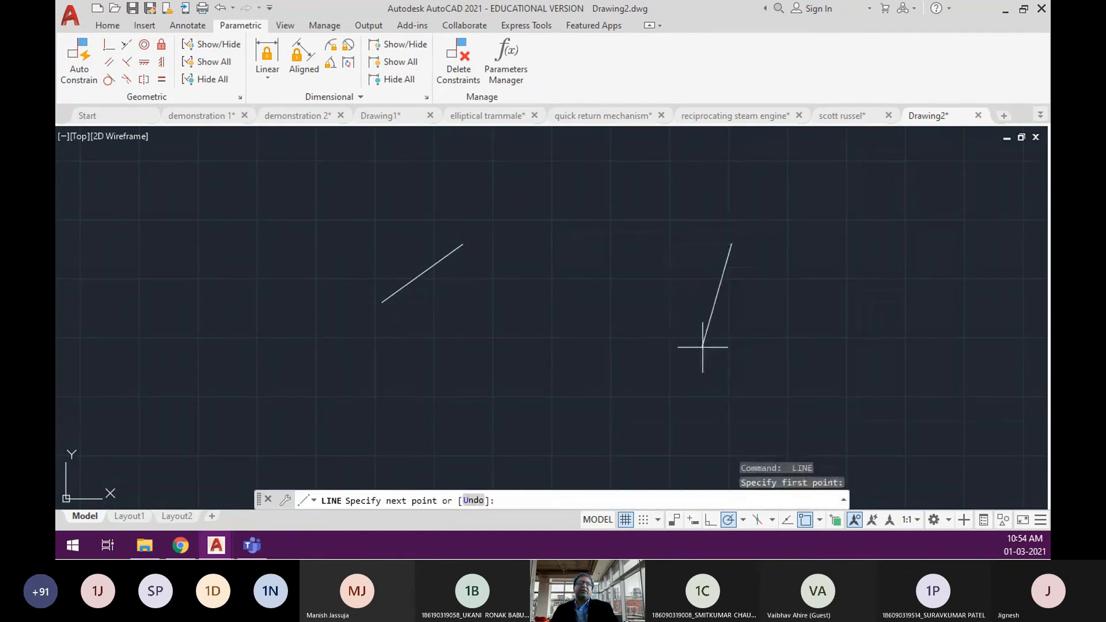
left_click(672, 427)
key("Return")
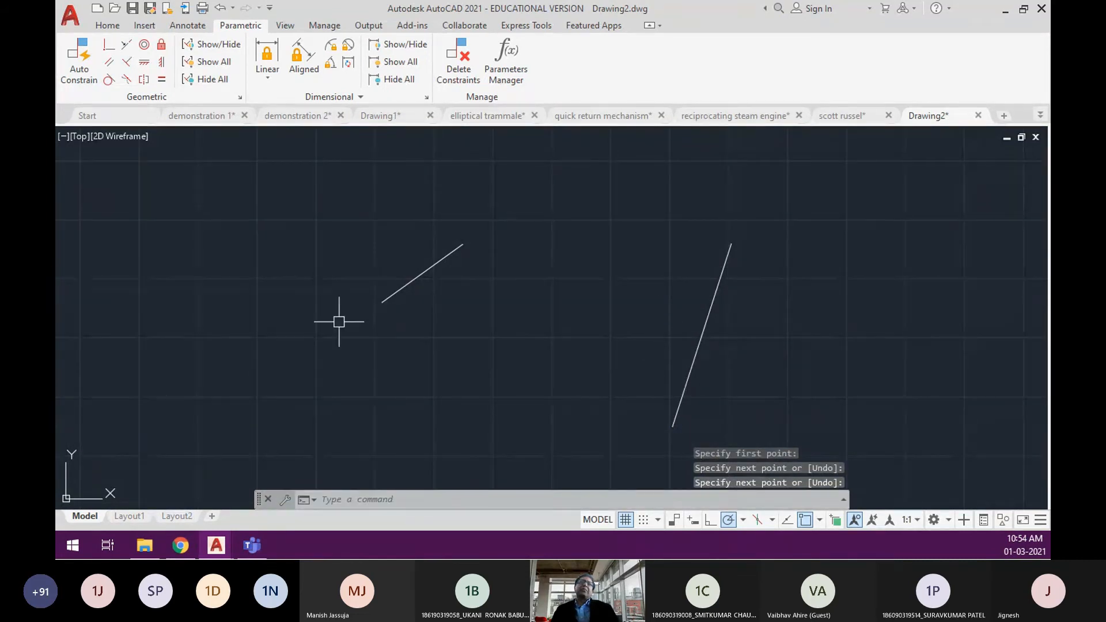
Apply an equal constraint with the short left line as first object and the long right line as second.
left_click(163, 78)
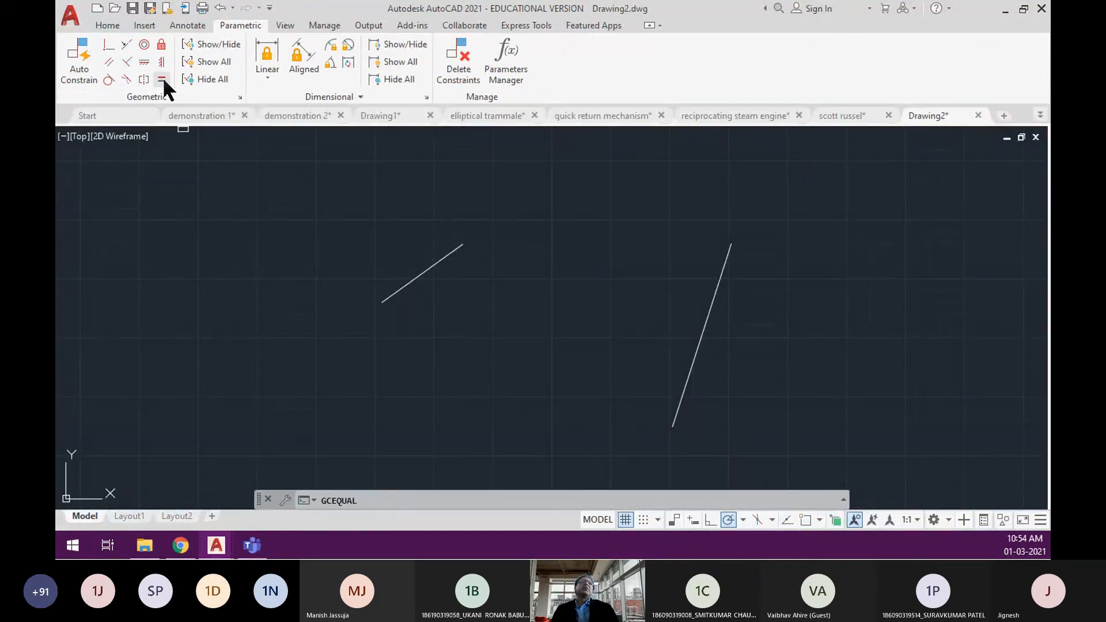
left_click(438, 264)
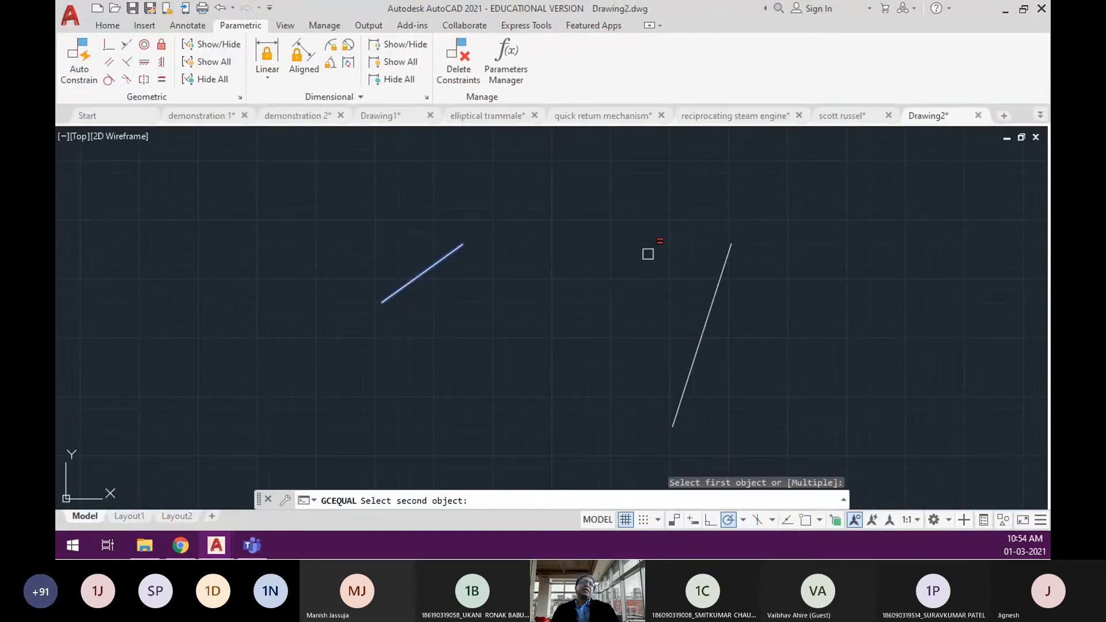
left_click(699, 343)
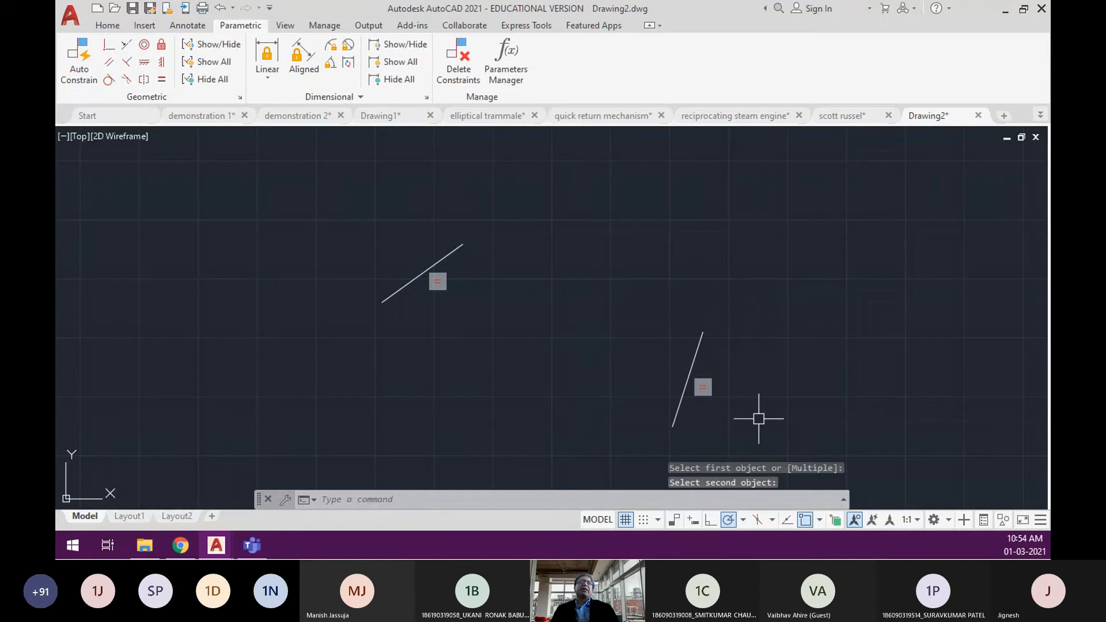
Stretch the left line's upper endpoint to the right and slightly down so that the line becomes longer and flatter.
left_click(464, 245)
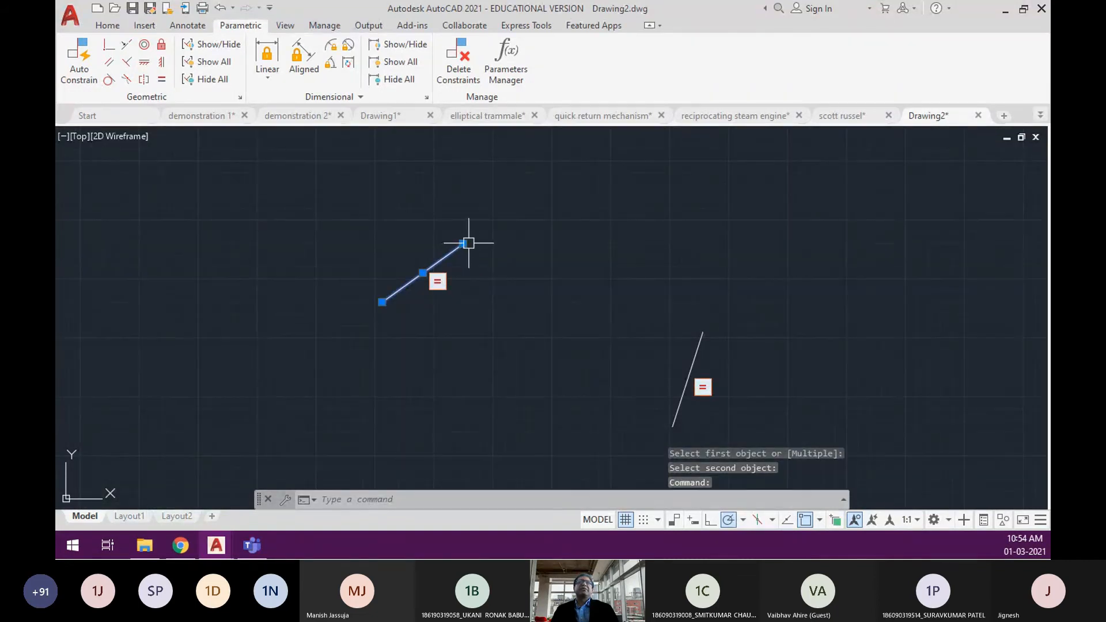
left_click(462, 244)
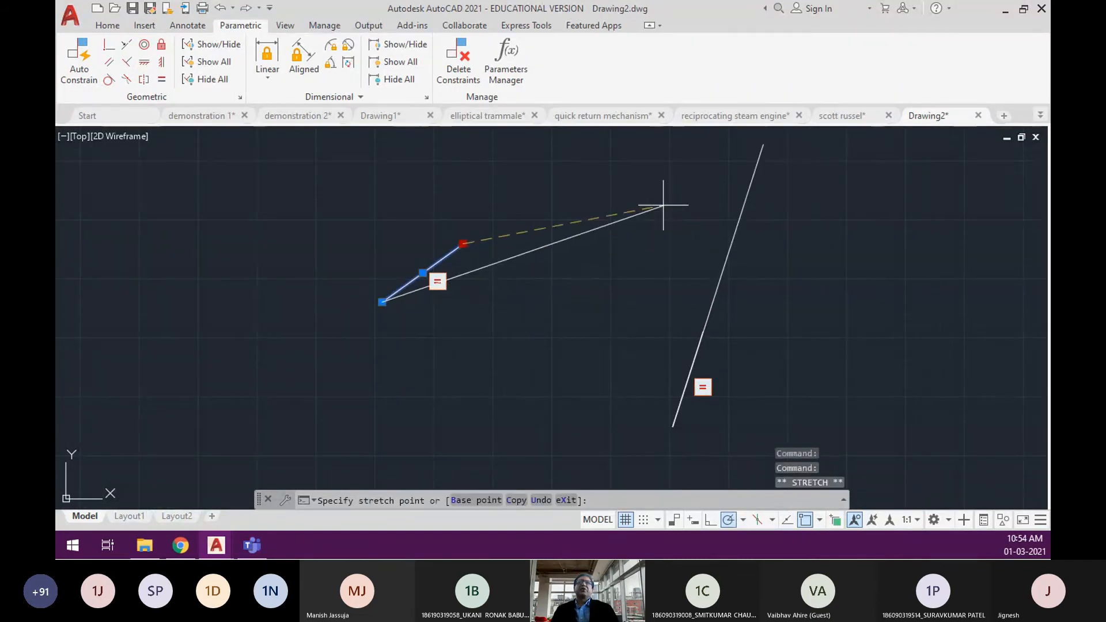
left_click(541, 278)
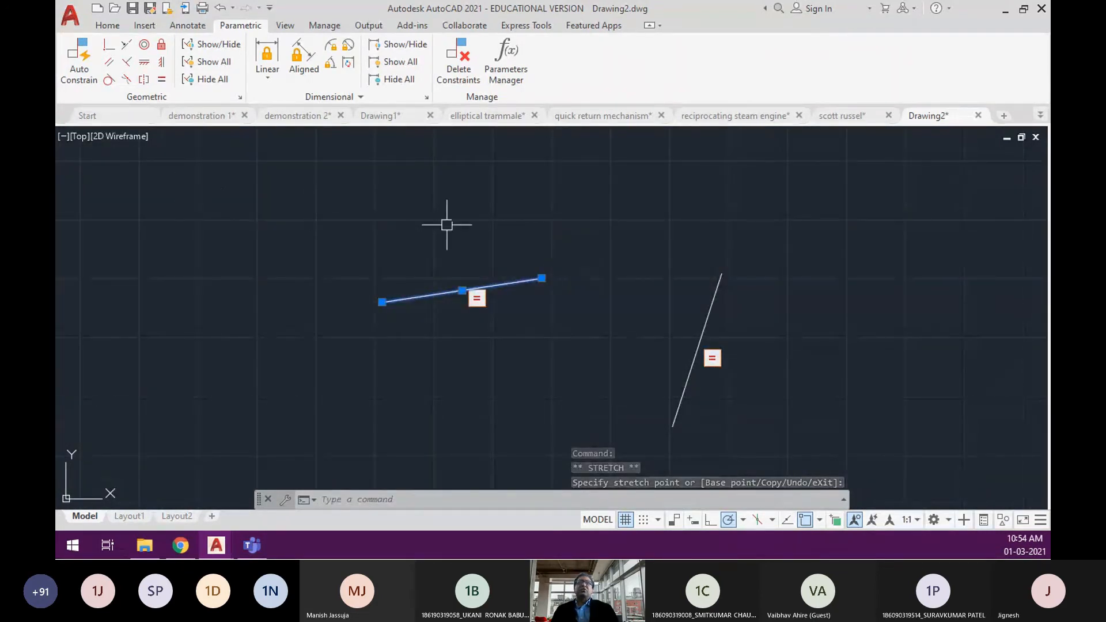
Apply a Parallel constraint between the two lines, using the left line as the reference for the right one.
left_click(109, 61)
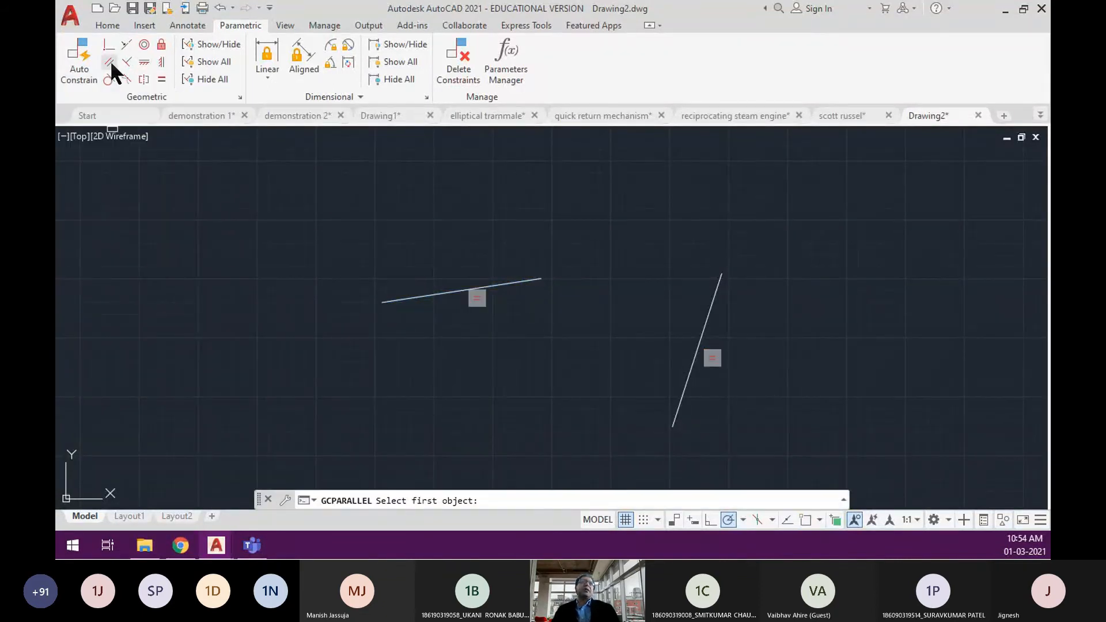
left_click(521, 285)
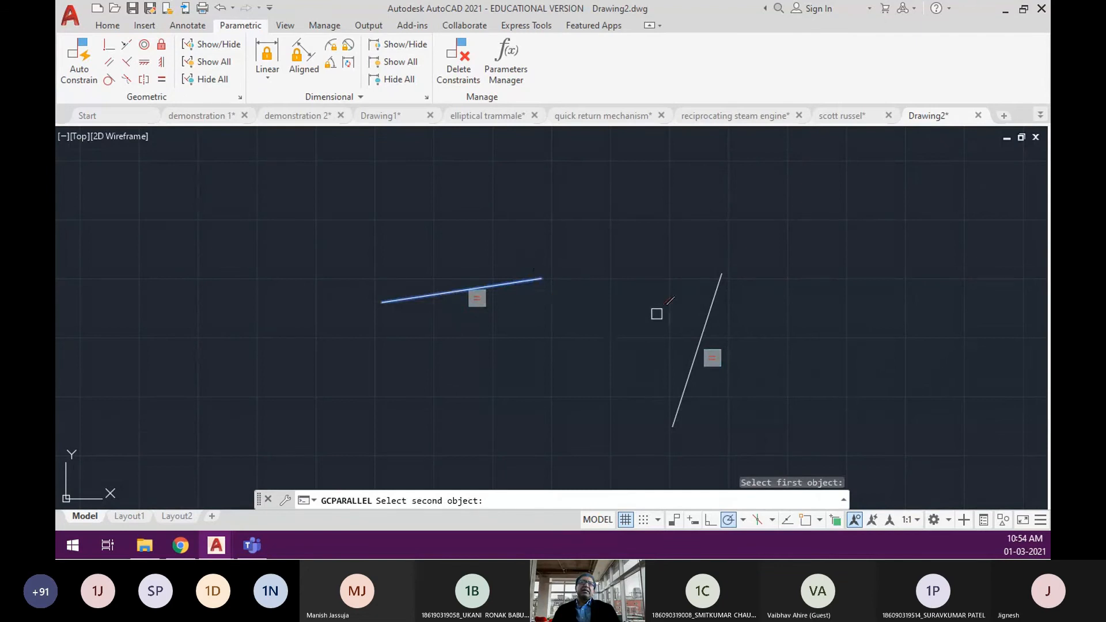
left_click(707, 313)
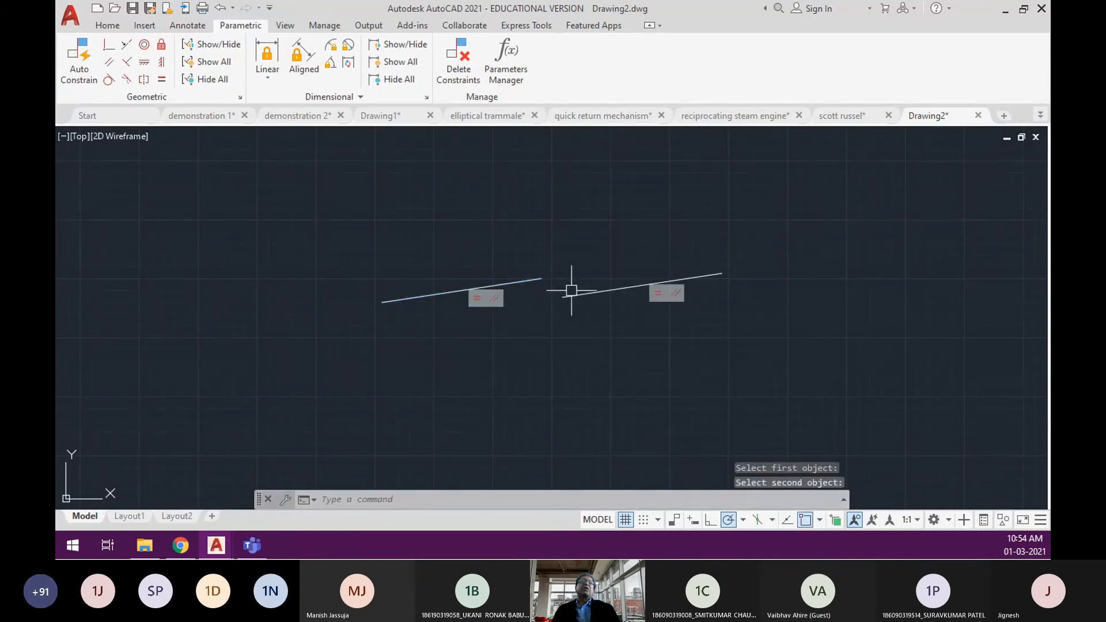
Stretch the upper end of the right-hand line up and to the left to demonstrate the parallel constraint.
left_click(708, 275)
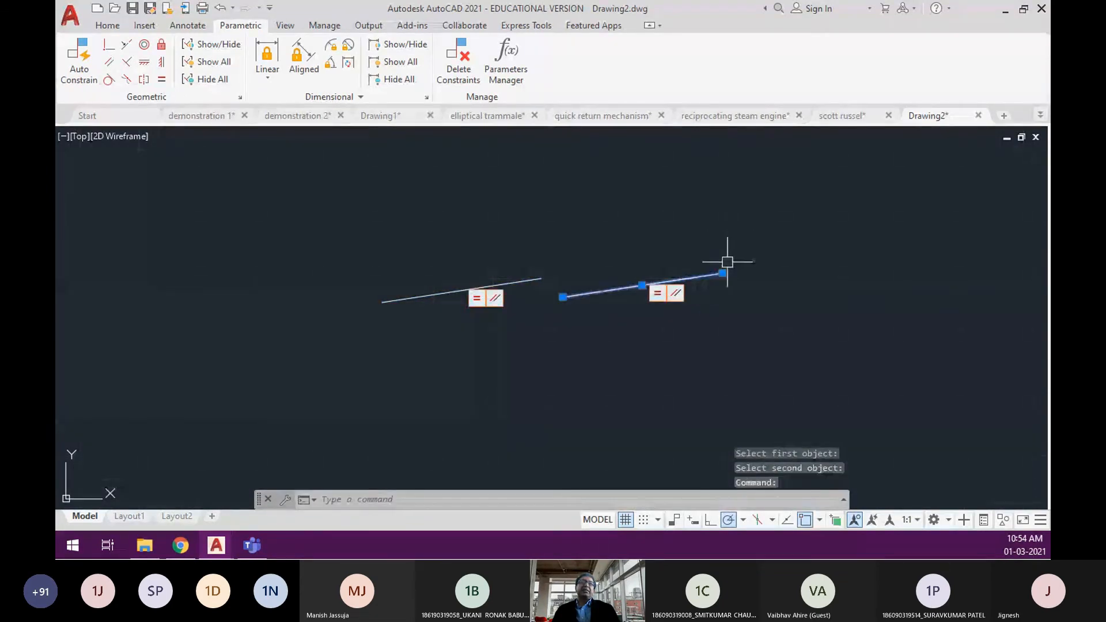
left_click(721, 273)
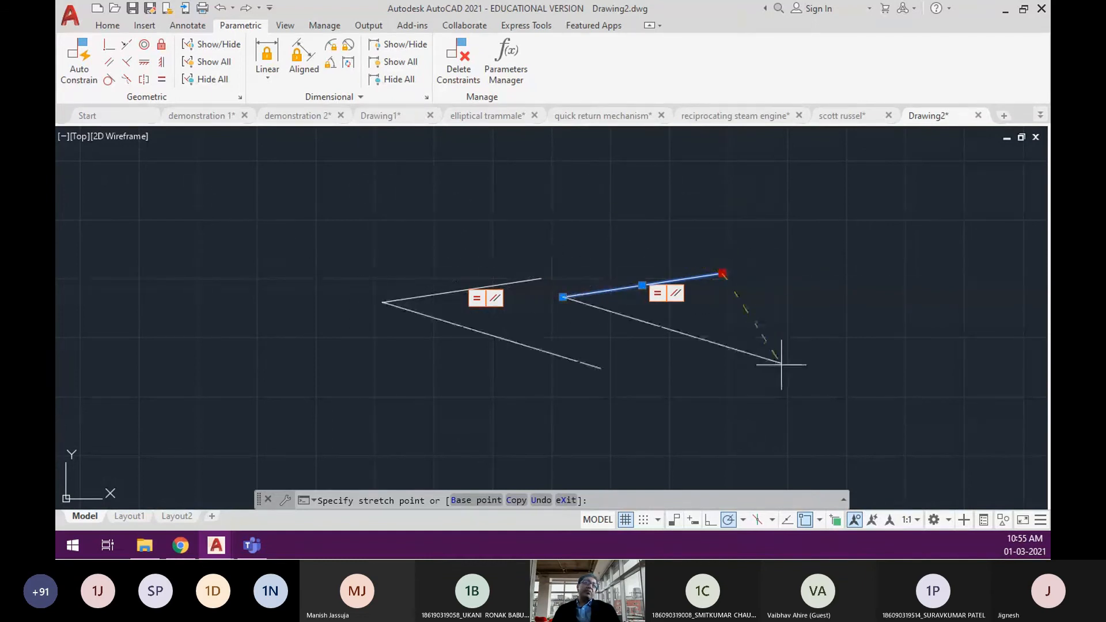
left_click(461, 161)
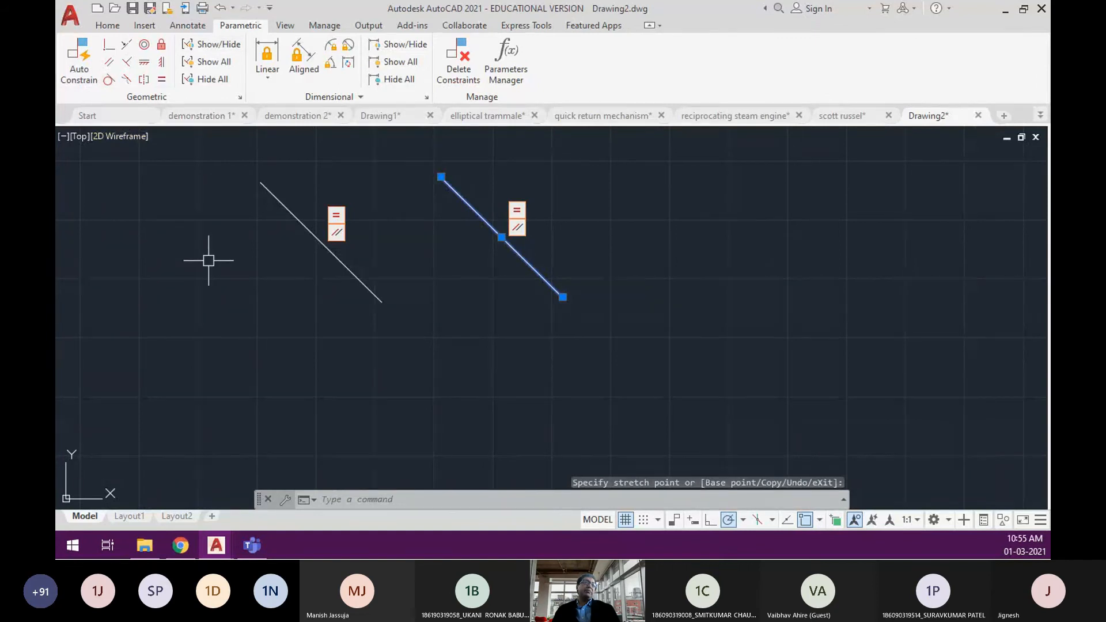
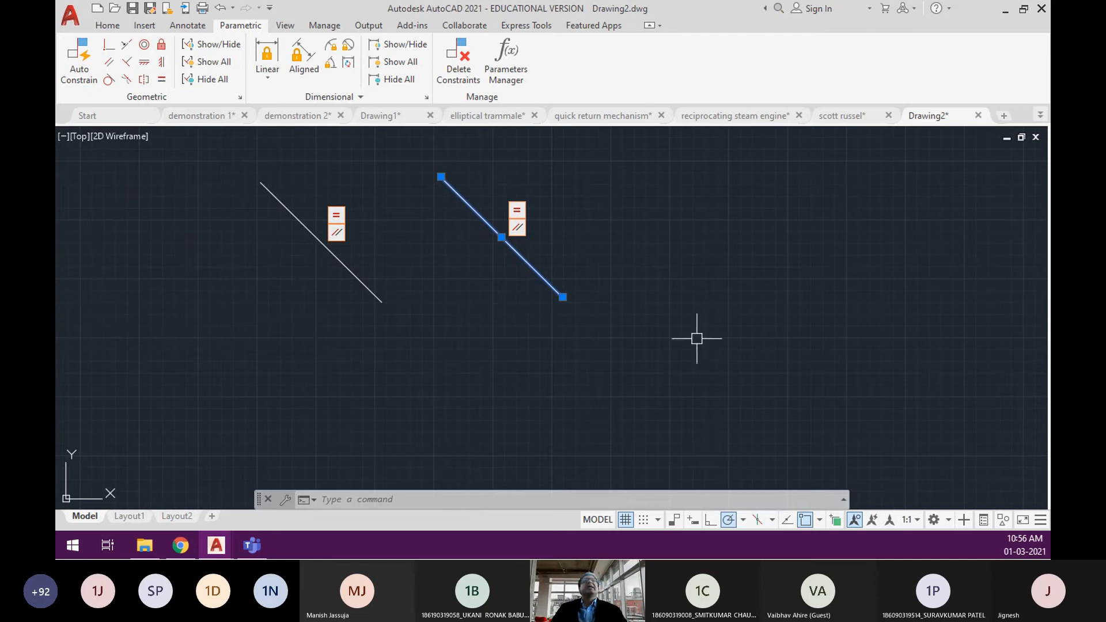
Draw a circle of about 1.26 radius below and right of the lines, and a larger circle to its upper right.
type("c")
key("Return")
left_click(617, 379)
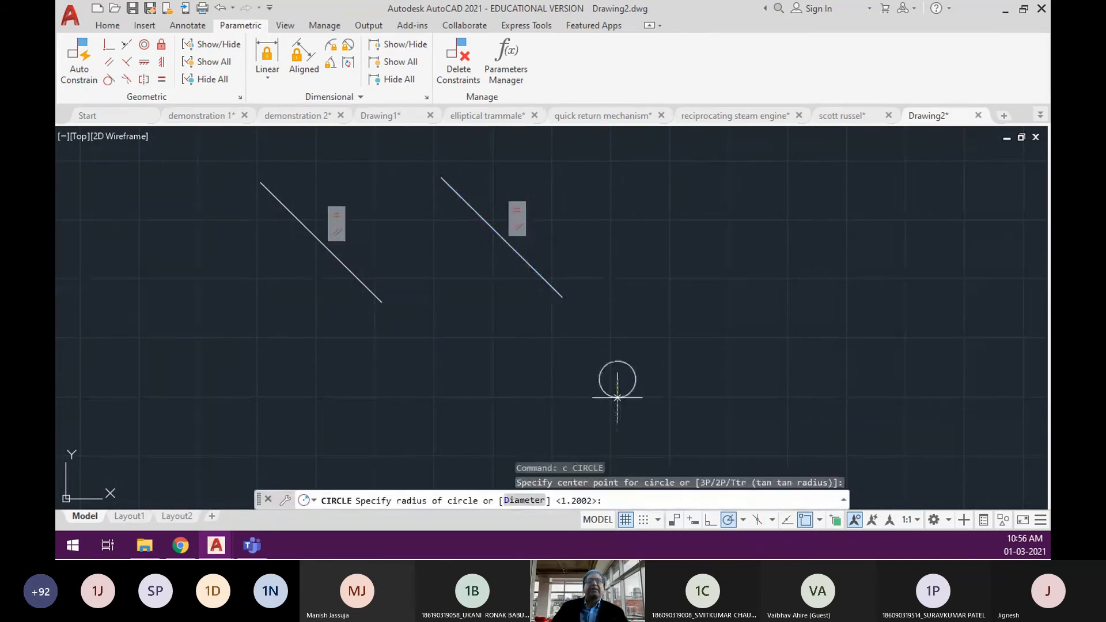
left_click(617, 409)
key("Return")
left_click(856, 225)
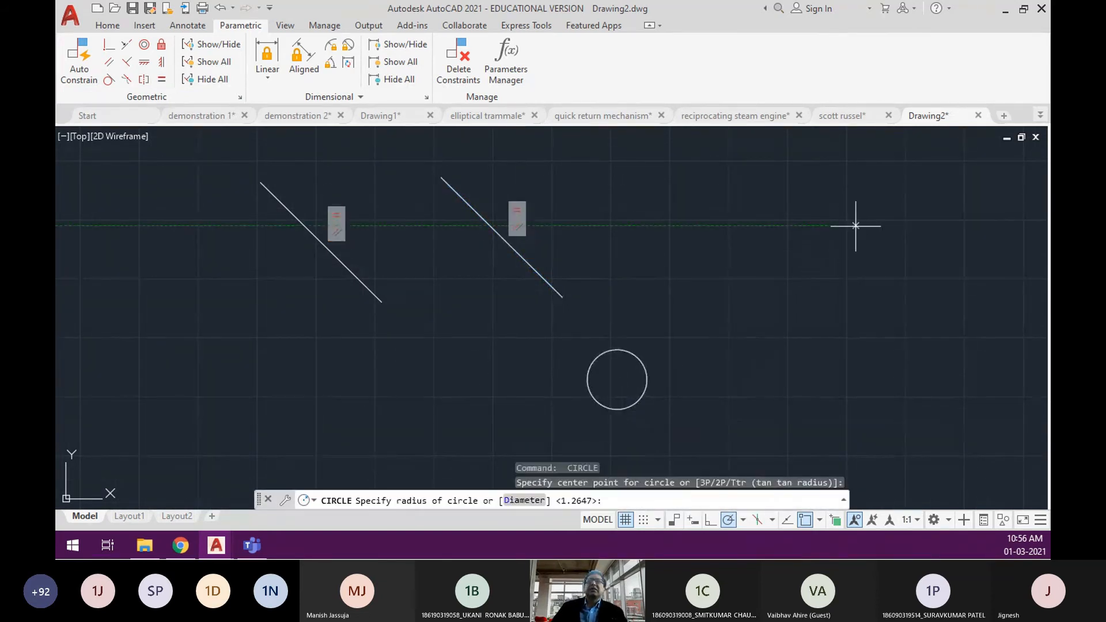
left_click(856, 283)
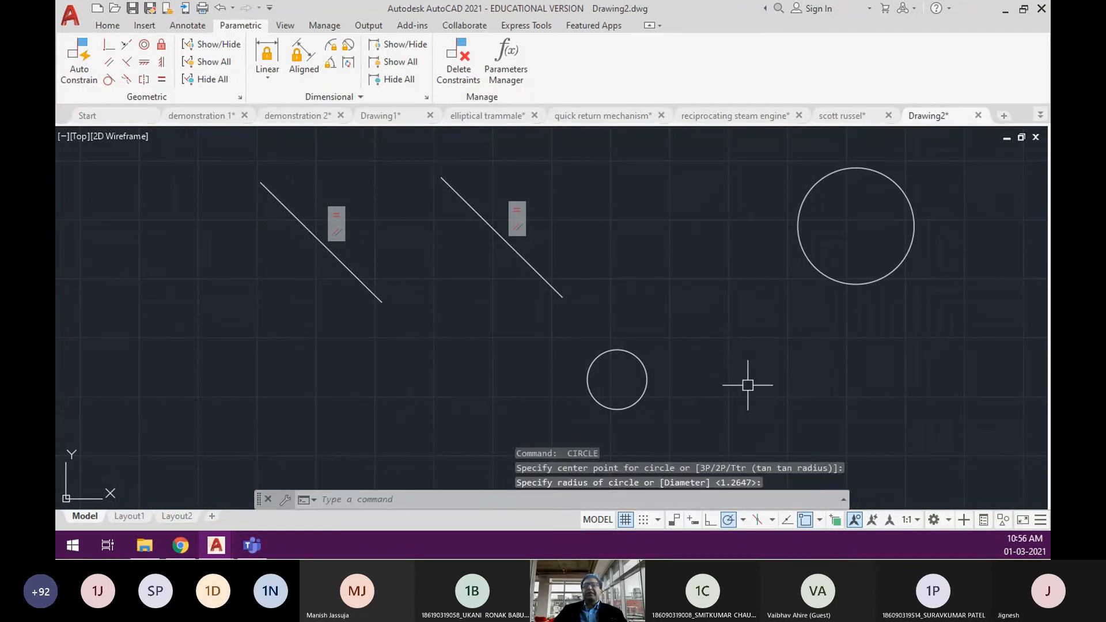
Apply an Equal constraint to the two circles, using the small lower circle as the reference.
left_click(161, 78)
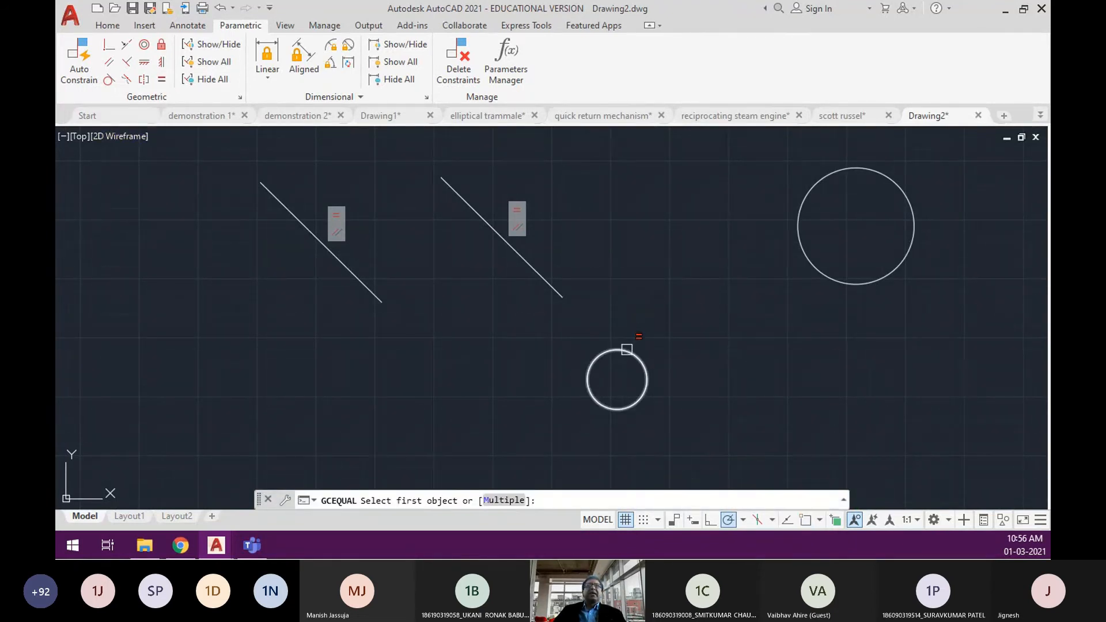
left_click(627, 349)
left_click(797, 232)
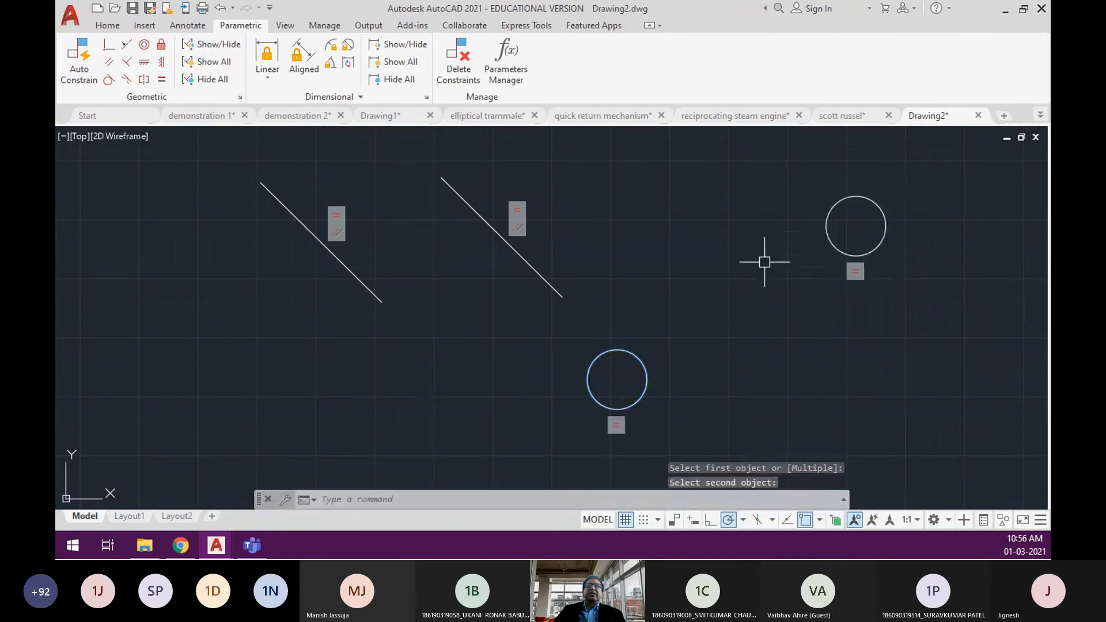
Enlarge the lower circle by stretching its top quadrant point upward to demonstrate the equal constraint.
left_click(625, 321)
left_click(616, 350)
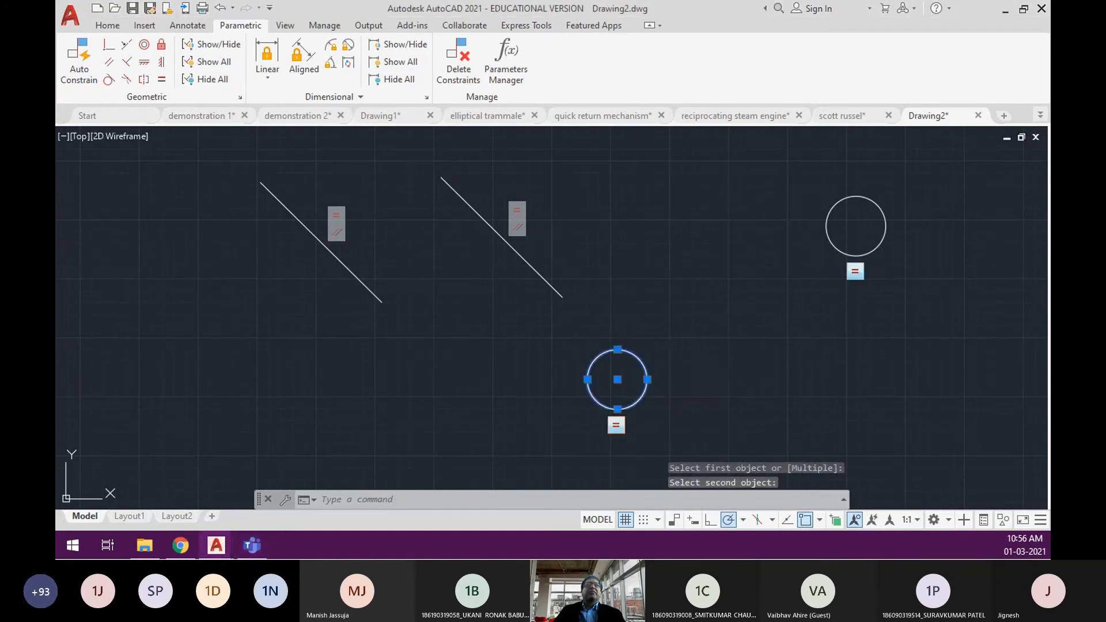
left_click(617, 350)
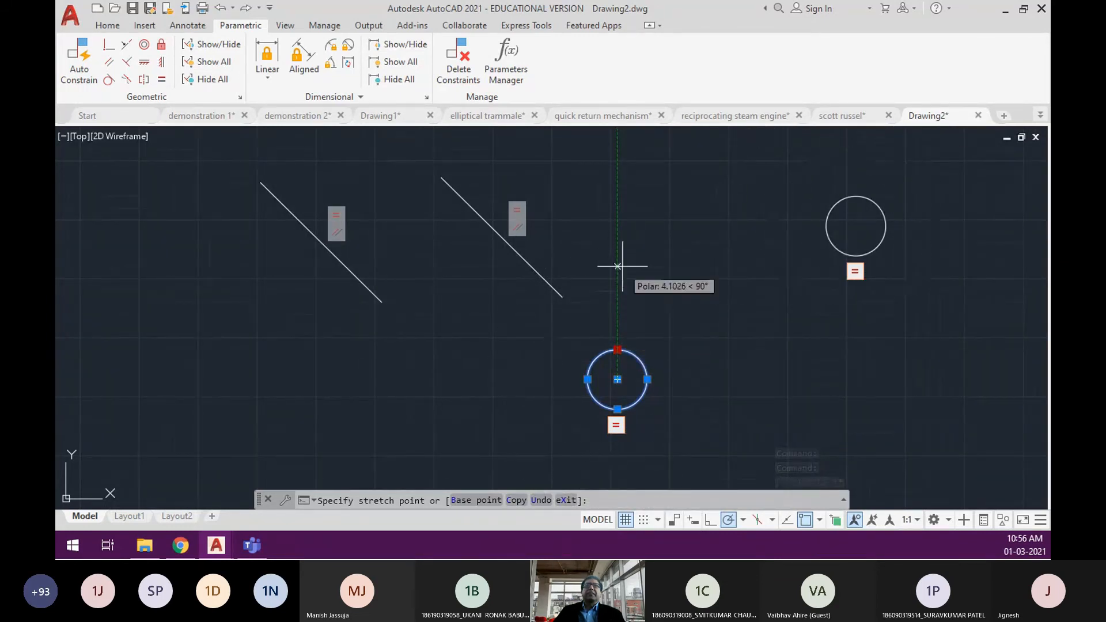
left_click(617, 308)
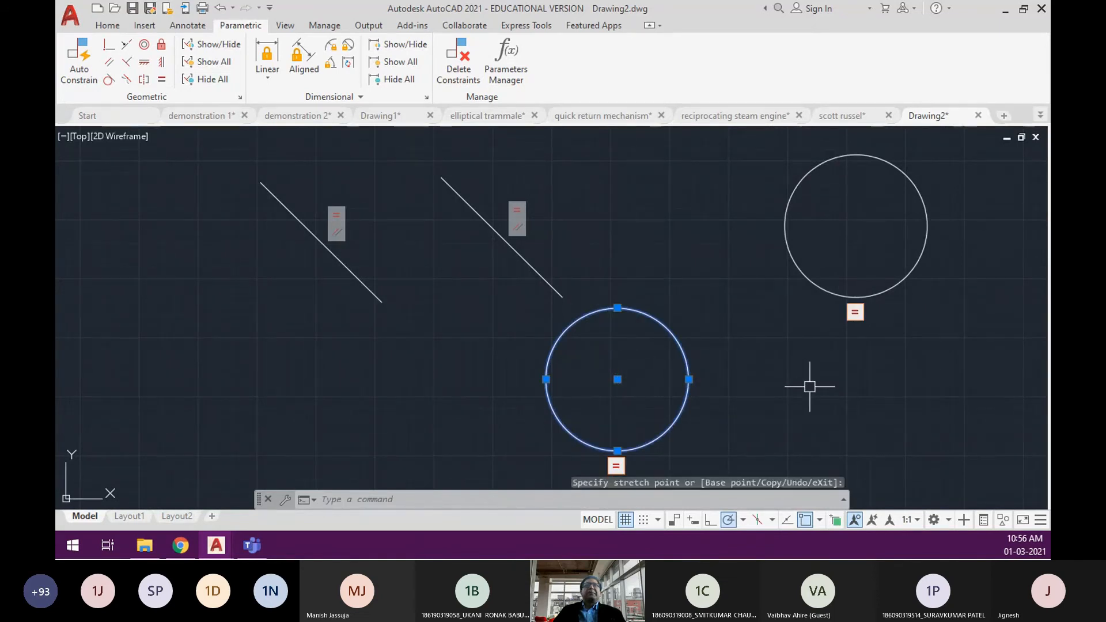
Erase the lower circle and the remaining circle and two lines to clear the drawing.
type("e")
key("Return")
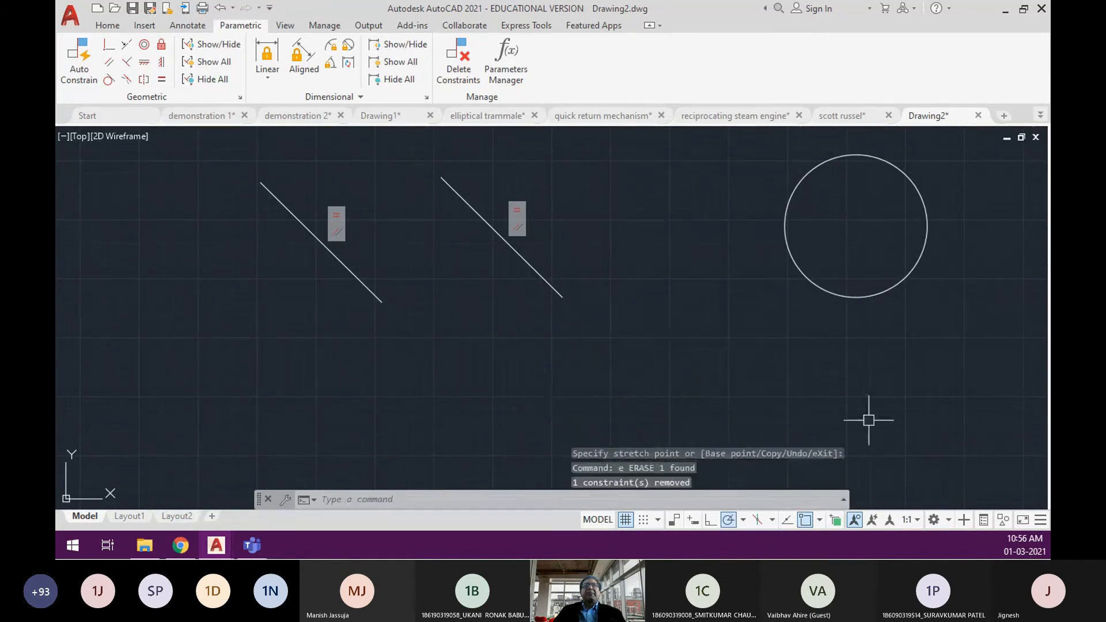
type("e")
key("Return")
left_click(904, 397)
left_click(294, 174)
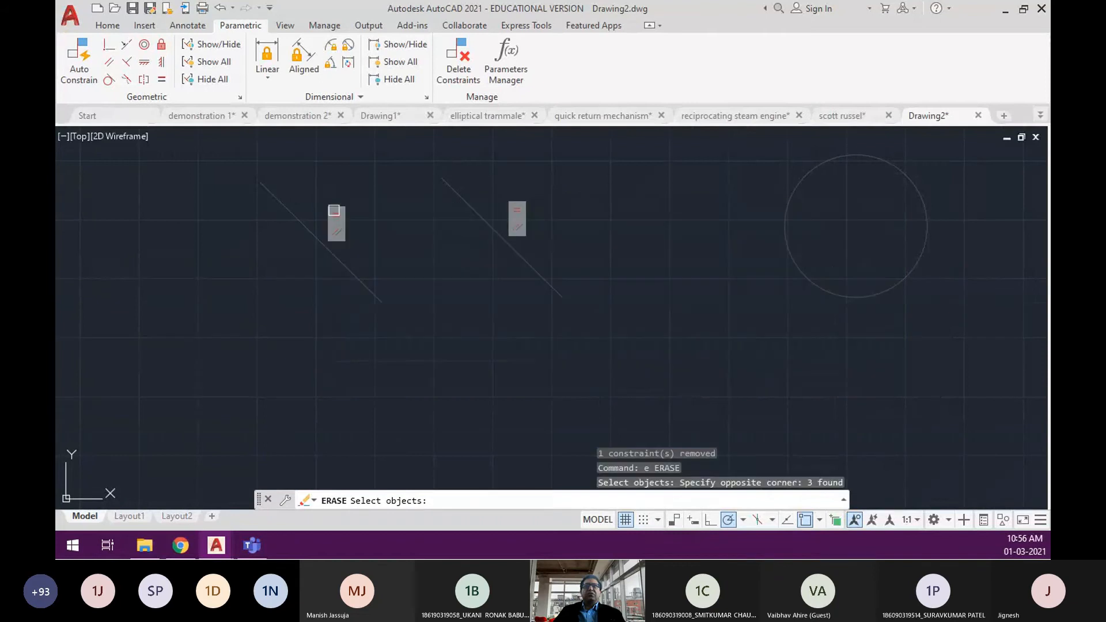
key("Return")
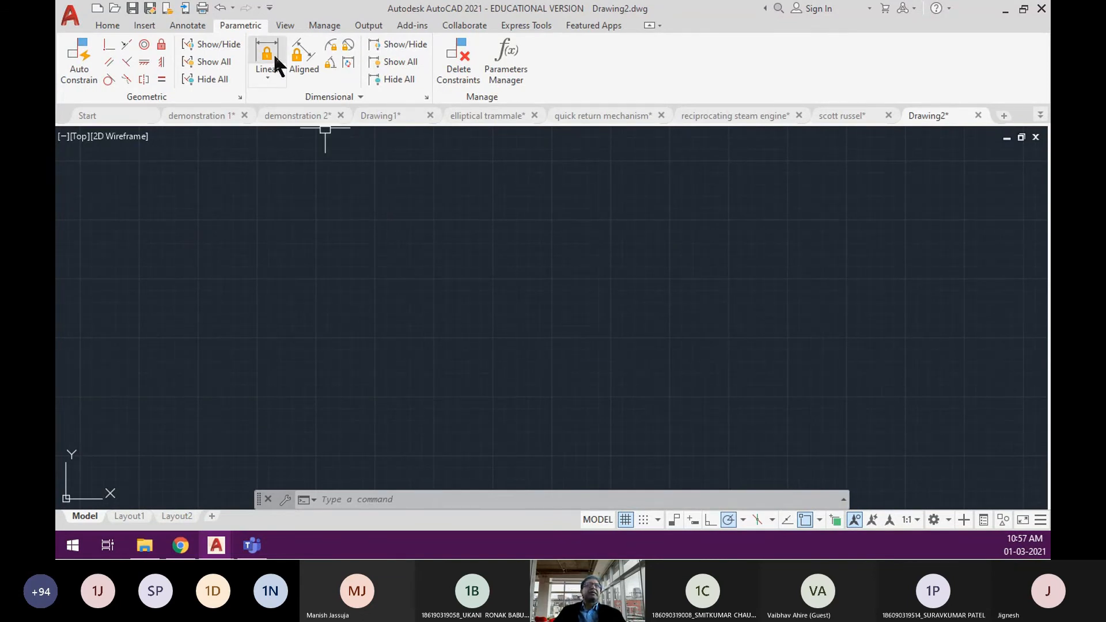
Draw a closed four-sided shape from connected lines, with a long base, two sloping sides and a shorter slanted top.
type("l")
key("Return")
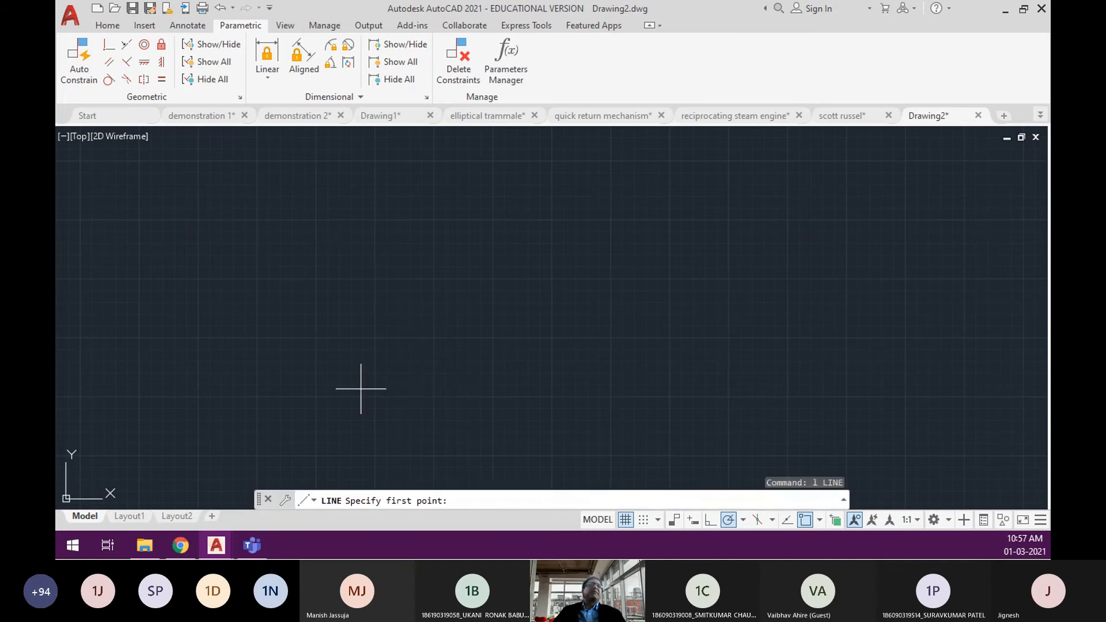
left_click(357, 392)
left_click(476, 294)
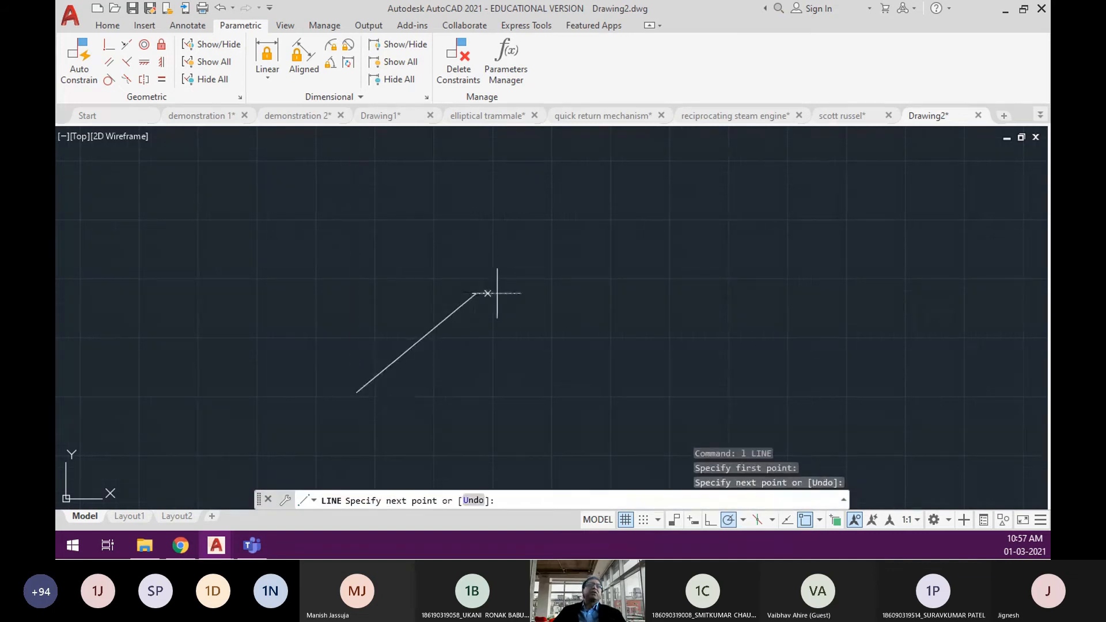
left_click(658, 277)
left_click(740, 380)
left_click(357, 392)
key("Return")
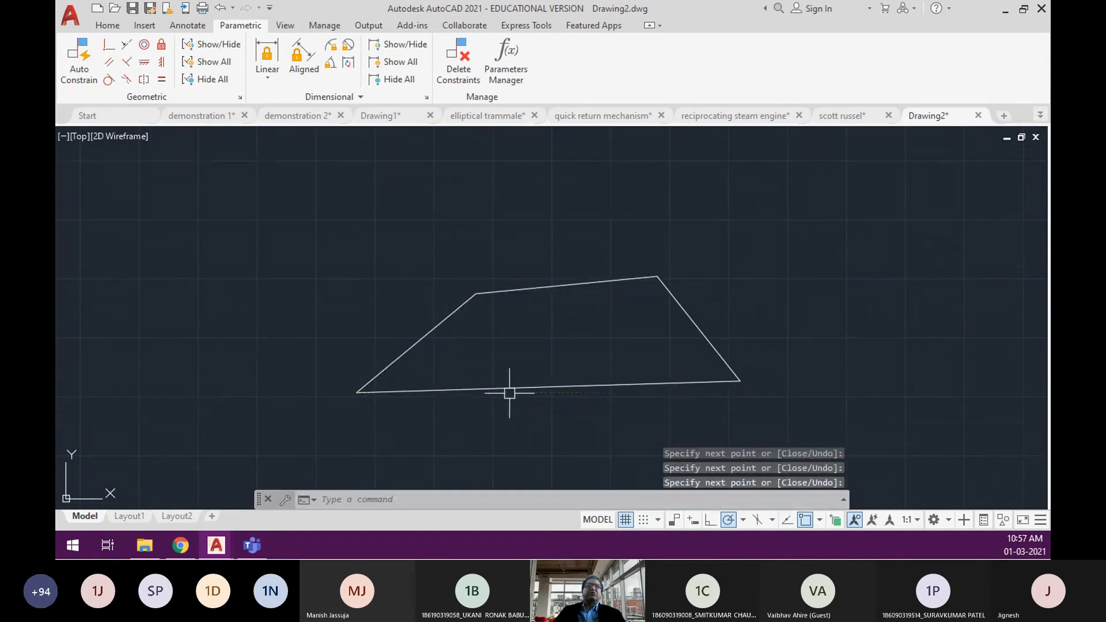
left_click(108, 27)
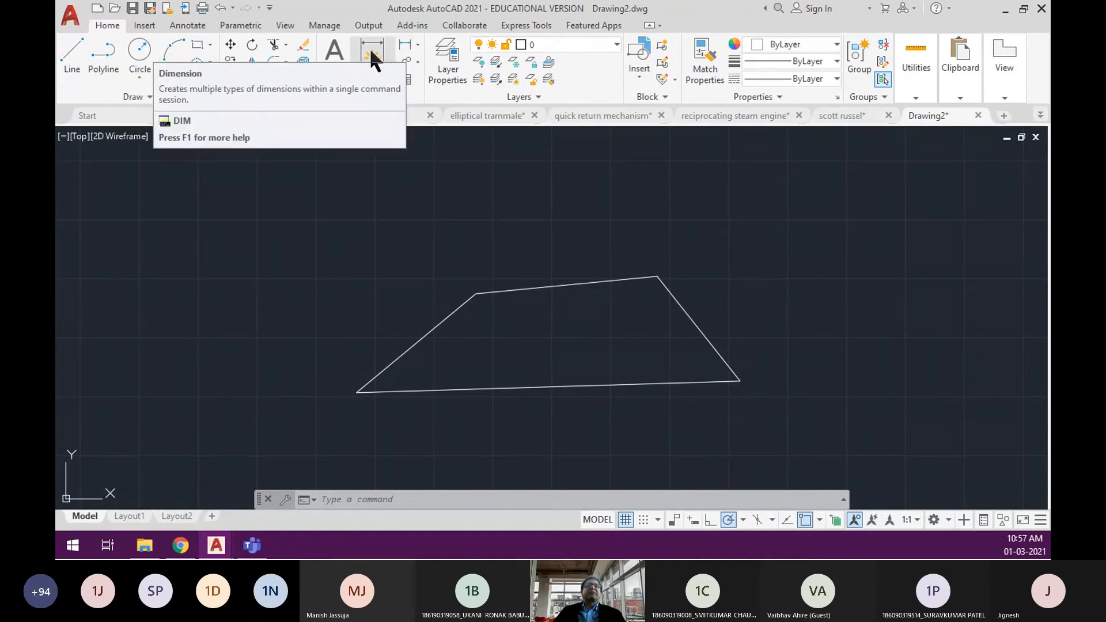
left_click(419, 42)
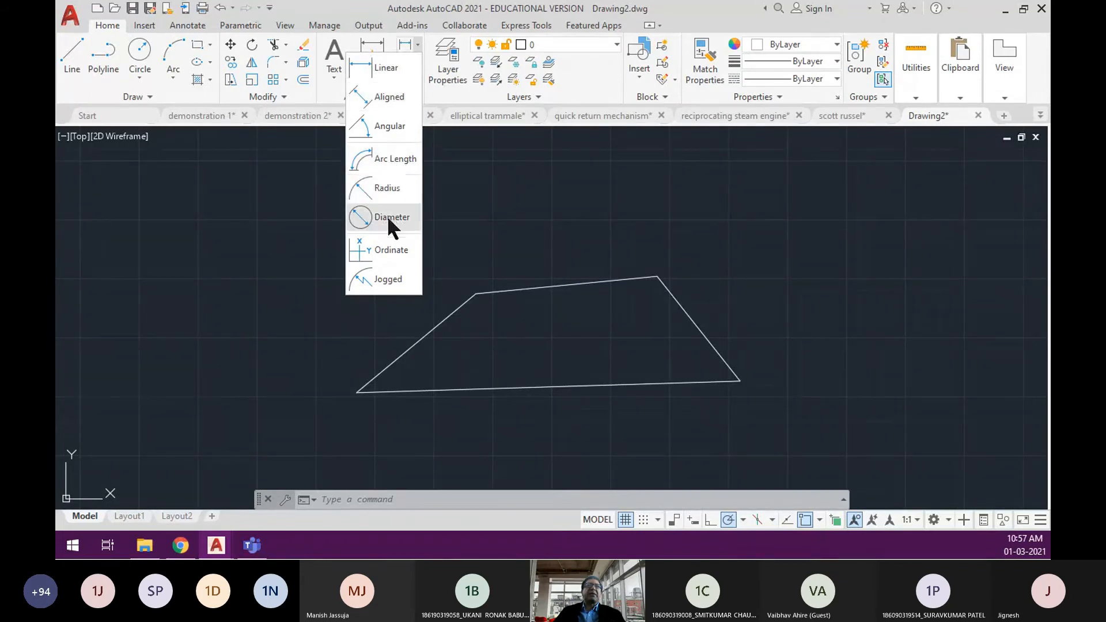
left_click(254, 21)
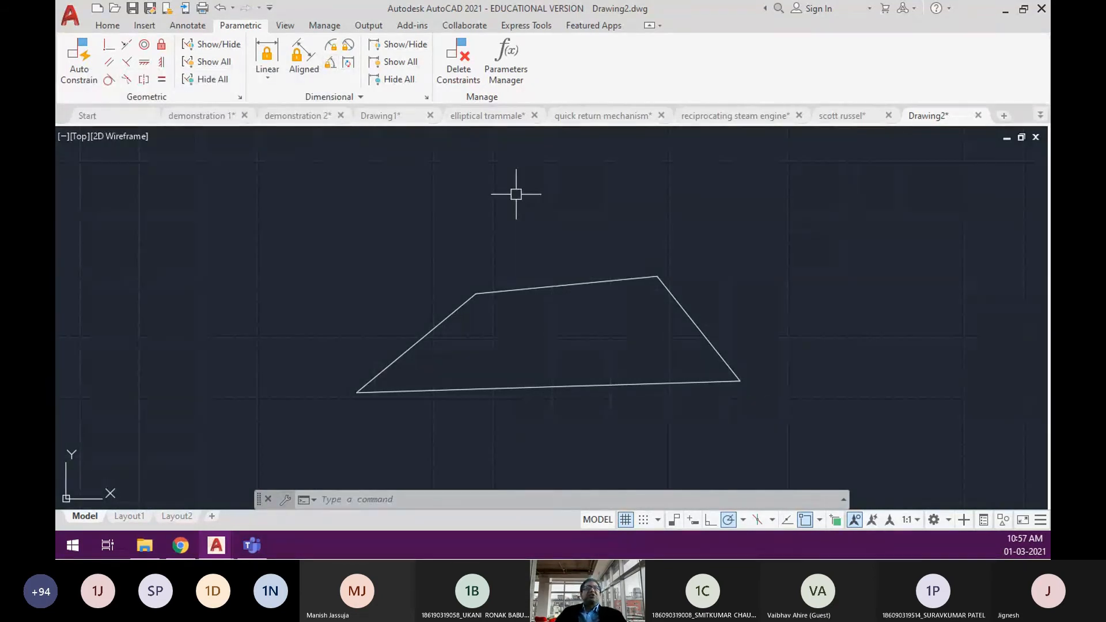
Erase the entire four-sided shape with a crossing selection.
type("e")
key("Return")
left_click(780, 414)
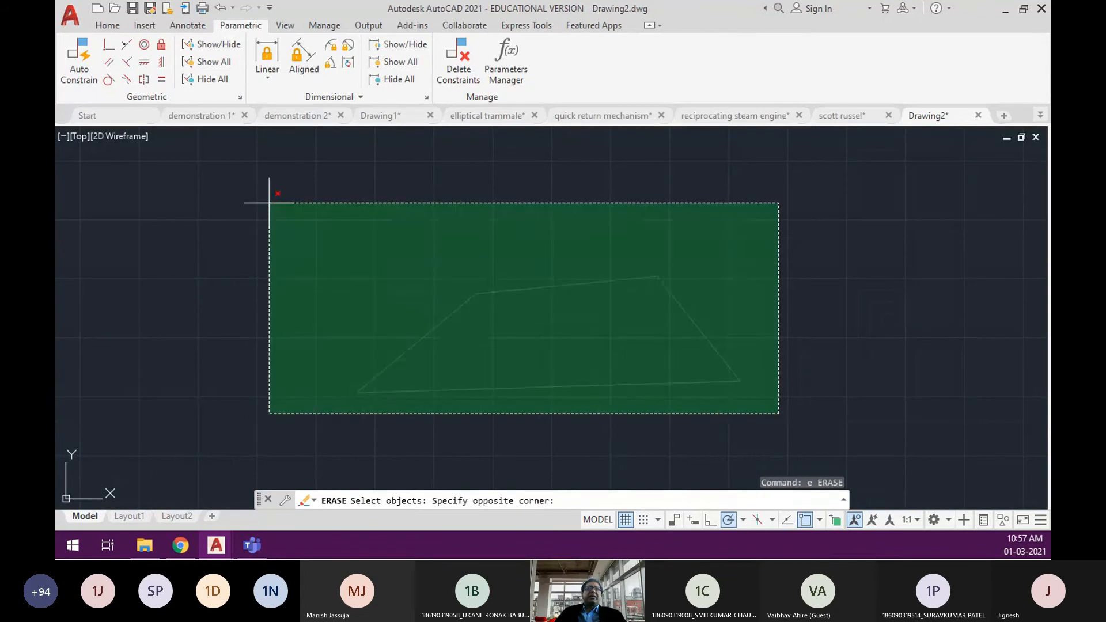
left_click(267, 192)
key("Return")
Draw a rectangle that is wider than it is tall in the empty drawing area.
type("rec")
key("Return")
left_click(356, 259)
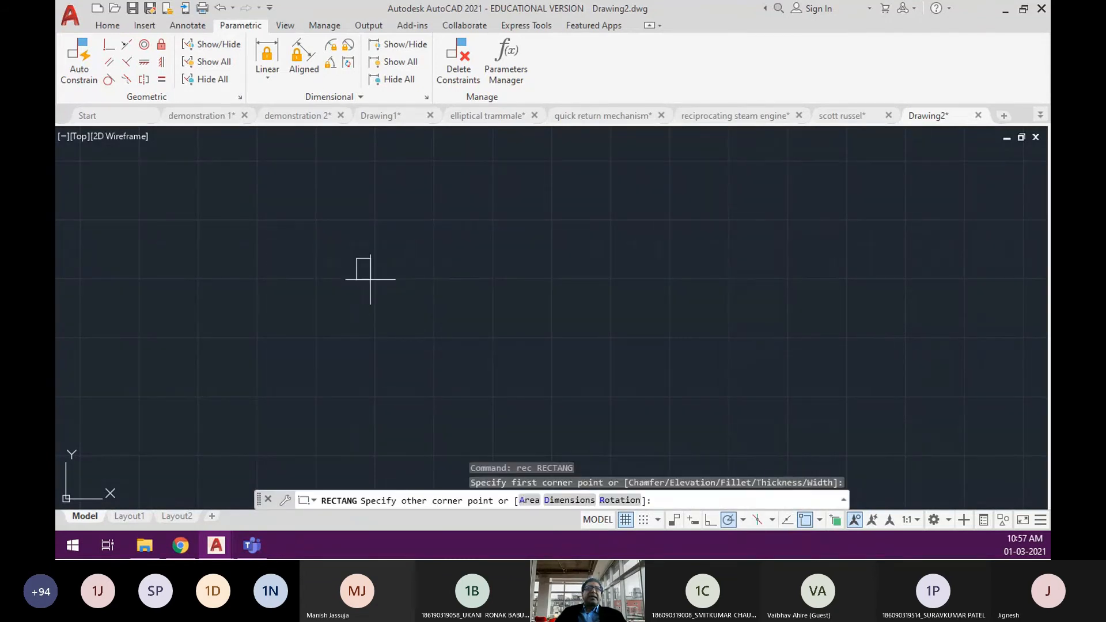
left_click(492, 348)
Stretch the rectangle's right edge by its midpoint up and to the right to form a slanted parallelogram.
scroll(432, 286, "up", 2)
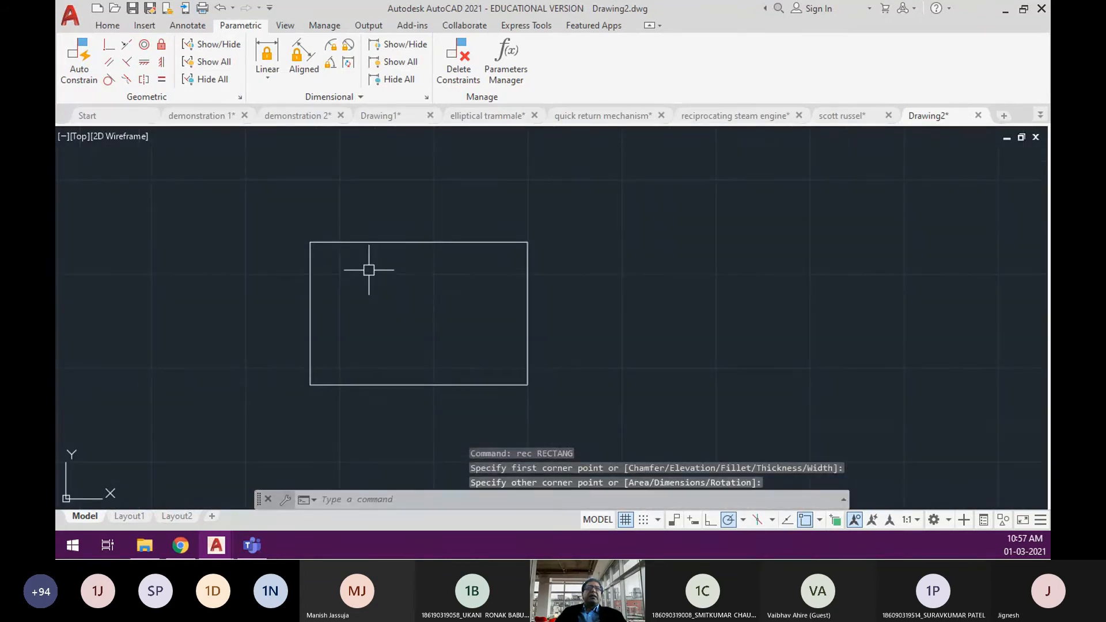
left_click(527, 295)
left_click(527, 312)
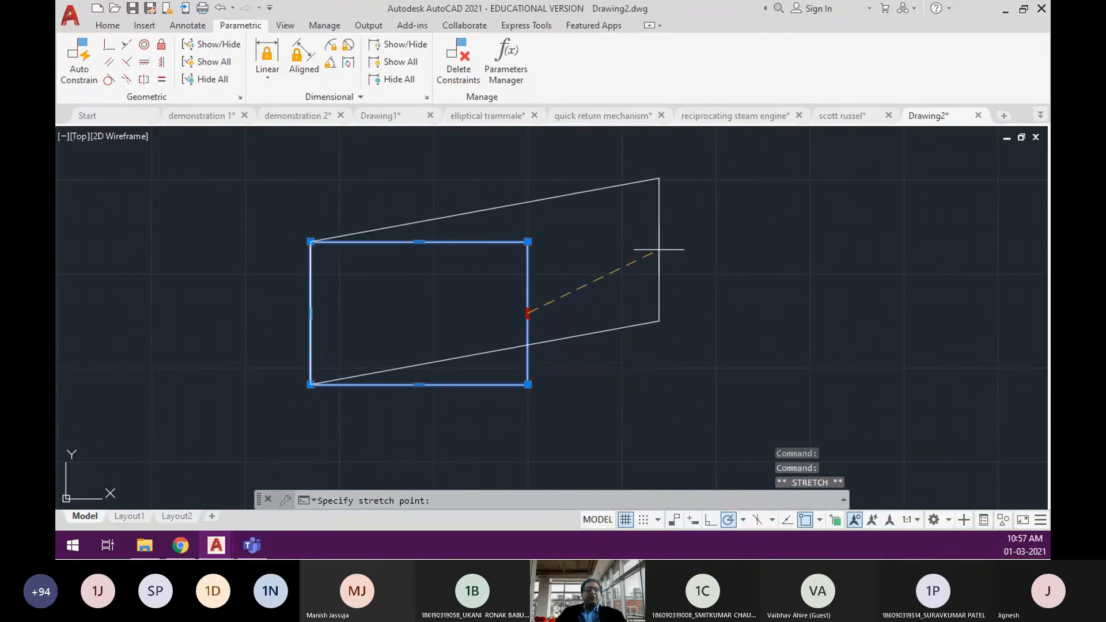
left_click(636, 240)
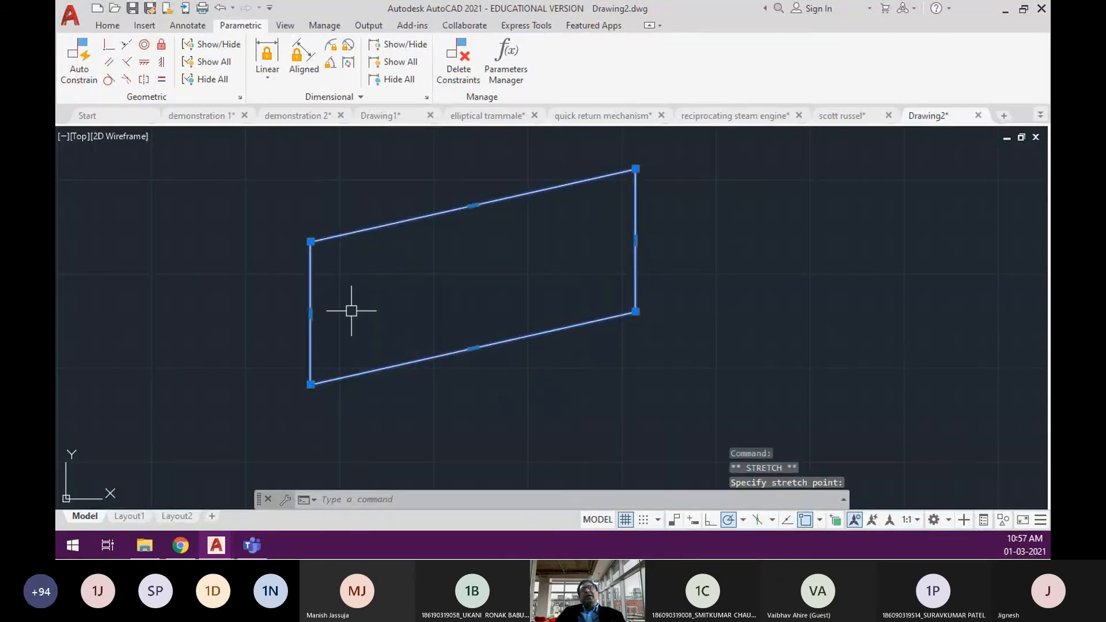
Stretch the parallelogram's lower-left corner downward, then undo that grip edit.
left_click(310, 387)
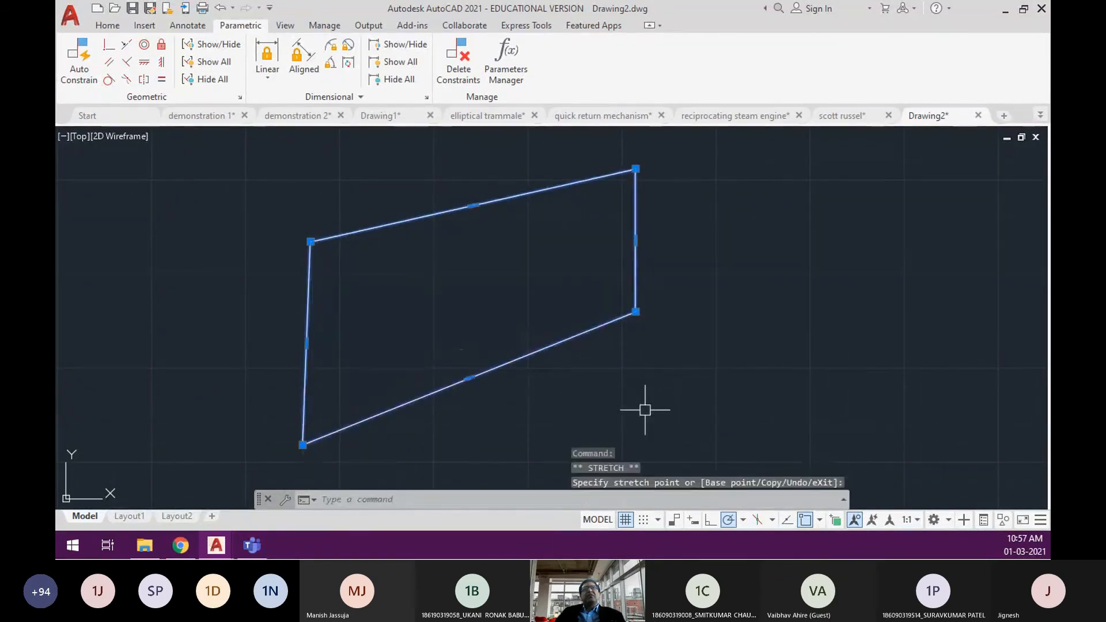
type("u")
key("Return")
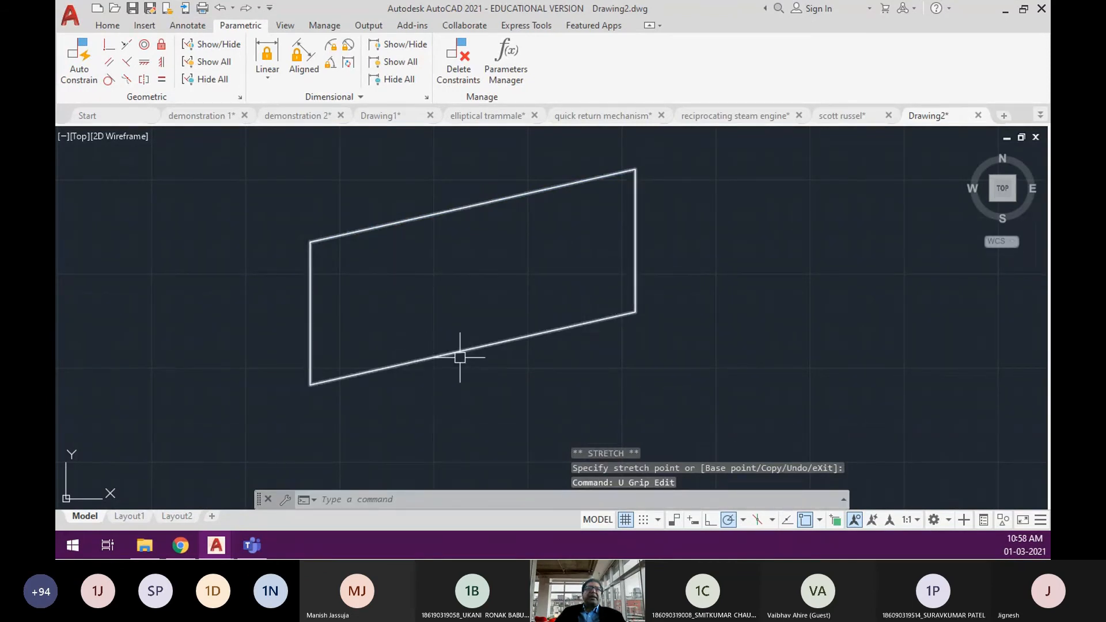
Constrain the parallelogram's bottom edge to be horizontal and apply a Parallel constraint between its top and bottom edges.
left_click(144, 61)
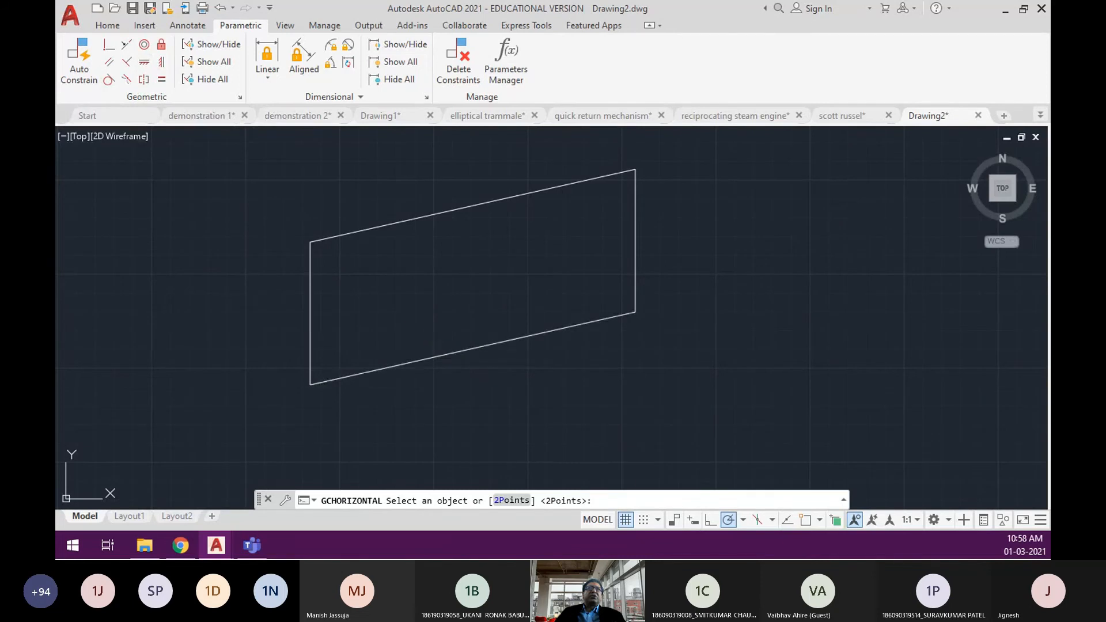
left_click(423, 358)
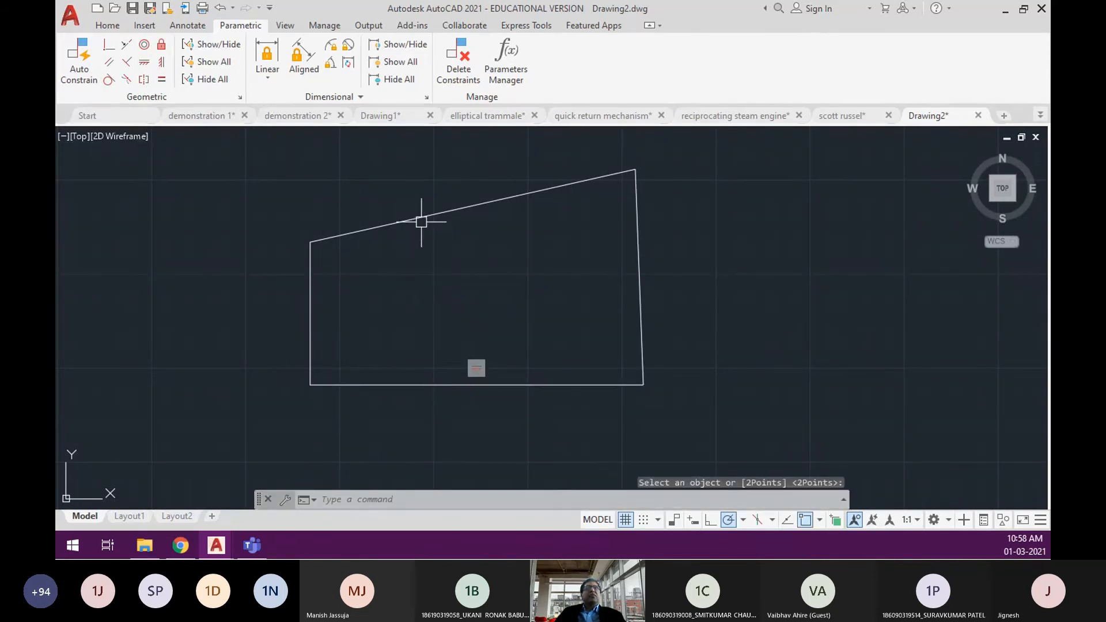
left_click(110, 61)
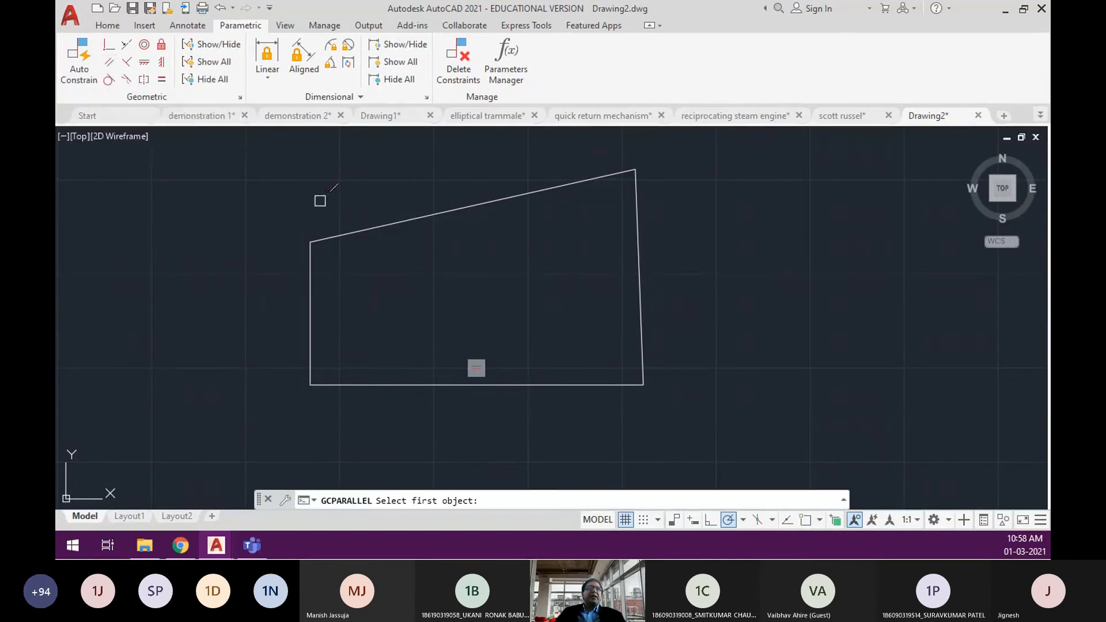
left_click(481, 206)
left_click(542, 384)
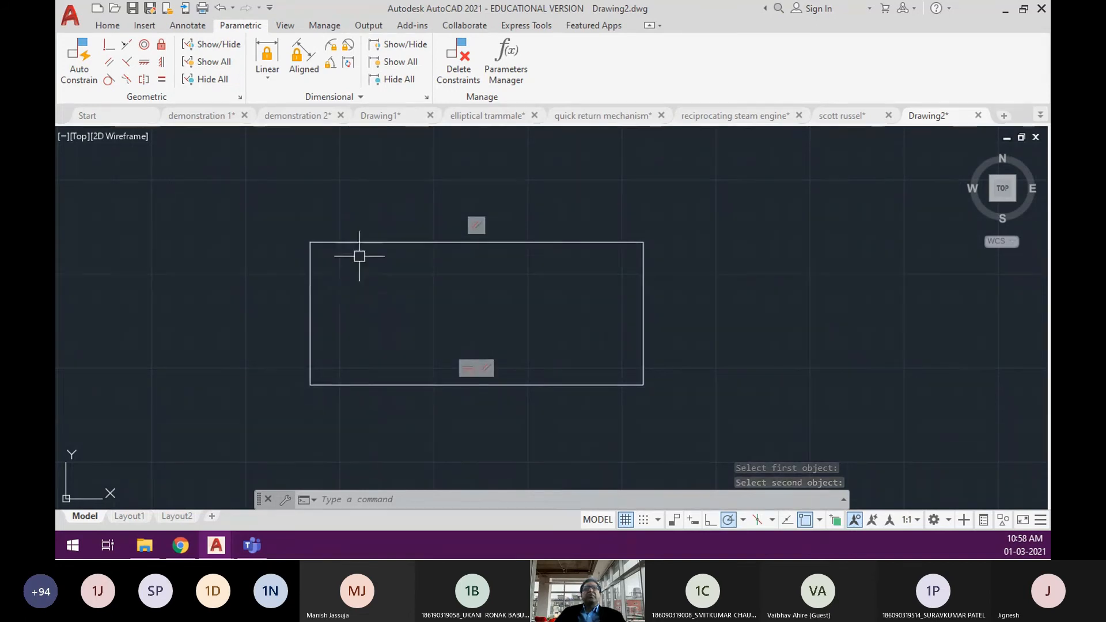
Try to stretch the rectangle's upper-right corner outward, then cancel the stretch and clear the selection.
left_click(622, 241)
left_click(644, 240)
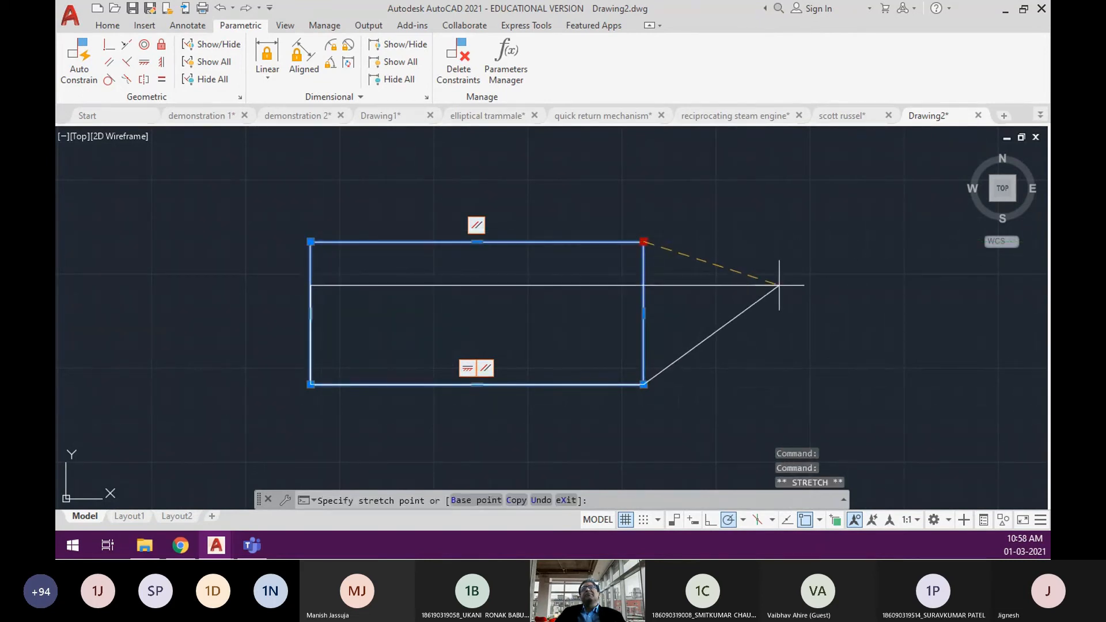
key("Escape")
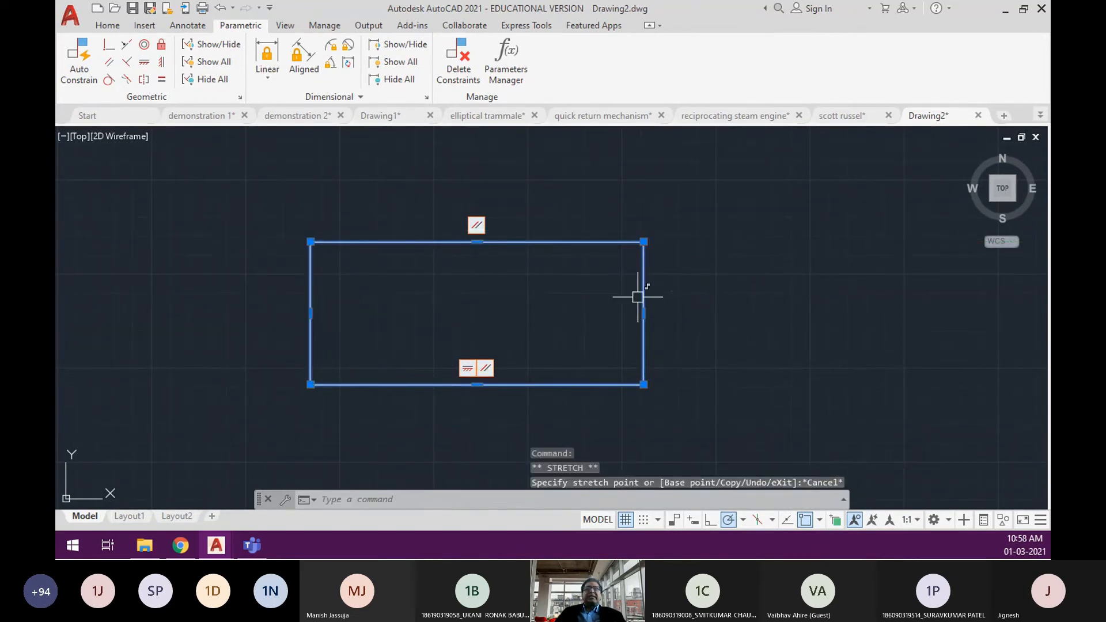
key("Escape")
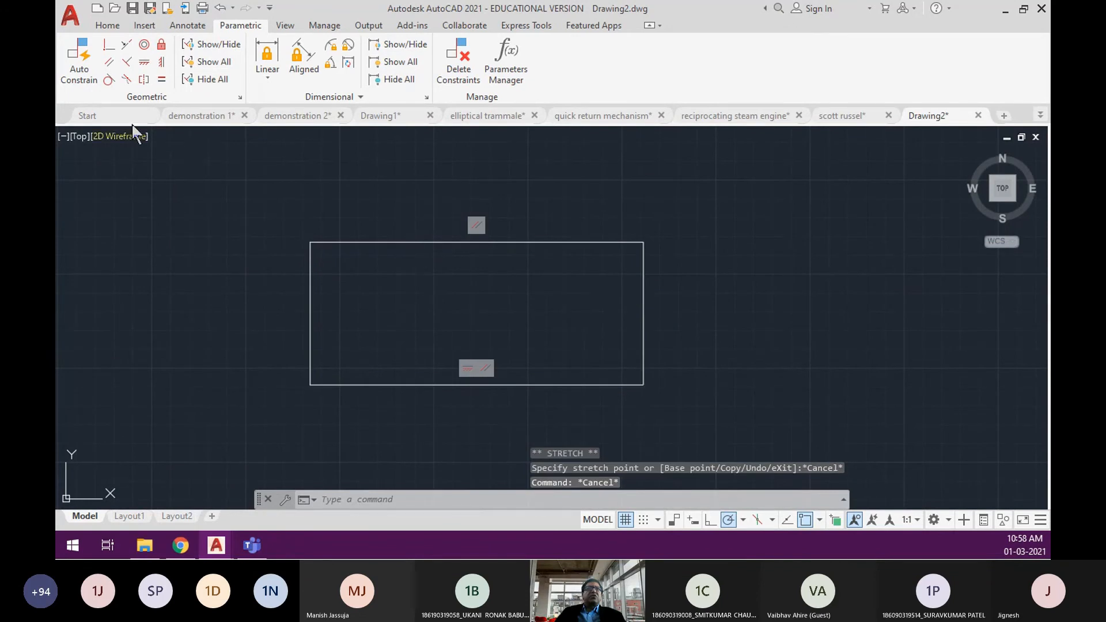
Constrain the rectangle's right edge to be vertical and stretch its upper-right corner up and to the right.
left_click(161, 62)
left_click(644, 300)
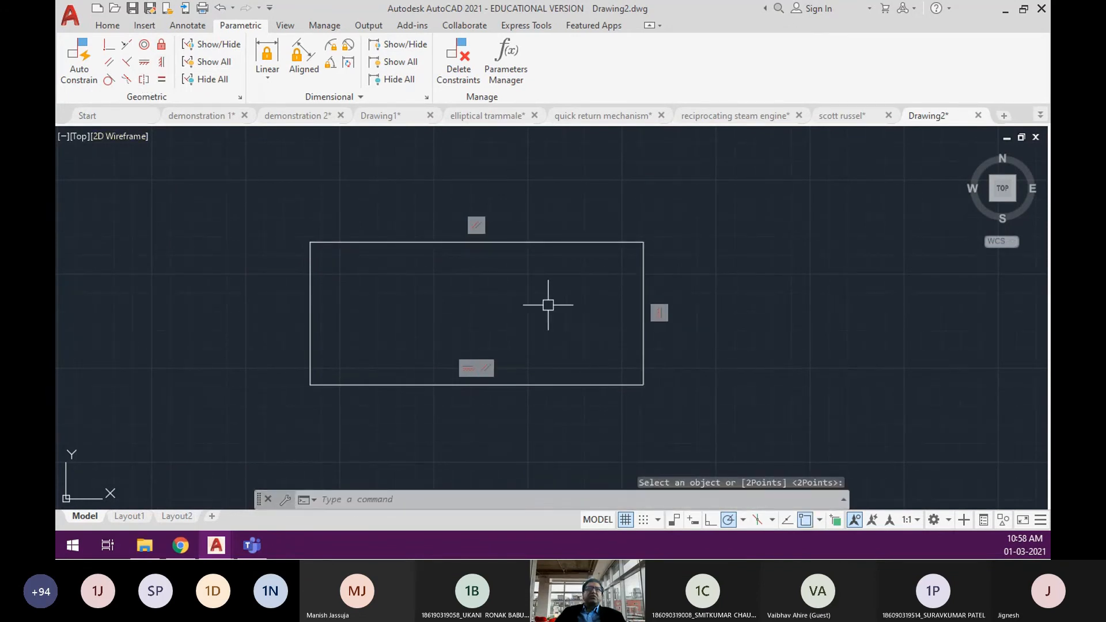
left_click(642, 263)
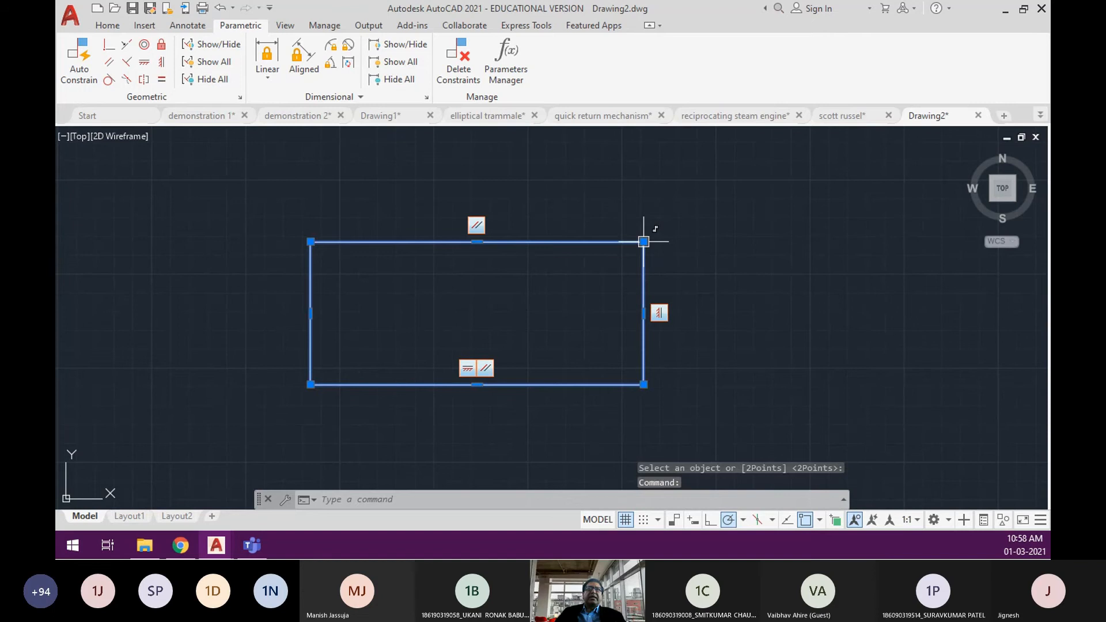
left_click(643, 242)
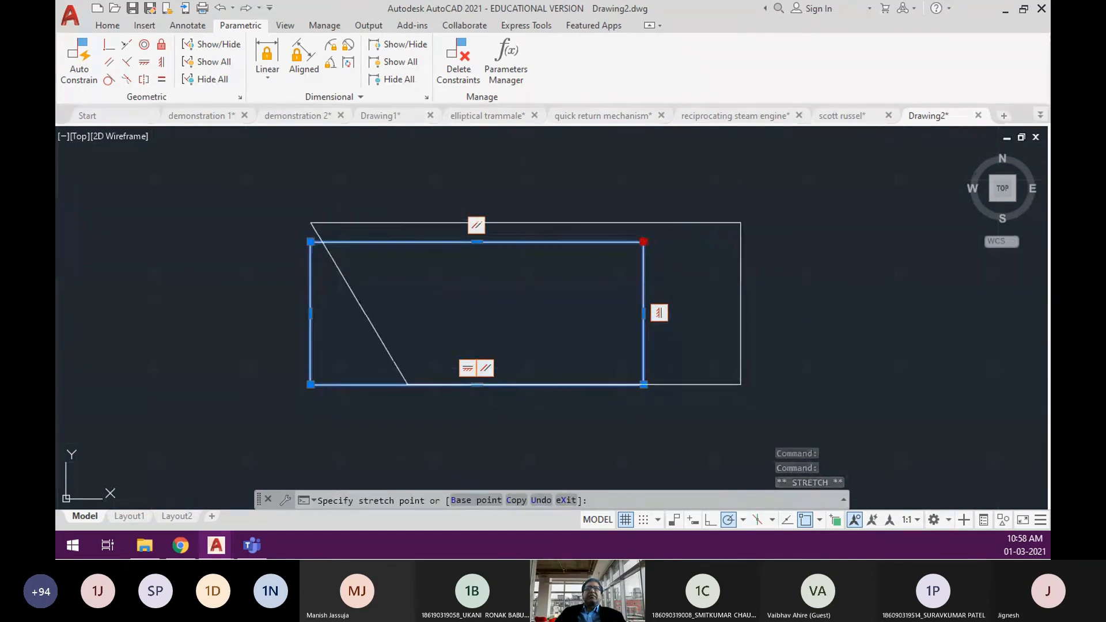
left_click(740, 222)
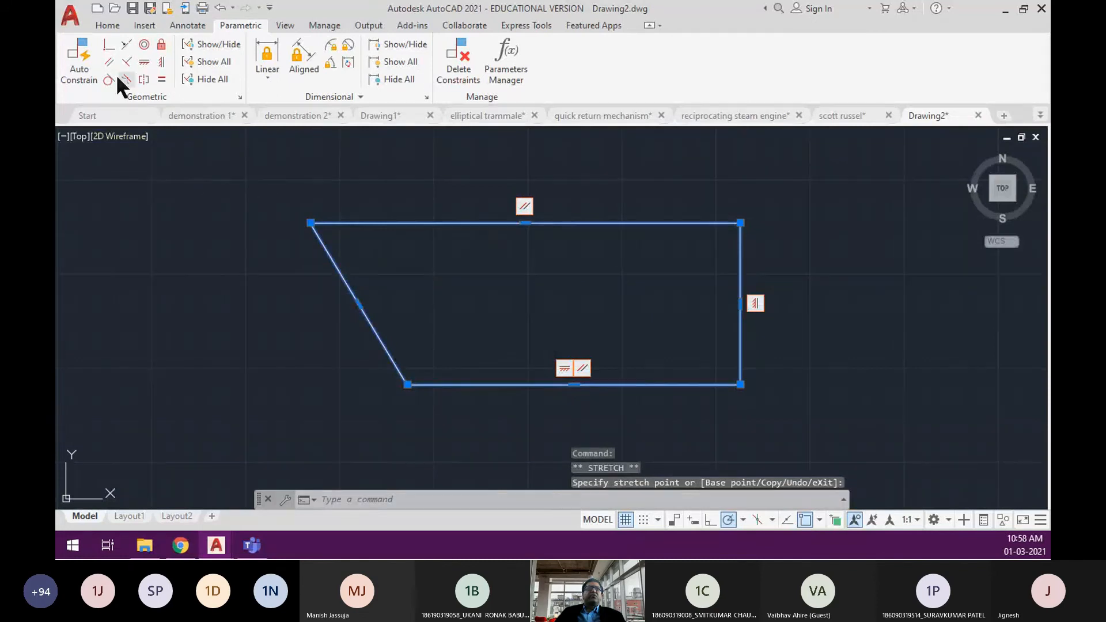
Constrain the slanted left edge to be vertical and stretch the resulting rectangle's upper-right corner upward.
left_click(161, 61)
left_click(366, 312)
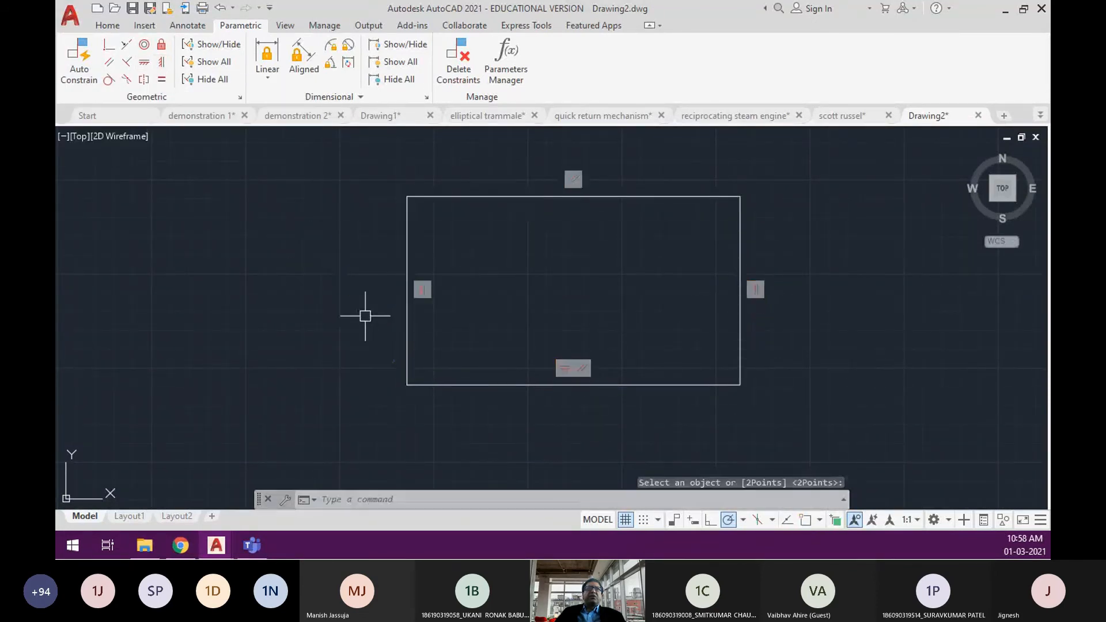
scroll(476, 279, "down", 2)
middle_click_drag(475, 277, 356, 313)
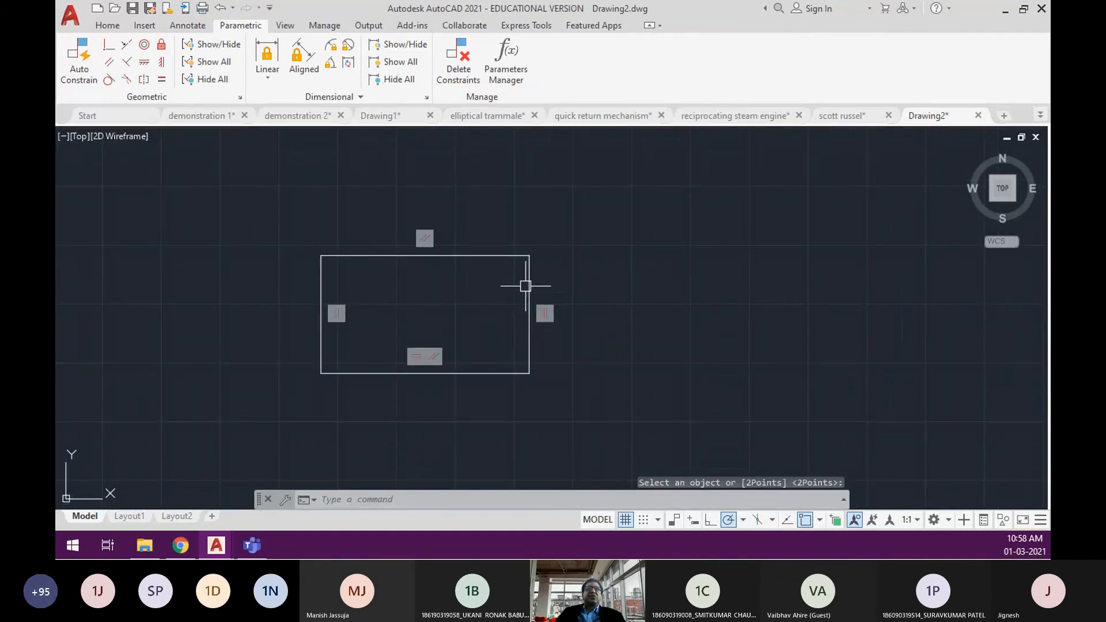
left_click(526, 285)
left_click(528, 256)
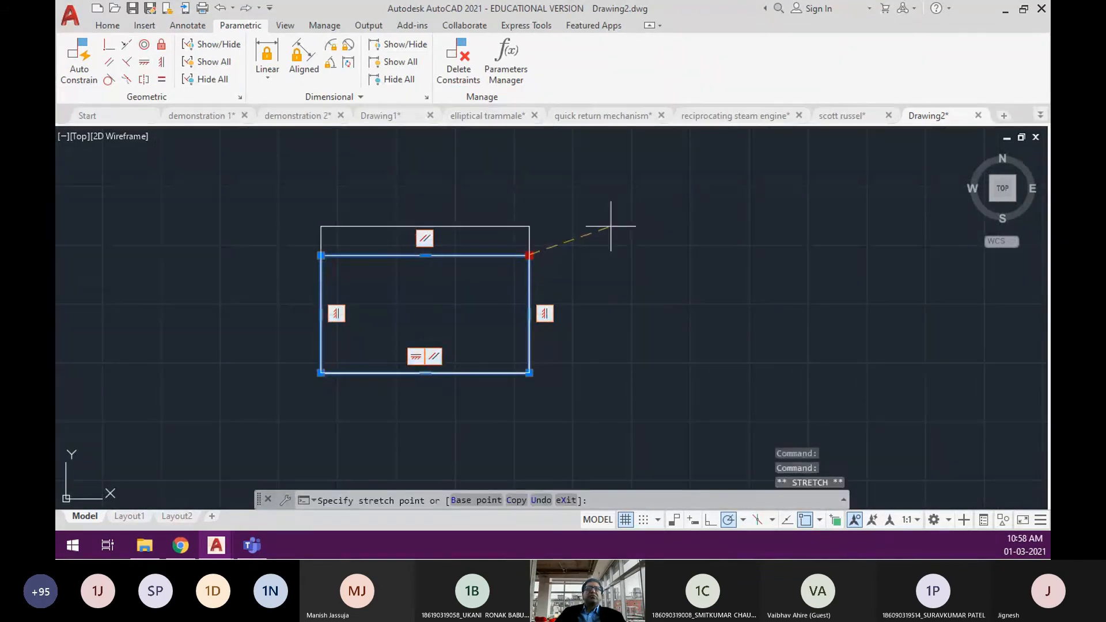
left_click(593, 216)
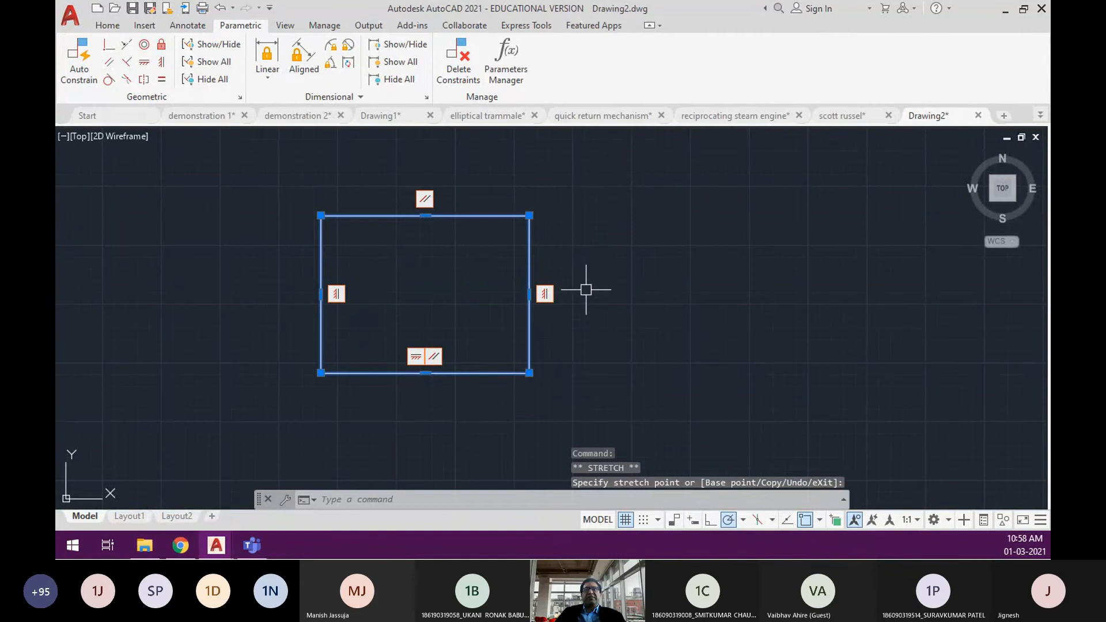
Widen the rectangle by stretching its lower-right corner horizontally to the right.
left_click(529, 373)
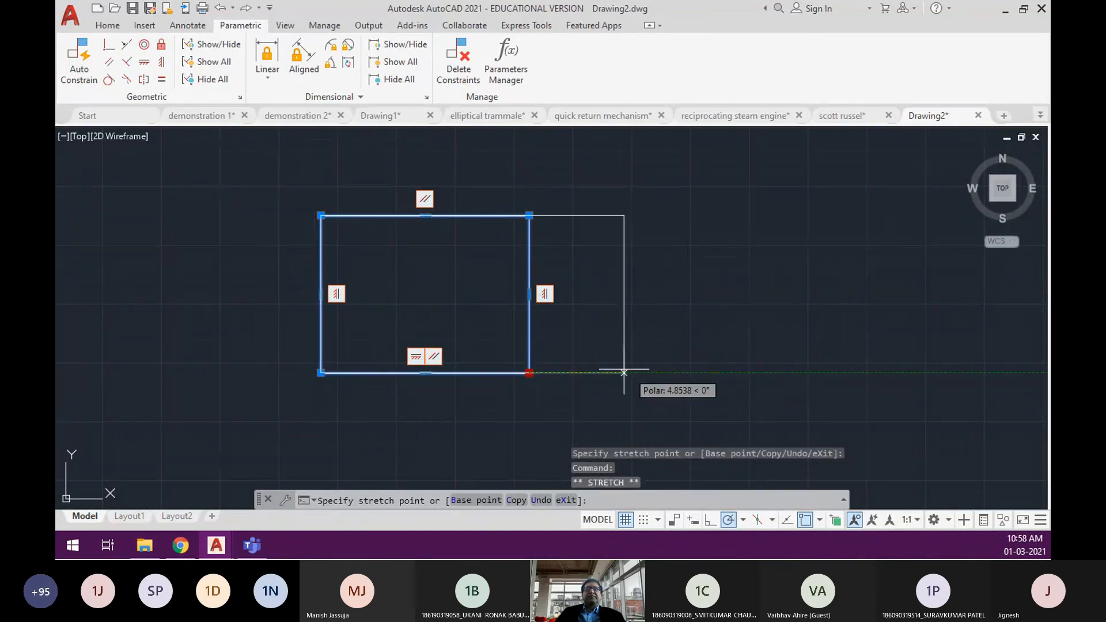
left_click(672, 370)
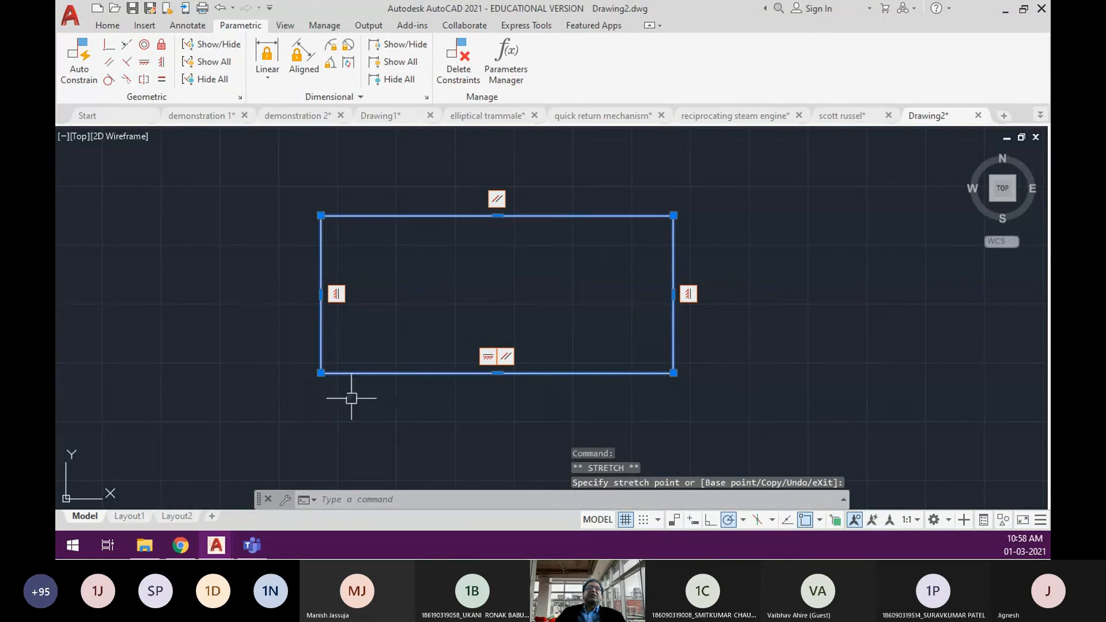
key("Escape")
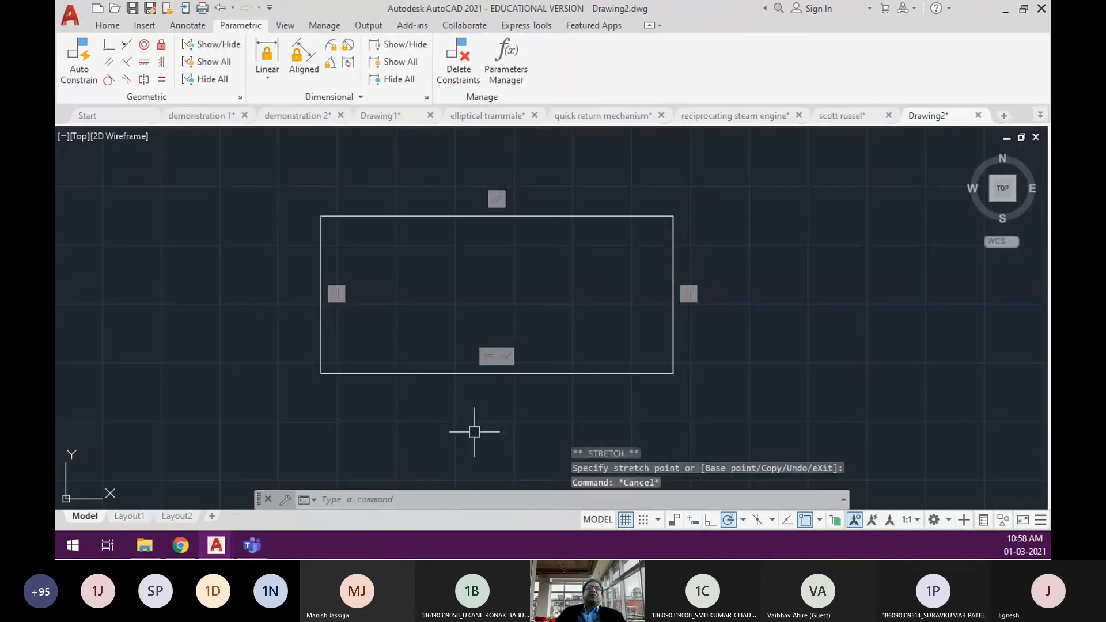
Add a linear dimensional constraint of 15 to the rectangle's bottom edge, placed below it.
left_click(266, 58)
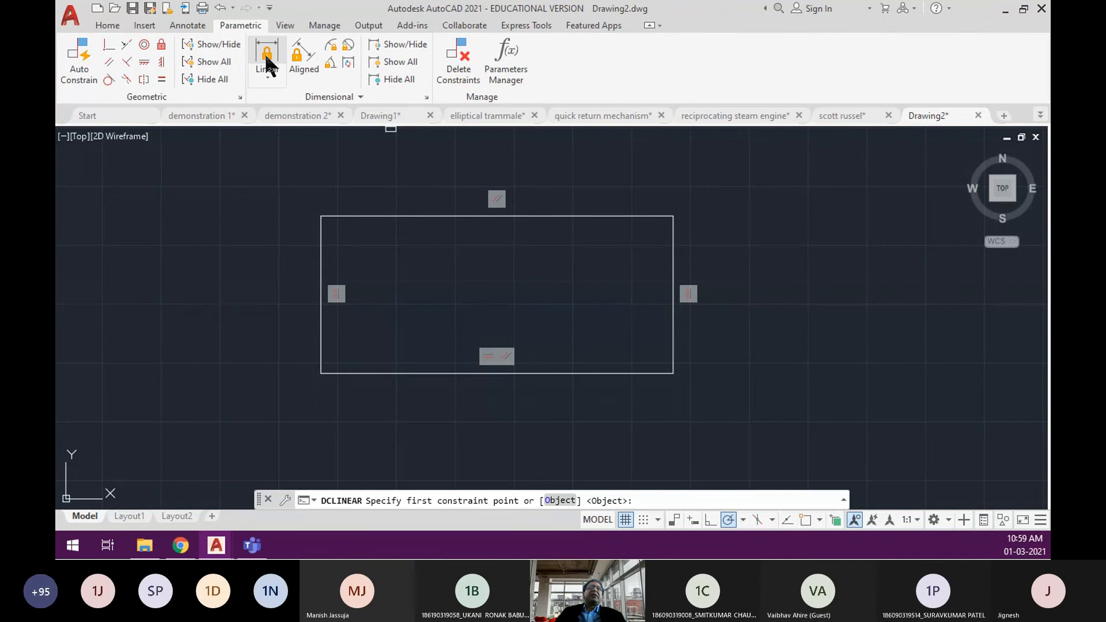
left_click(321, 369)
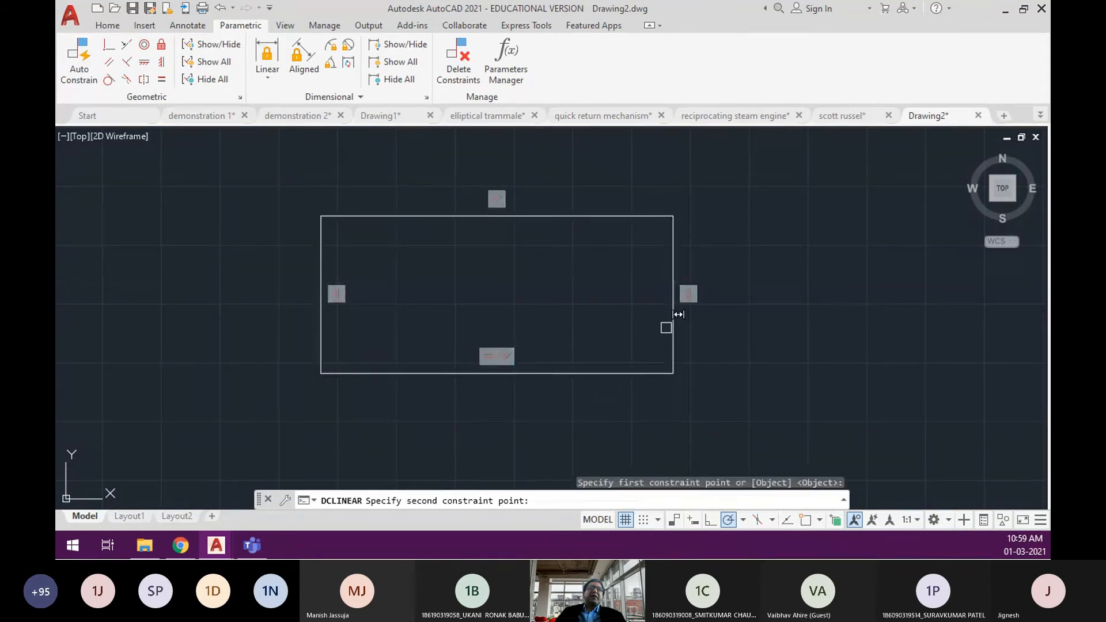
left_click(672, 373)
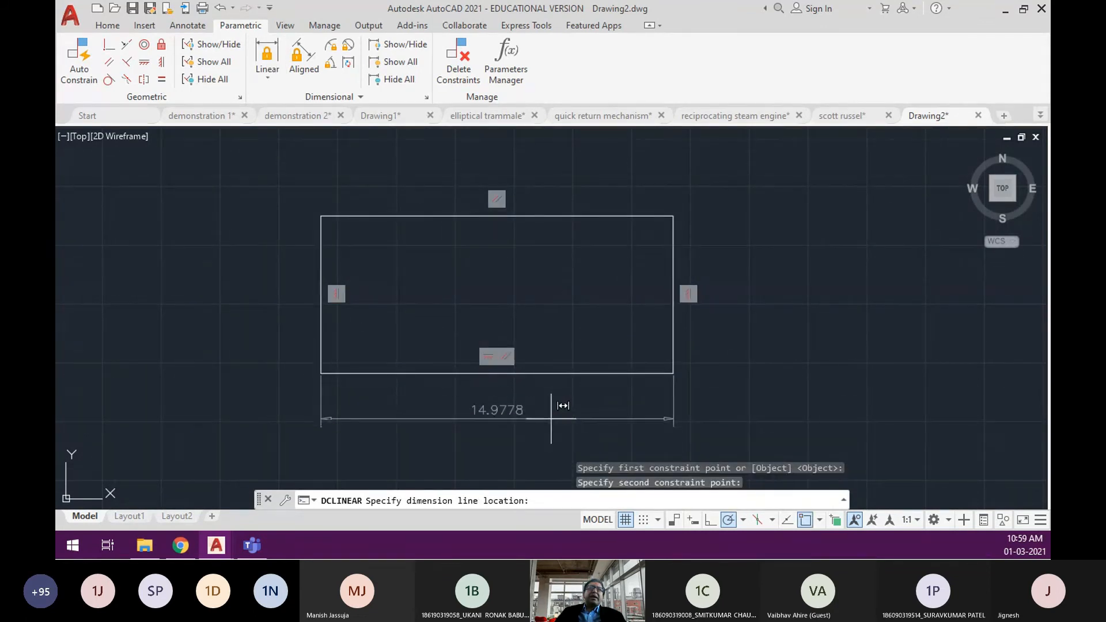
left_click(497, 418)
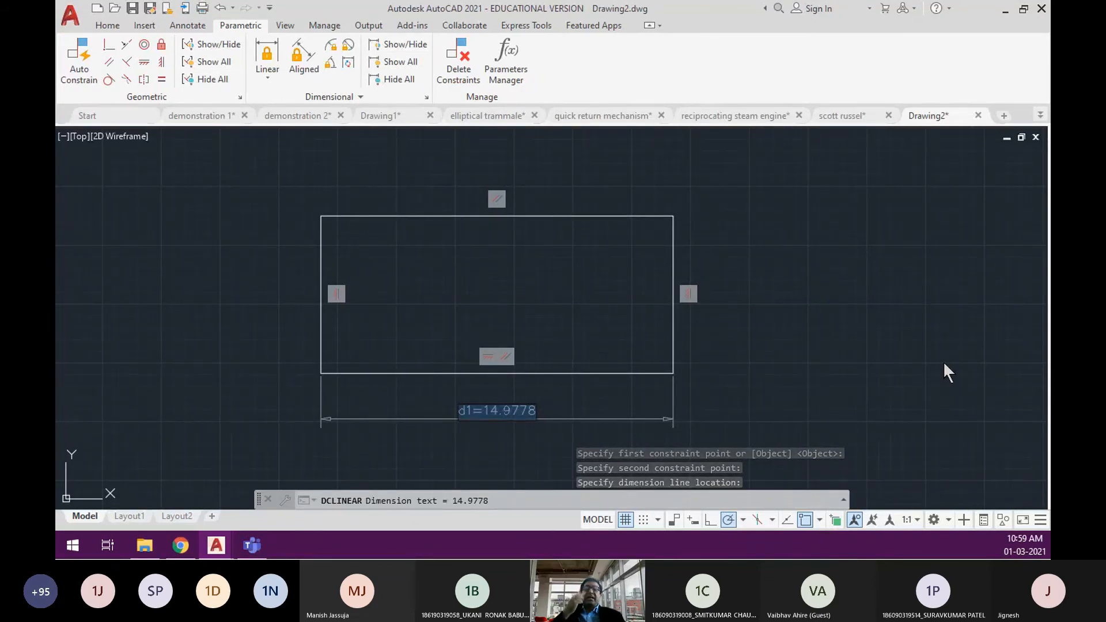
type("15")
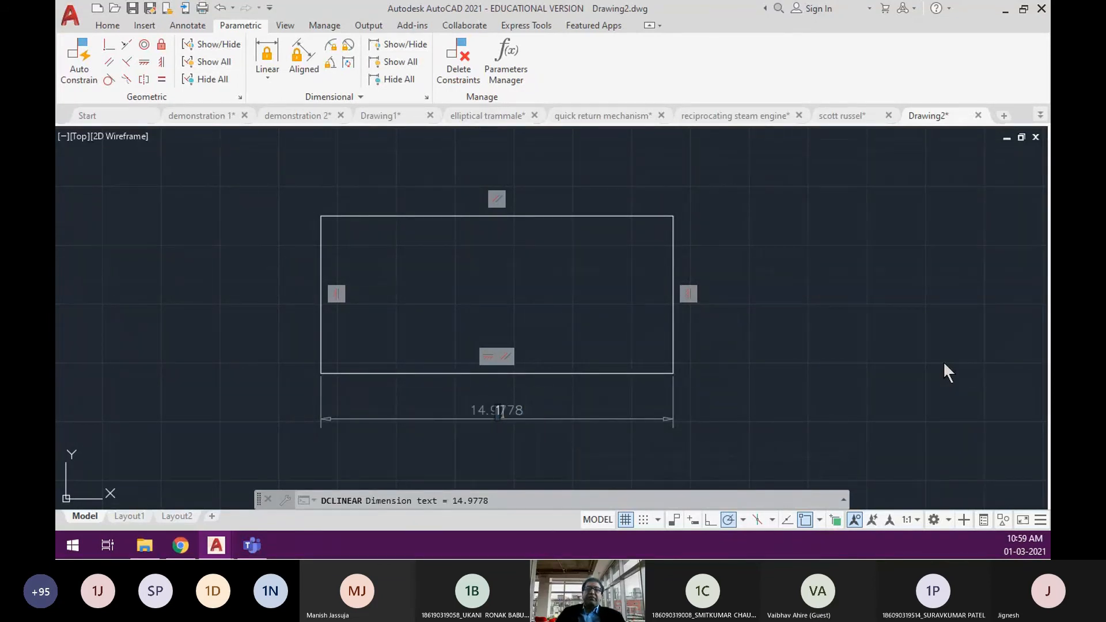
key("Return")
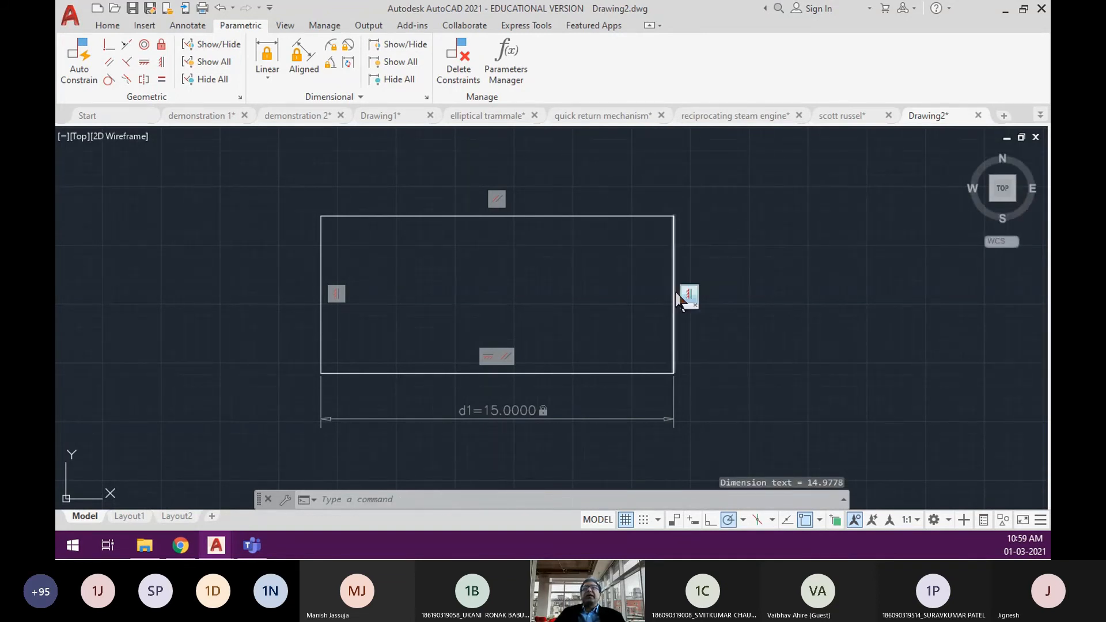
Try to stretch the width-constrained rectangle by its lower-right and upper-right corners, cancelling each stretch.
left_click(673, 245)
left_click(674, 373)
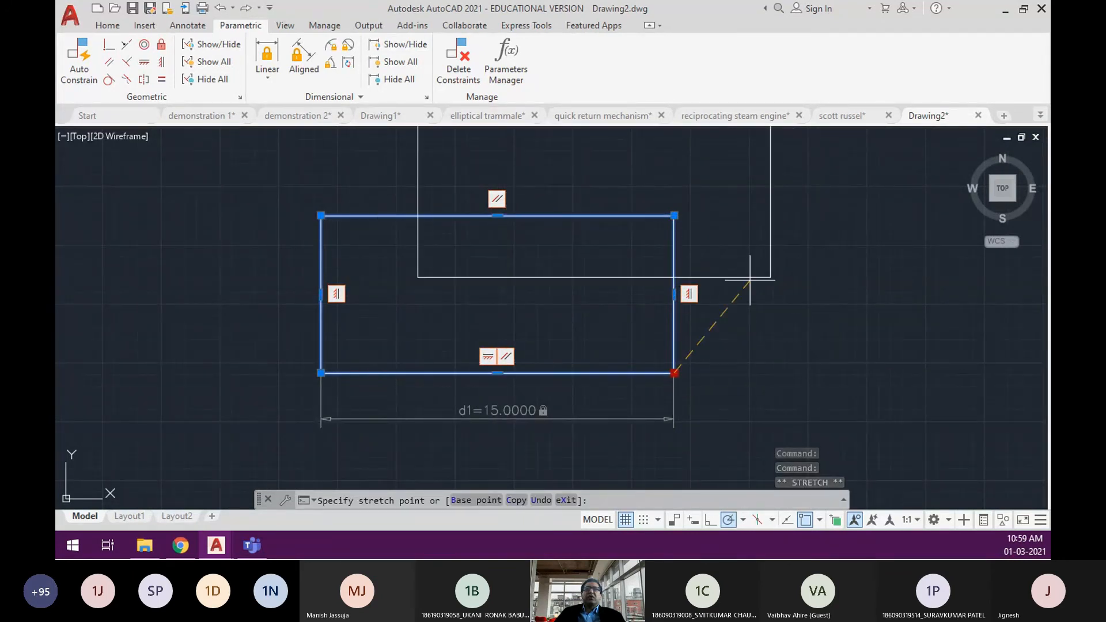
key("Escape")
middle_click_drag(720, 306, 714, 355)
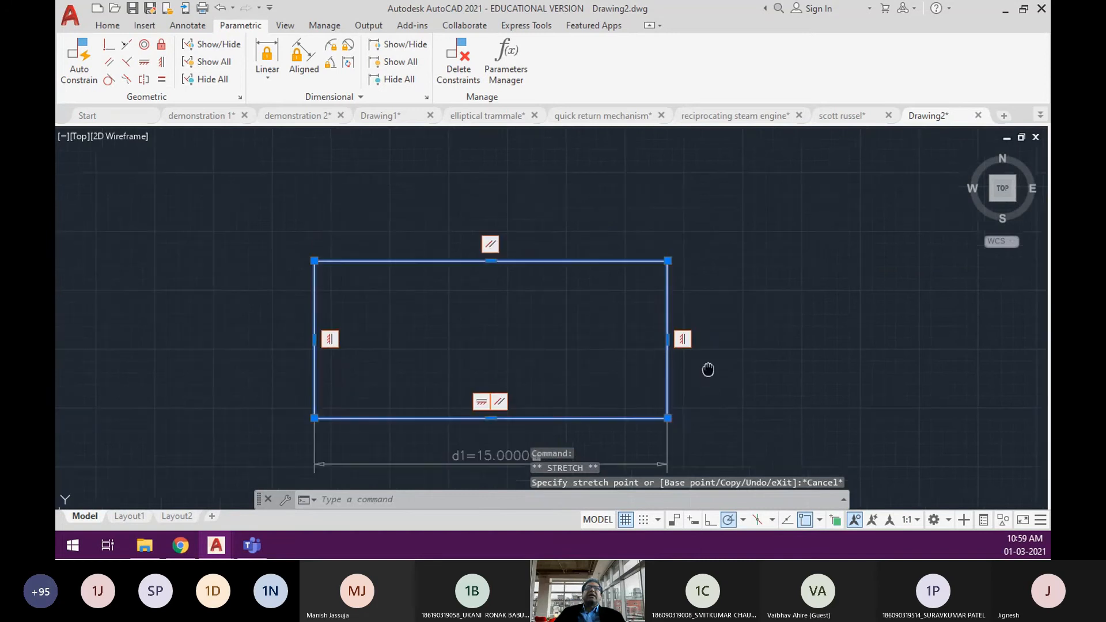
left_click(667, 264)
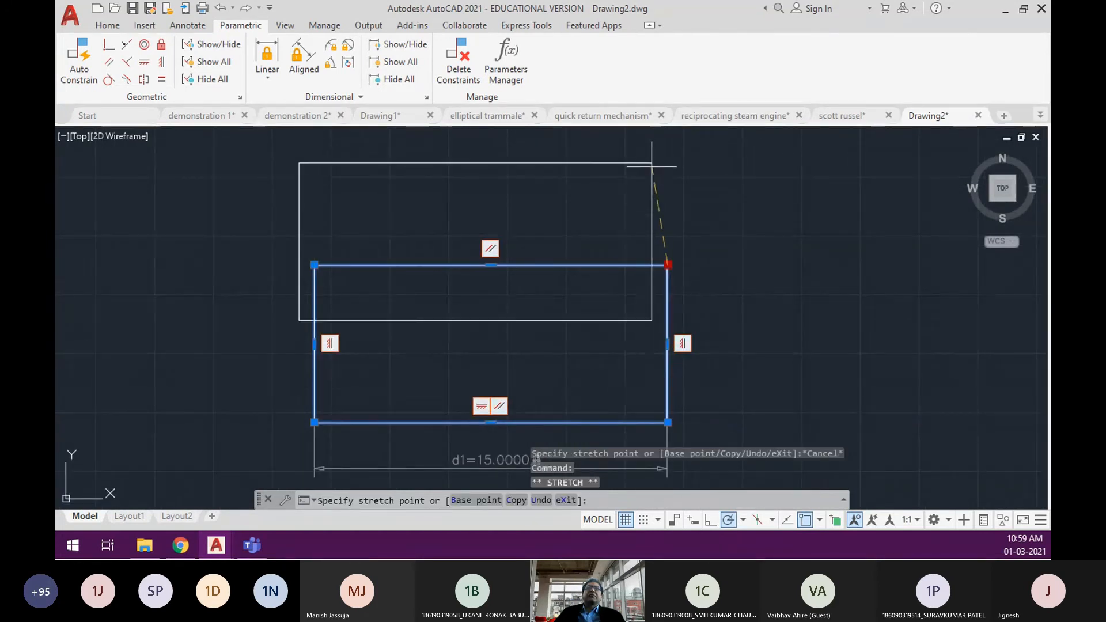
key("Escape")
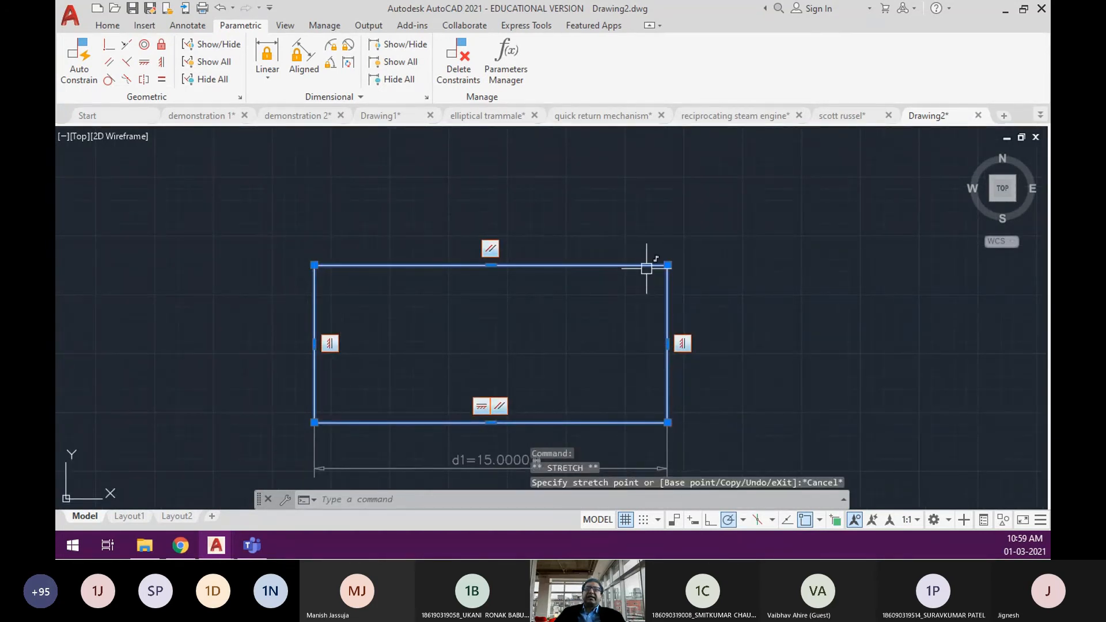
Draw a long vertical line to the left of the rectangle, extending above and below it.
scroll(570, 305, "down", 2)
middle_click_drag(574, 357, 573, 308)
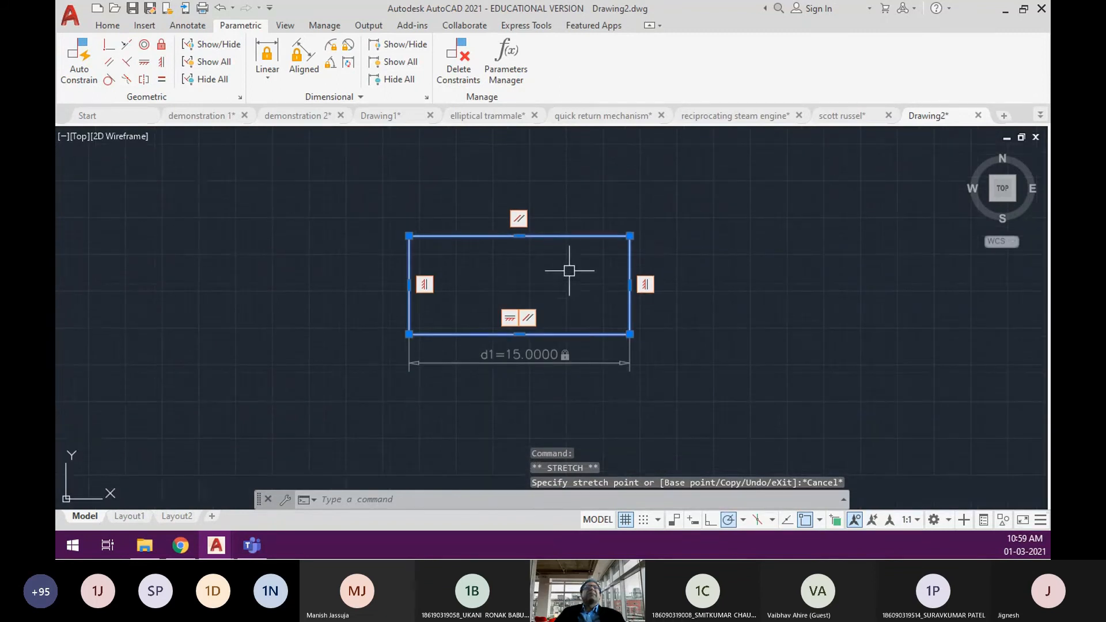
scroll(570, 269, "down", 2)
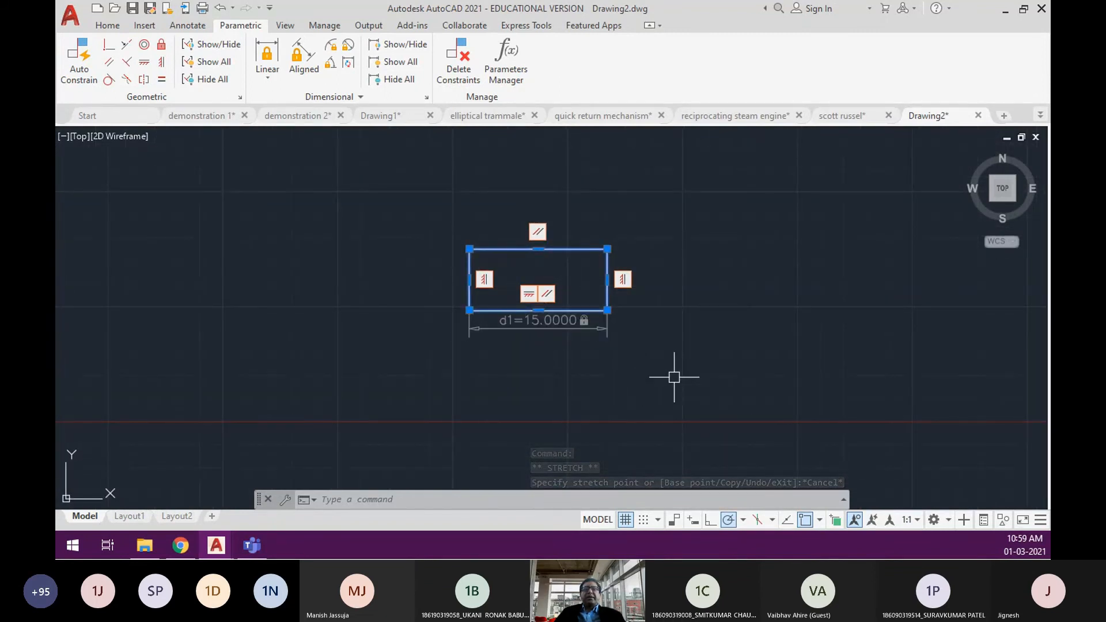
type("l")
key("Return")
left_click(282, 165)
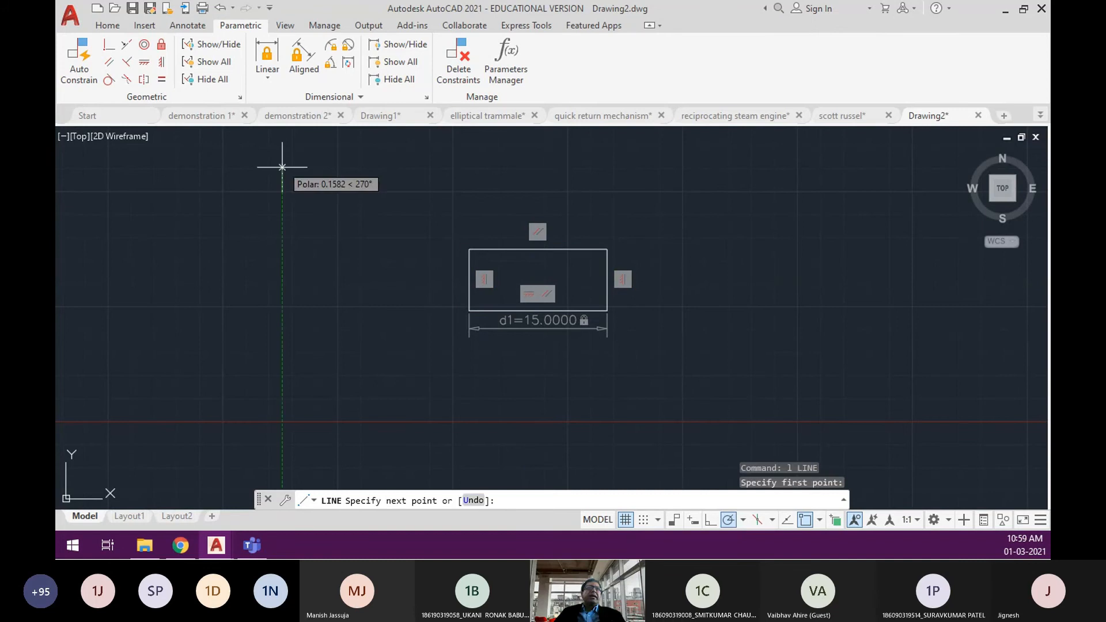
left_click(282, 444)
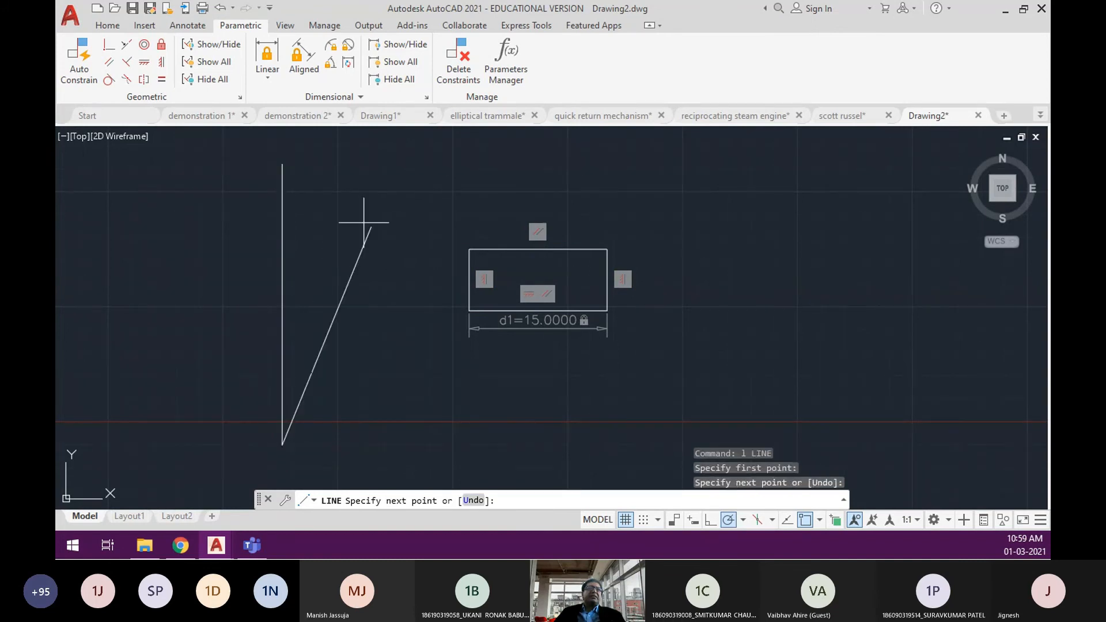
key("Return")
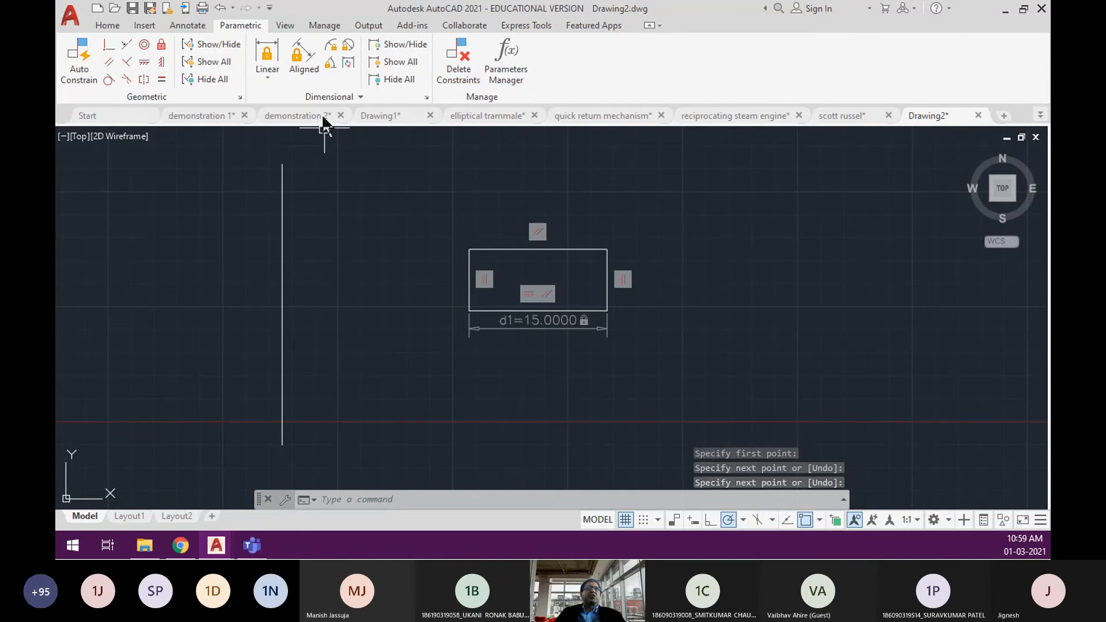
Apply a Fix constraint to the whole vertical line using the Object option.
left_click(162, 44)
left_click(162, 44)
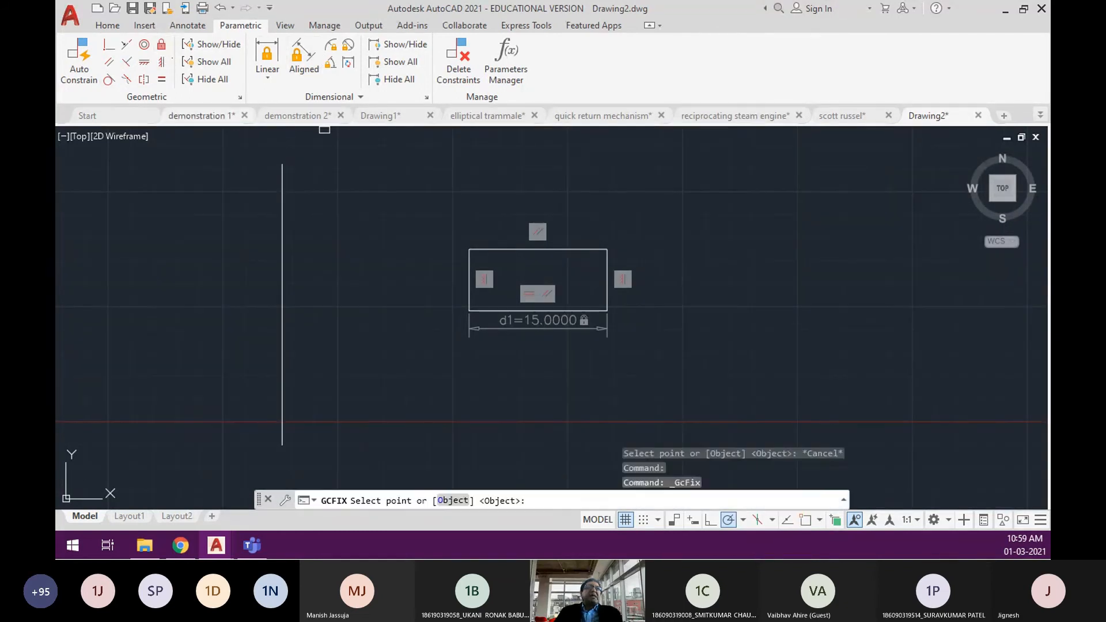
left_click(453, 500)
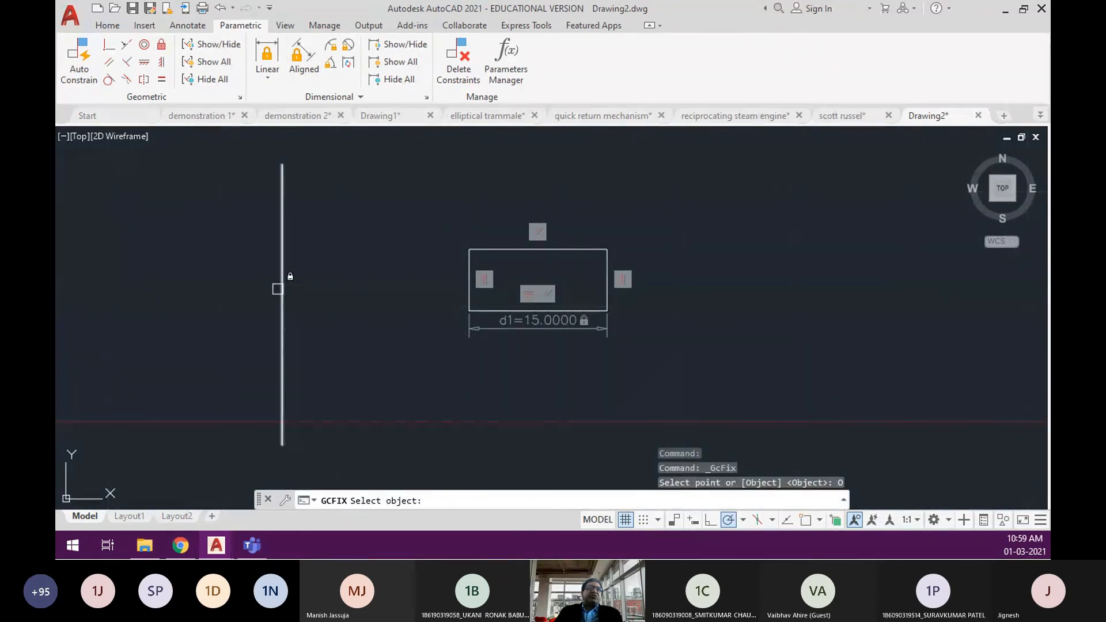
left_click(278, 288)
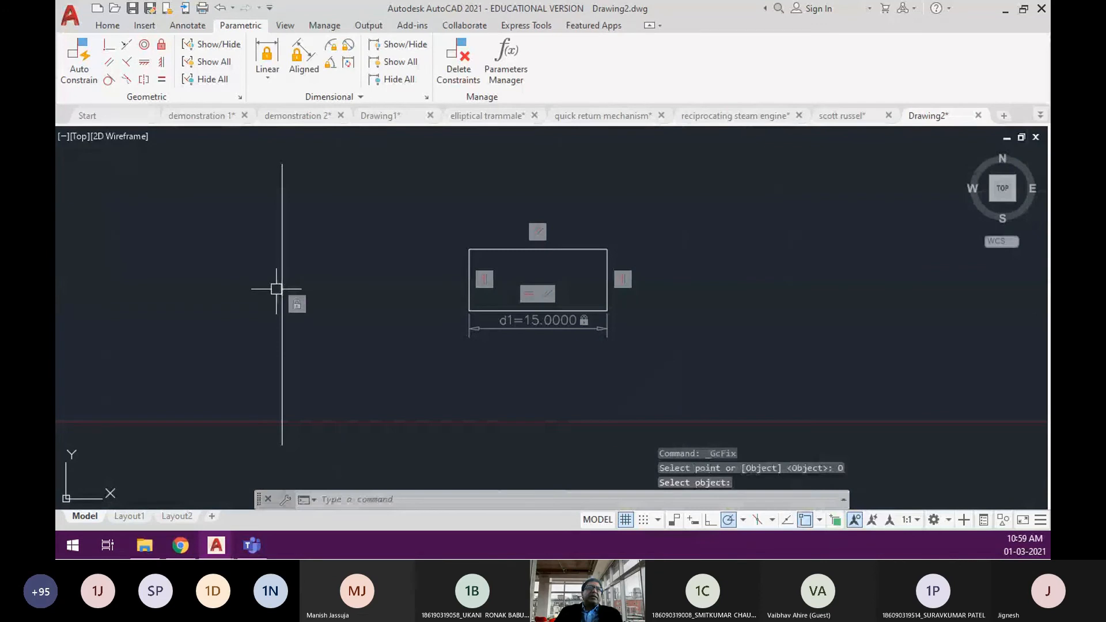
Try to add a Vertical constraint to the fixed line, then cancel the command.
left_click(162, 61)
left_click(282, 221)
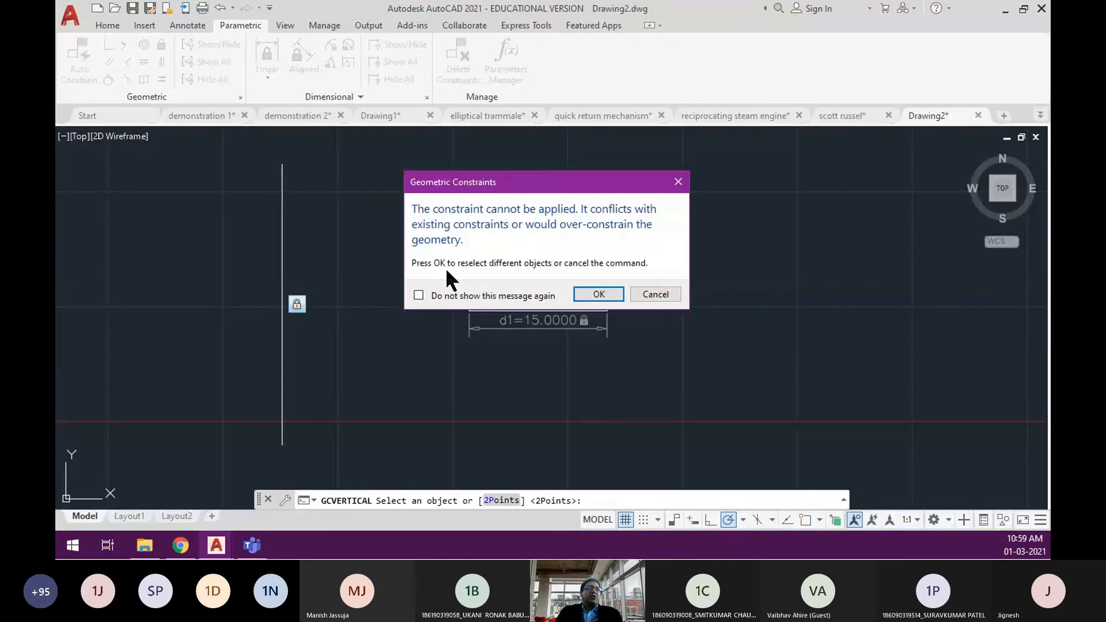
left_click(661, 296)
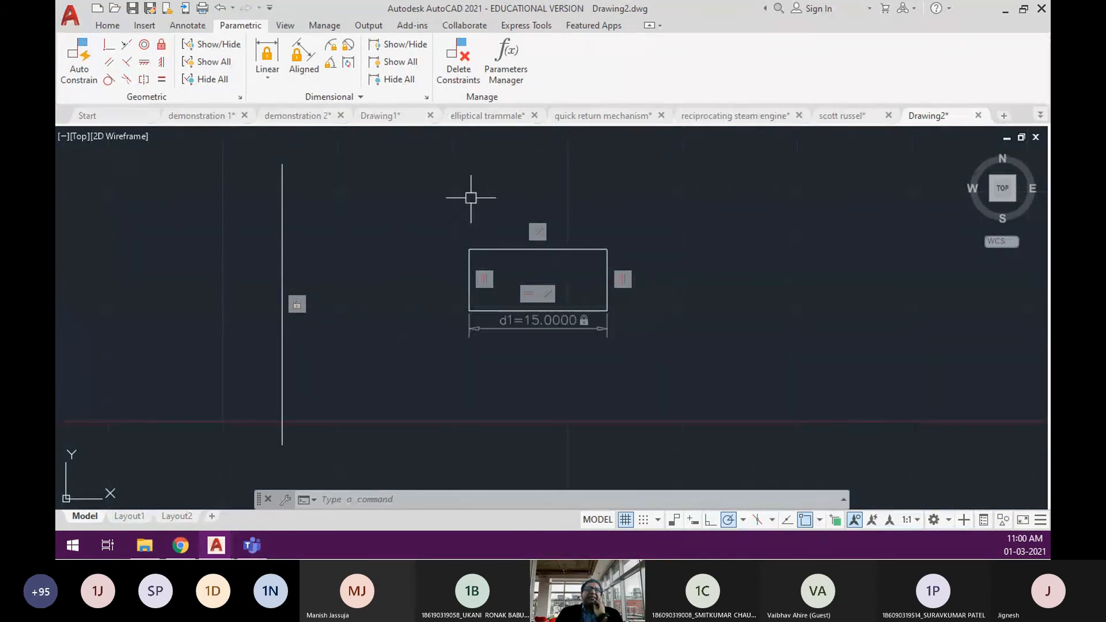
Apply a Collinear constraint between the rectangle's left edge and the fixed vertical line.
left_click(126, 44)
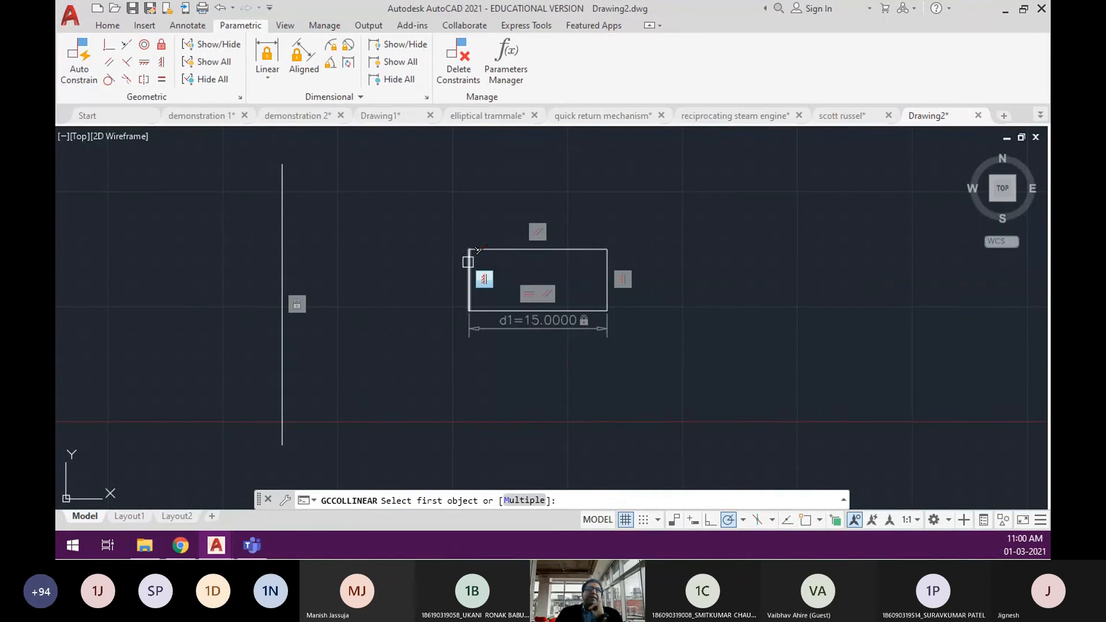
left_click(467, 262)
left_click(282, 190)
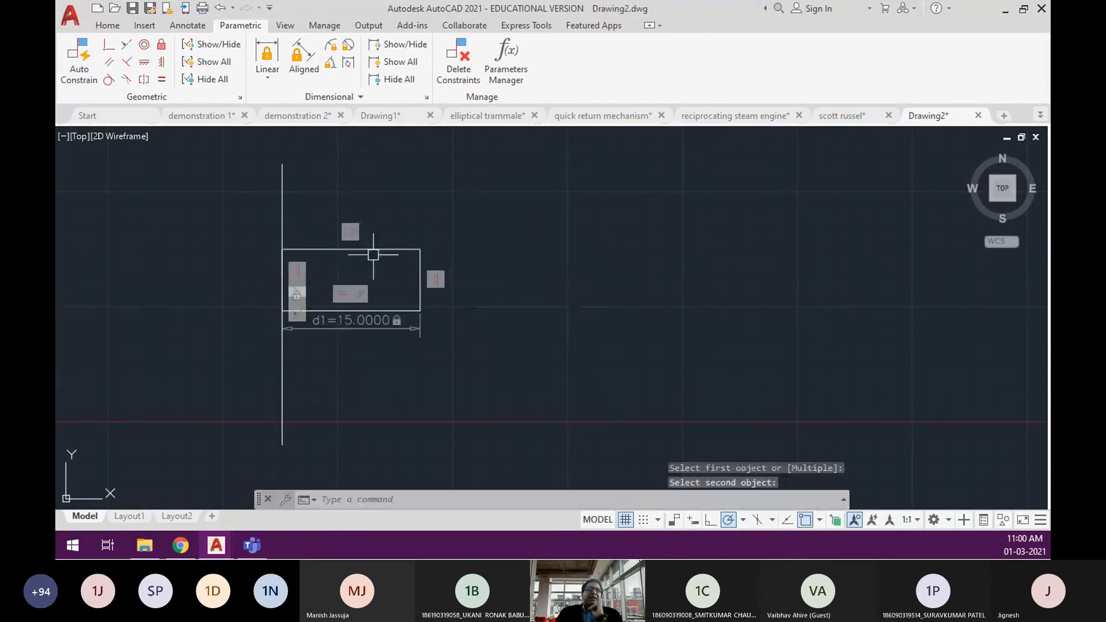
Try to stretch the rectangle by its upper-right corner while it is attached to the fixed line, then cancel the stretch.
middle_click_drag(548, 365, 634, 365)
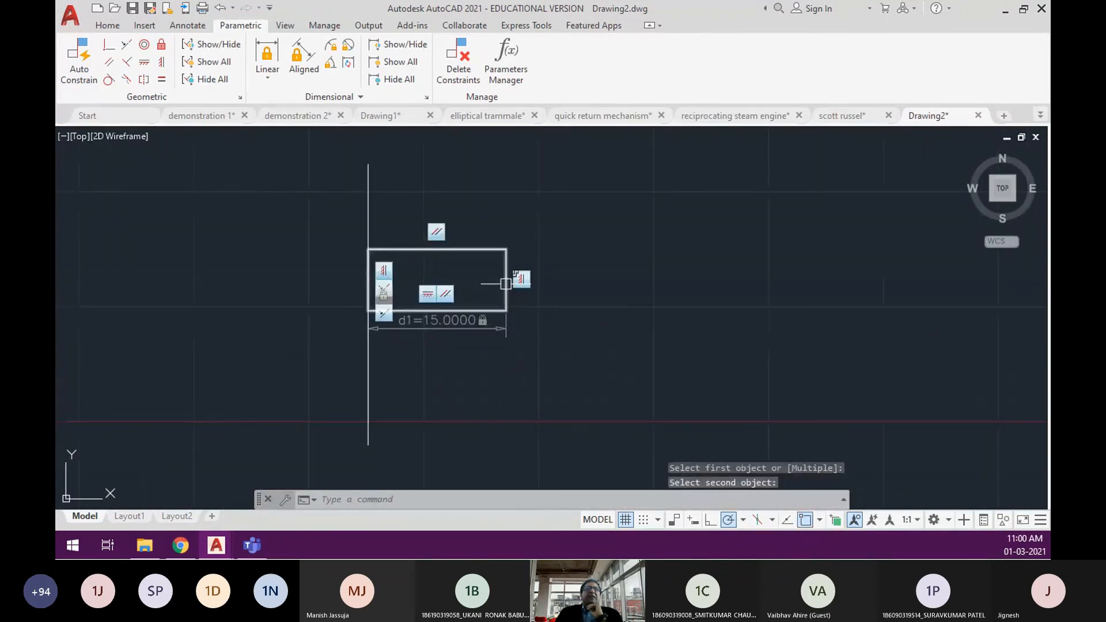
left_click(500, 273)
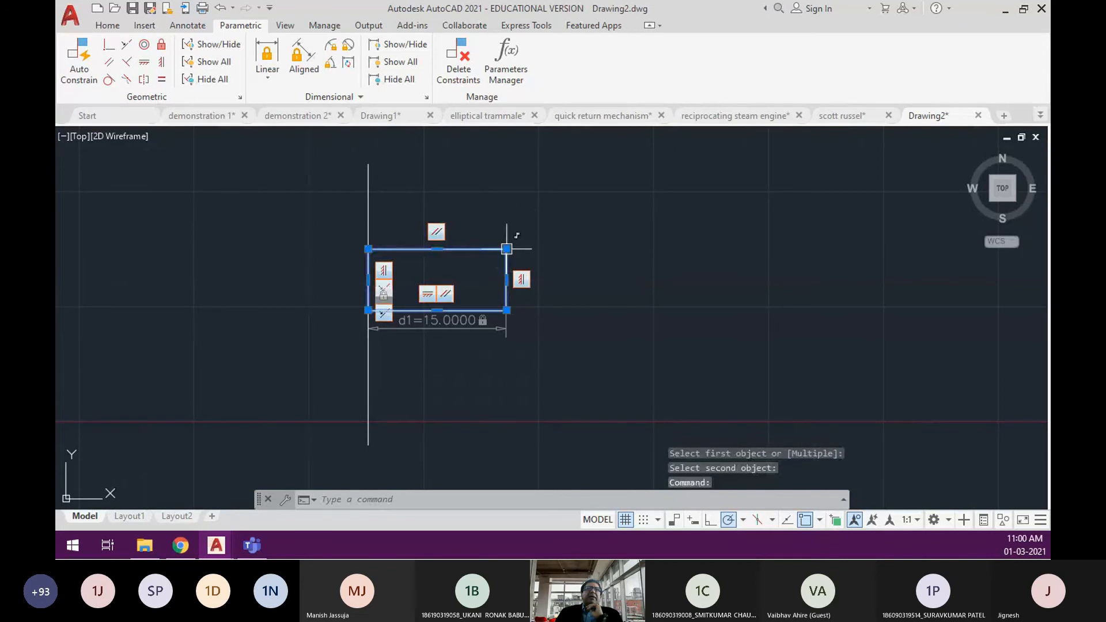
left_click(506, 248)
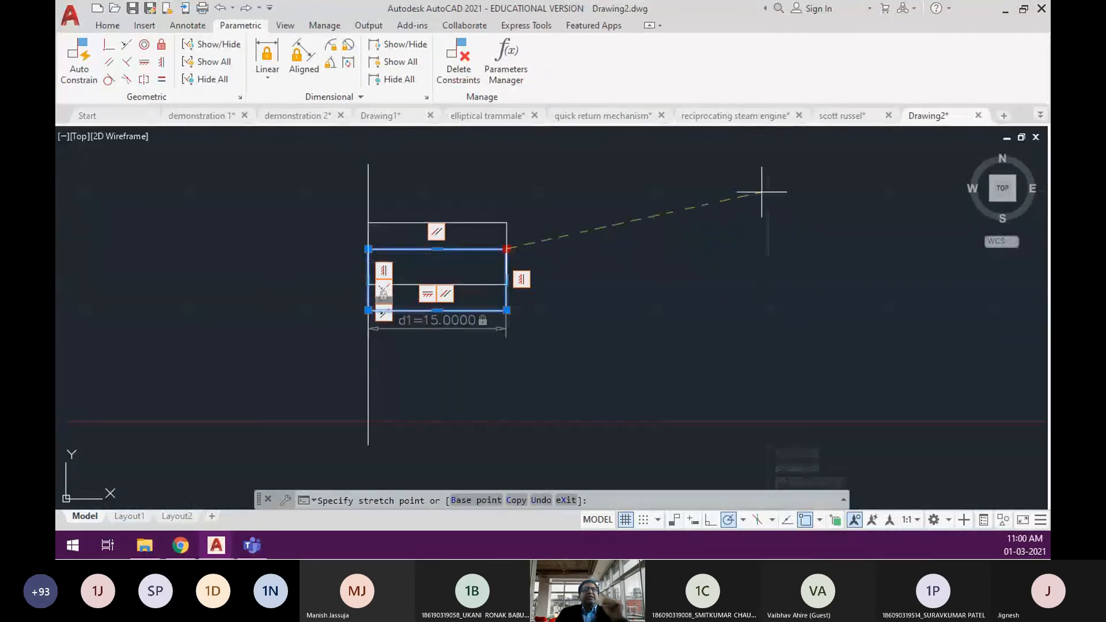
key("Escape")
key("Escape")
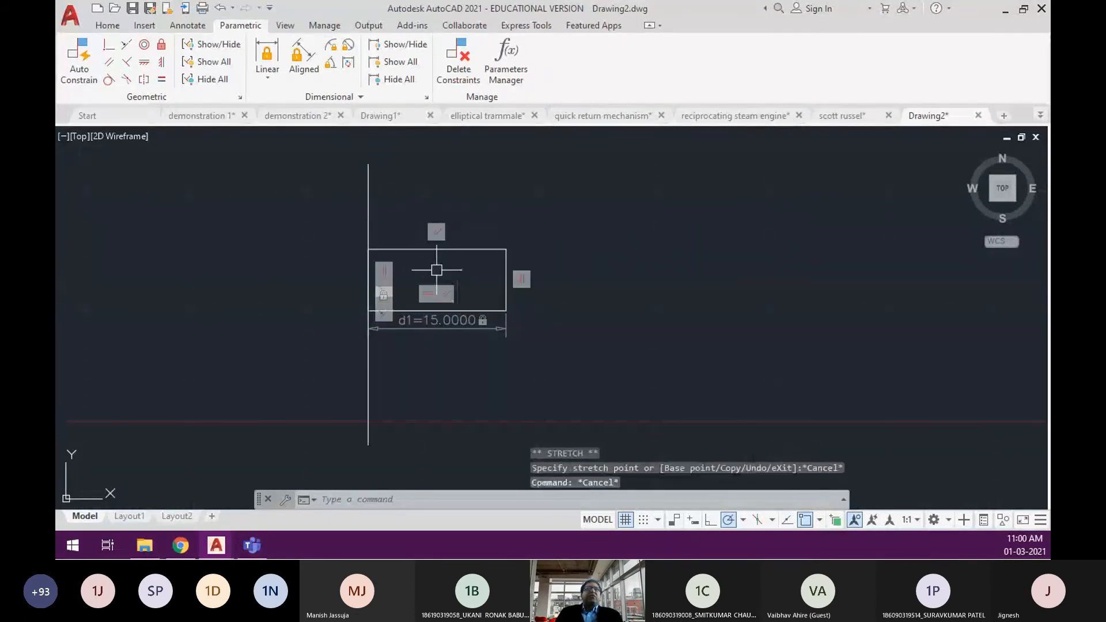
Add a Linear dimensional constraint of 7 to the rectangle's height between its two right corners.
scroll(441, 272, "up", 4)
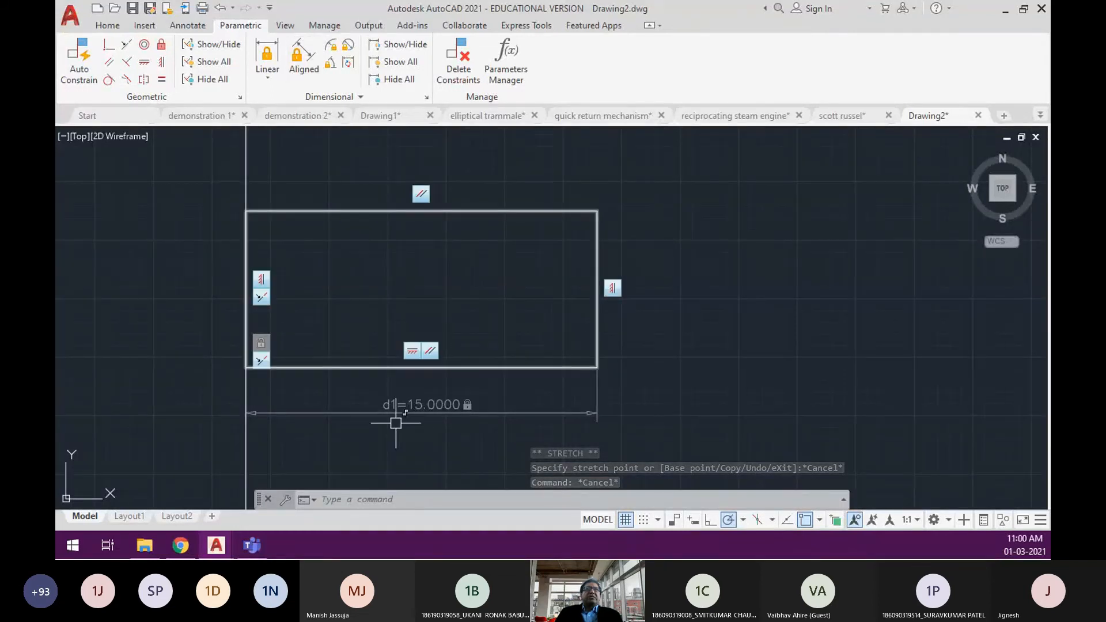
left_click(268, 58)
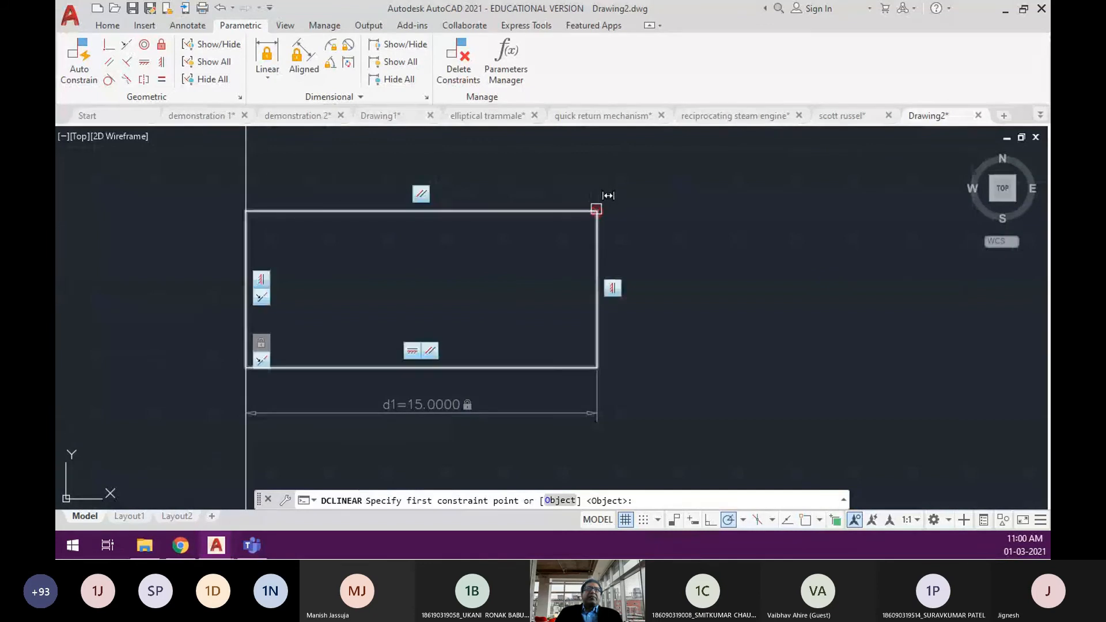
left_click(599, 208)
left_click(597, 363)
left_click(671, 314)
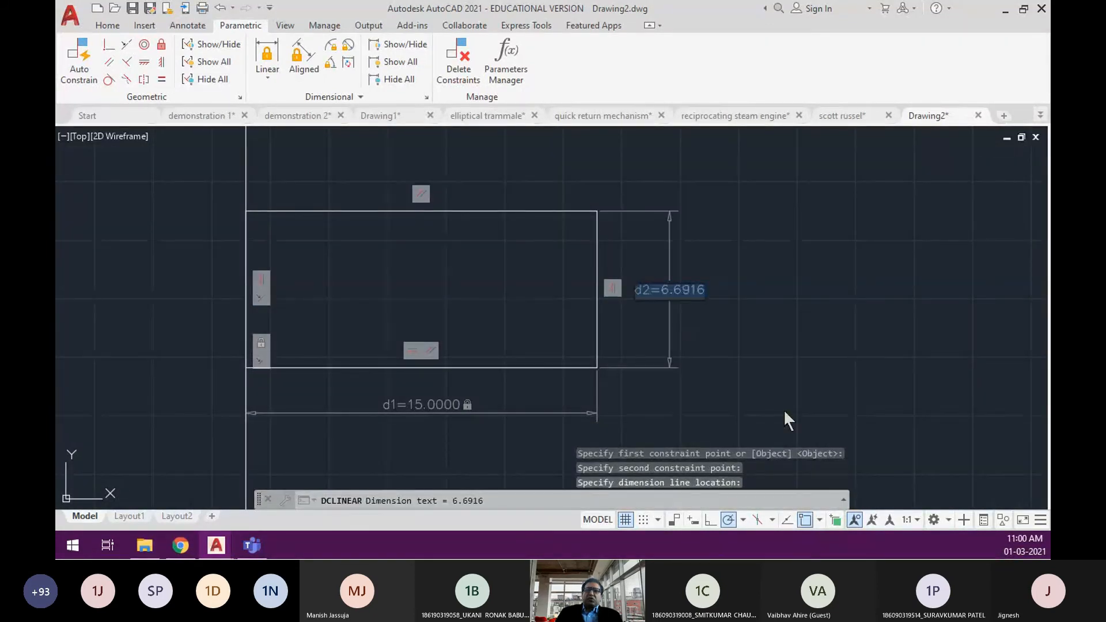
type("7")
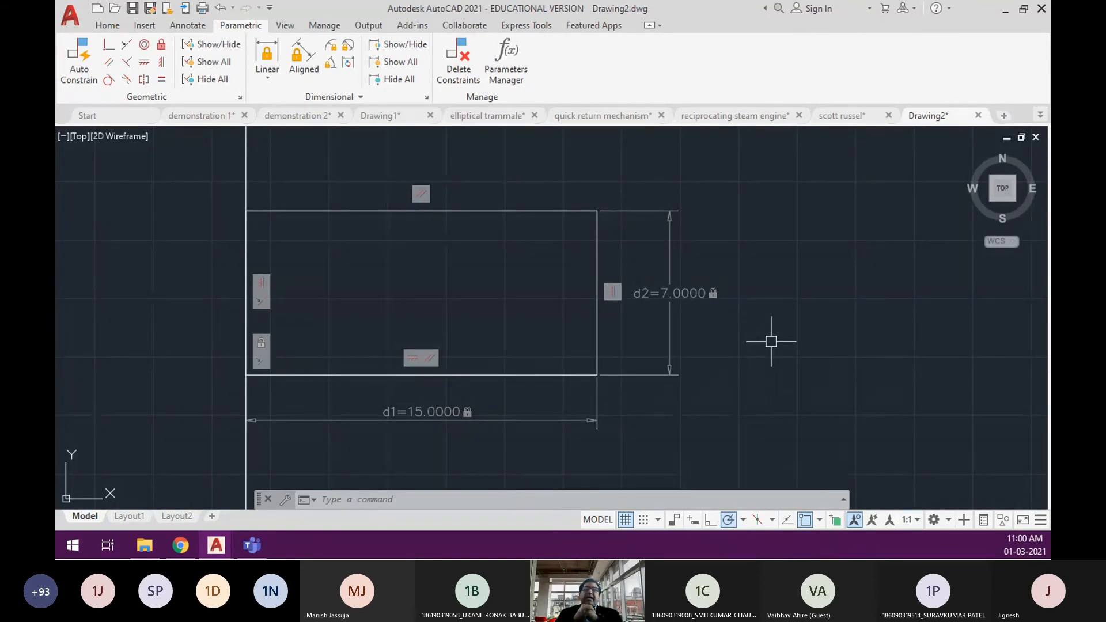
left_click(108, 25)
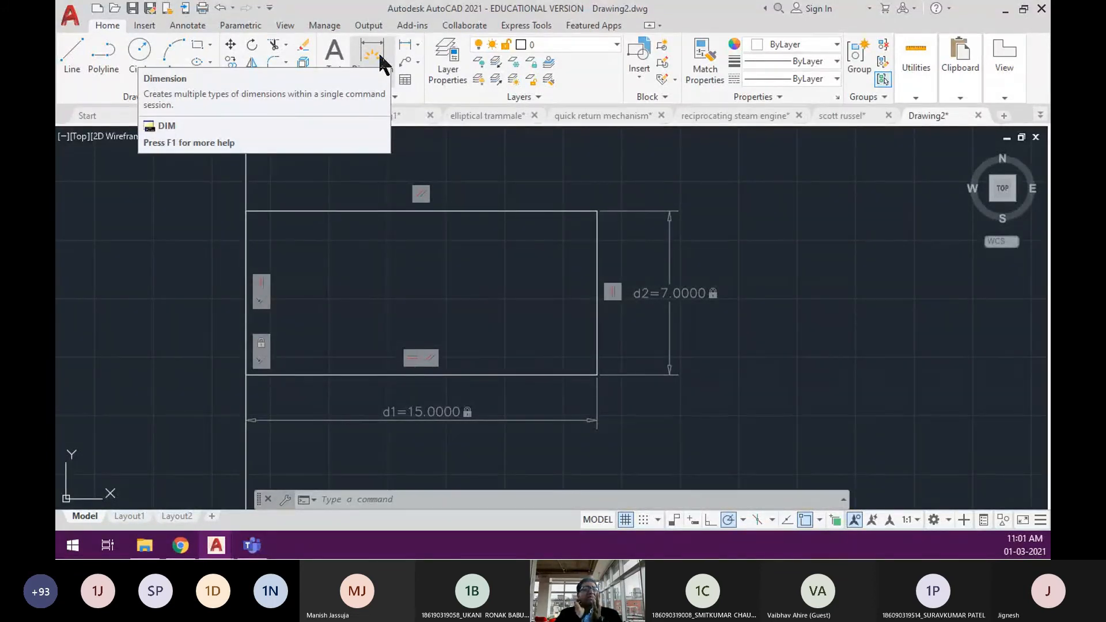
left_click(256, 29)
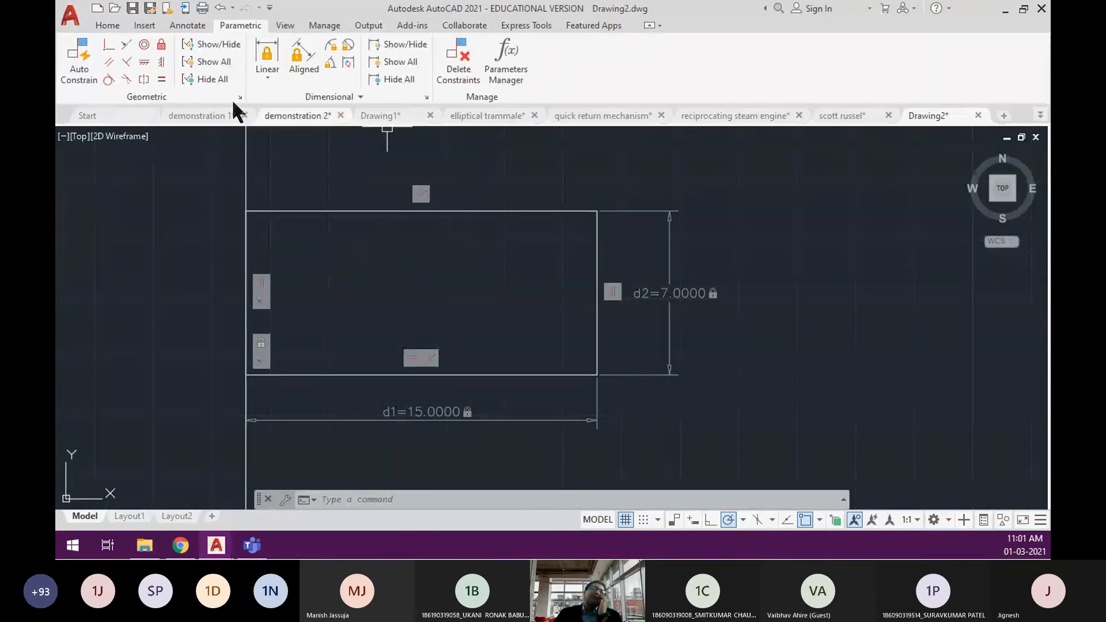
Set the rectangle's width constraint to 20 and its height constraint to 14.
double_click(421, 411)
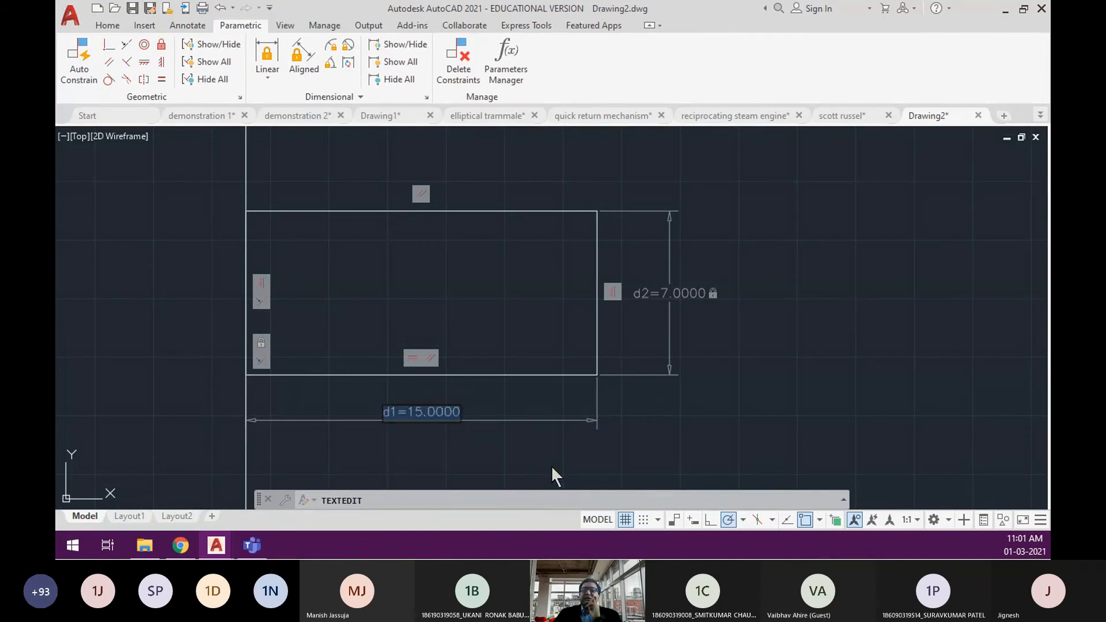
type("20")
key("Return")
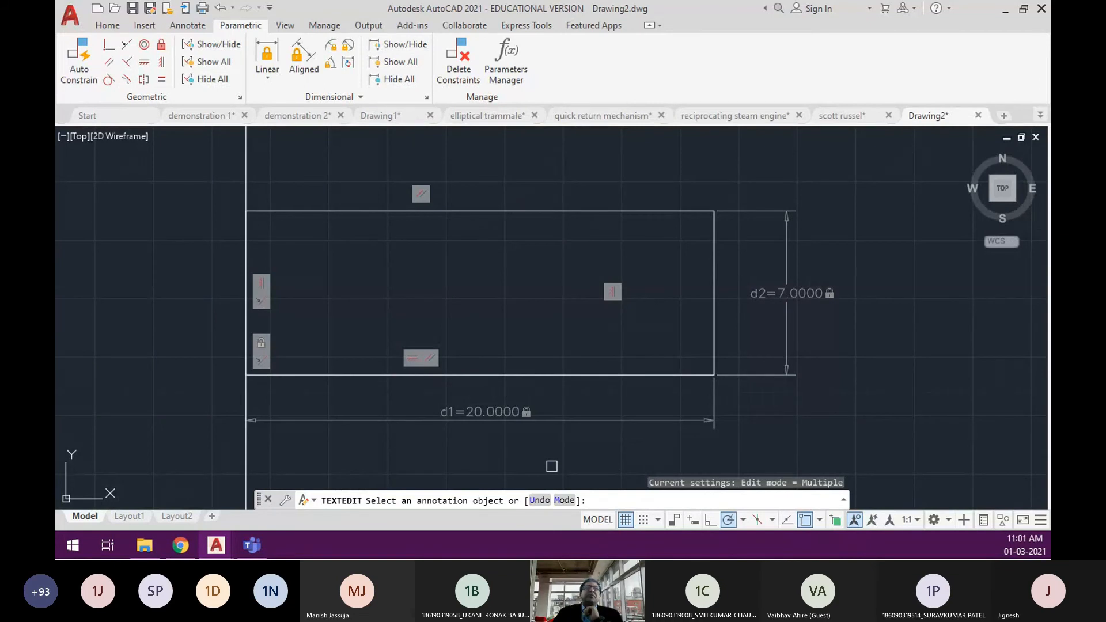
left_click(828, 299)
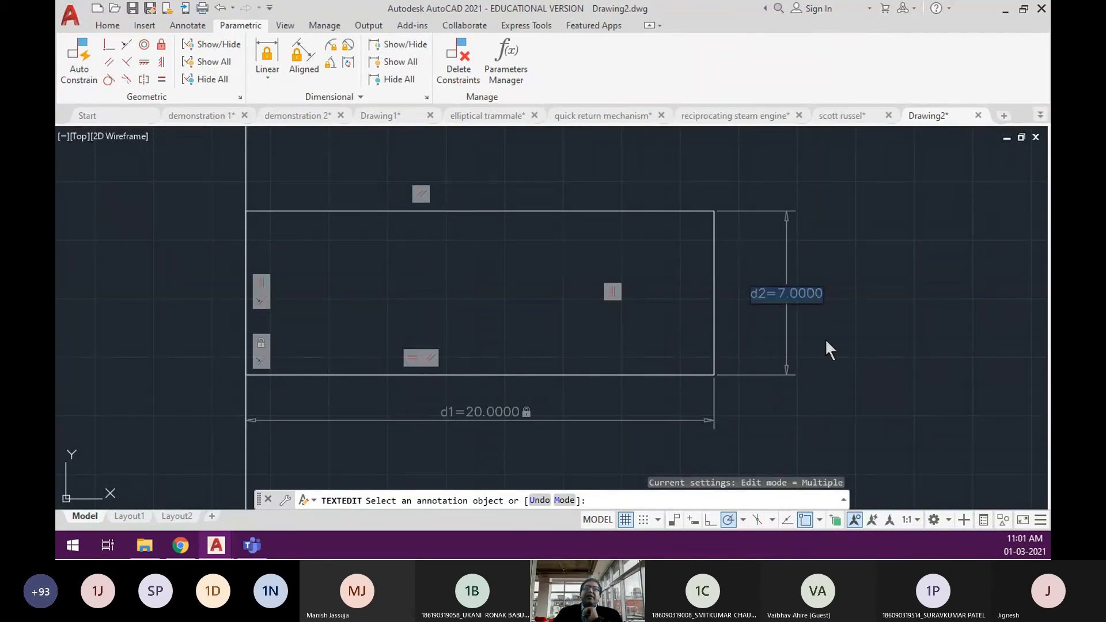
type("14")
key("Return")
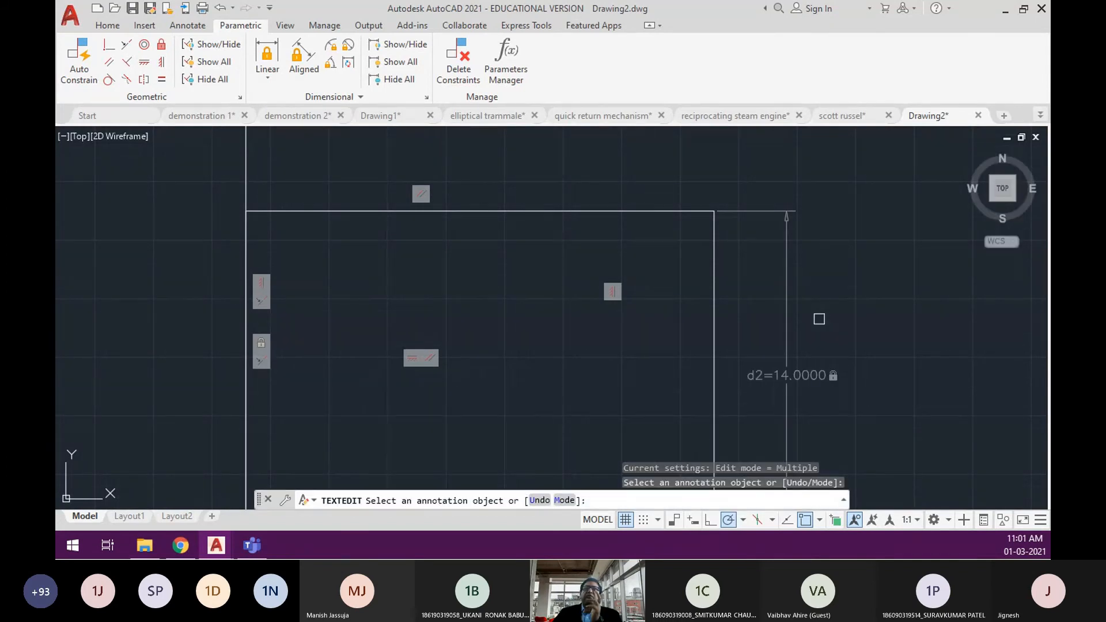
scroll(602, 293, "down", 2)
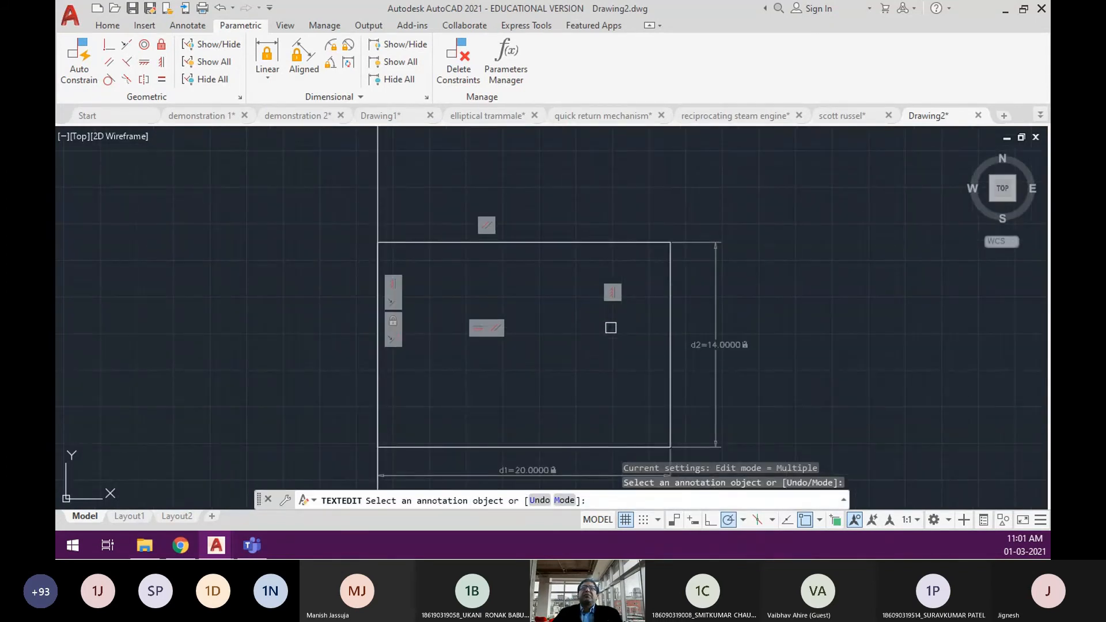
mouse_move(590, 358)
middle_mouse_down()
mouse_move(534, 363)
mouse_move(501, 333)
middle_mouse_up()
key("Return")
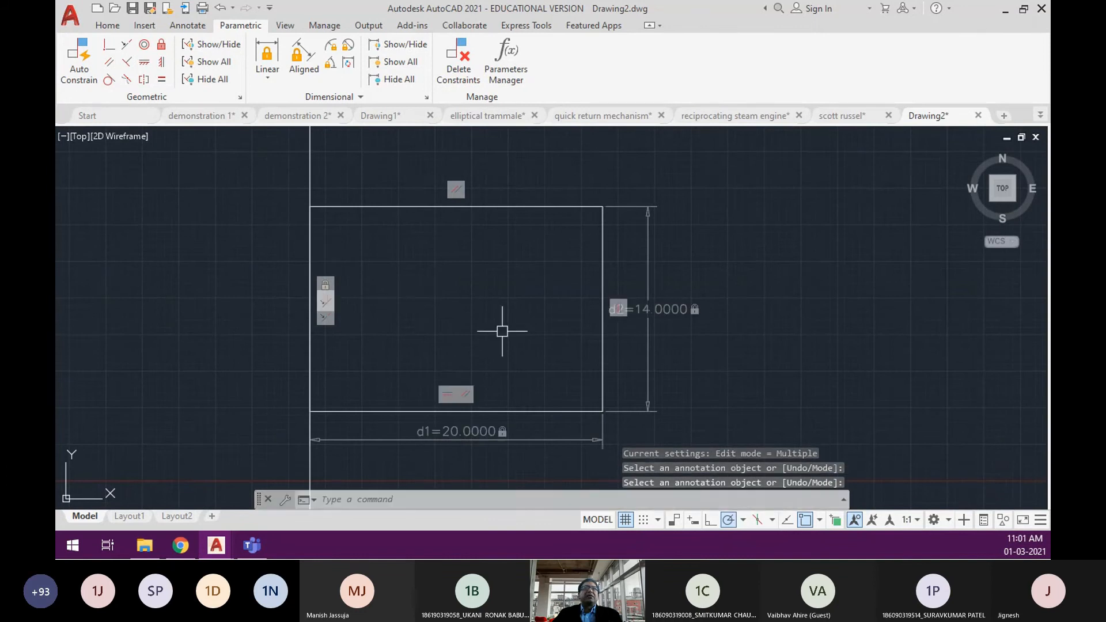
Erase the rectangle, the vertical line and their constraints with a crossing selection.
scroll(502, 331, "down", 2)
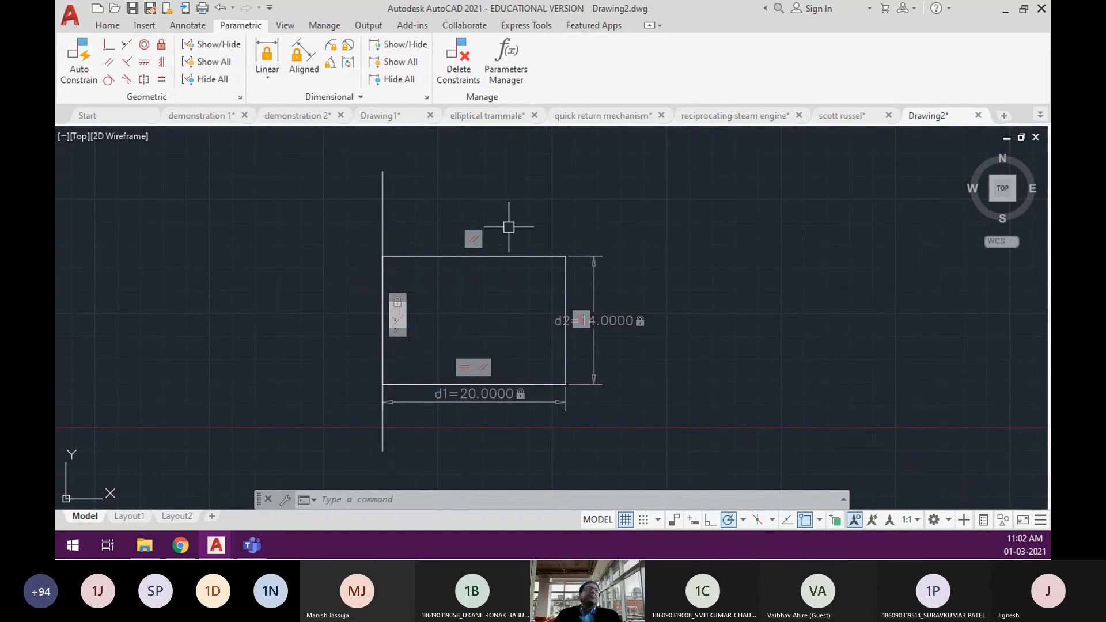
type("e")
key("Return")
left_click(613, 436)
left_click(296, 202)
key("Return")
Draw a single sloping line about 16.9 units long, running from upper right down to lower left.
type("l")
key("Return")
left_click(588, 228)
left_click(463, 315)
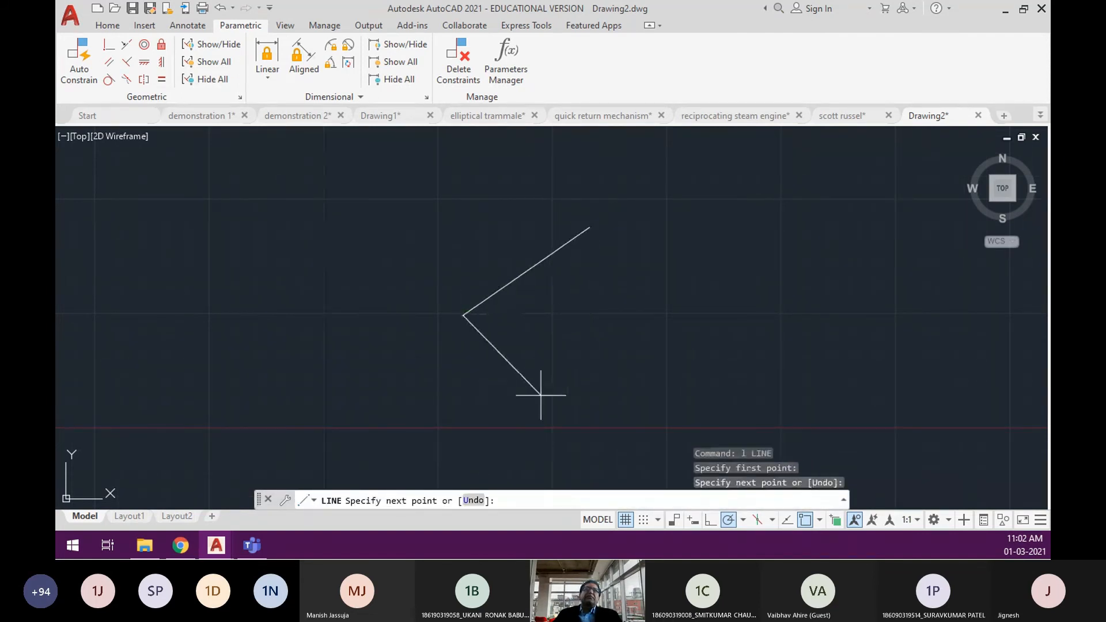
key("Return")
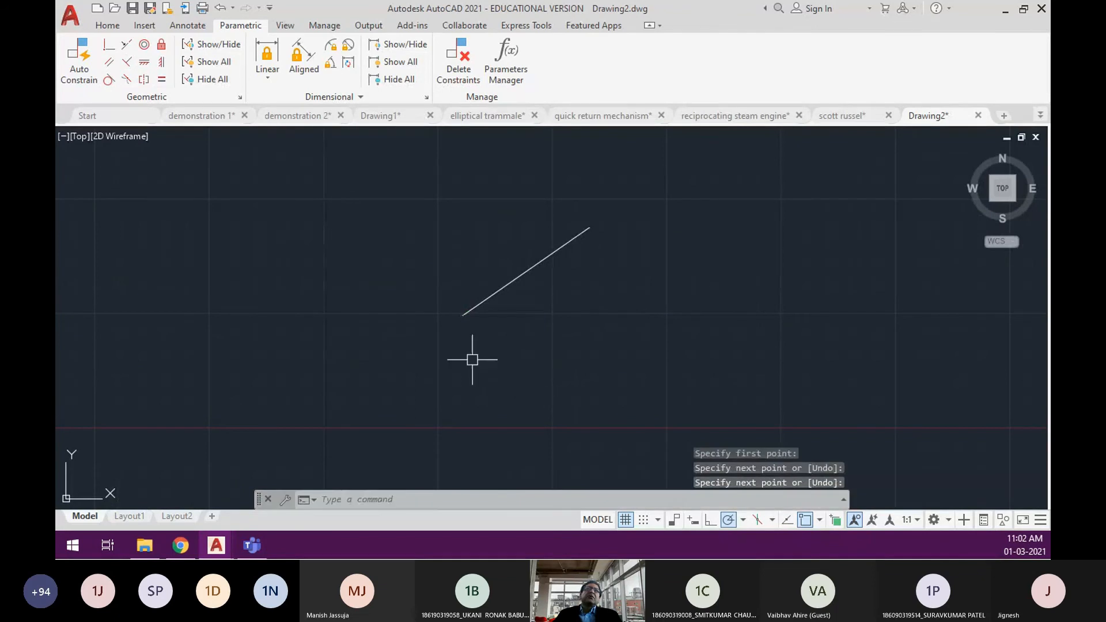
Try a Linear dimensional constraint between the sloping line's two endpoints, then cancel the command.
left_click(268, 61)
left_click(459, 315)
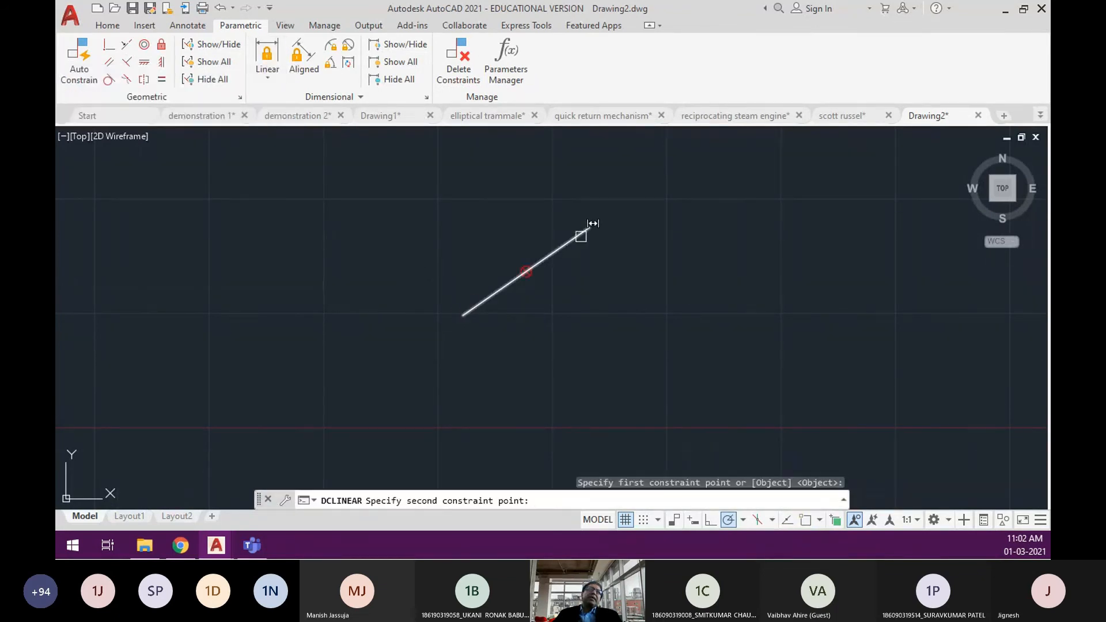
left_click(588, 225)
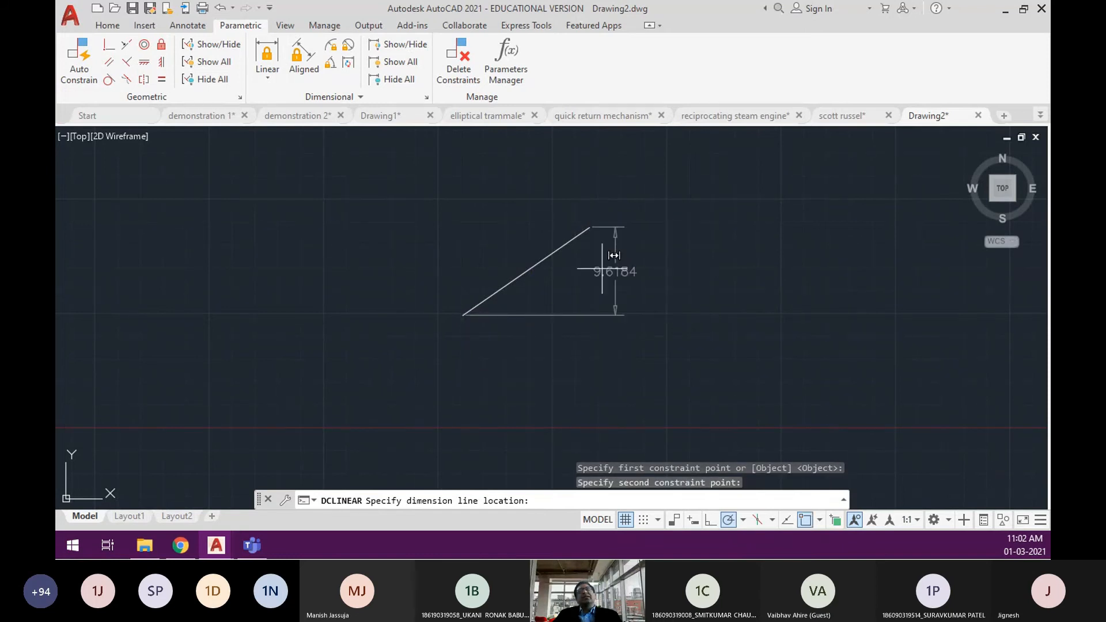
key("Escape")
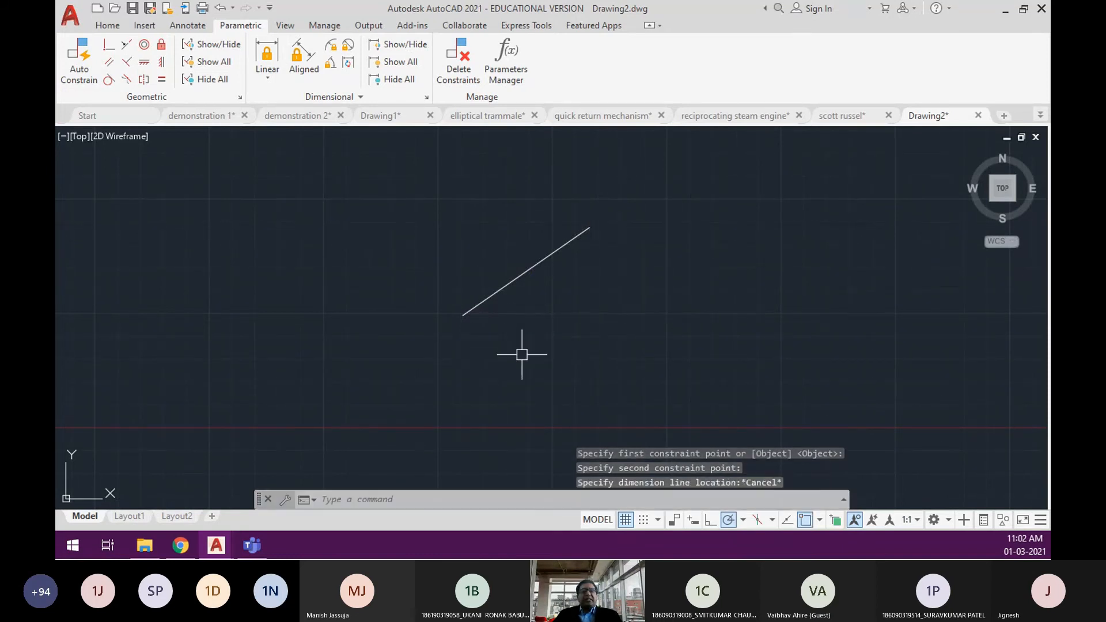
Add an Aligned dimensional constraint of 20 between the sloping line's endpoints, placed above the line.
left_click(305, 60)
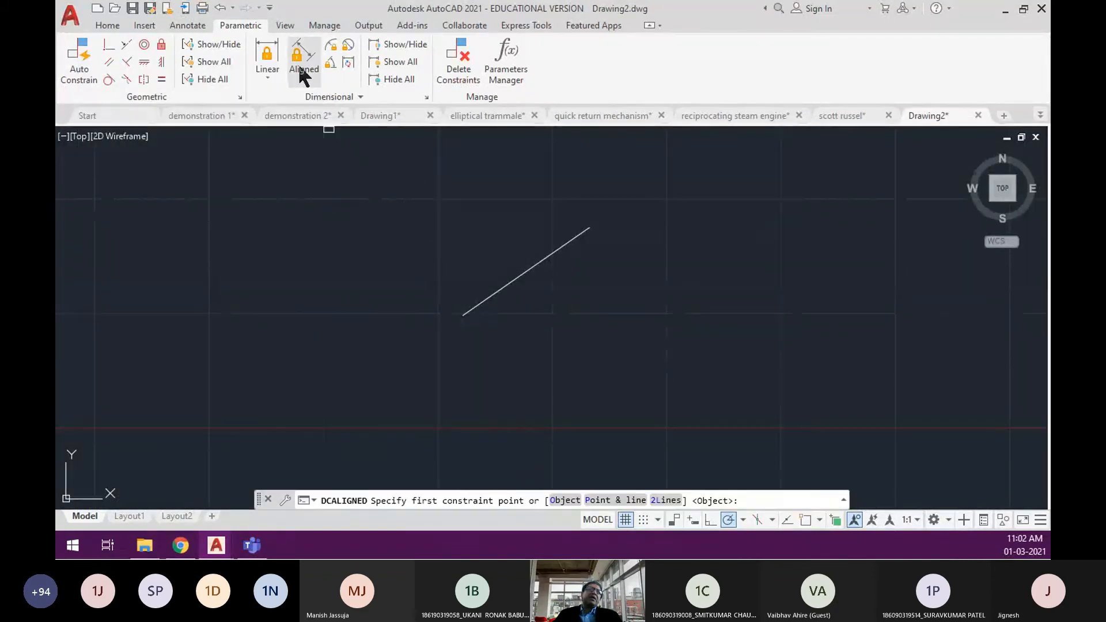
left_click(463, 314)
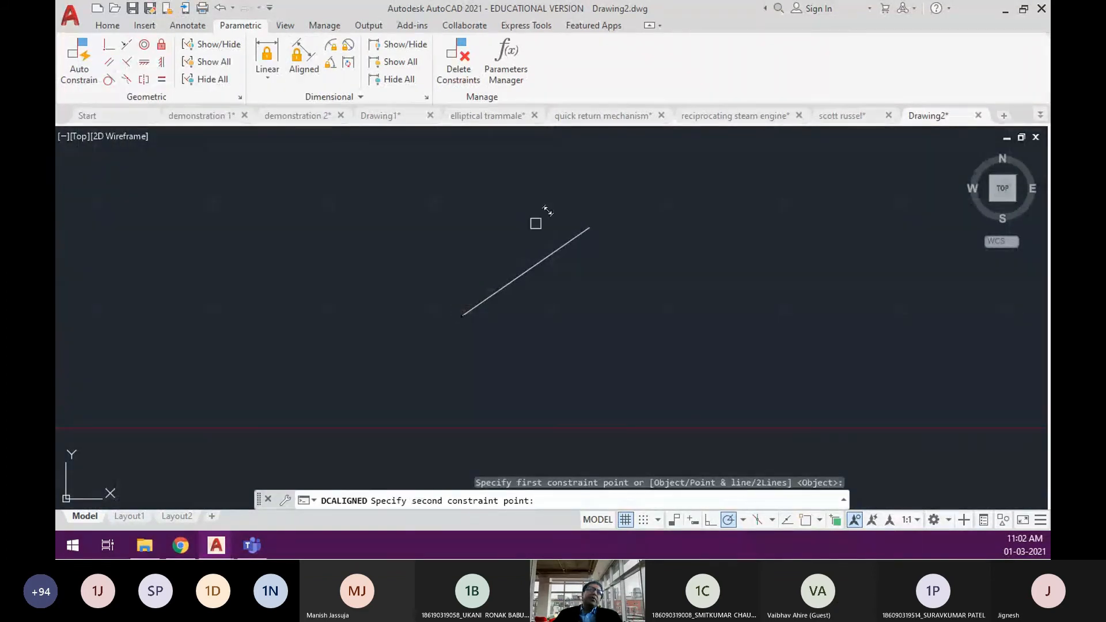
left_click(588, 228)
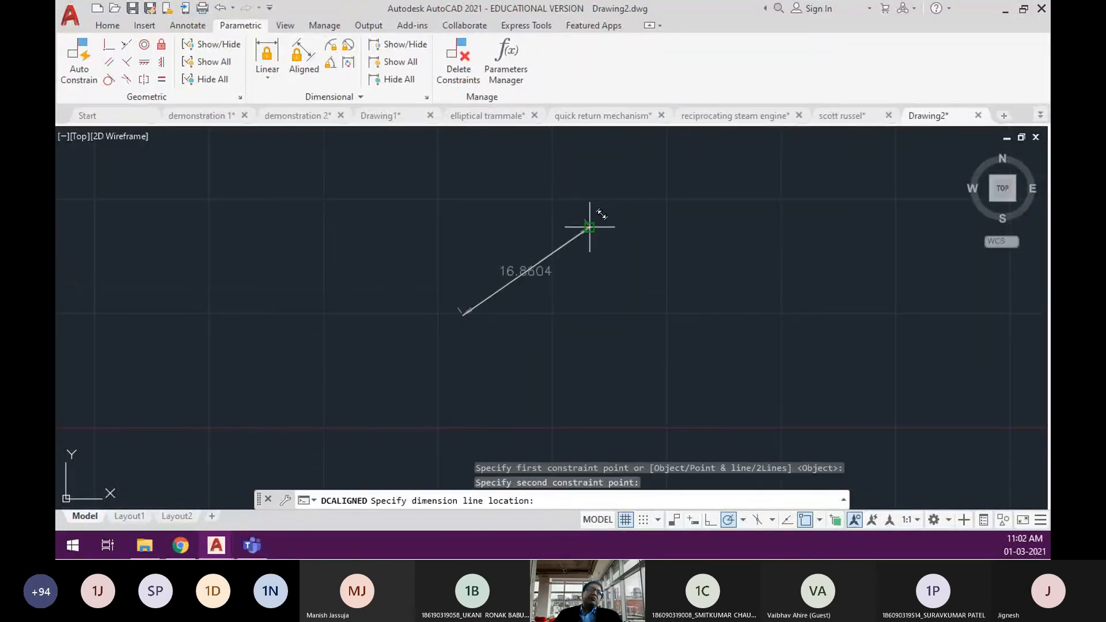
left_click(561, 199)
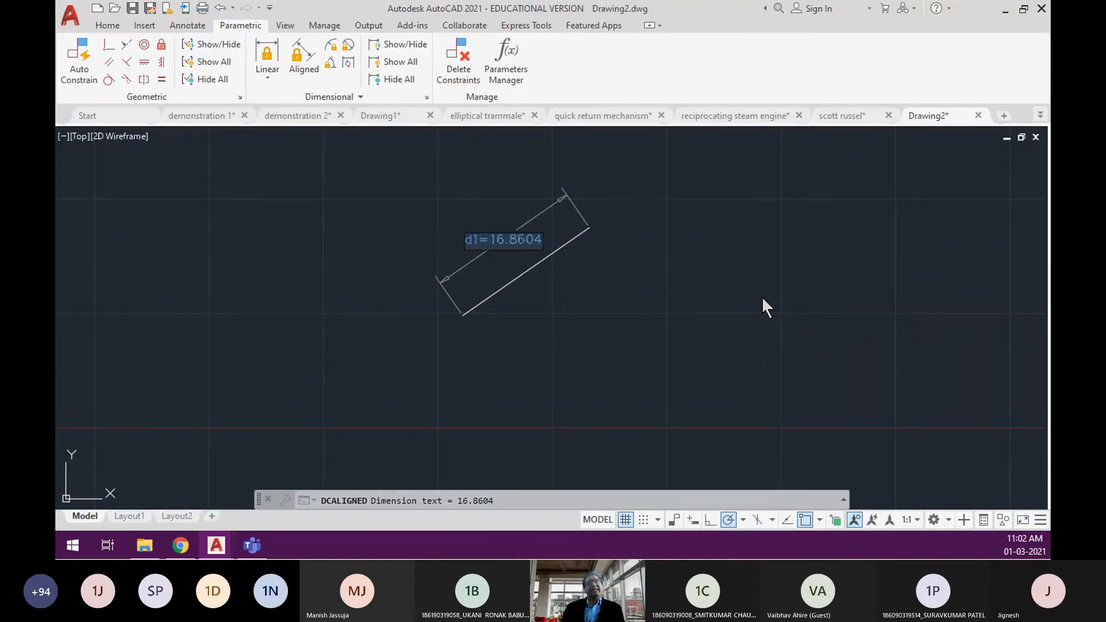
type("20")
key("Return")
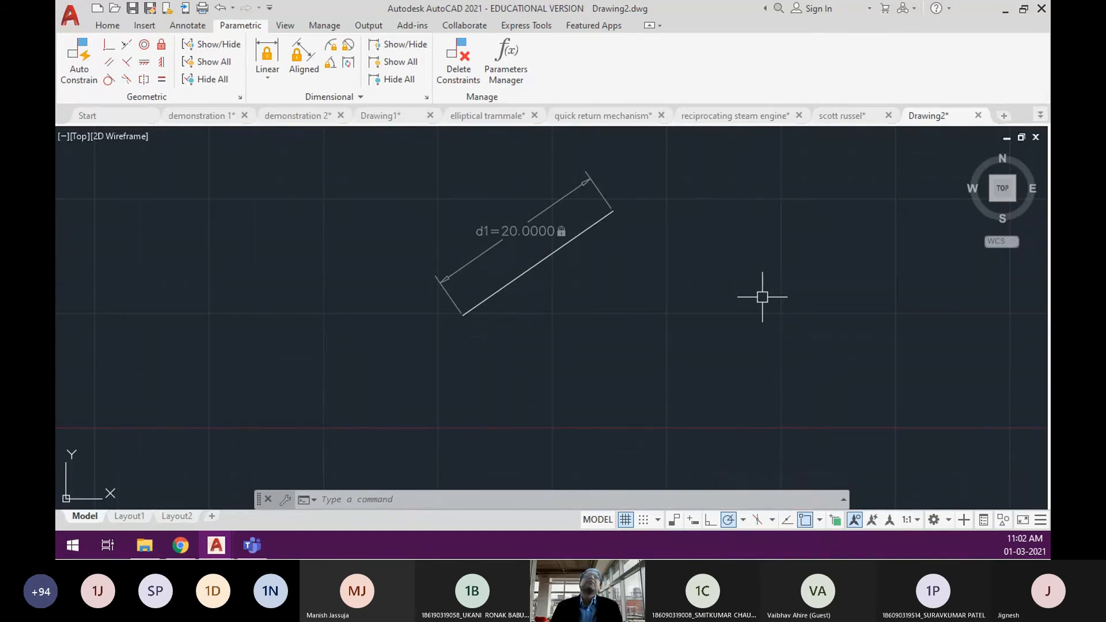
Draw two more separate sloping lines to the right of the constrained line, with roughly the same slope and length.
middle_click_drag(541, 330, 472, 355)
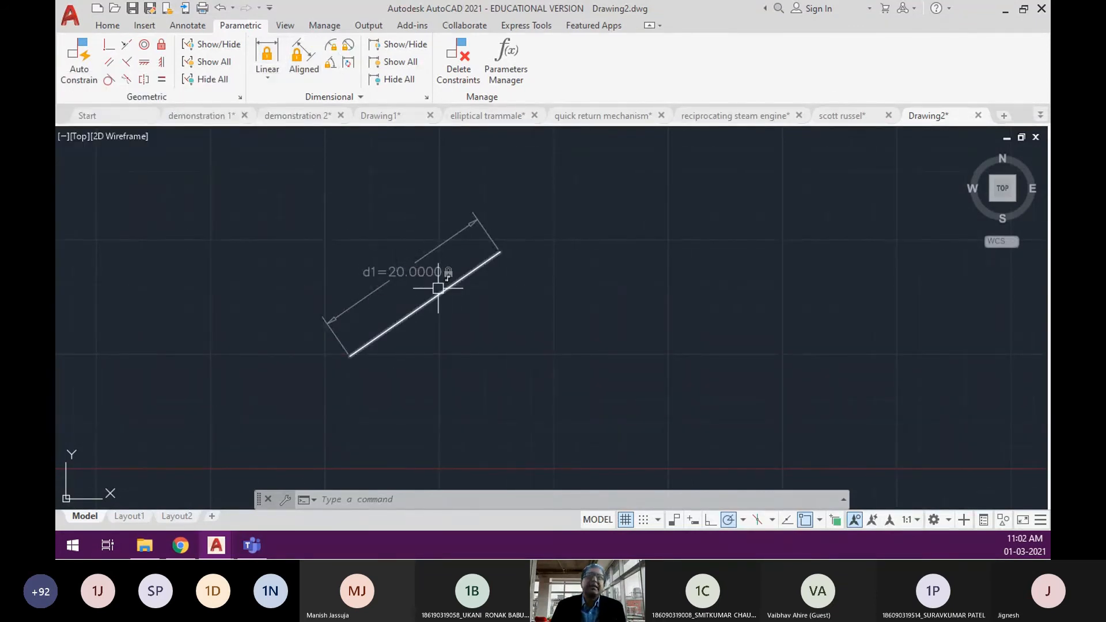
type("l")
key("Return")
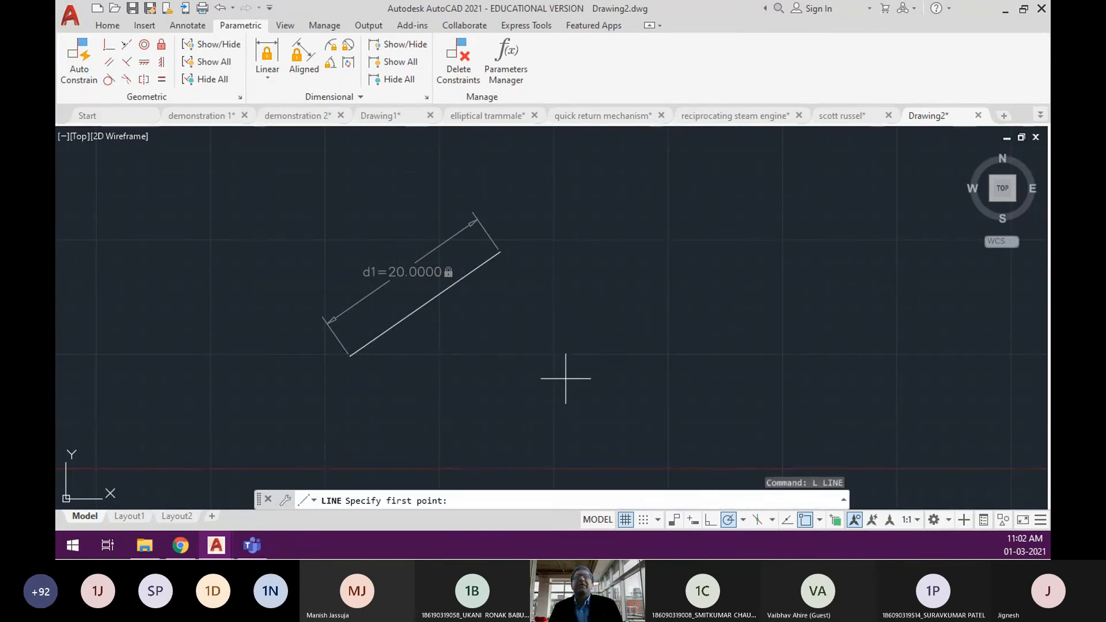
left_click(565, 378)
left_click(715, 274)
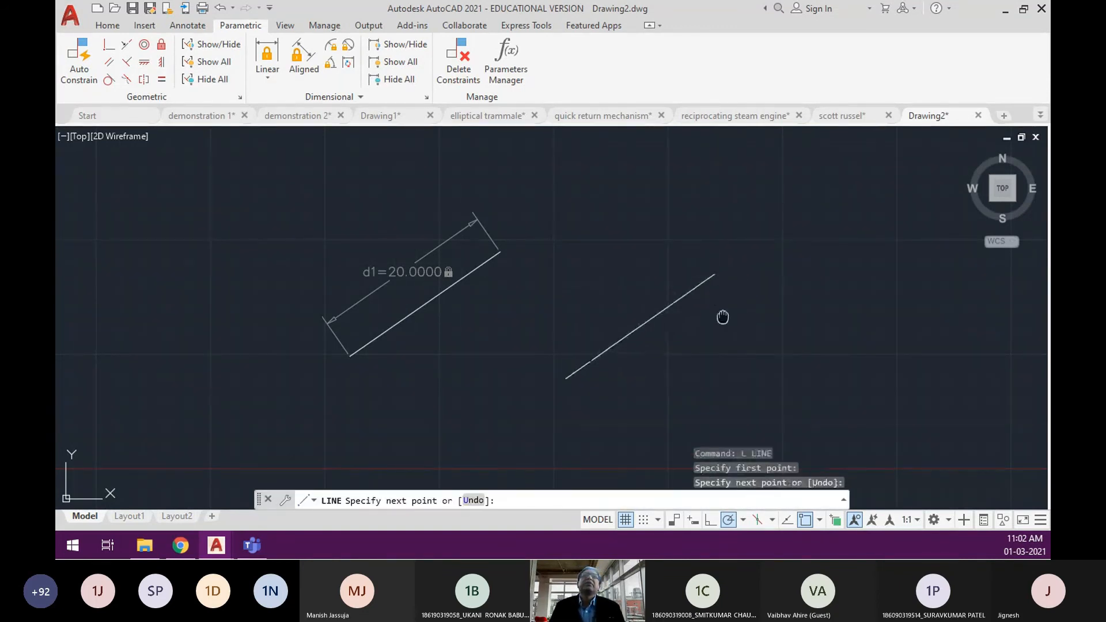
middle_click_drag(720, 316, 601, 301)
key("Return")
key("Return")
left_click(671, 378)
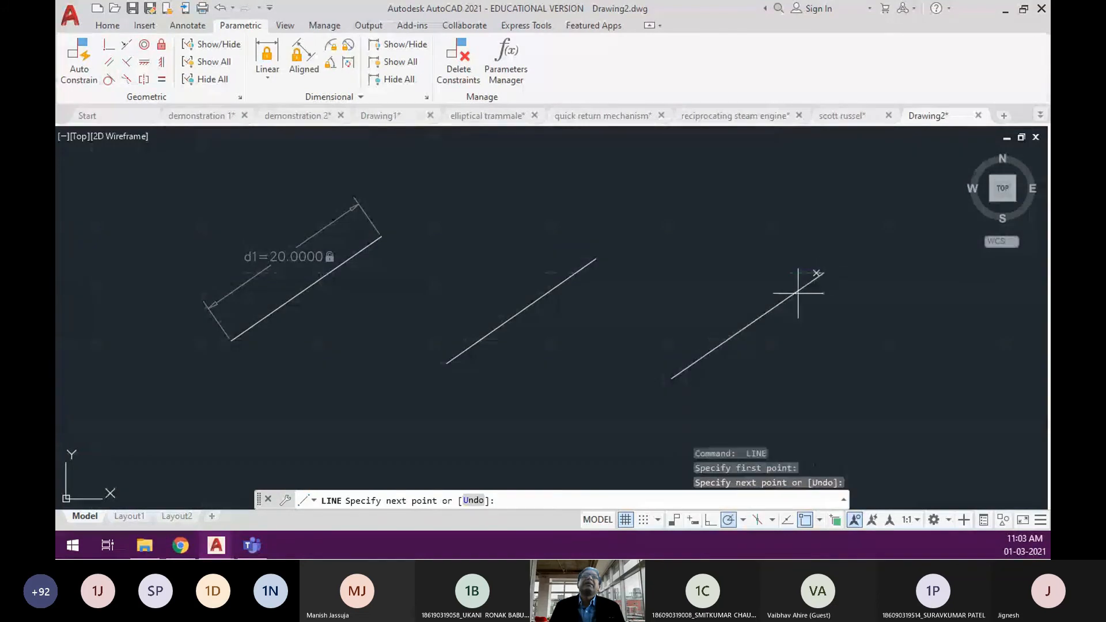
left_click(823, 273)
key("Return")
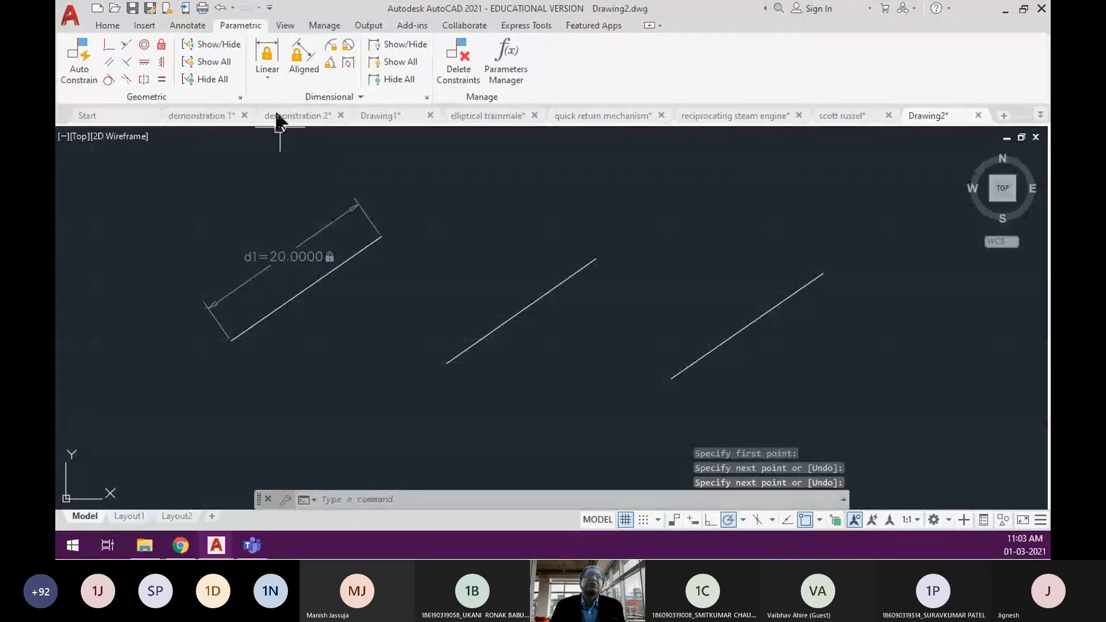
Add a horizontal Linear dimensional constraint between the middle line's endpoints, placed below the line, accepting its default value.
left_click(267, 54)
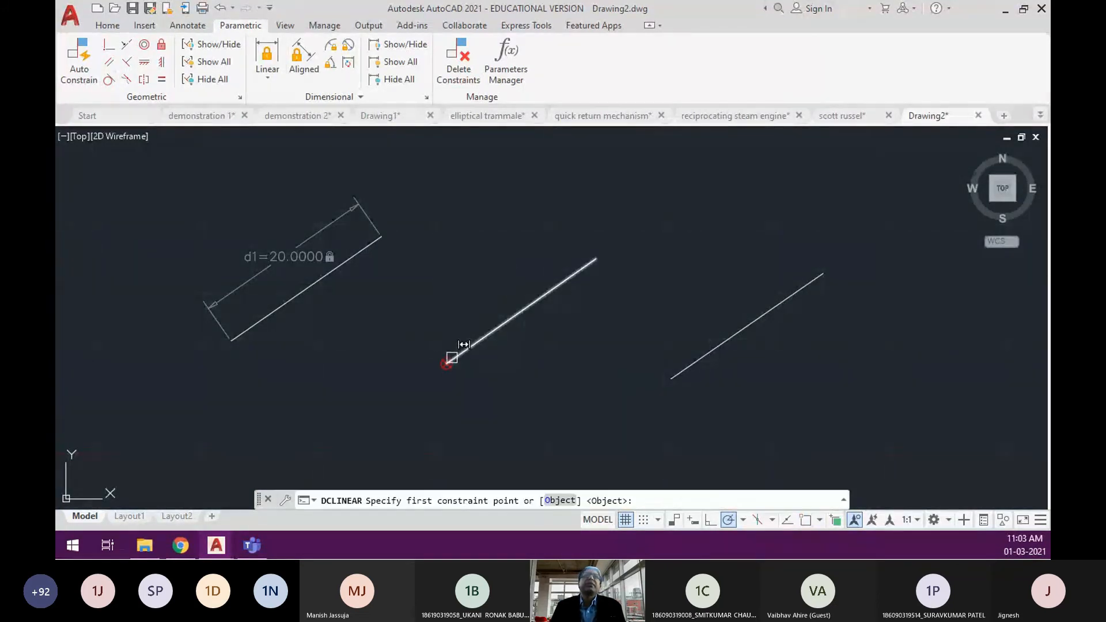
left_click(448, 362)
left_click(594, 256)
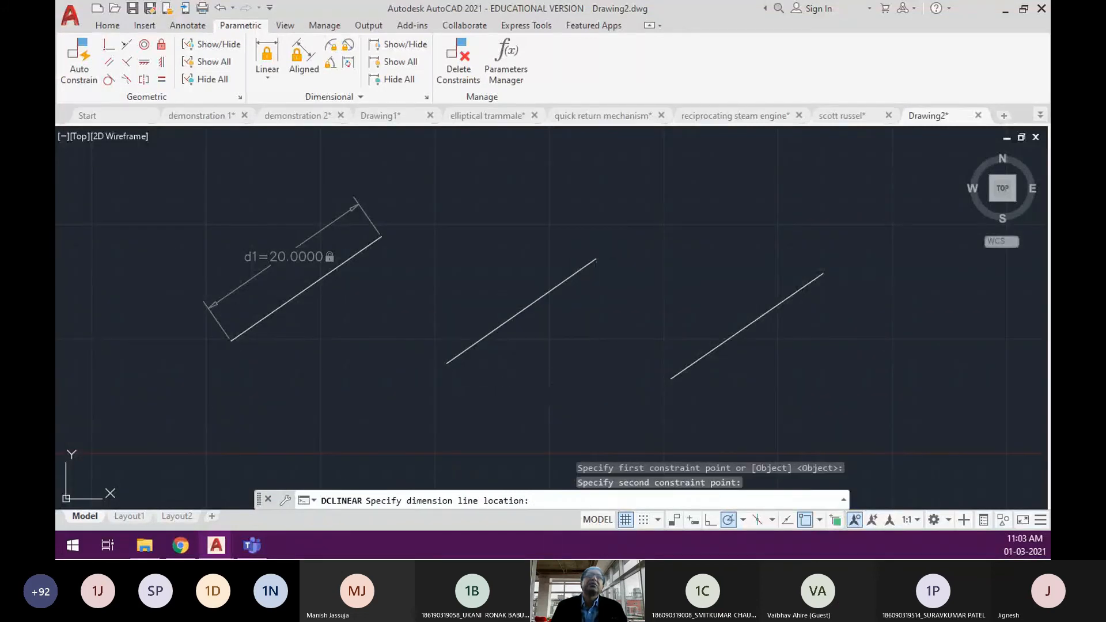
left_click(576, 402)
key("Return")
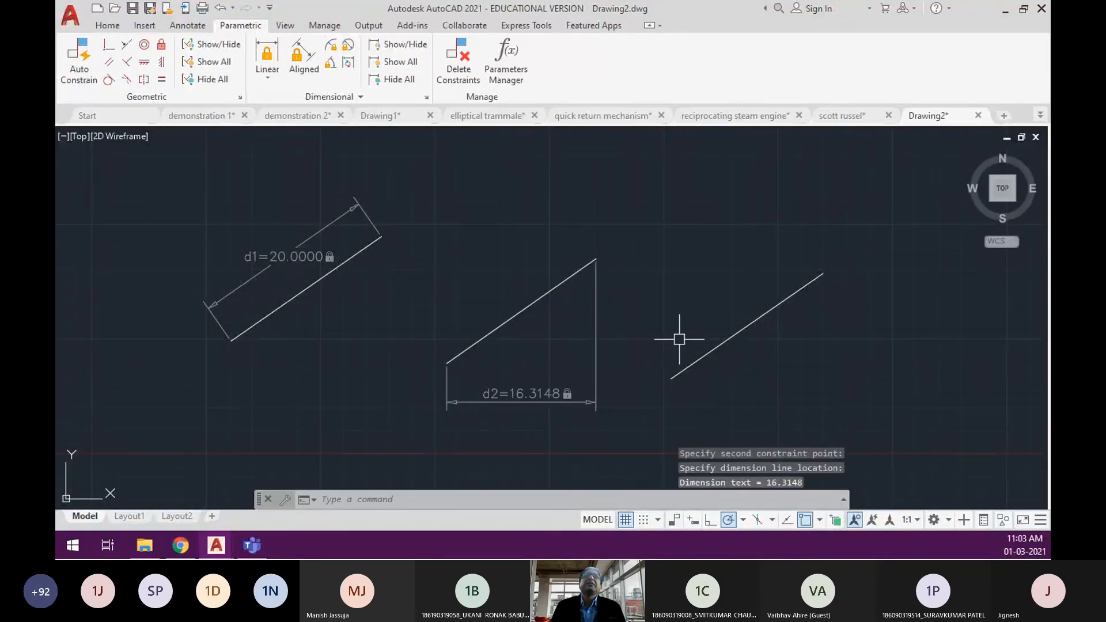
Add a vertical Linear dimensional constraint of 20 between the rightmost line's endpoints, placed to the right of the line.
key("Return")
left_click(675, 374)
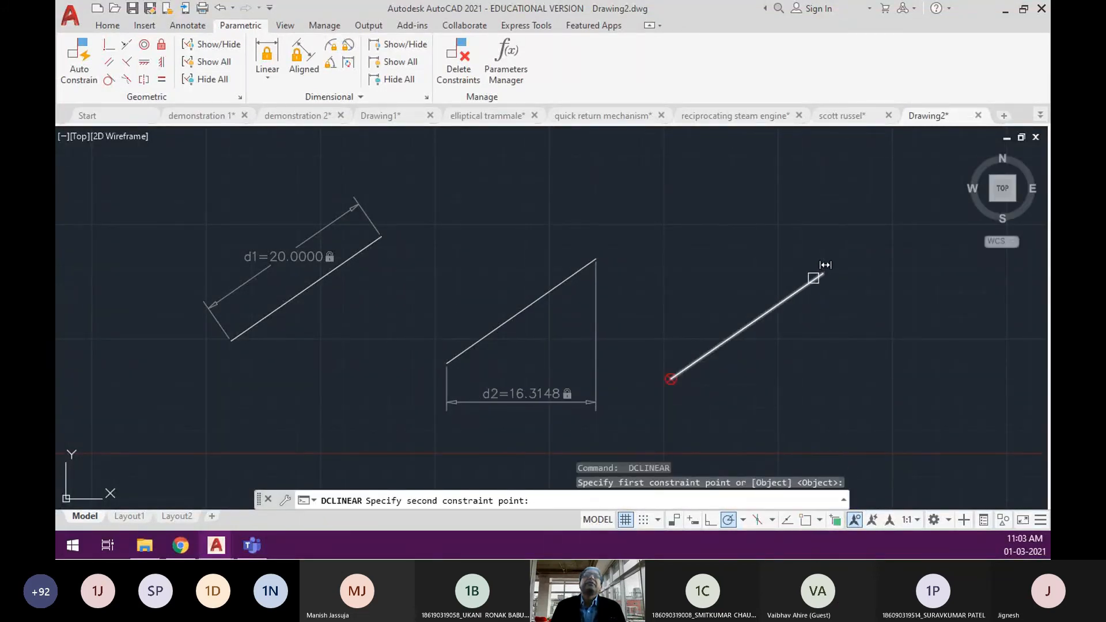
left_click(823, 273)
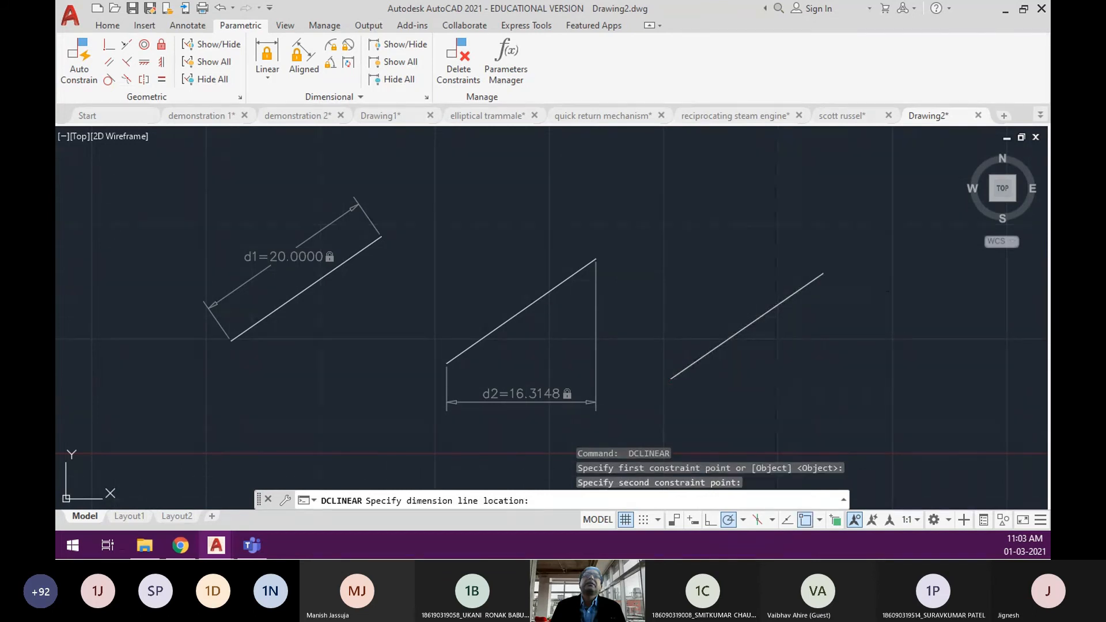
left_click(881, 397)
type("20")
key("Return")
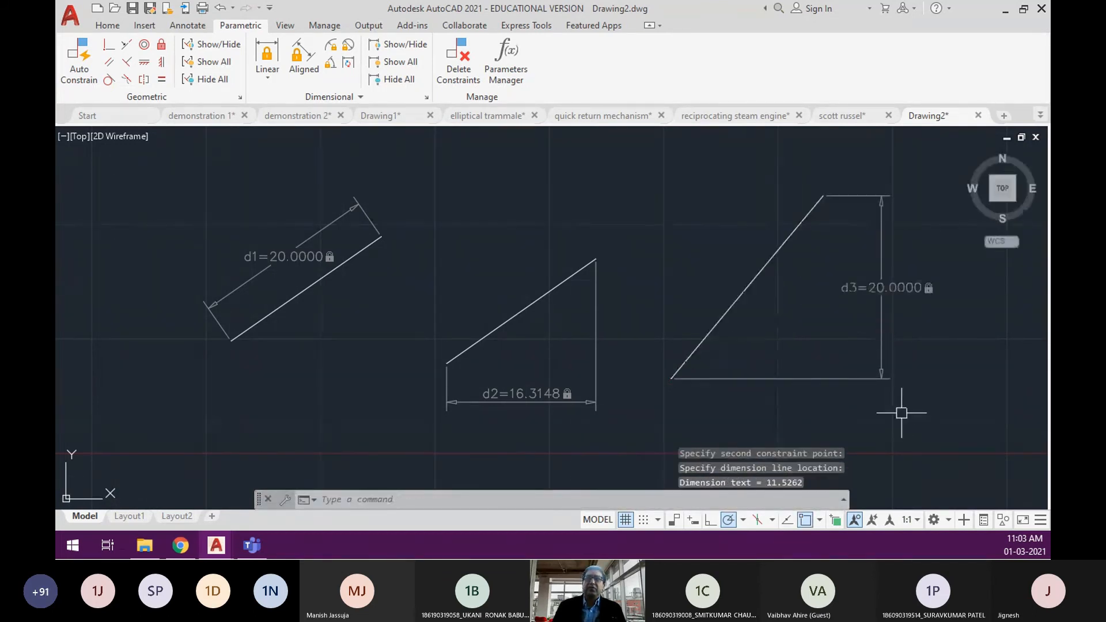
Set the middle line's horizontal dimensional constraint to 20.
double_click(531, 394)
type("20")
key("Return")
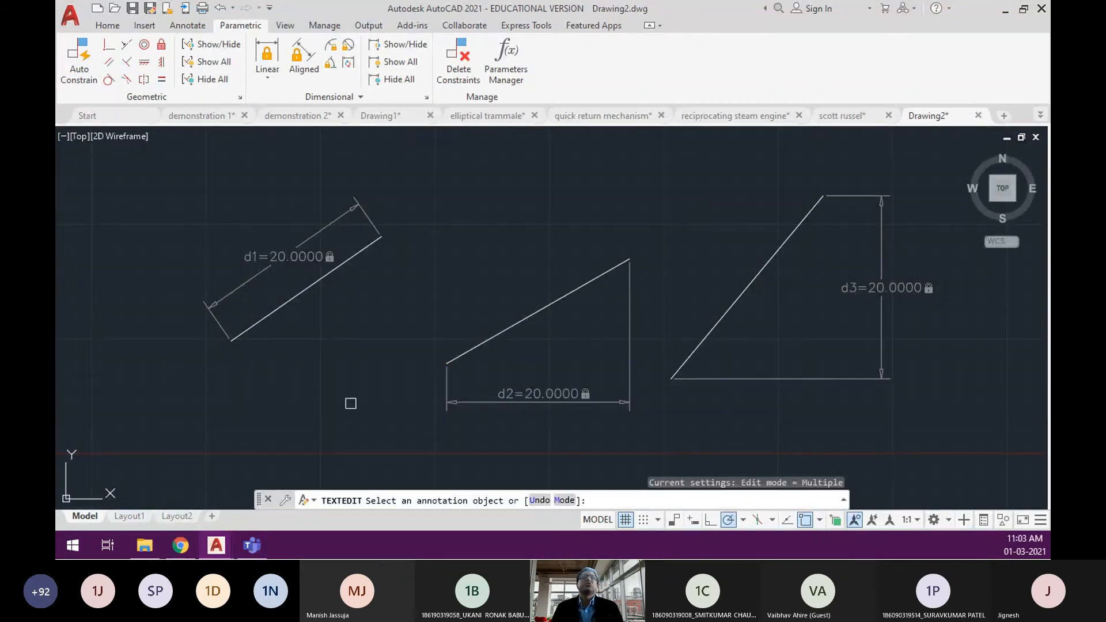
key("Escape")
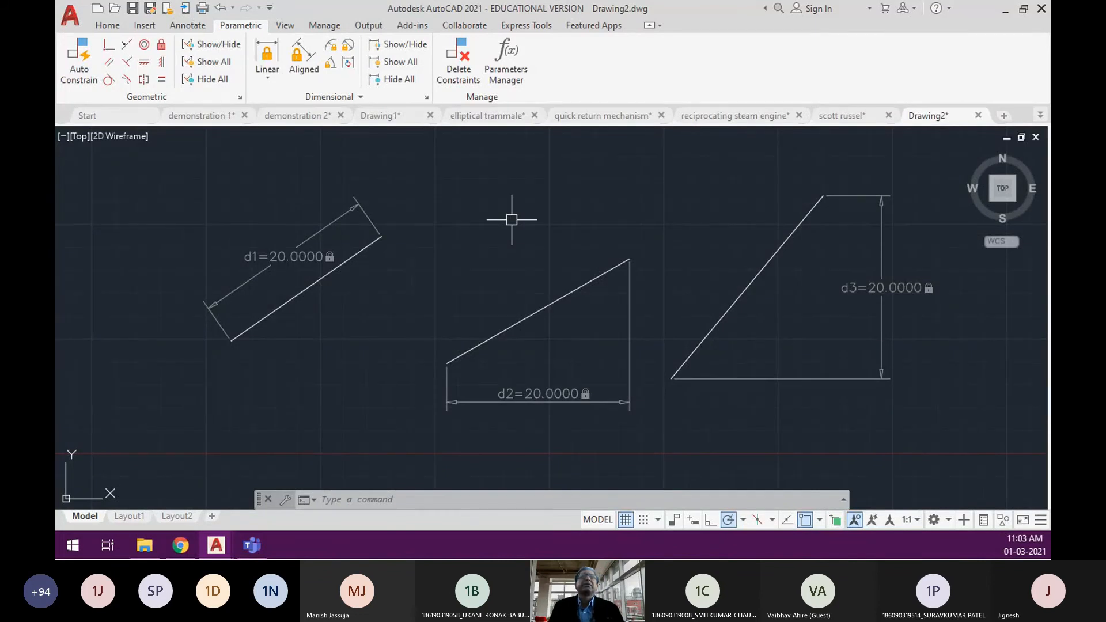
Erase all three sloping lines together with their dimensional constraints.
type("e")
key("Return")
left_click(915, 426)
left_click(213, 219)
key("Return")
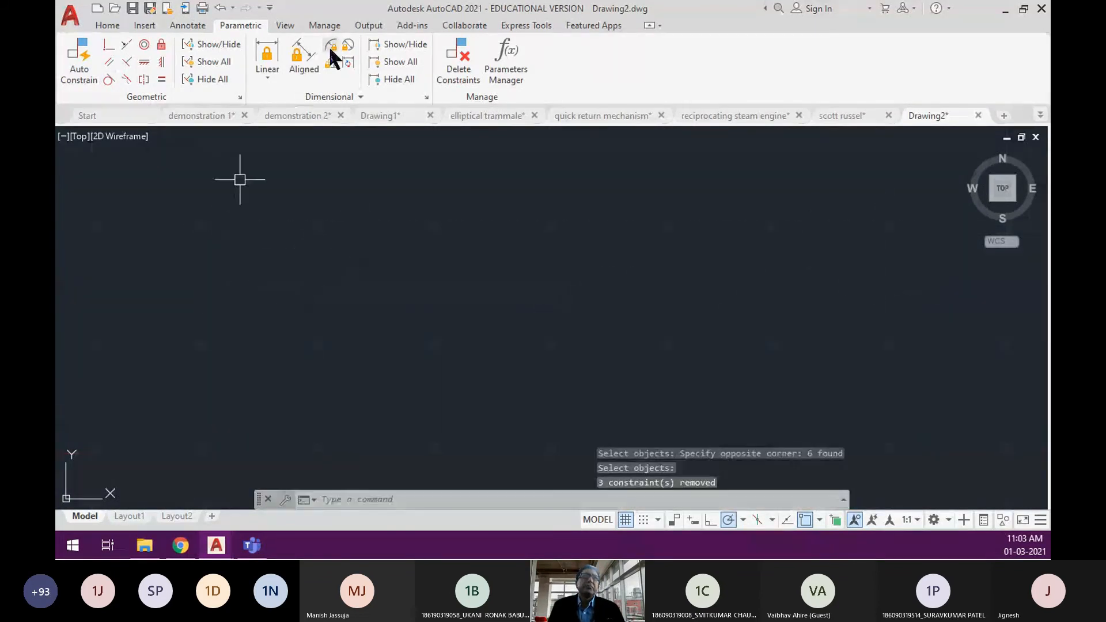
Draw a three-point arc of about 11.5 units radius, bulging toward the upper right, in the left part of the drawing area.
type("a")
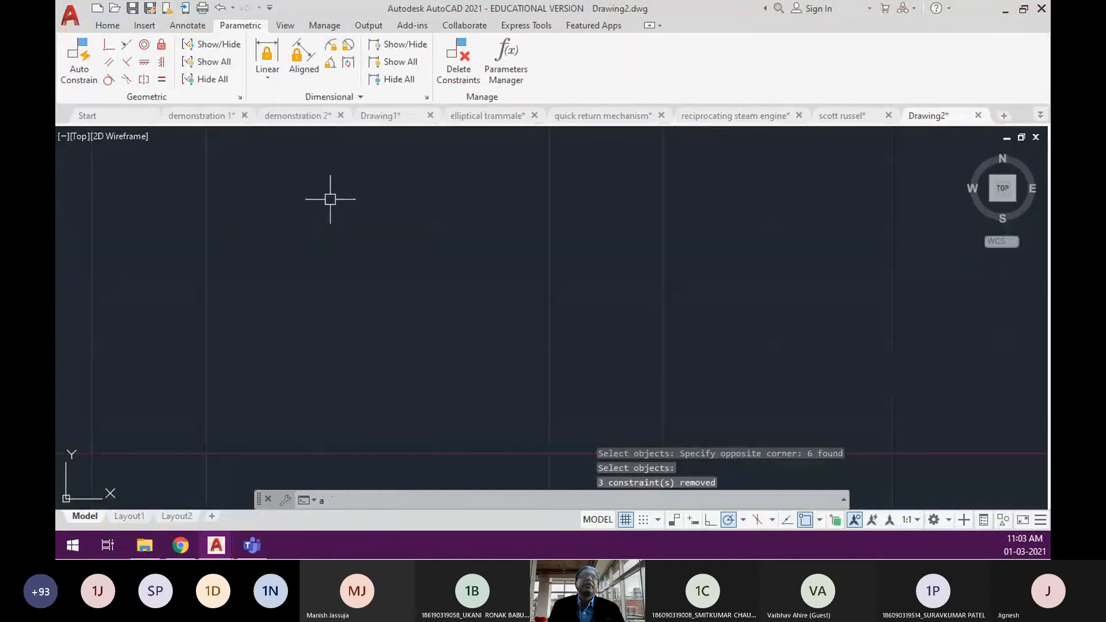
key("Return")
left_click(292, 214)
left_click(395, 237)
left_click(423, 353)
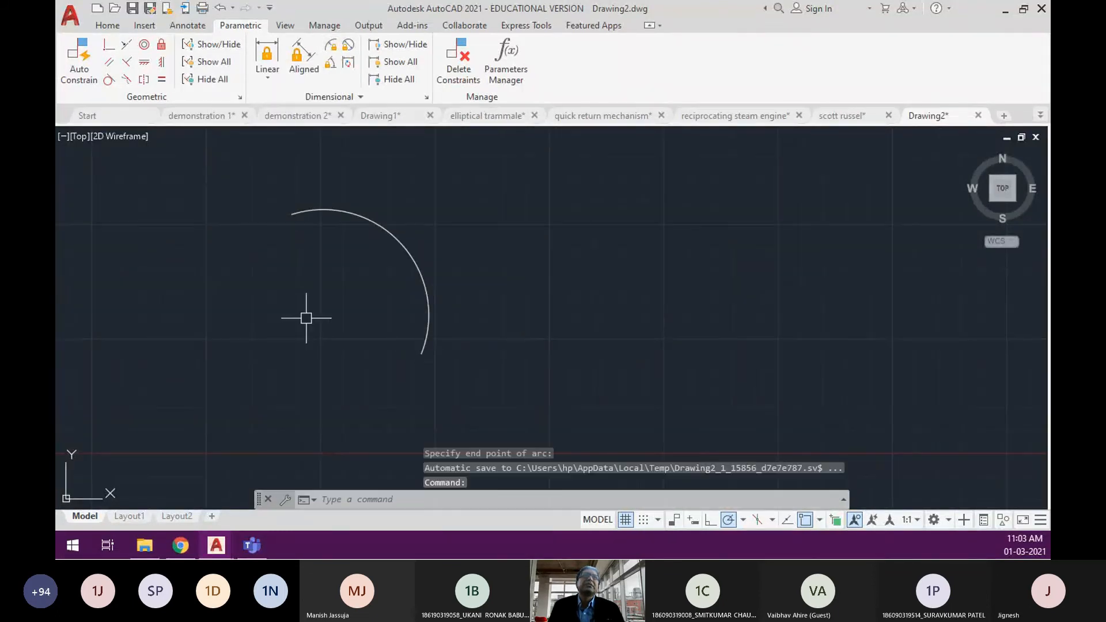
Add a Radius dimensional constraint of 15 to the arc.
left_click(332, 53)
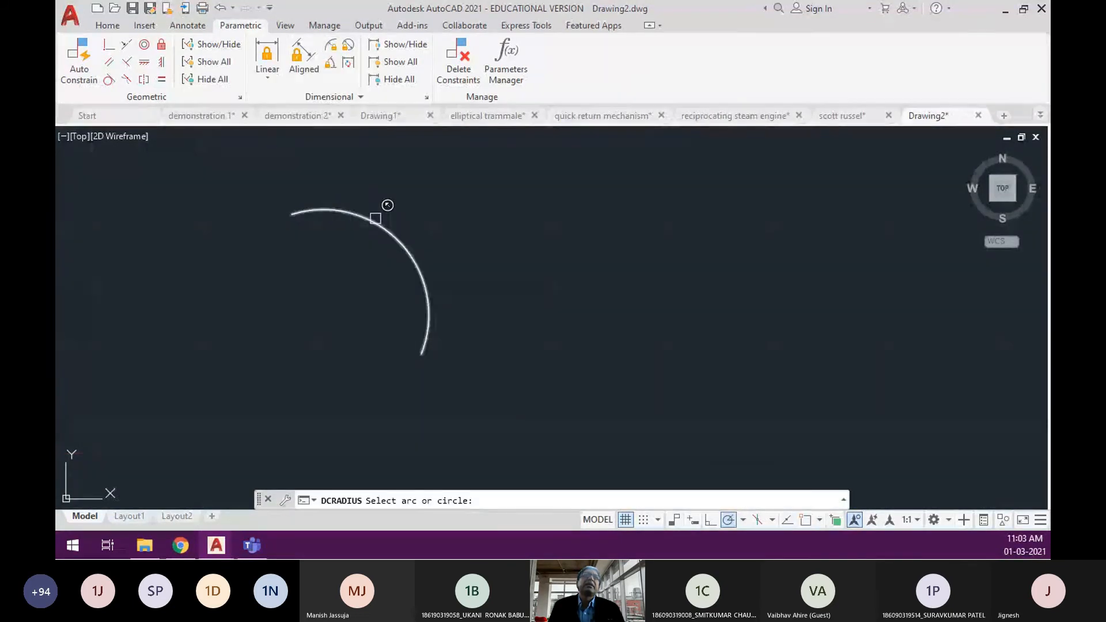
left_click(376, 223)
left_click(434, 210)
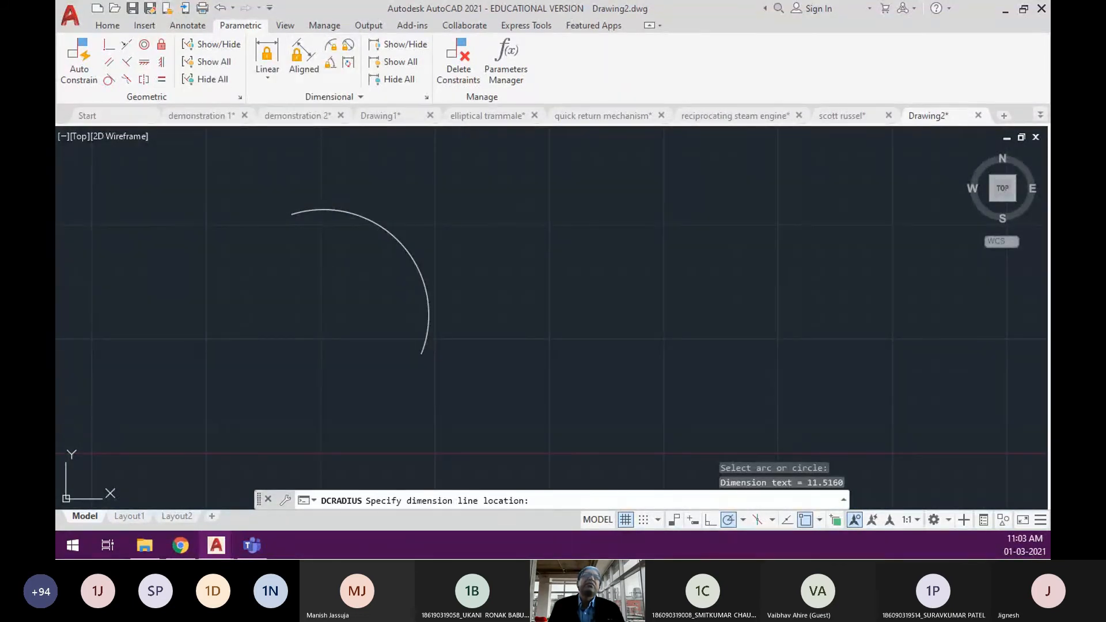
type("15")
key("Return")
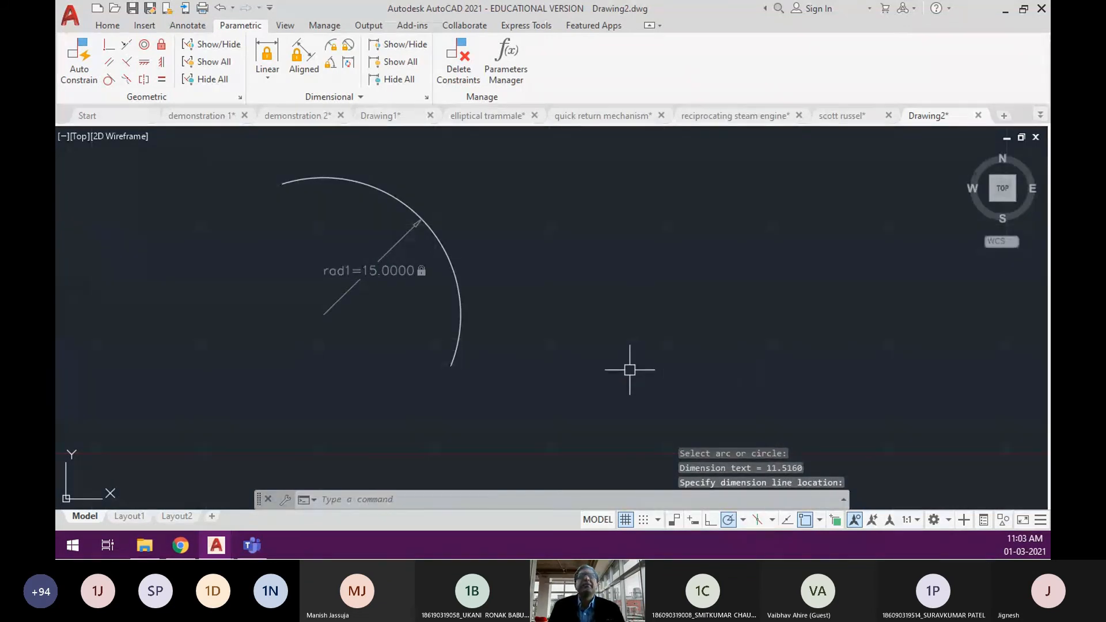
Draw a circle about 21.3 units in diameter to the right of the arc.
type("c")
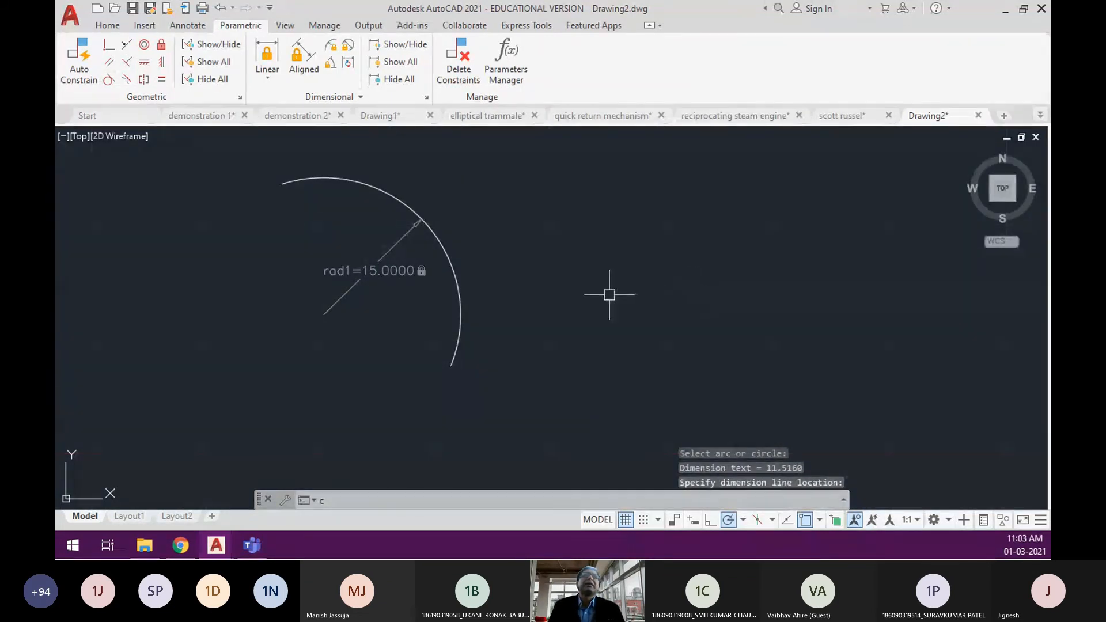
key("Return")
left_click(610, 291)
left_click(611, 388)
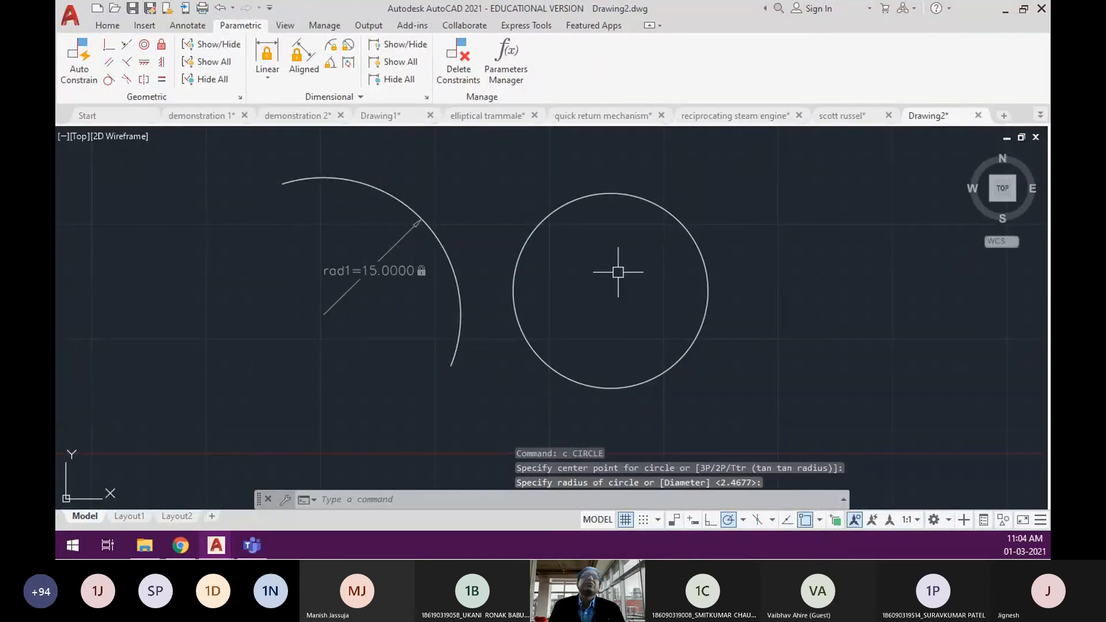
Add a Diameter dimensional constraint of 20 to the circle.
left_click(347, 45)
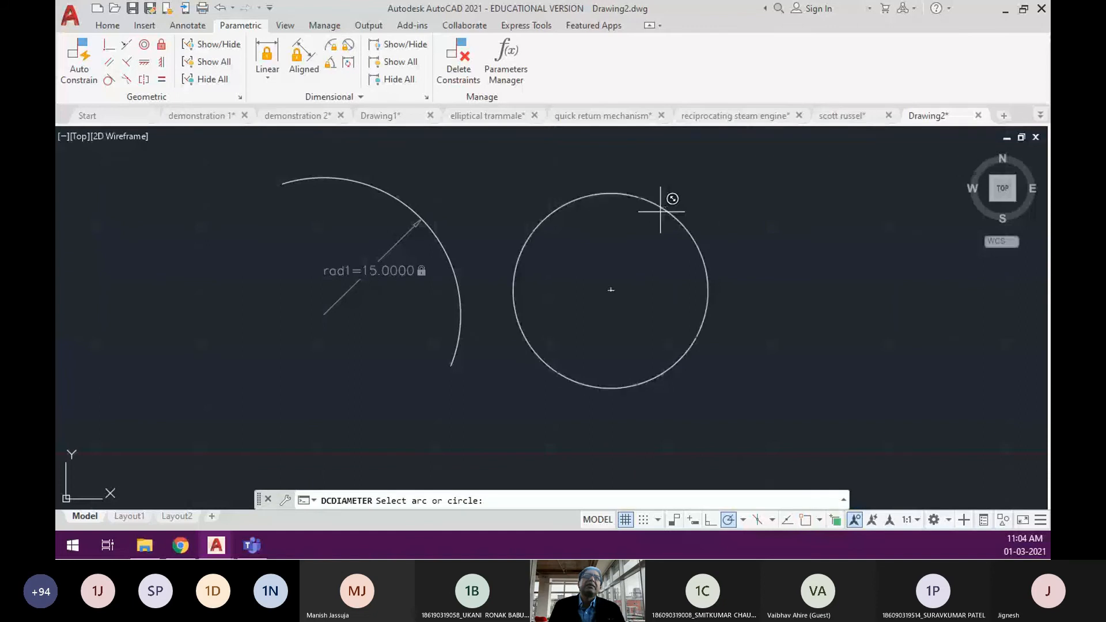
left_click(660, 208)
left_click(668, 254)
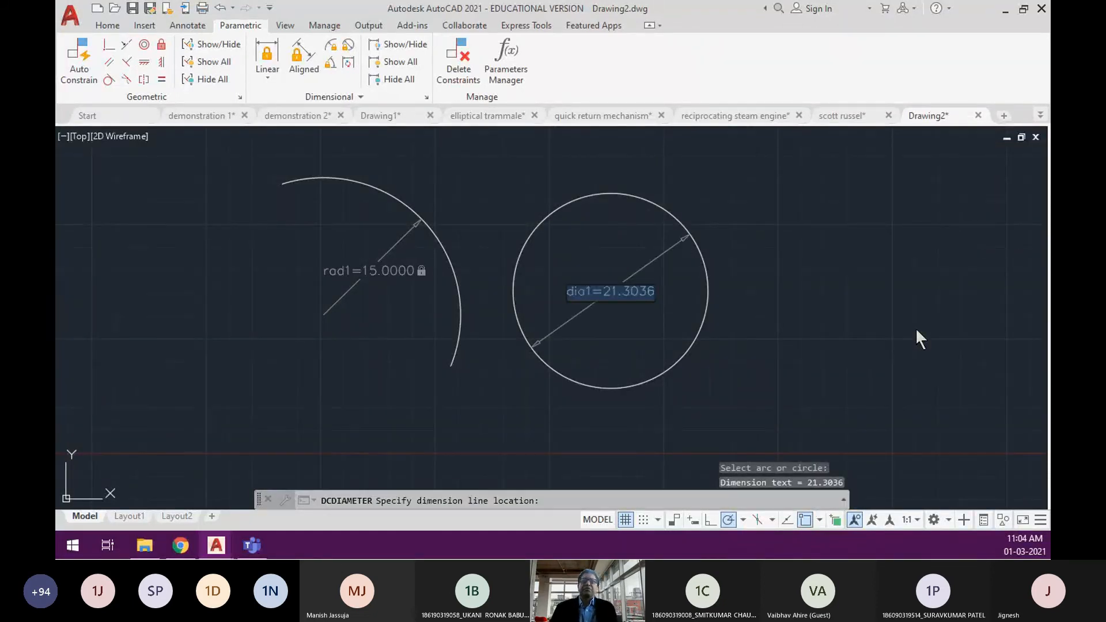
type("20")
key("Return")
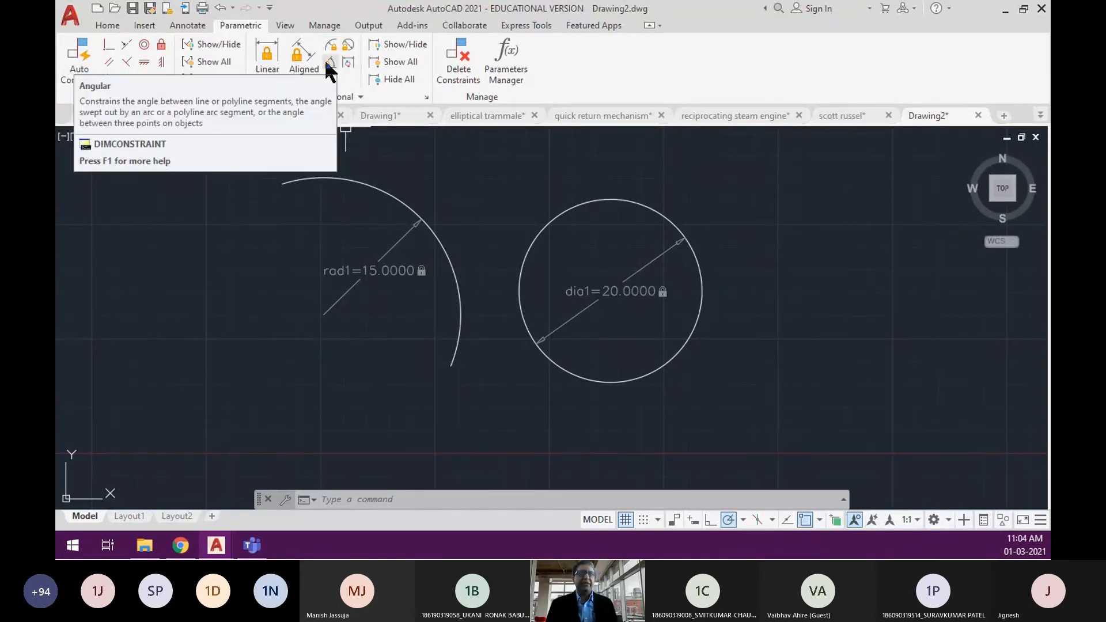
Draw two connected lines to the right of the circle, one sloping and one horizontal, meeting at about 45 degrees at their left ends.
scroll(732, 308, "down", 2)
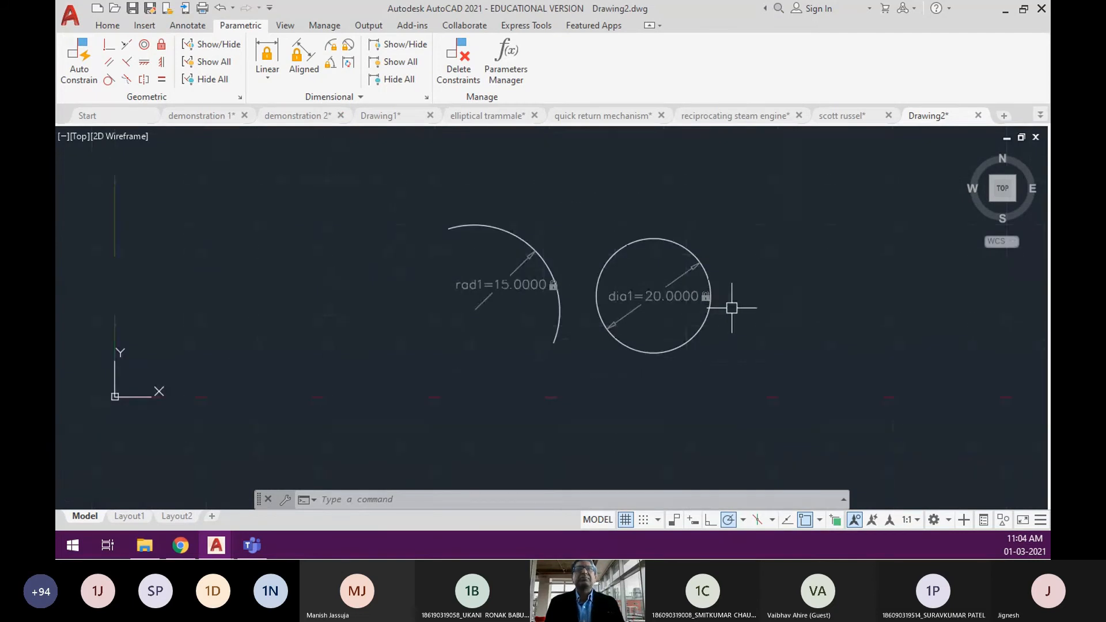
middle_click_drag(731, 309, 559, 324)
type("l")
key("Return")
left_click(712, 246)
left_click(606, 351)
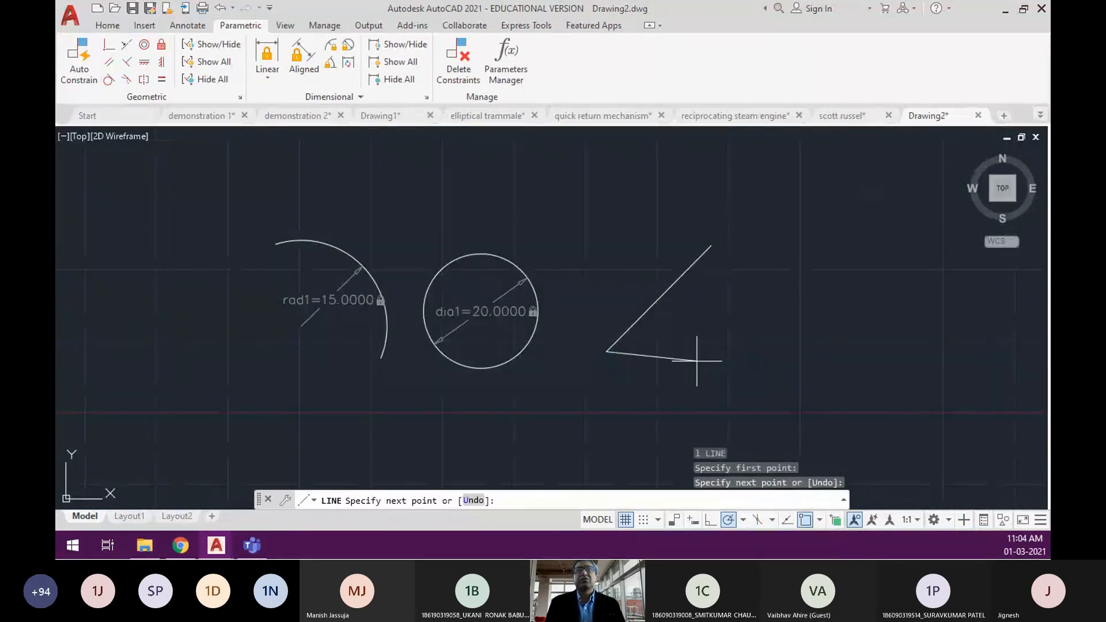
left_click(714, 356)
key("Return")
Add an Angular dimensional constraint of 50 degrees between the sloping line and the horizontal line.
scroll(689, 304, "up", 2)
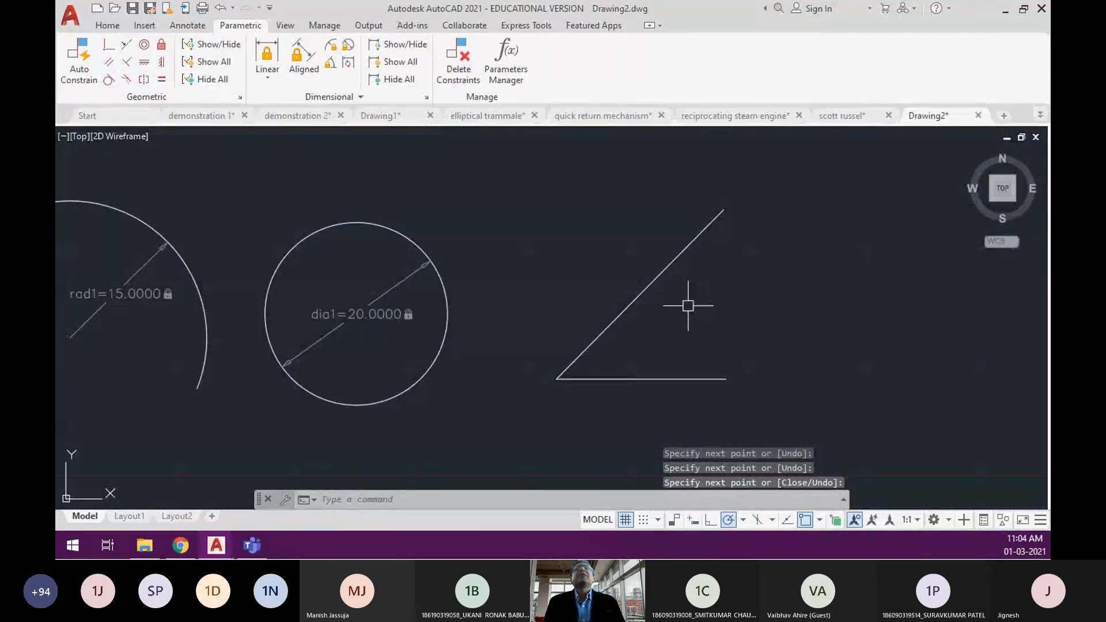
middle_click_drag(688, 306, 590, 310)
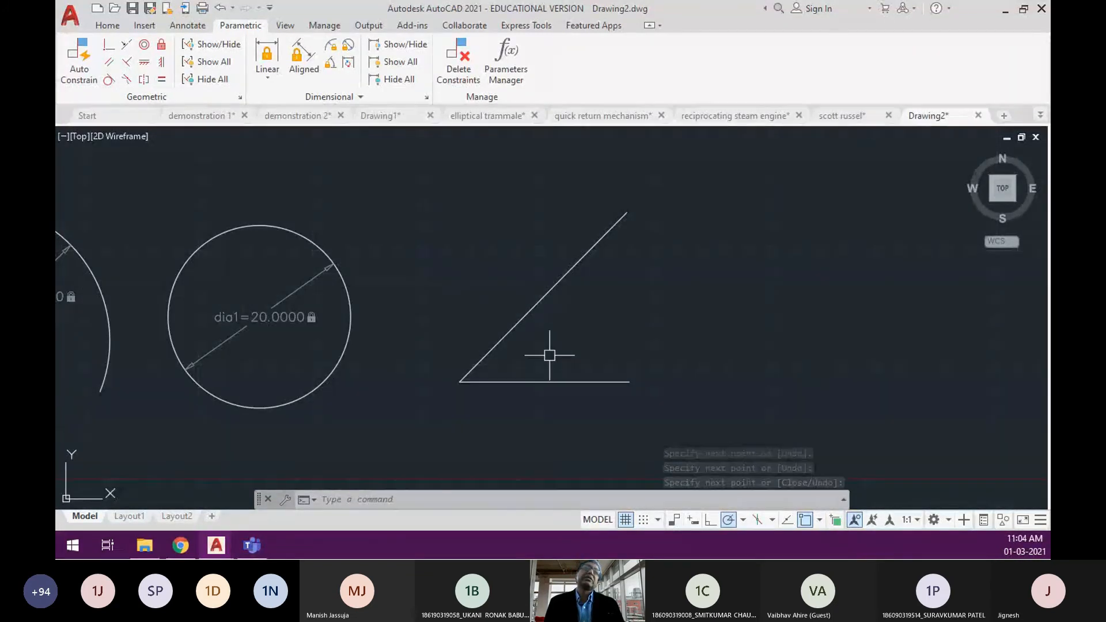
left_click(328, 62)
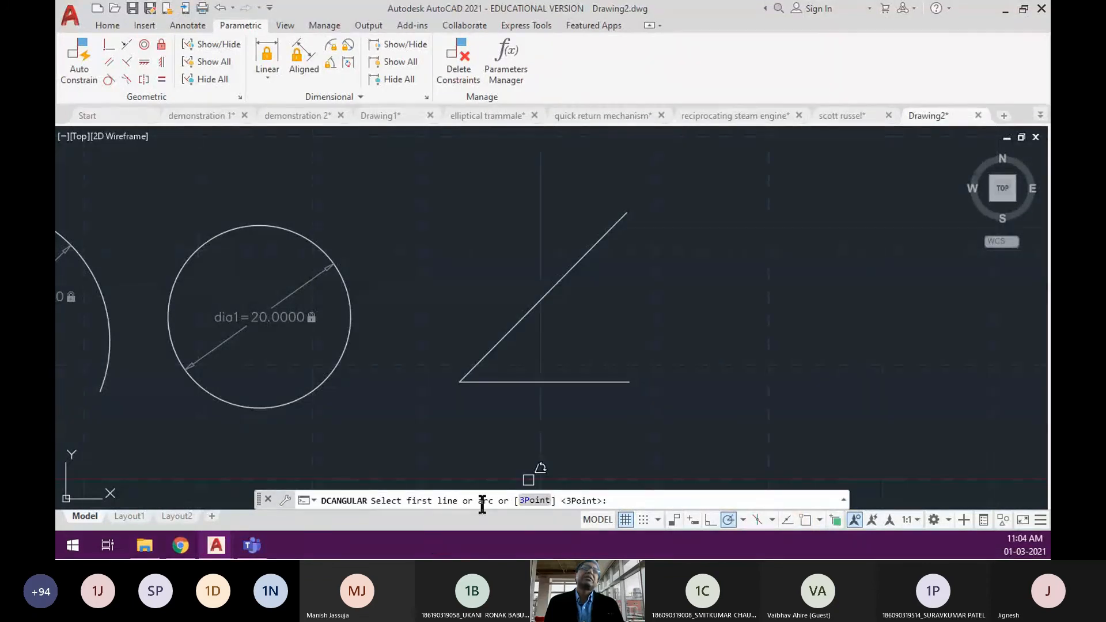
left_click(519, 321)
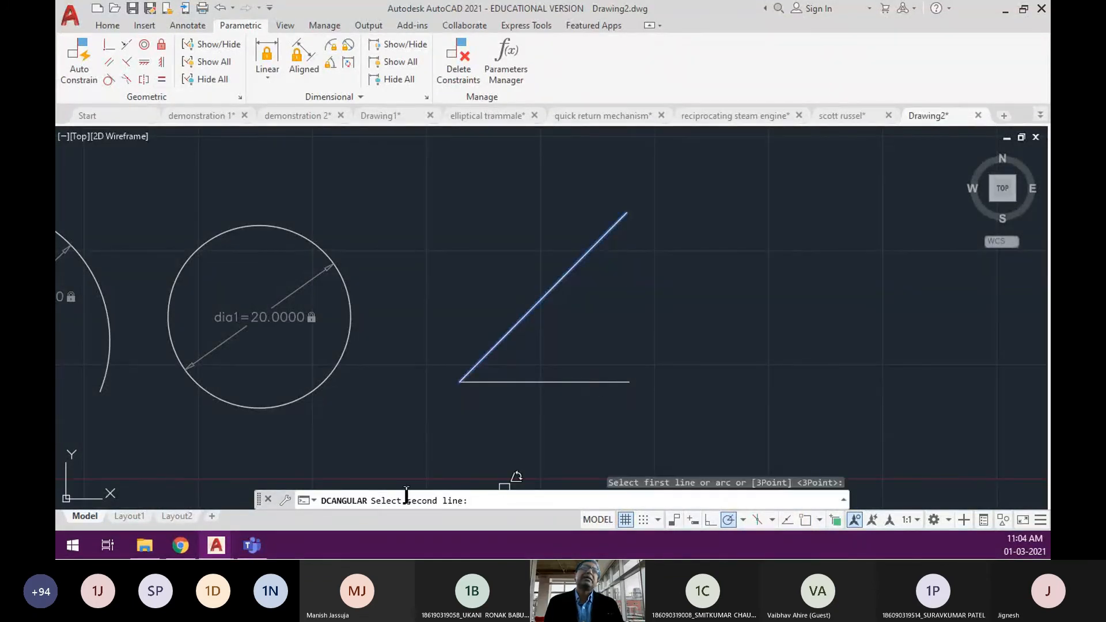
left_click(563, 382)
left_click(571, 341)
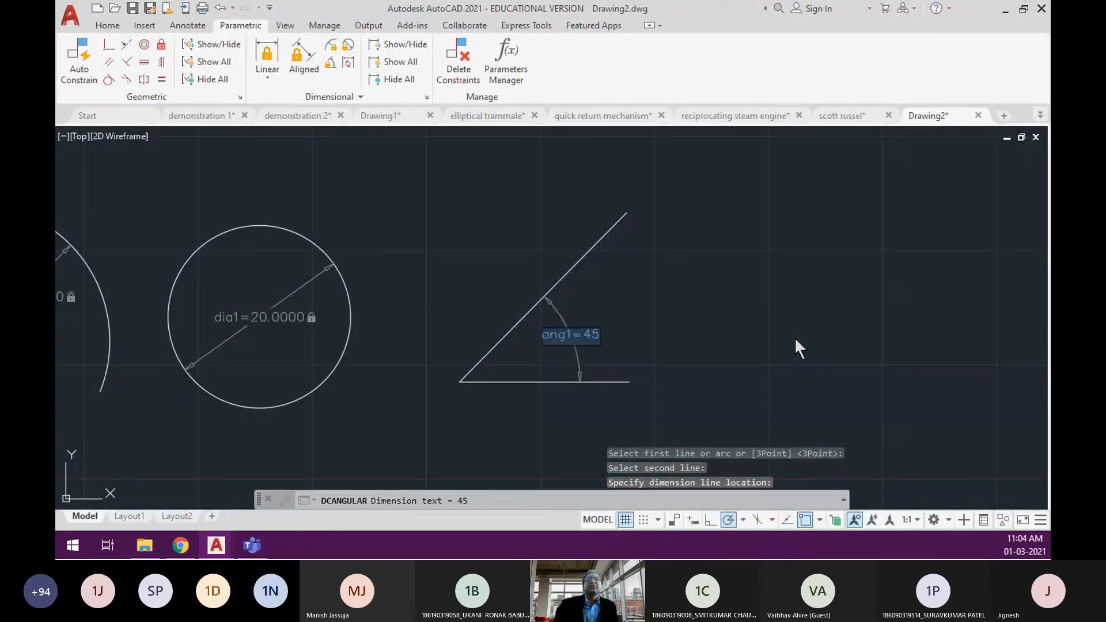
type("50")
key("Return")
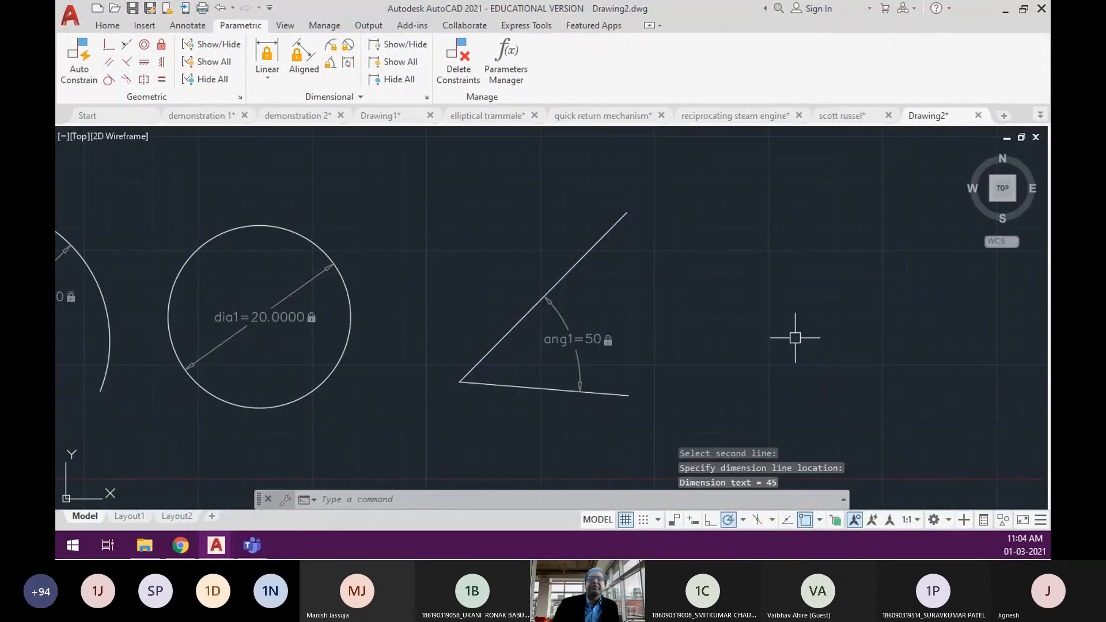
Set the angular constraint between the two connected lines to 40 degrees.
left_click(574, 339)
double_click(573, 339)
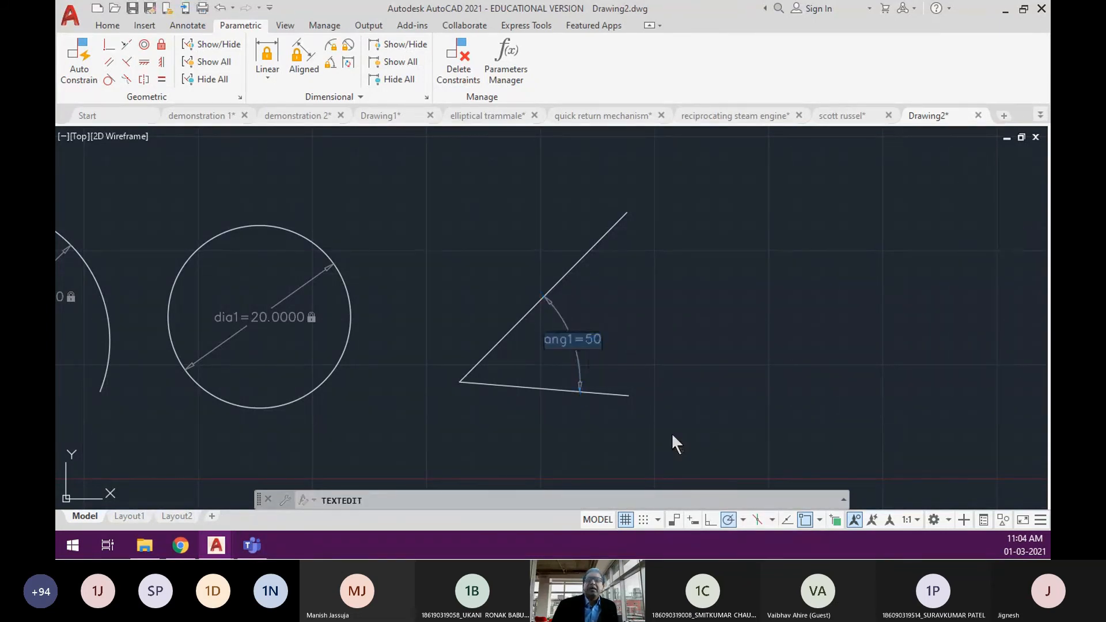
type("40")
key("Return")
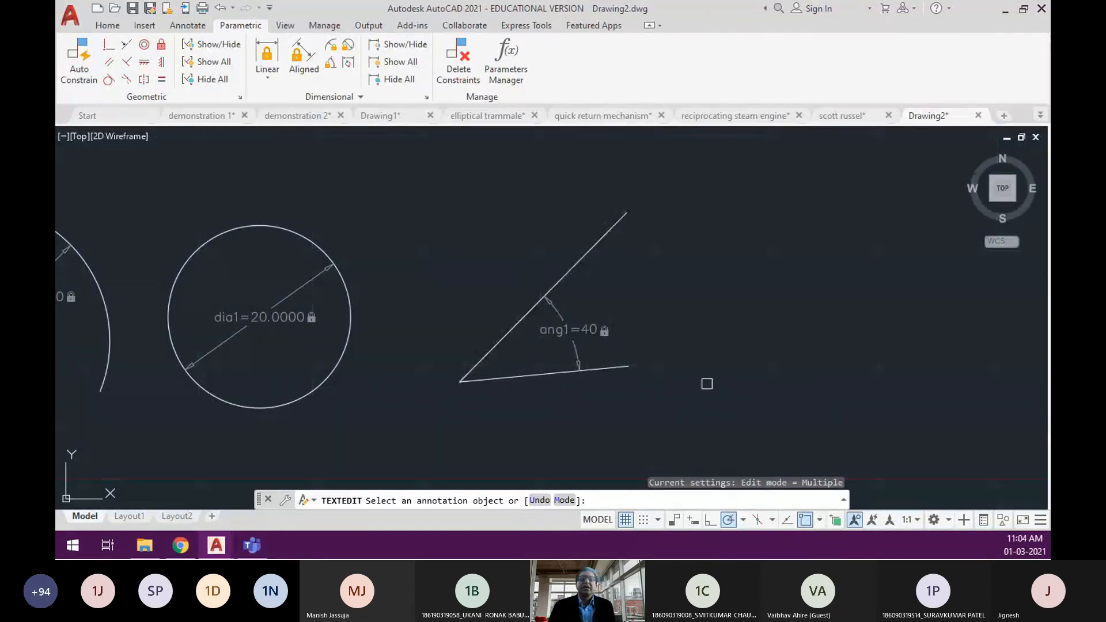
key("Return")
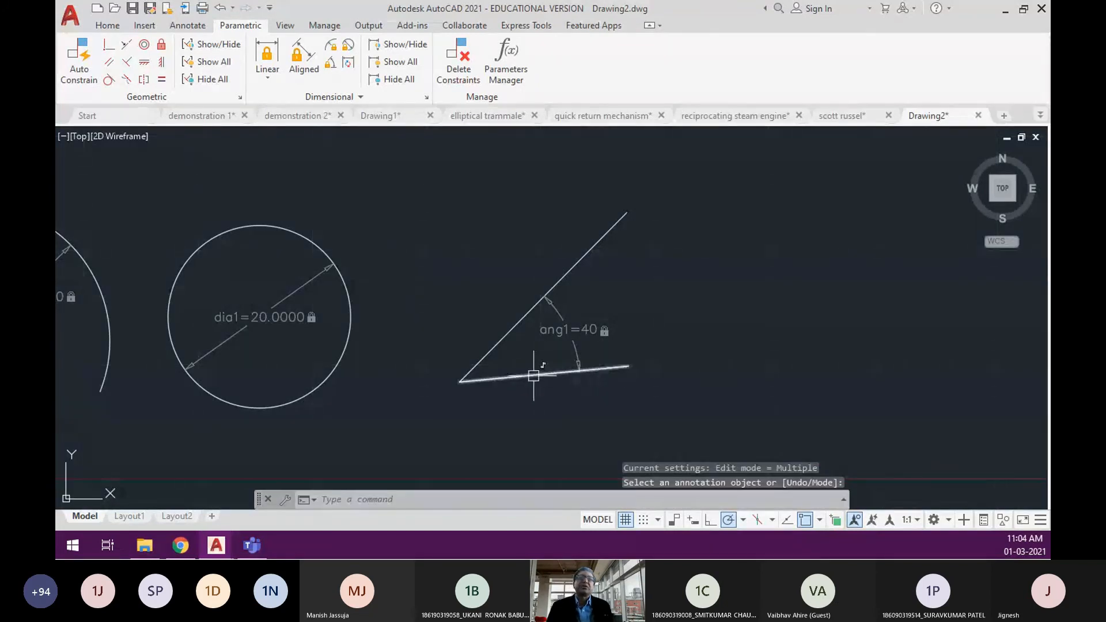
Apply a Horizontal geometric constraint to the lower line and set the angular constraint between the two lines to 45 degrees.
left_click(143, 63)
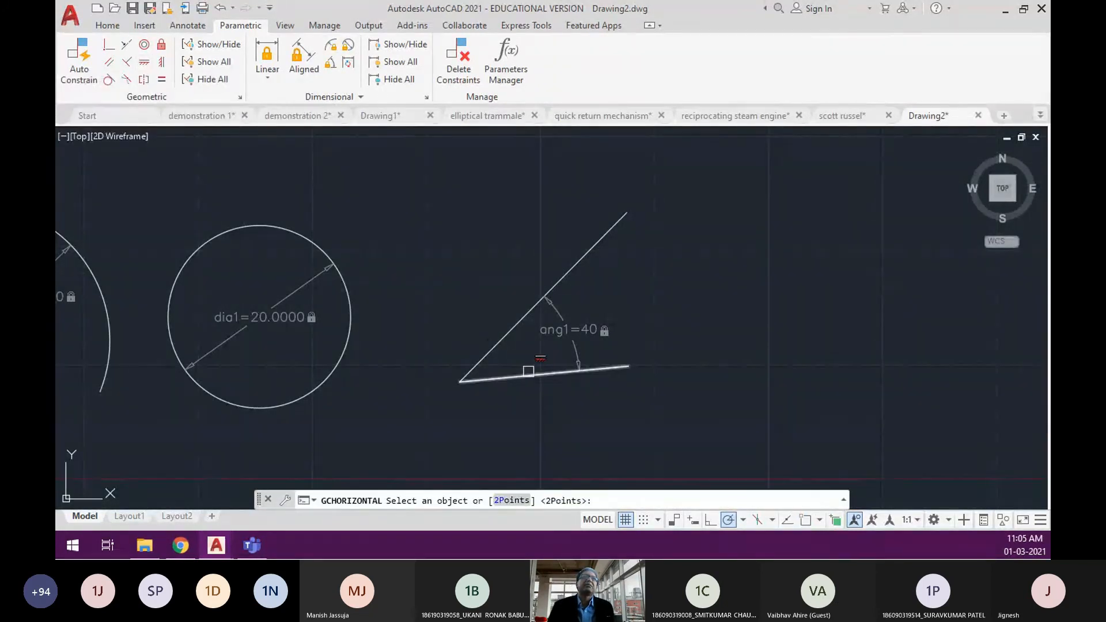
left_click(528, 371)
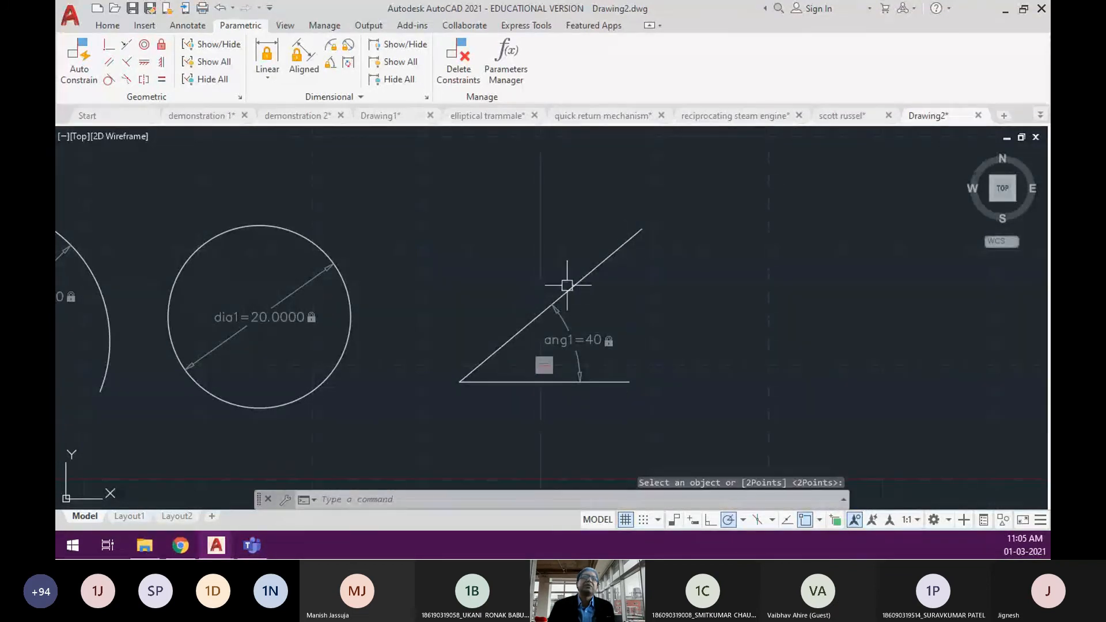
left_click(591, 338)
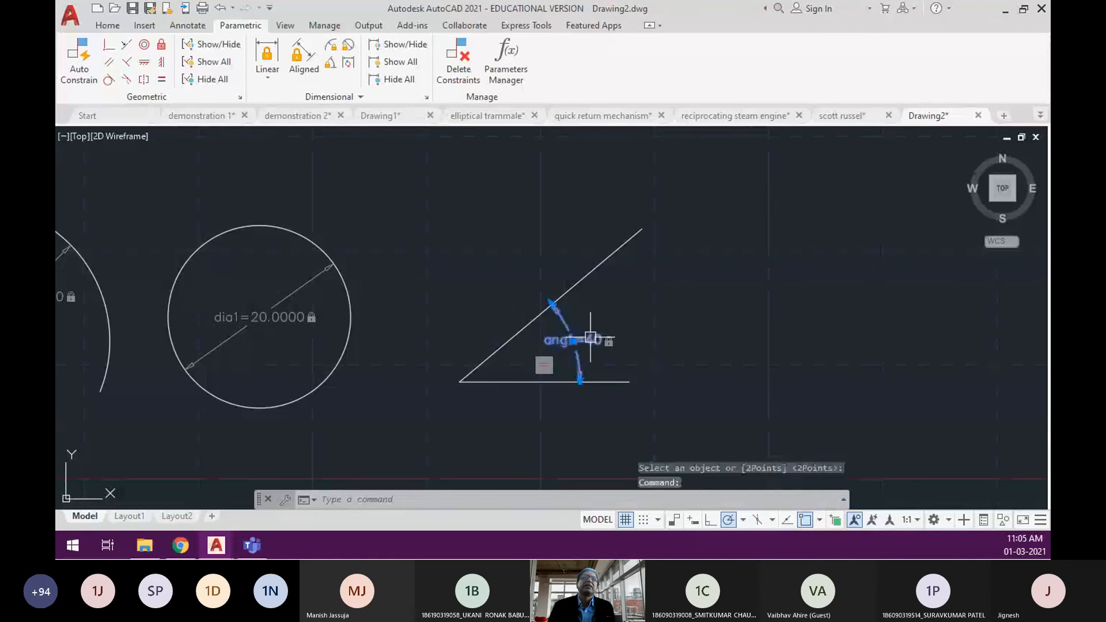
double_click(590, 338)
type("45")
key("Return")
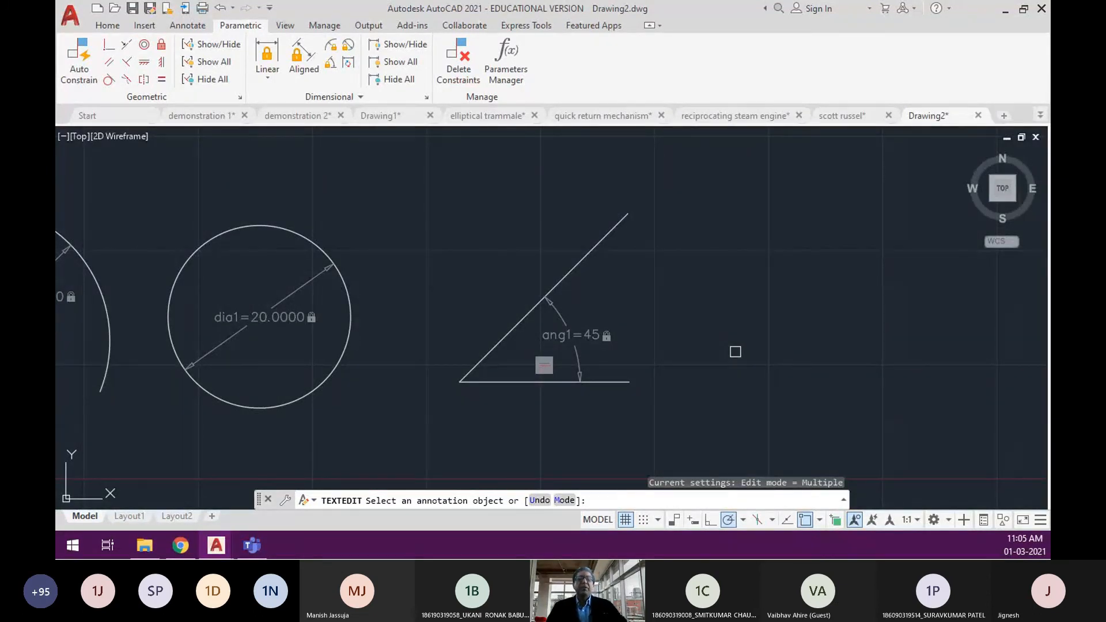
key("Return")
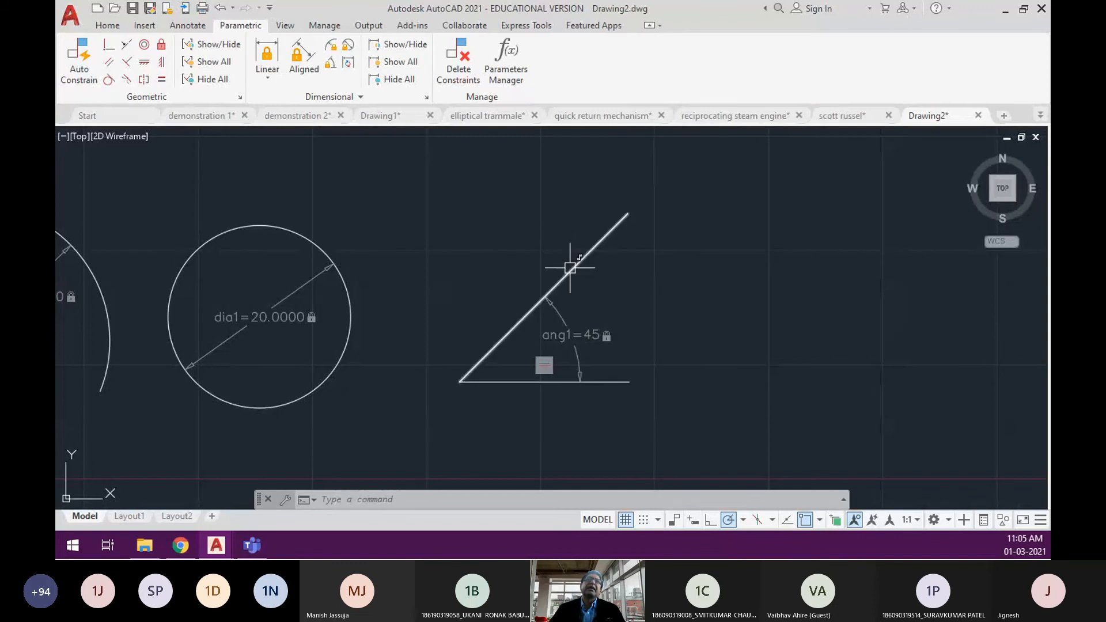
Add a vertical Linear dimensional constraint to the sloping line by selecting it as an object, placing it beside the angle and accepting the default value.
left_click(265, 53)
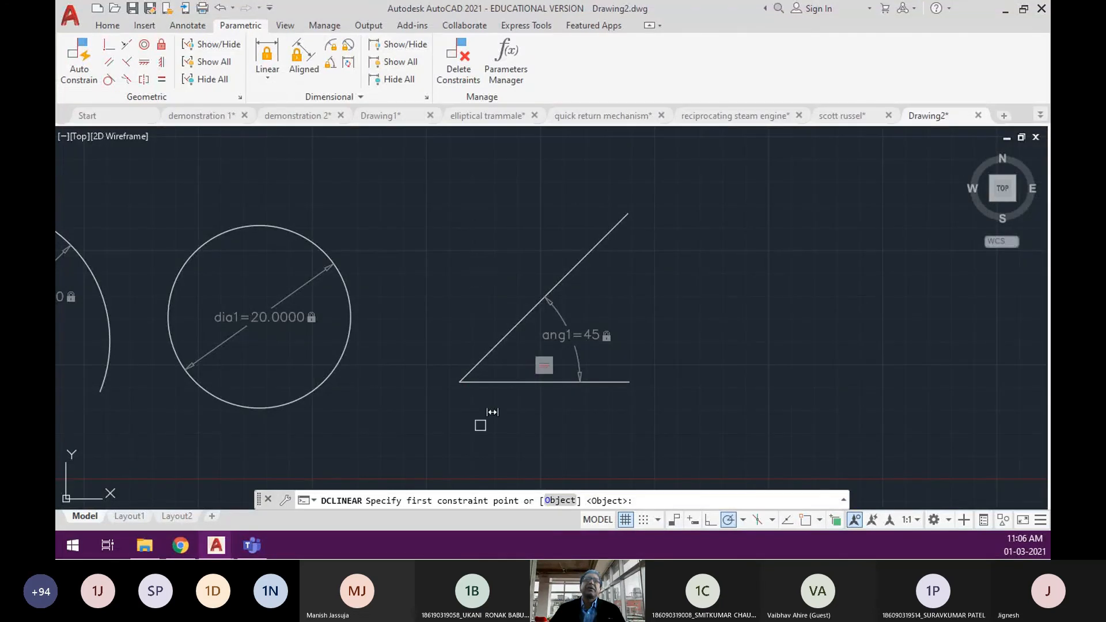
left_click(556, 500)
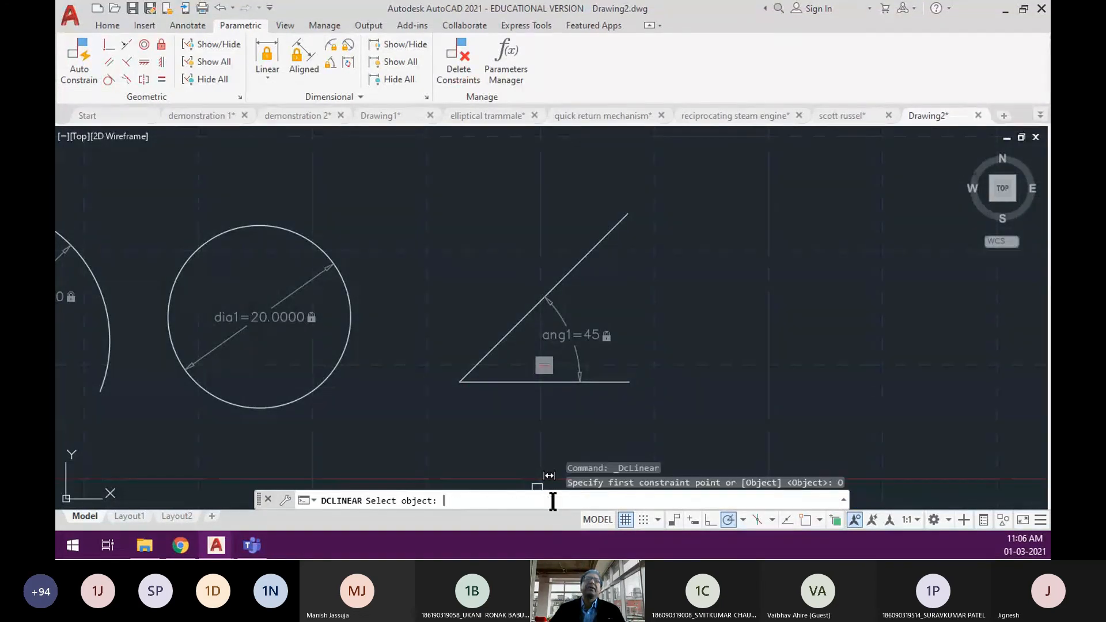
left_click(536, 302)
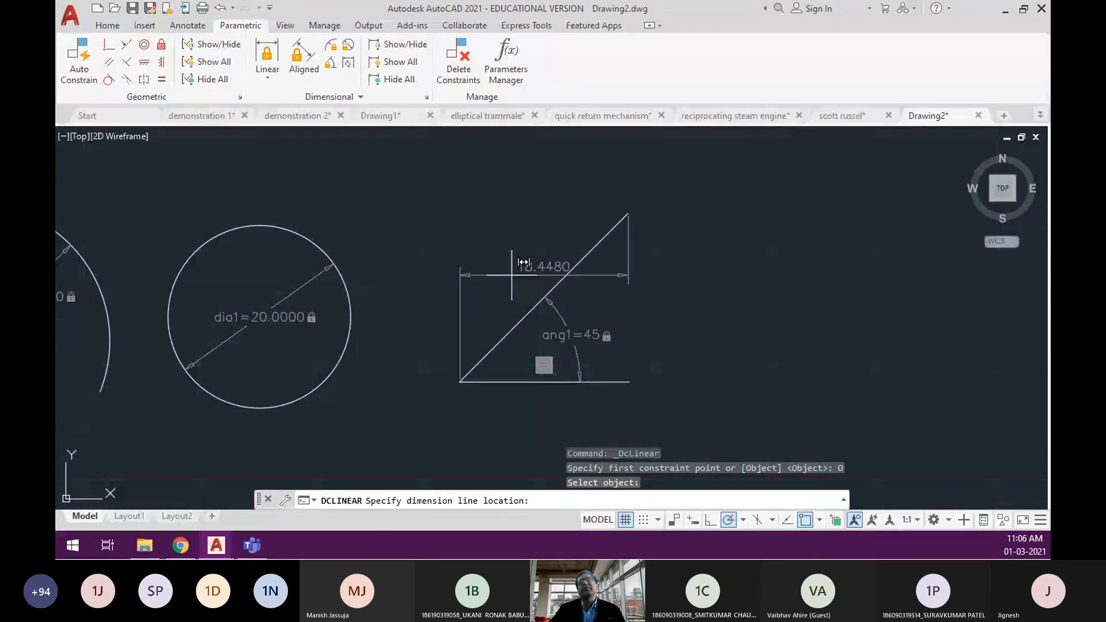
left_click(687, 253)
scroll(674, 308, "down", 4)
key("Return")
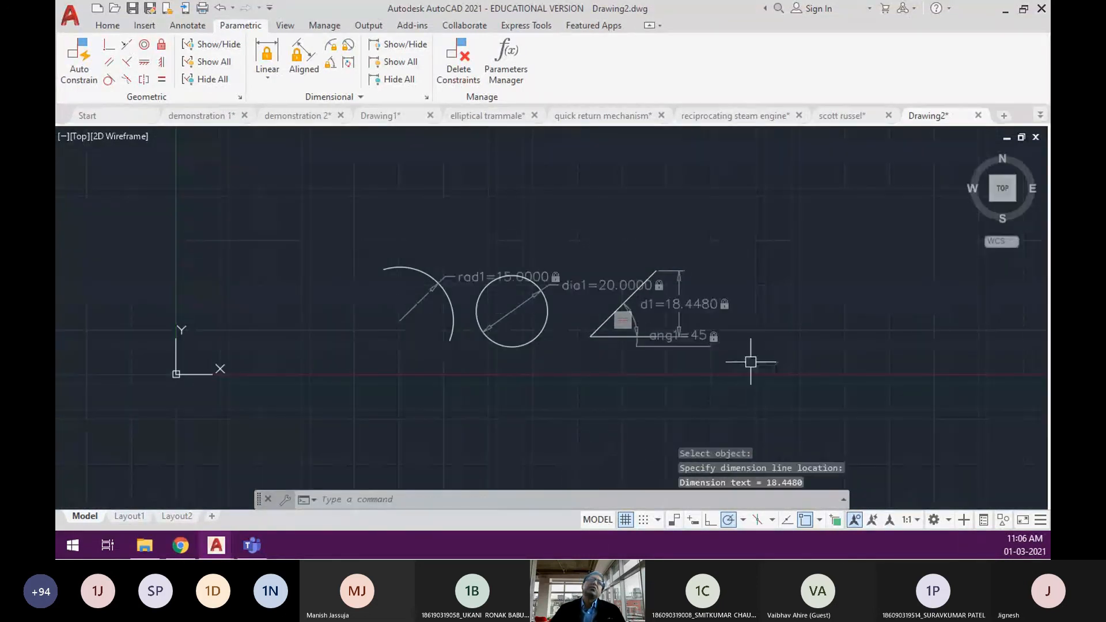
Draw a separate sloping line about 21.2 units long in the empty area to the right of the constrained angle.
scroll(725, 309, "up", 4)
middle_click_drag(755, 306, 493, 325)
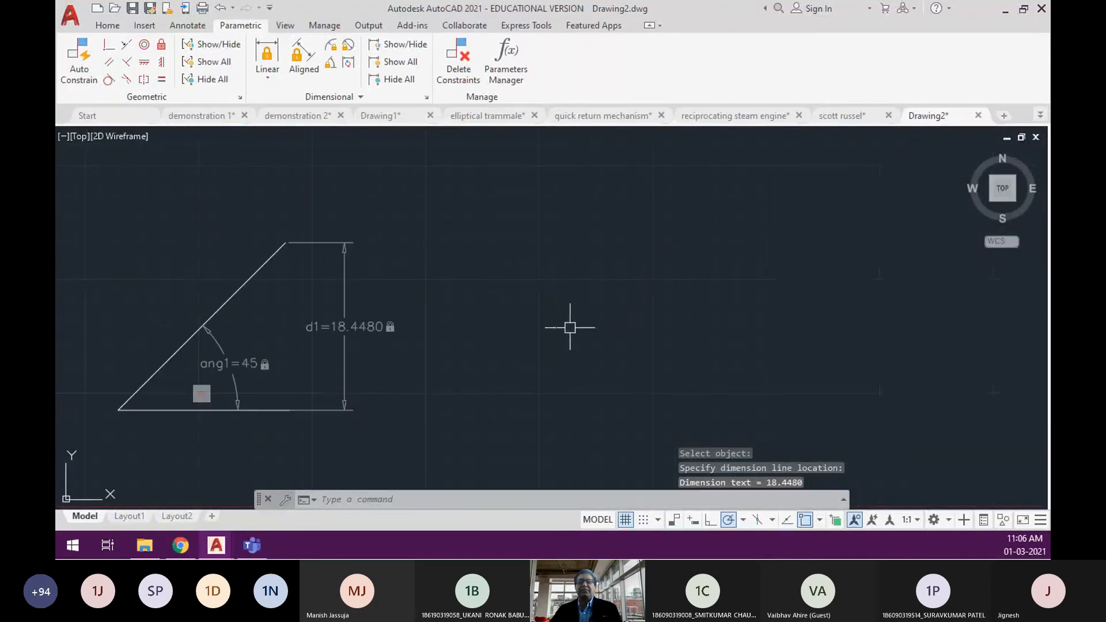
type("l")
key("Return")
left_click(686, 251)
left_click(535, 363)
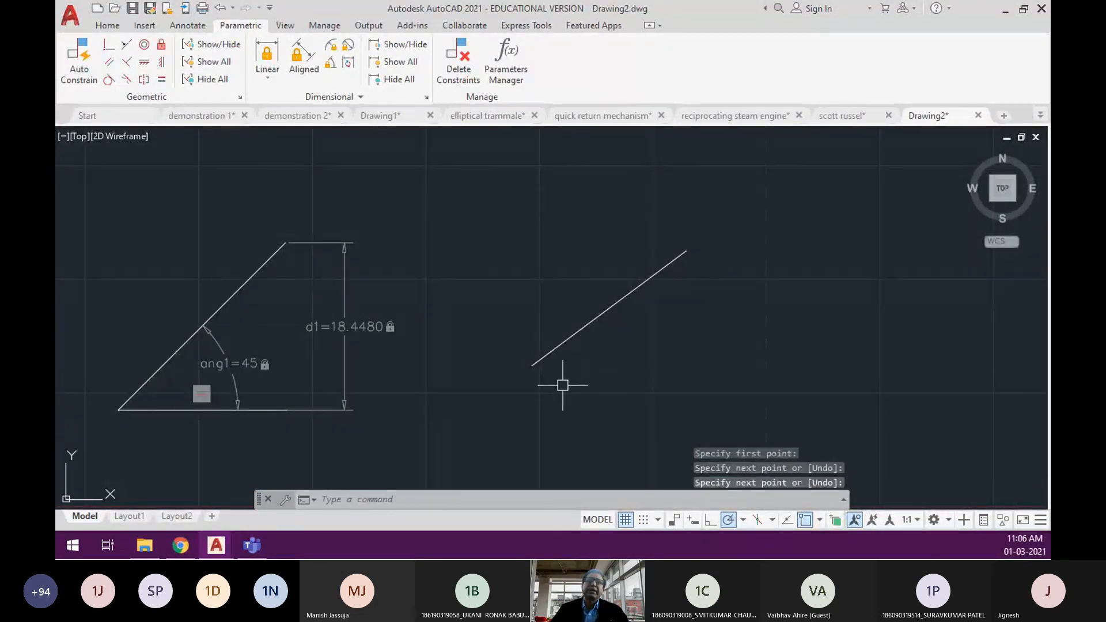
Add an Aligned dimensional constraint of 25 to the new sloping line, selecting it as an object.
left_click(302, 50)
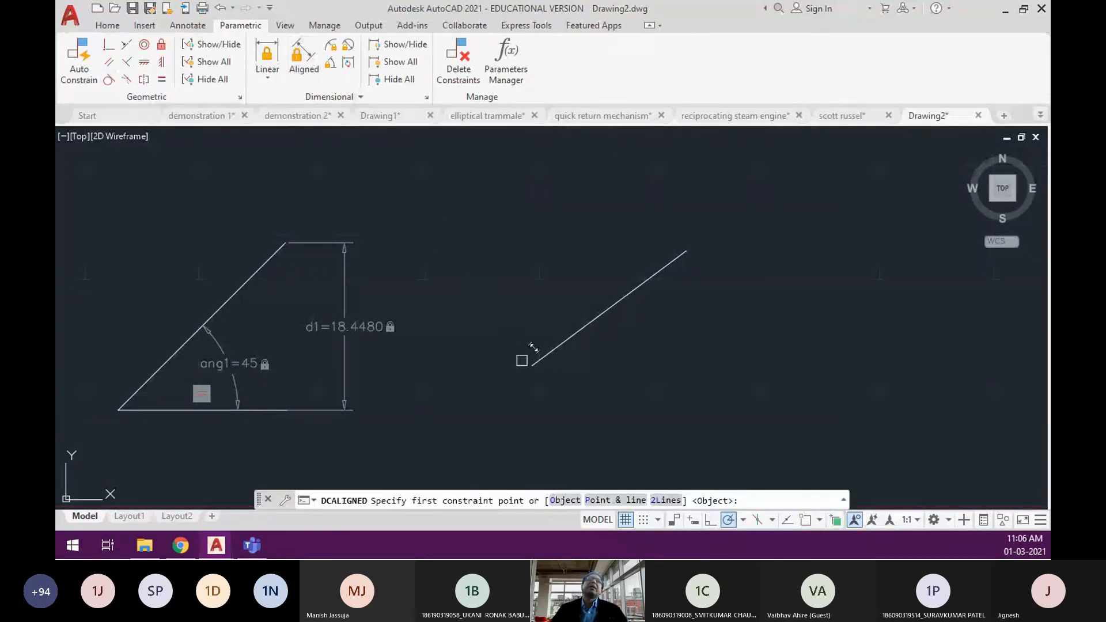
left_click(559, 501)
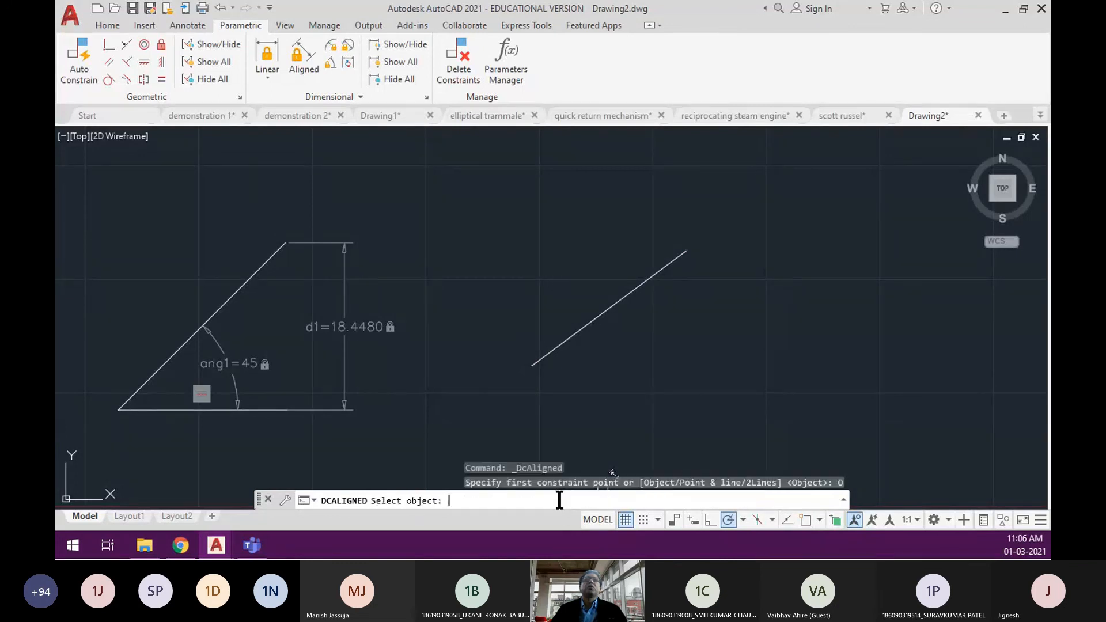
left_click(603, 313)
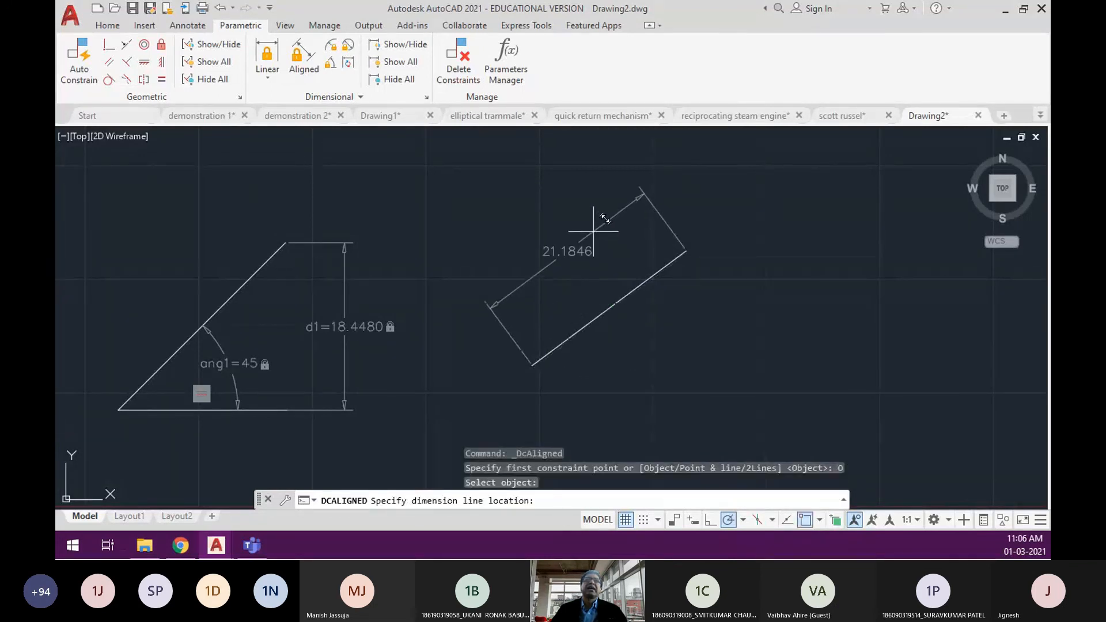
left_click(596, 267)
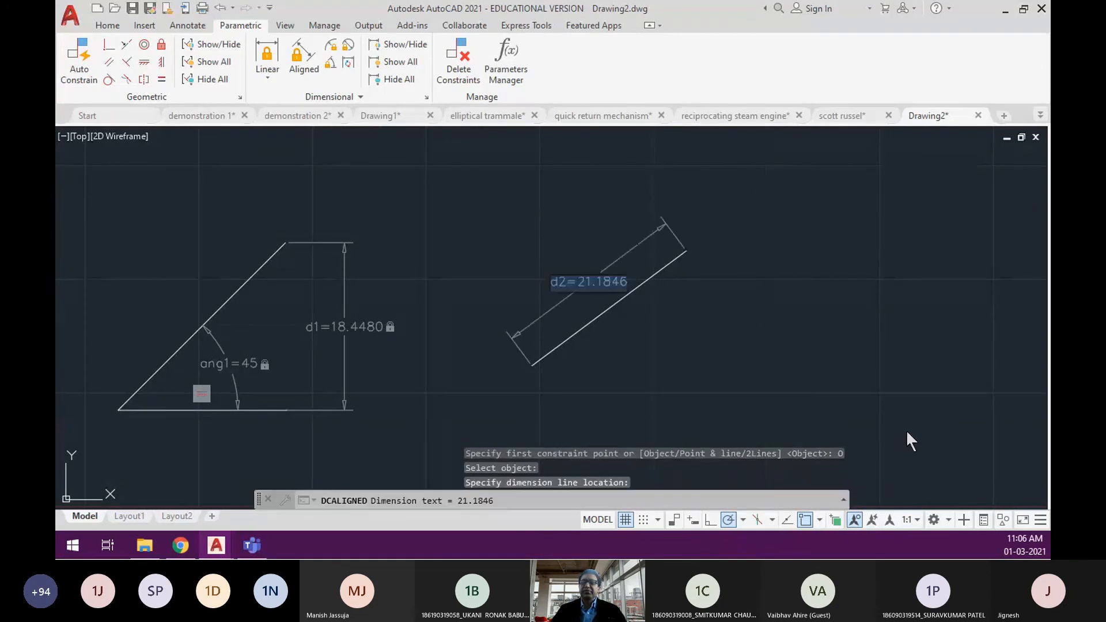
type("25")
key("Return")
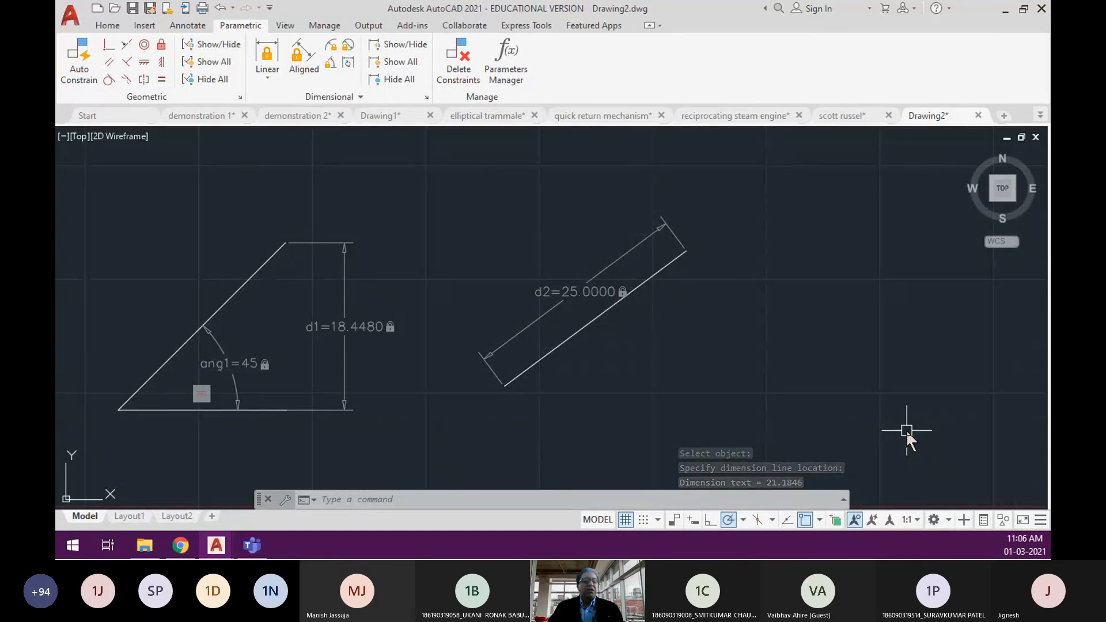
Erase the separate sloping line and the two connected angle lines together with their constraints.
type("e")
key("Return")
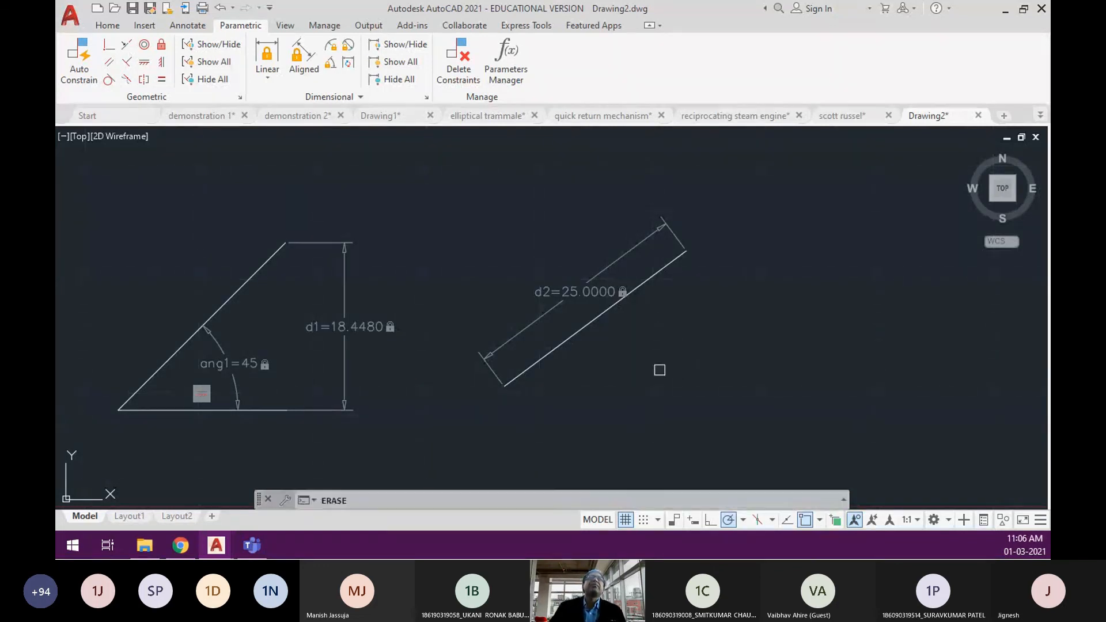
left_click(641, 396)
left_click(110, 192)
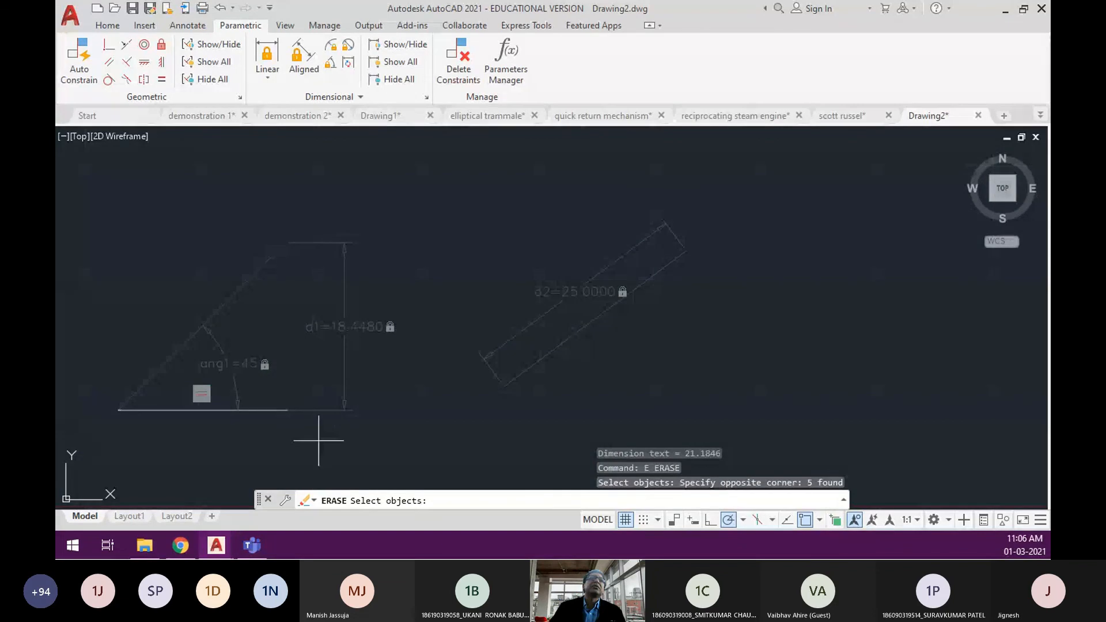
left_click(318, 440)
left_click(156, 306)
key("Return")
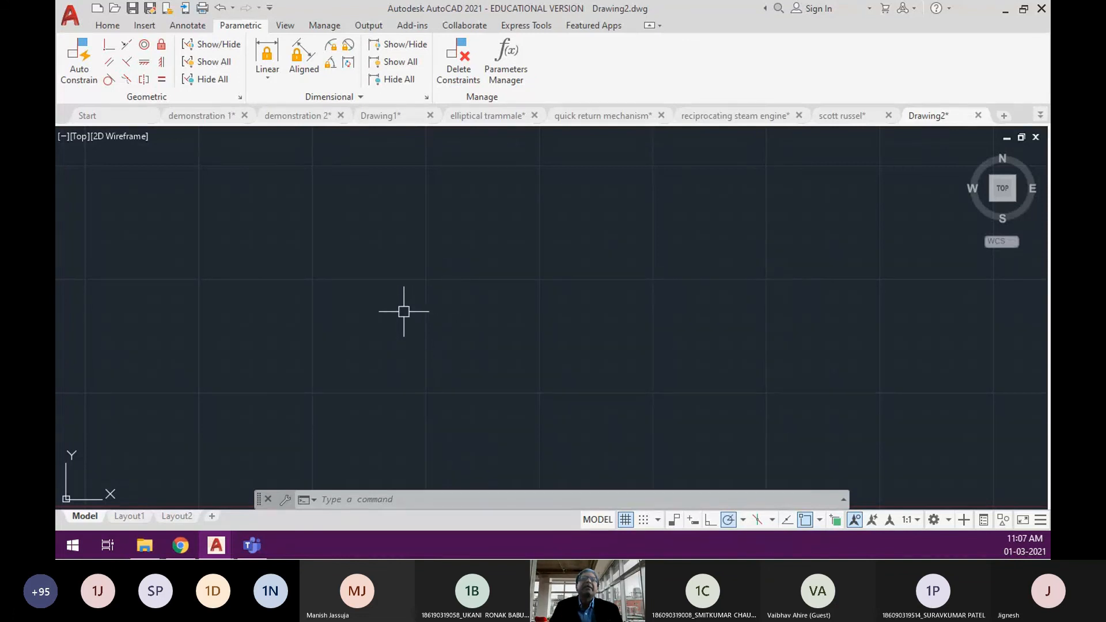
Draw a circle freehand in the cleared drawing area.
key("Return")
left_click(414, 284)
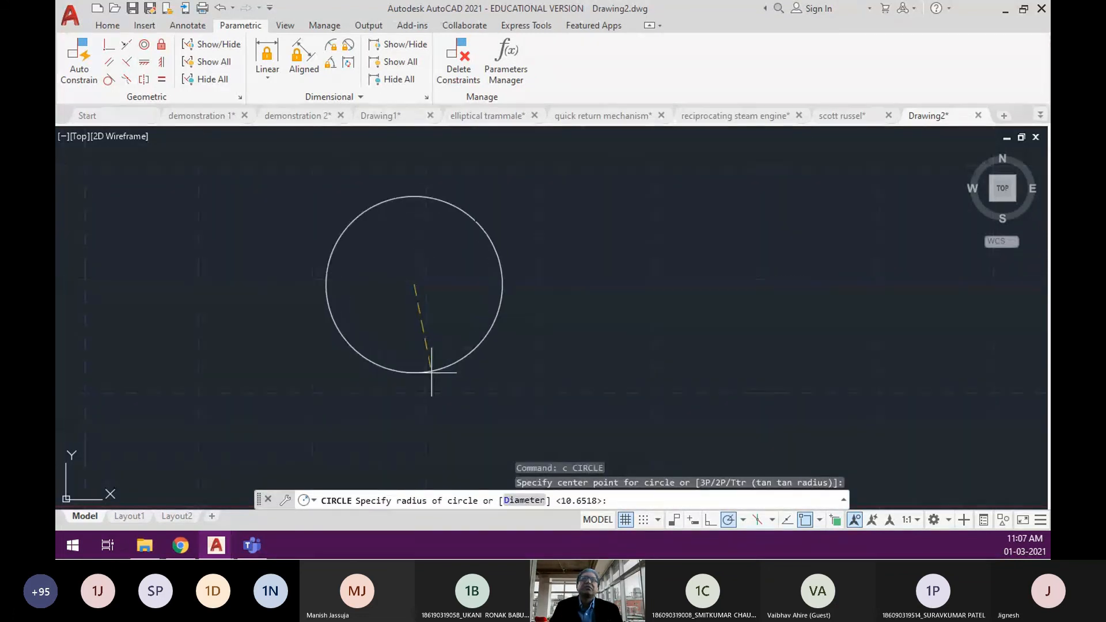
left_click(432, 380)
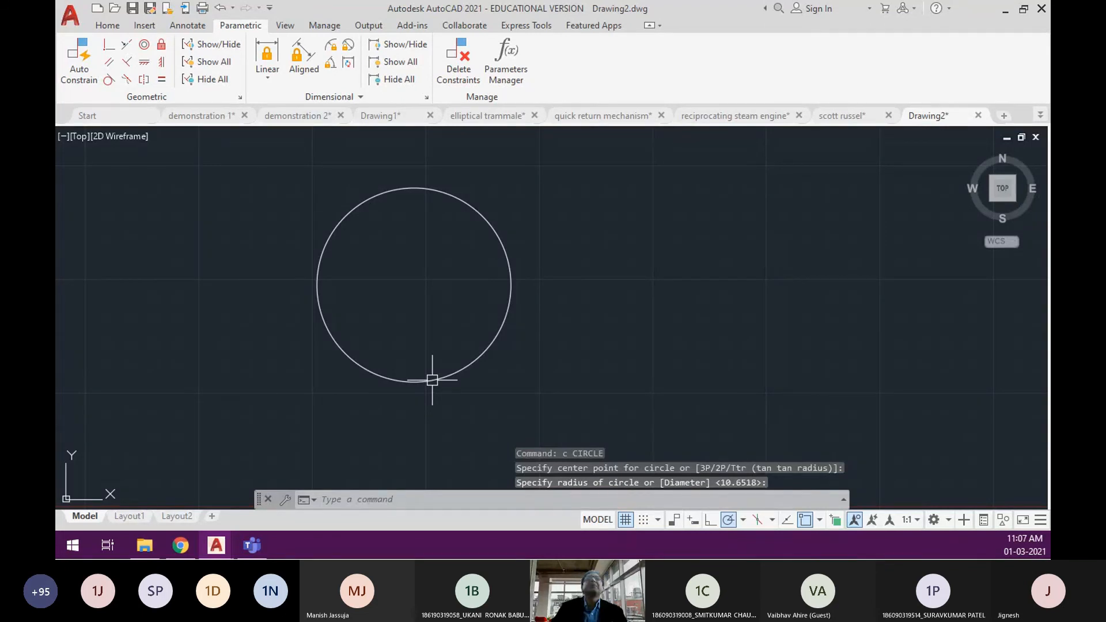
Draw a closed, irregular six-sided outline from connected lines to the right of the circle, with horizontal upper and lower sides.
type("l")
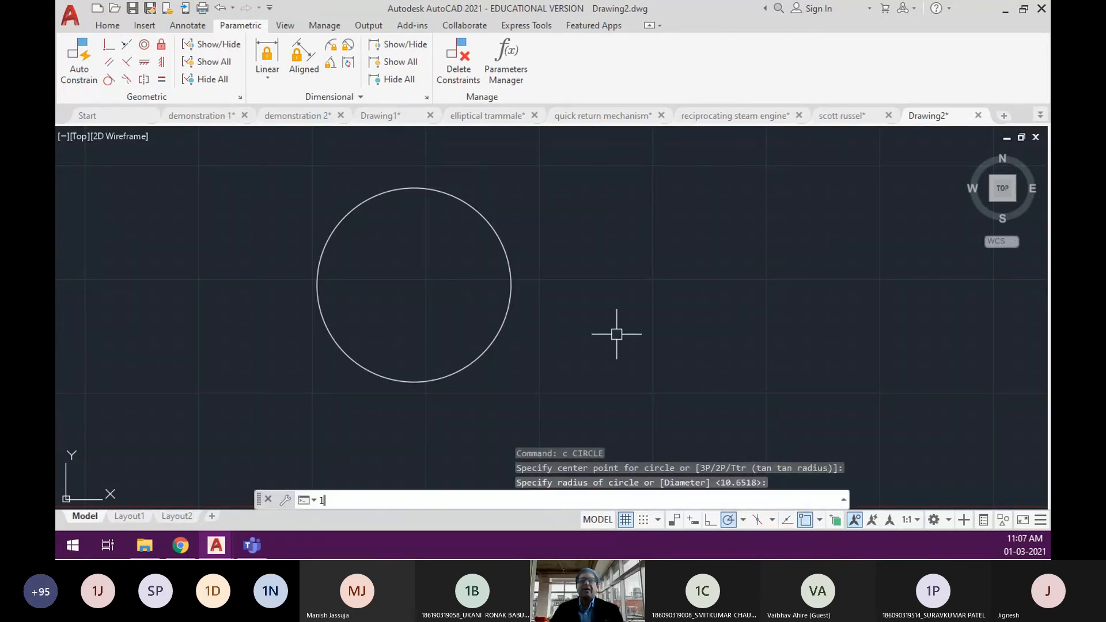
key("Return")
left_click(699, 198)
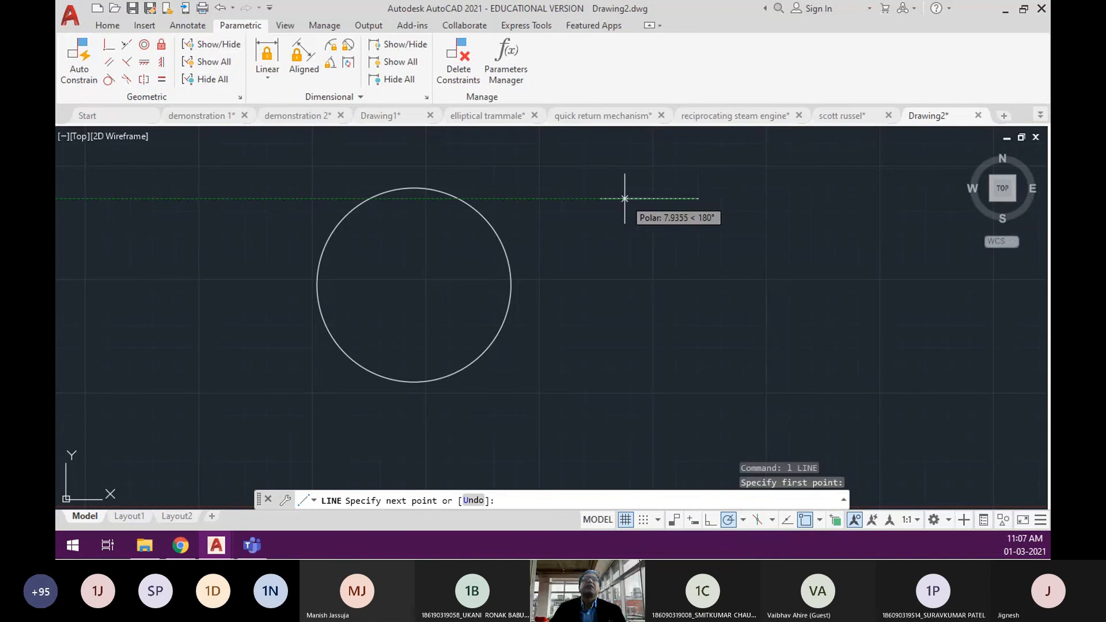
left_click(624, 198)
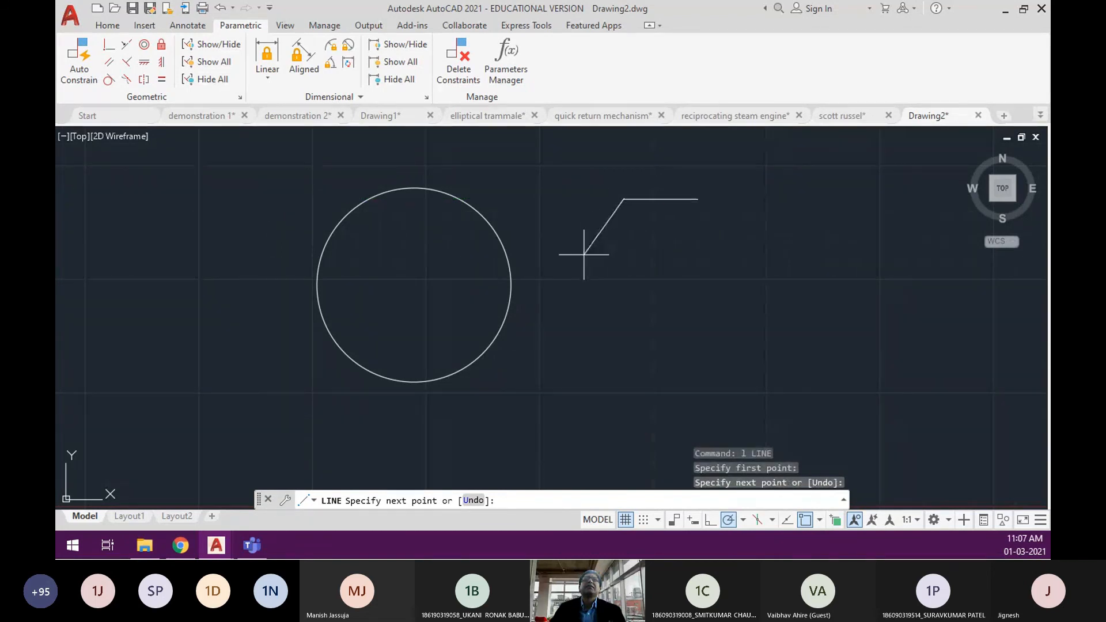
left_click(583, 253)
left_click(617, 337)
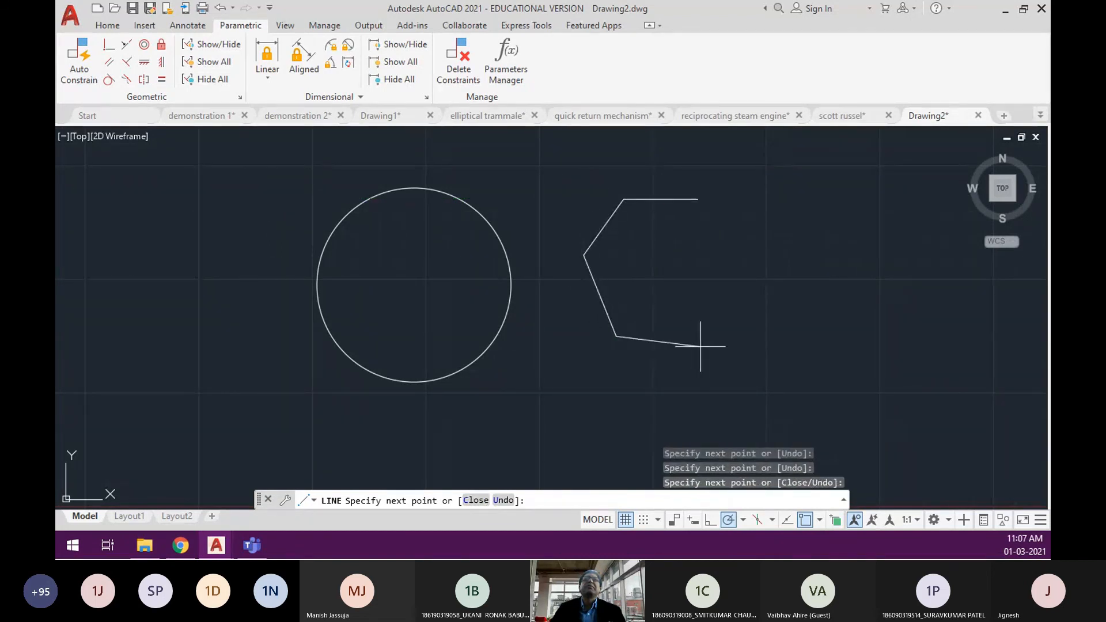
left_click(706, 336)
left_click(741, 269)
key("Return")
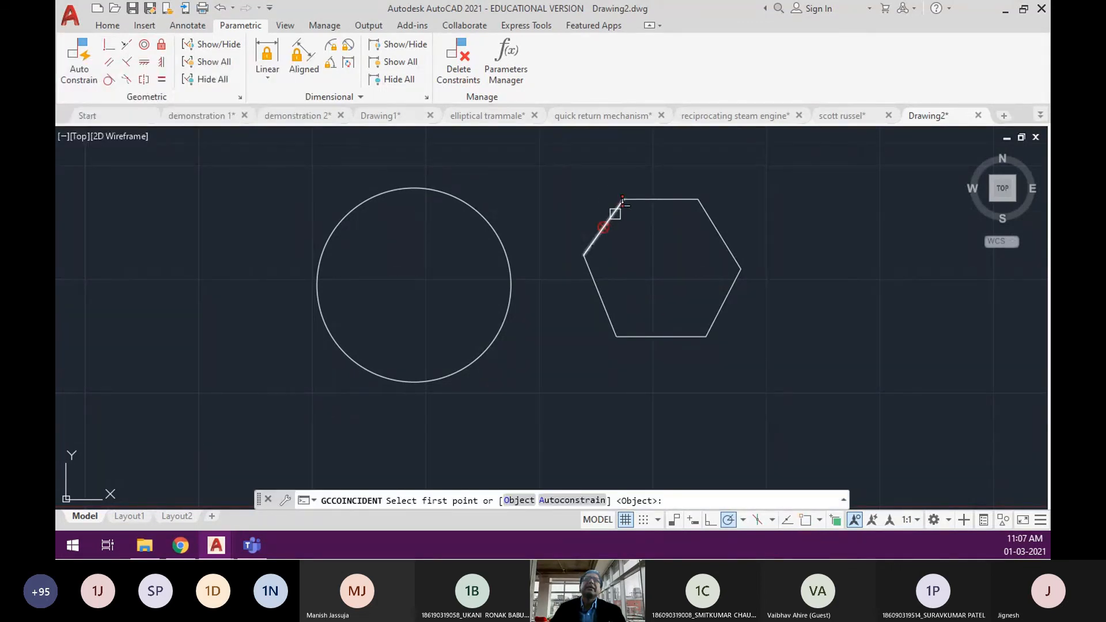
scroll(628, 185, "up", 4)
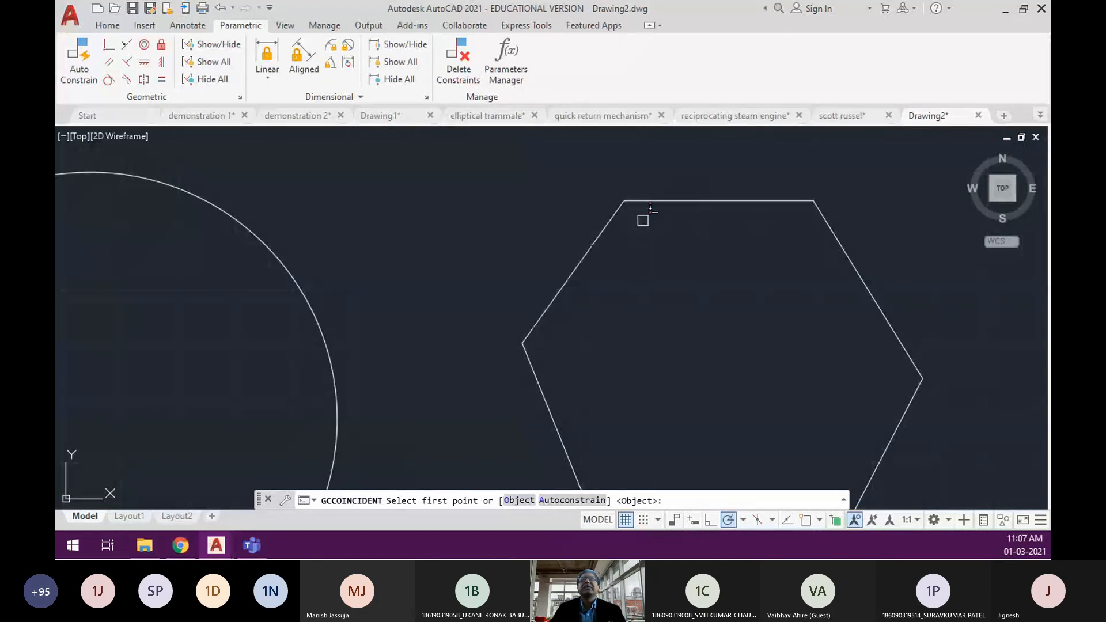
key("Escape")
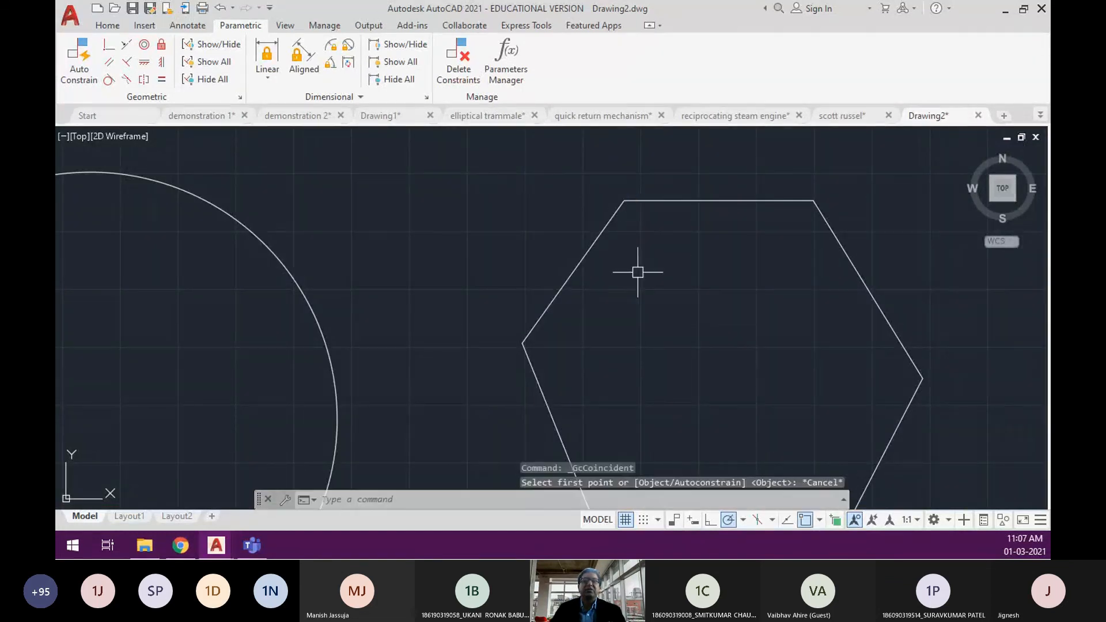
scroll(610, 253, "down", 4)
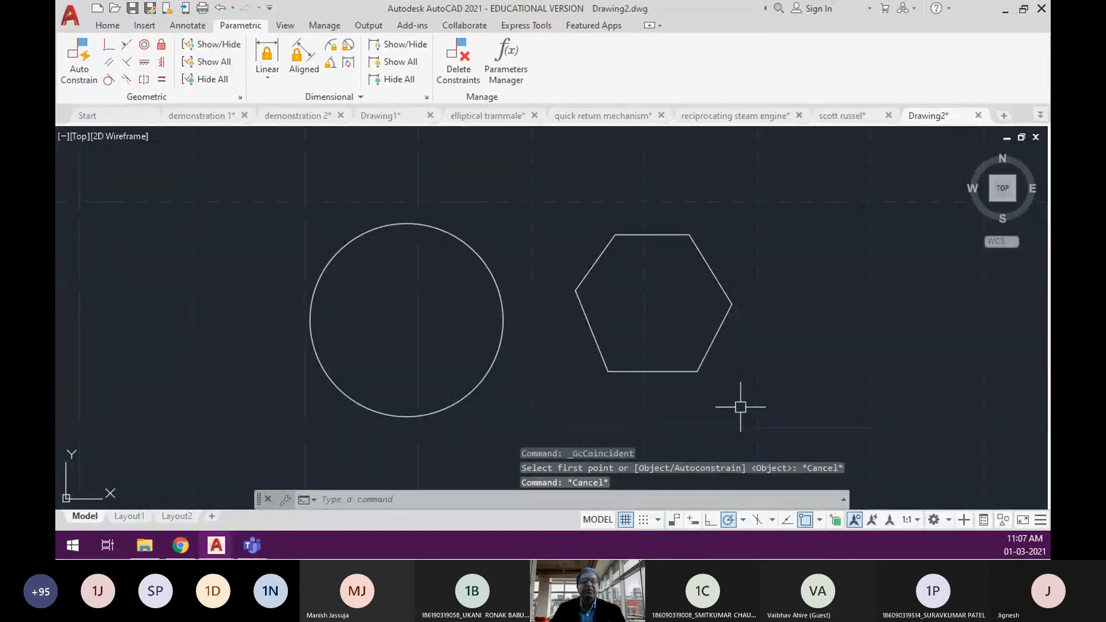
Erase all six lines of the closed hexagonal outline, keeping the circle.
type("e")
key("Return")
left_click(744, 411)
left_click(574, 213)
key("Return")
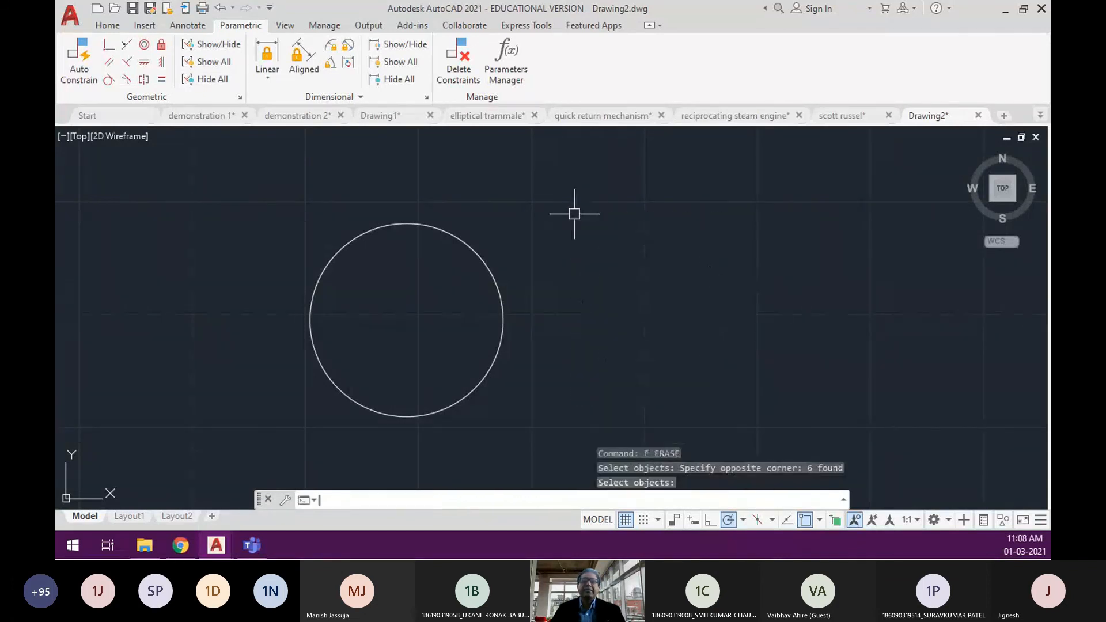
Draw the upper-left sloping side and the top horizontal side, about 7.7 units long, of an open hexagon as separate lines beside the circle.
type("l")
key("Return")
left_click(587, 278)
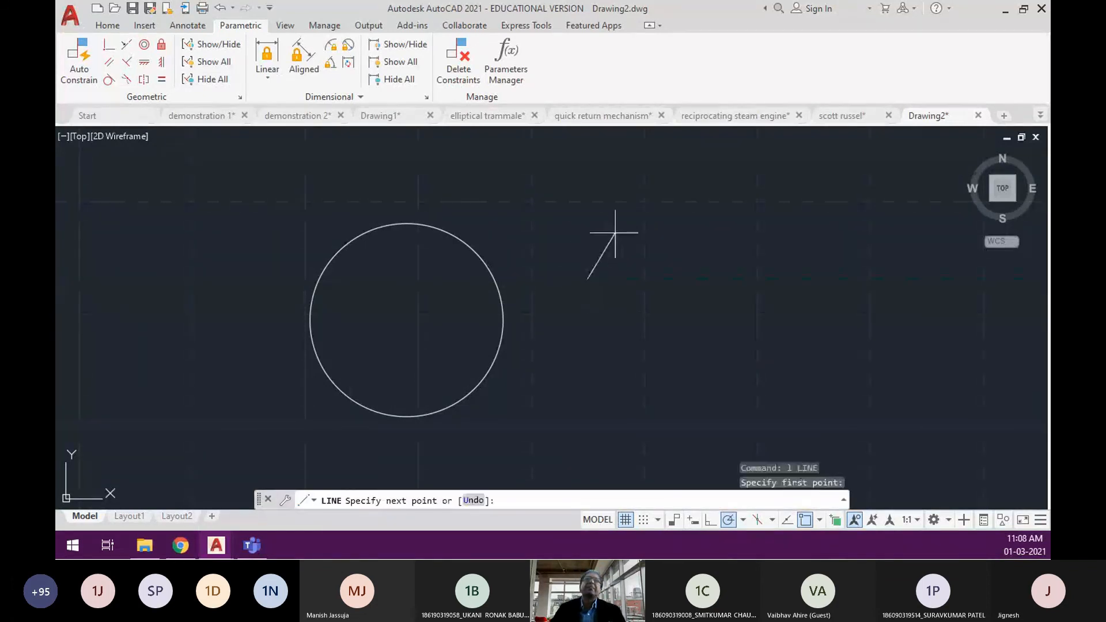
left_click(622, 224)
key("Return")
key("Return")
left_click(635, 209)
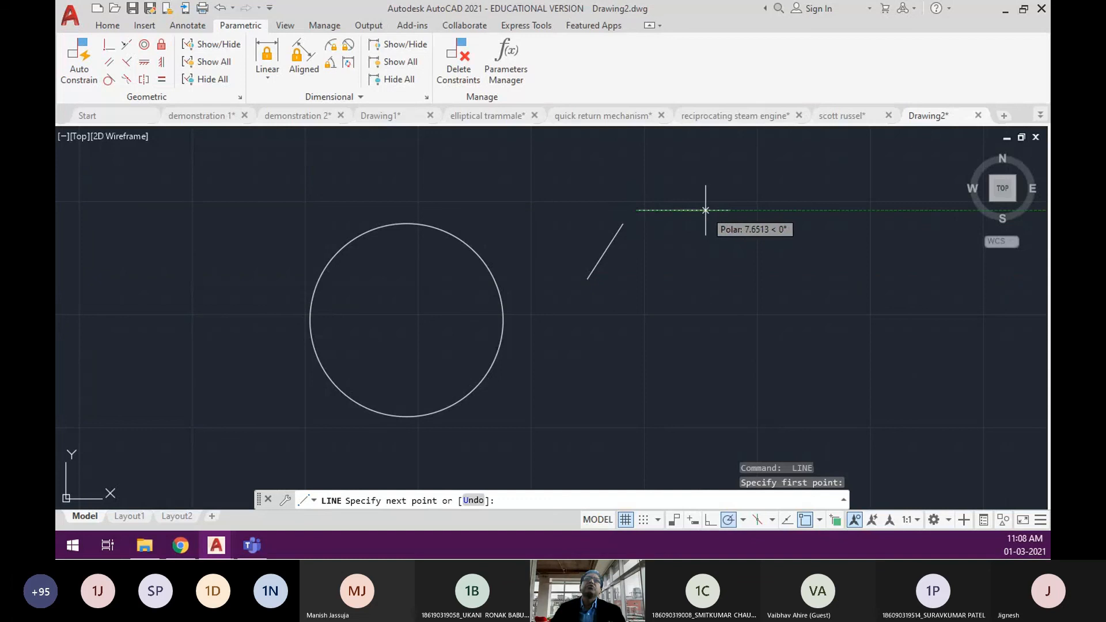
left_click(705, 211)
key("Return")
Draw the upper-right and lower-right sloping sides of the open hexagon as separate lines, leaving gaps at the corners.
key("Return")
left_click(714, 220)
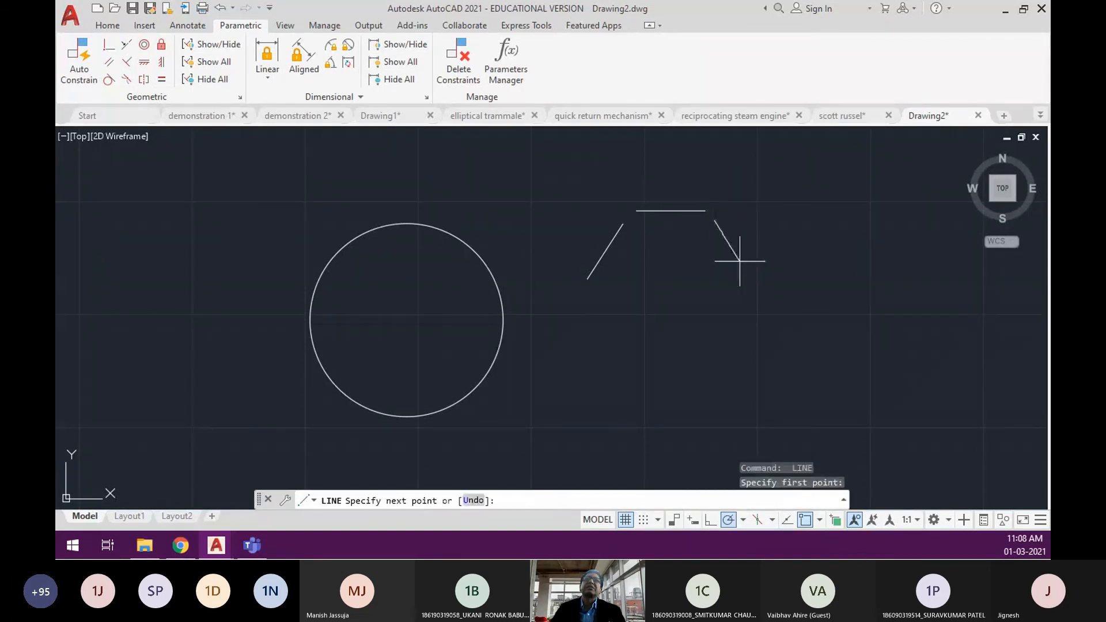
left_click(741, 266)
key("Return")
key("Return")
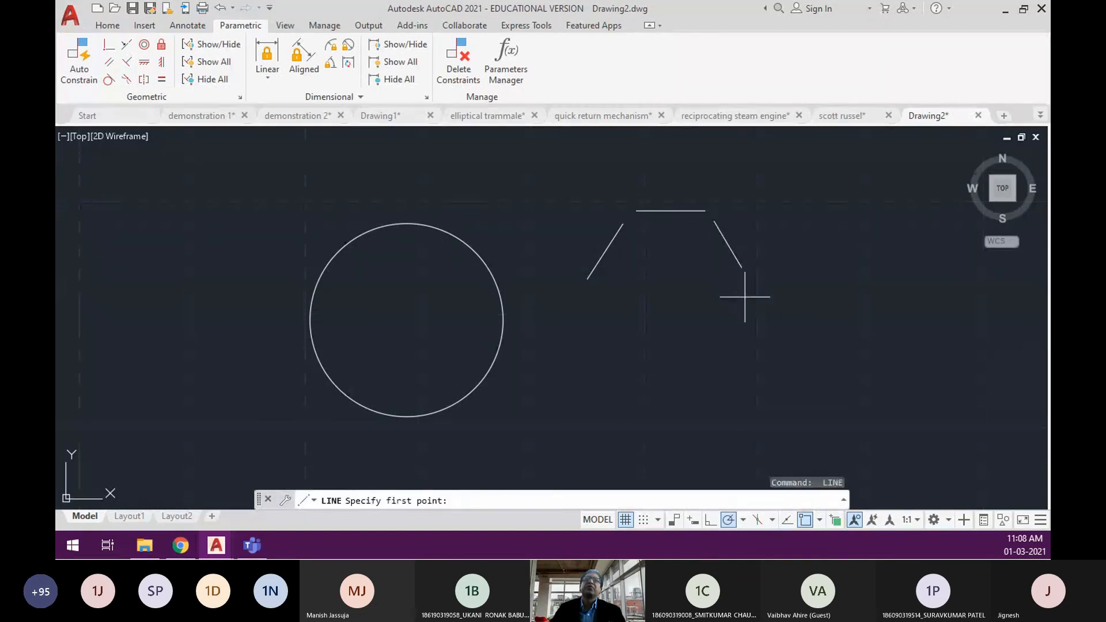
left_click(741, 294)
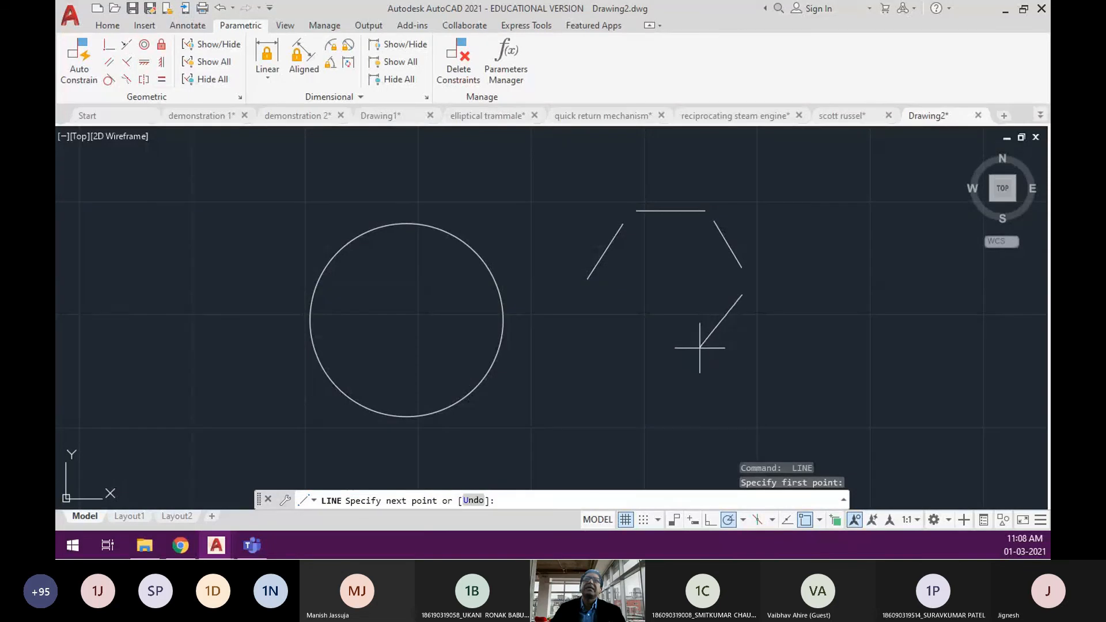
left_click(705, 355)
key("Return")
Draw the lower-left sloping side and the bottom horizontal side of the open hexagon as separate lines with gaps at the corners.
key("Return")
left_click(592, 293)
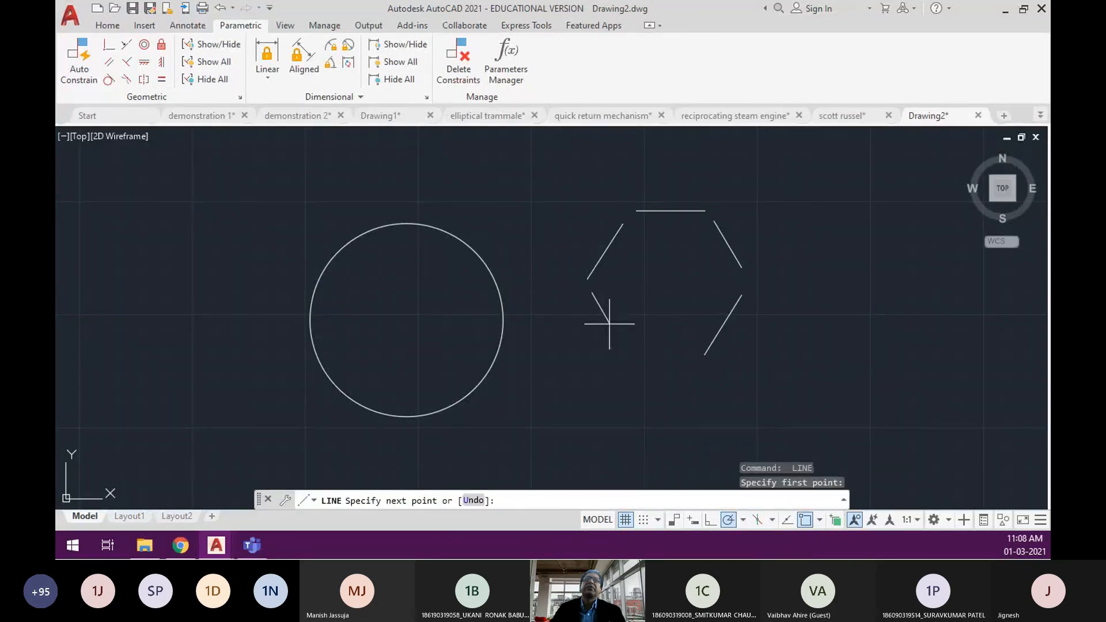
left_click(624, 345)
key("Return")
left_click(638, 356)
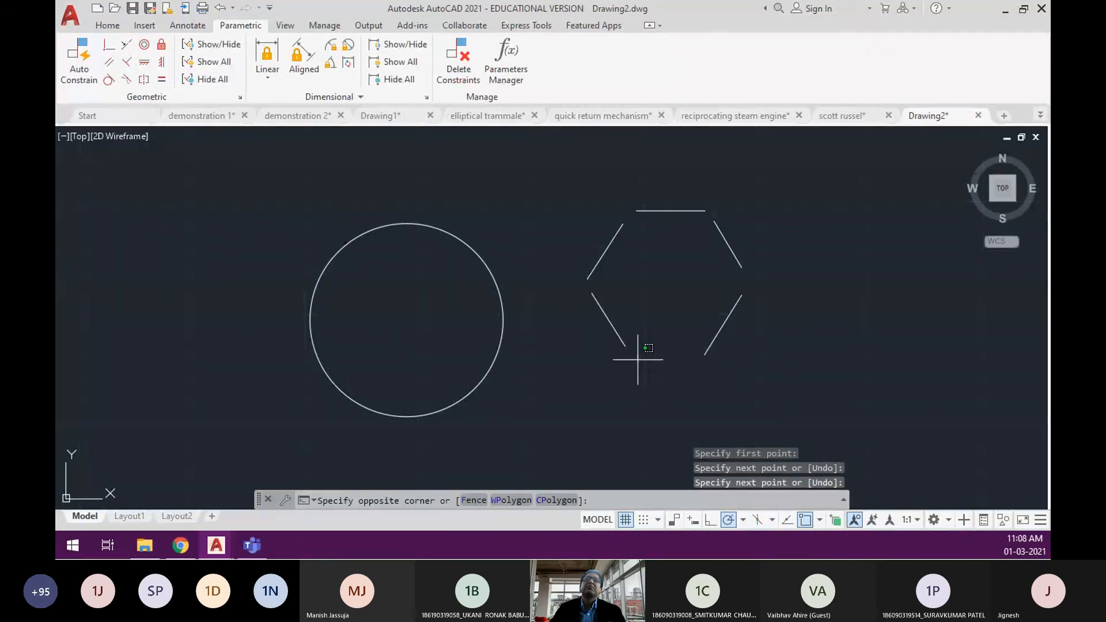
key("Escape")
key("Return")
left_click(641, 359)
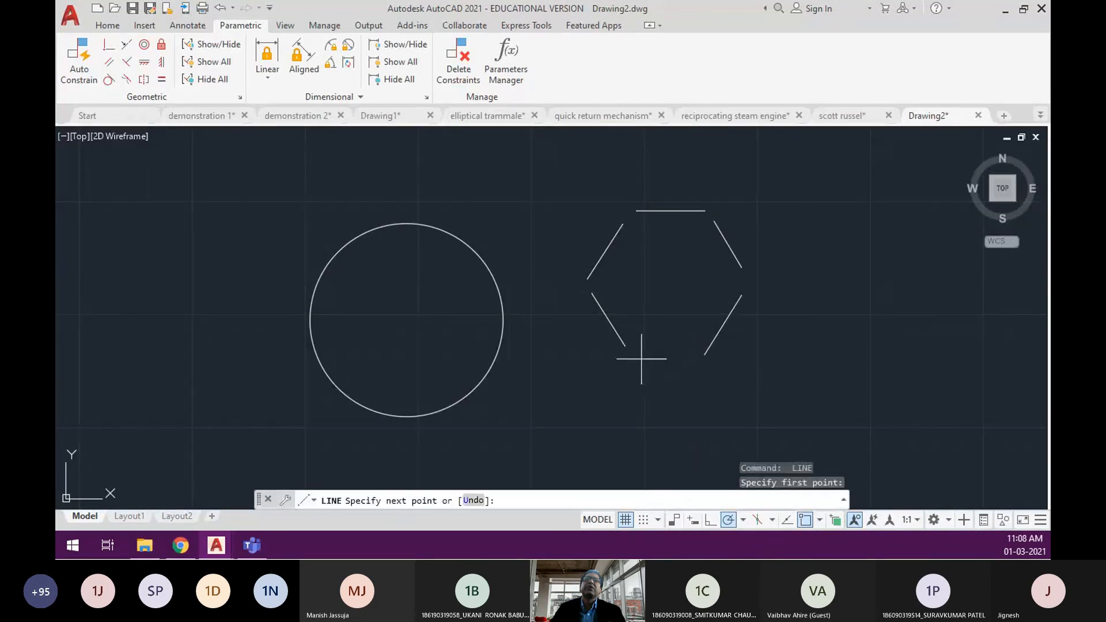
left_click(687, 359)
key("Return")
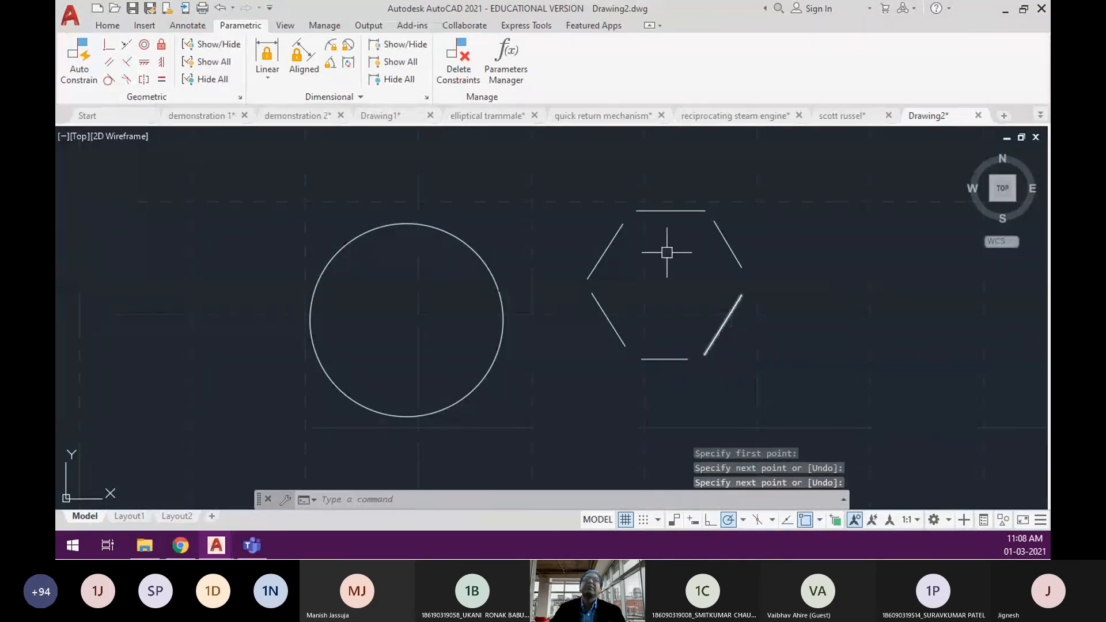
scroll(682, 289, "up", 2)
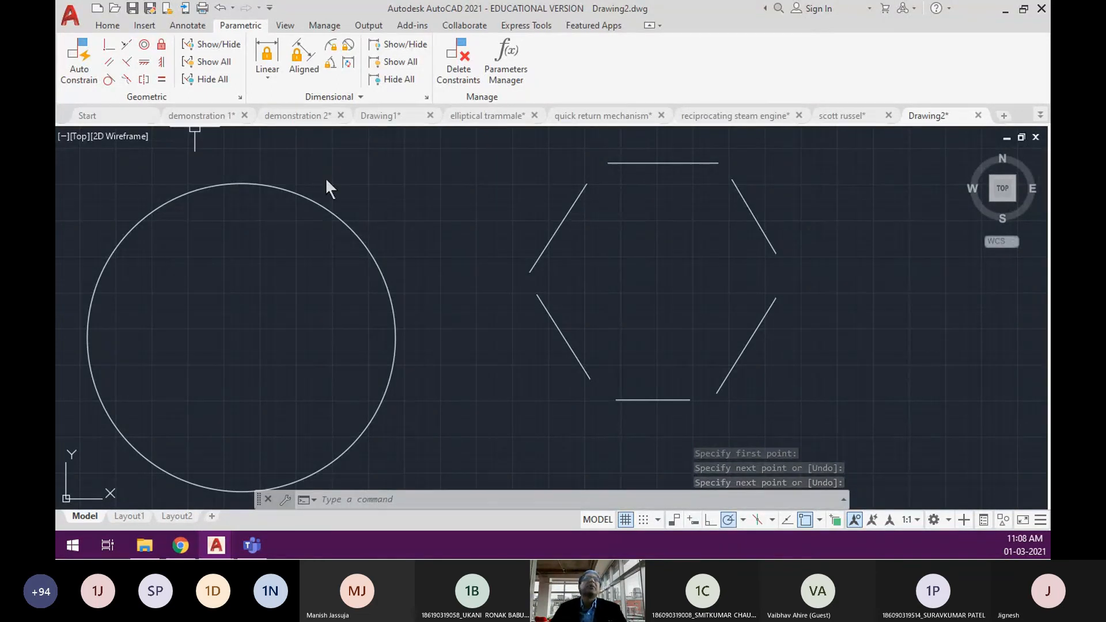
Apply coincident constraints joining the upper-left side to the top side and the top side to the upper-right side of the open hexagon.
left_click(108, 44)
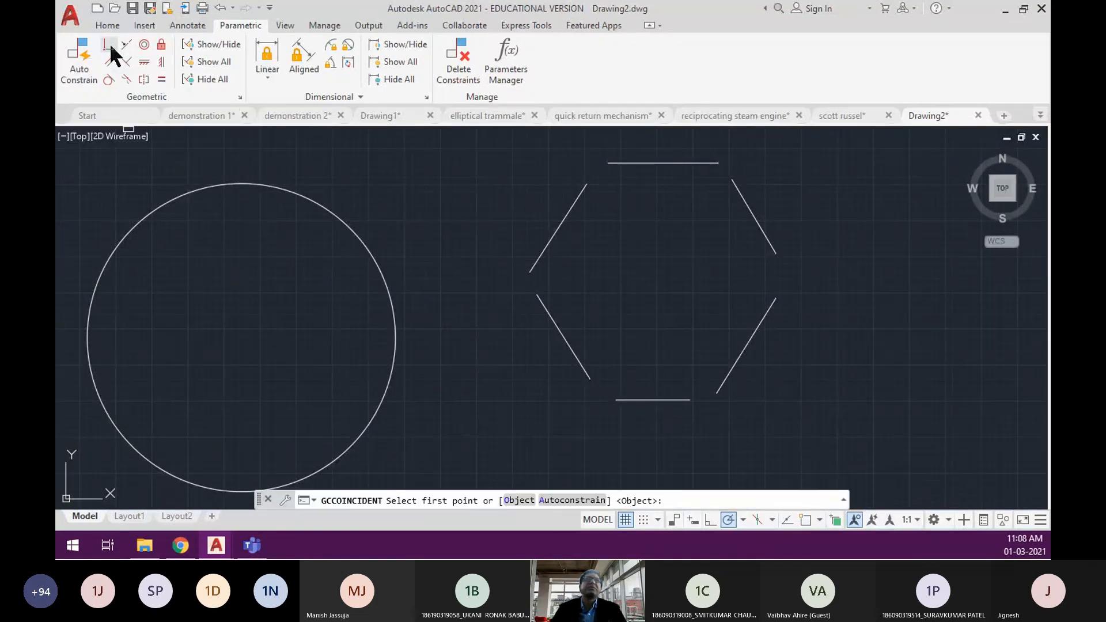
left_click(587, 179)
left_click(607, 163)
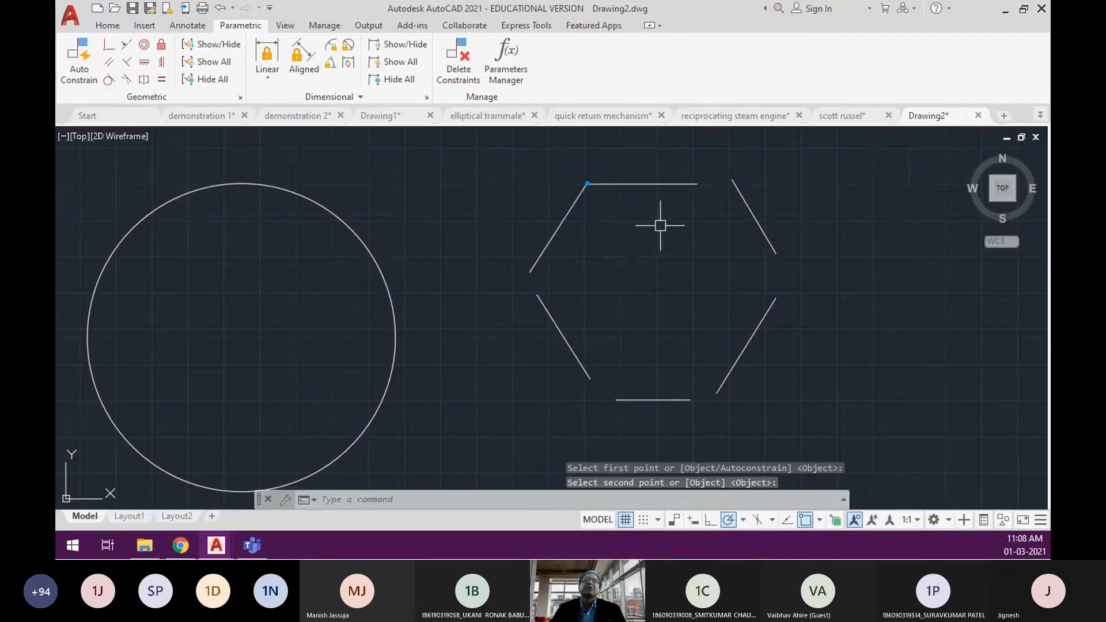
key("Return")
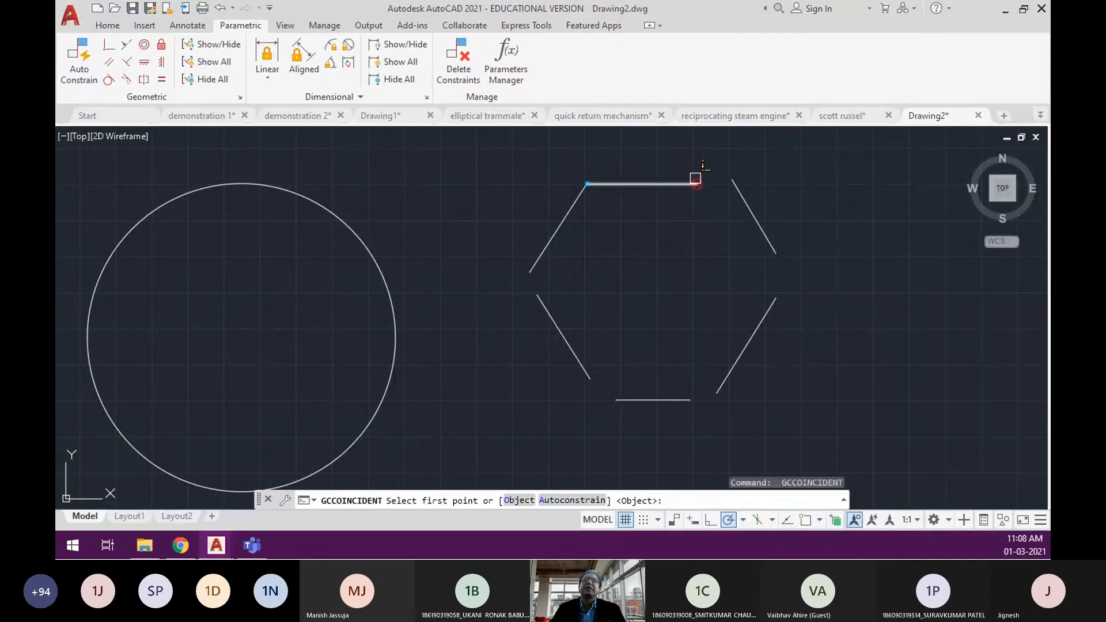
left_click(698, 175)
left_click(735, 177)
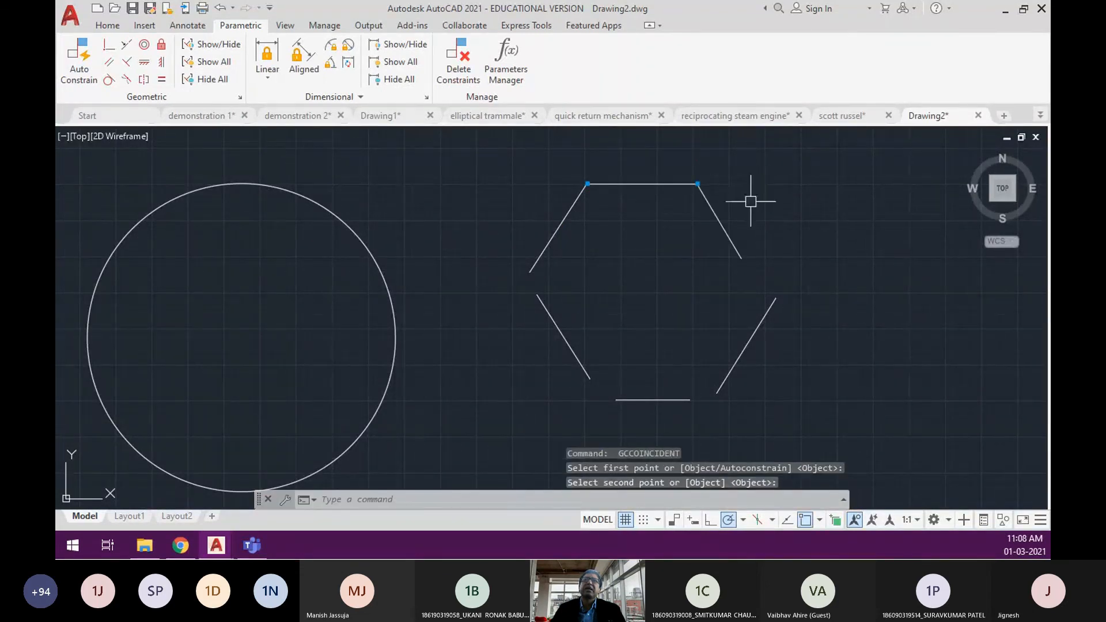
Join the upper-right side to the lower-right side, and the lower-right side to the bottom side, with coincident constraints.
key("Return")
left_click(741, 257)
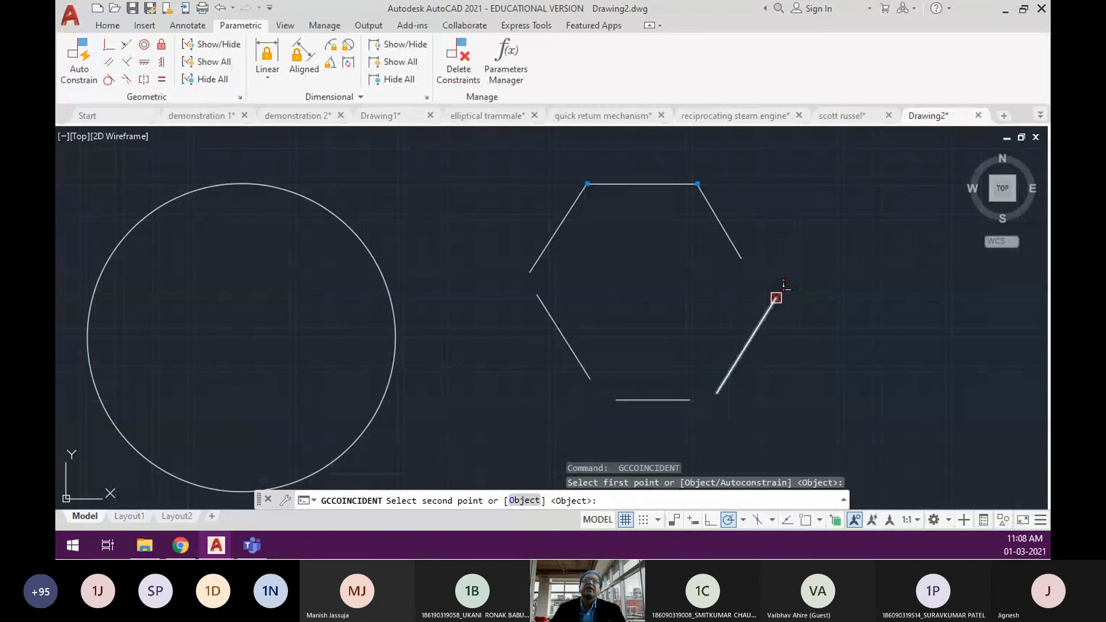
left_click(776, 295)
key("Return")
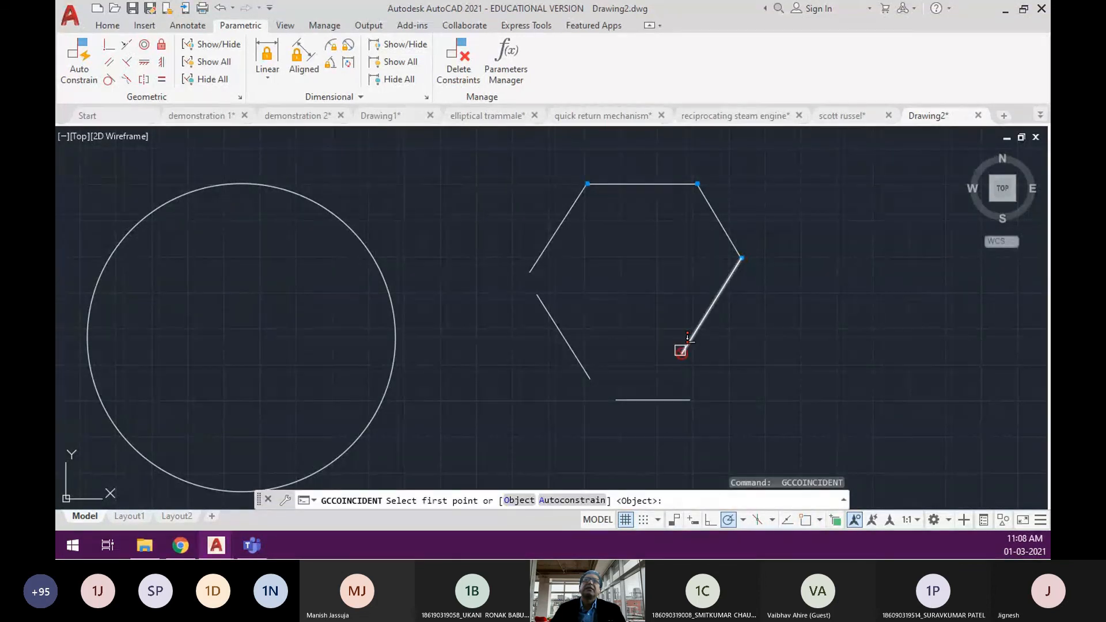
left_click(683, 348)
left_click(688, 398)
Close the hexagon by making the ends of the bottom and lower-left sides, and of the lower-left and upper-left sides, coincident.
key("Return")
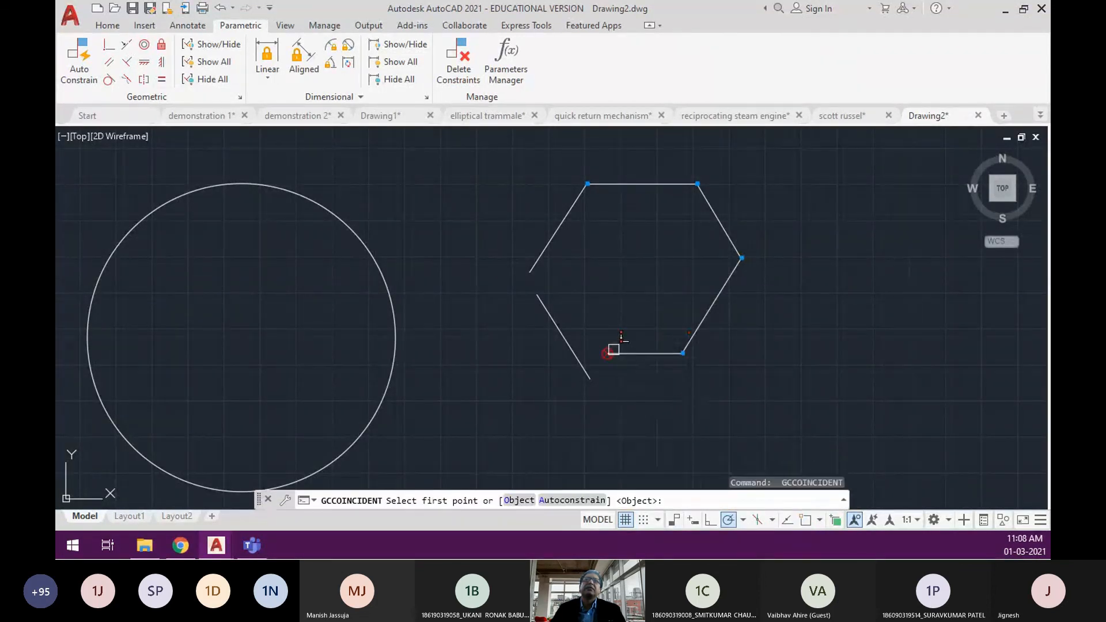
left_click(611, 346)
left_click(591, 375)
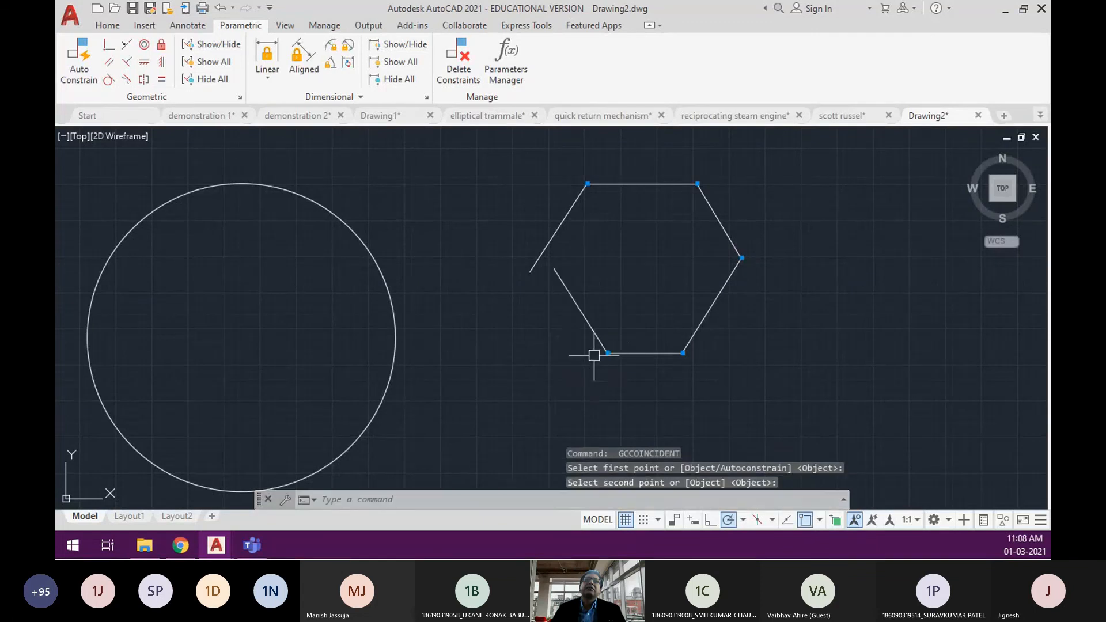
key("Return")
left_click(555, 268)
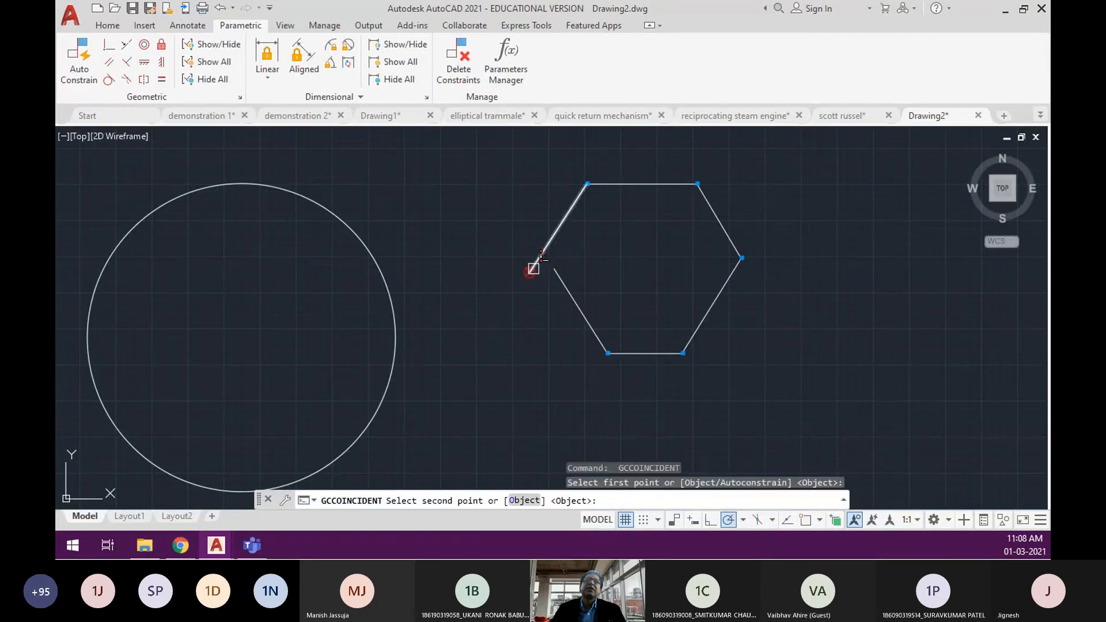
left_click(532, 269)
Try to stretch the hexagon's upper-right corner and its leftmost corner to test the coincident joints.
left_click(739, 202)
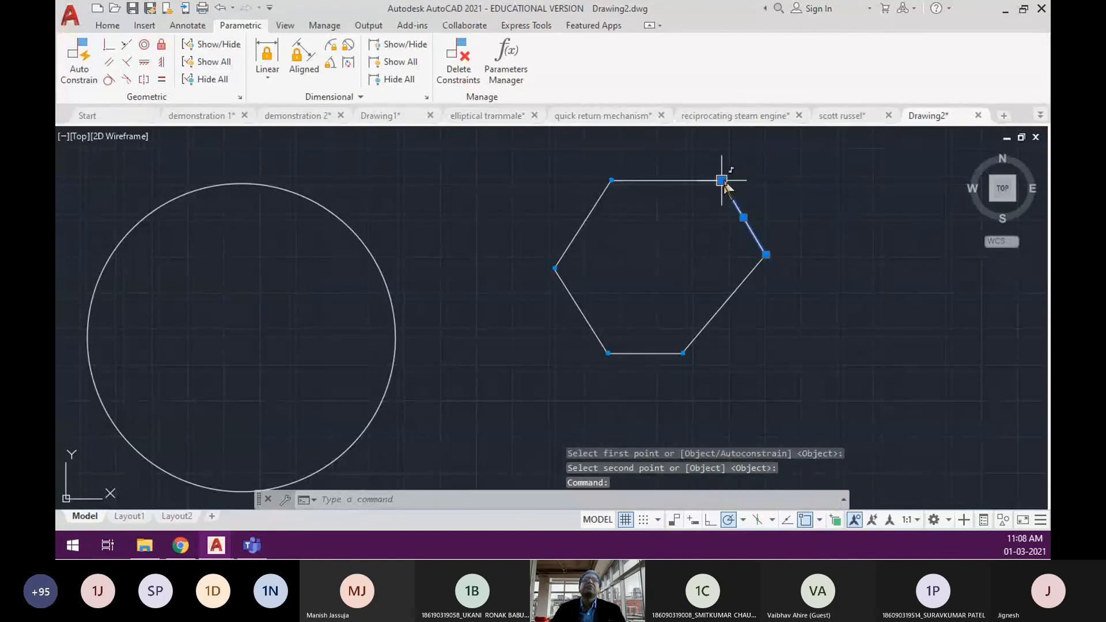
left_click(722, 180)
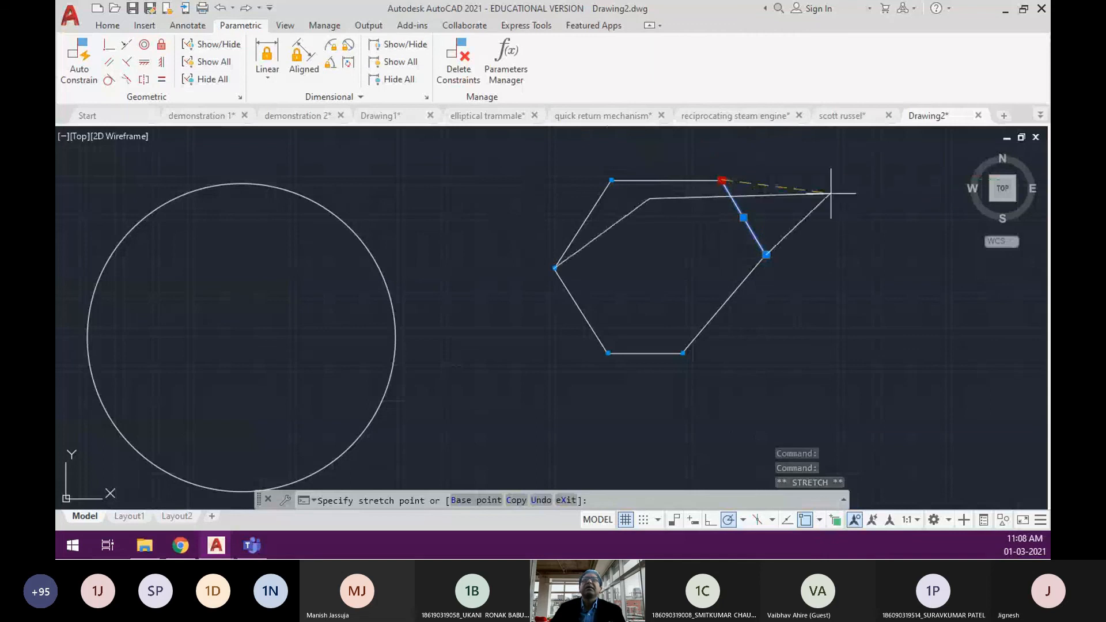
key("Escape")
left_click(570, 292)
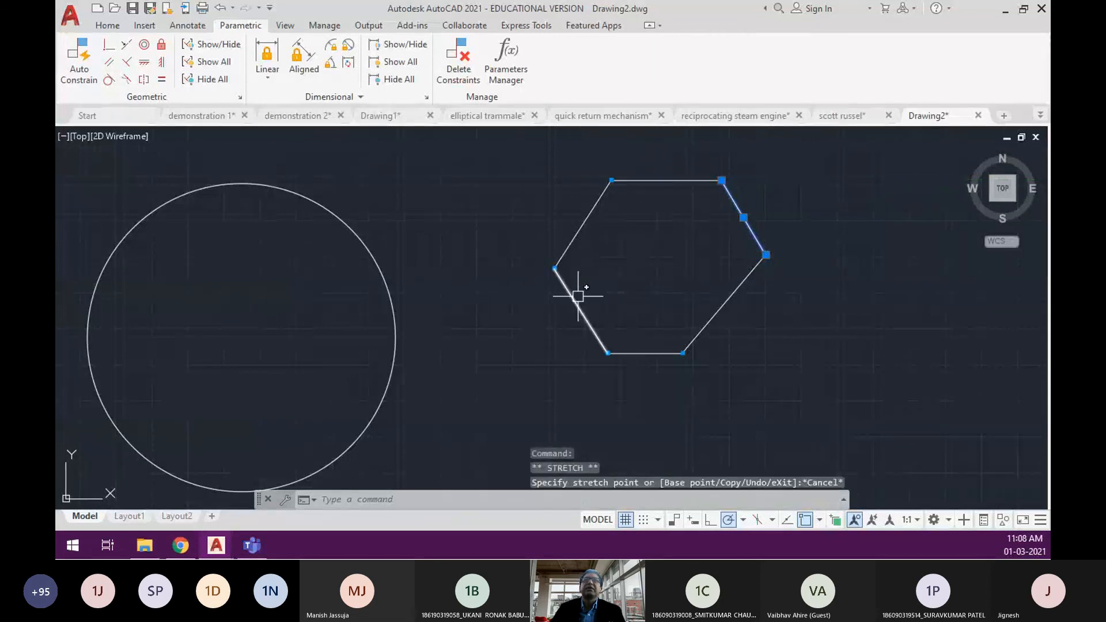
left_click(554, 267)
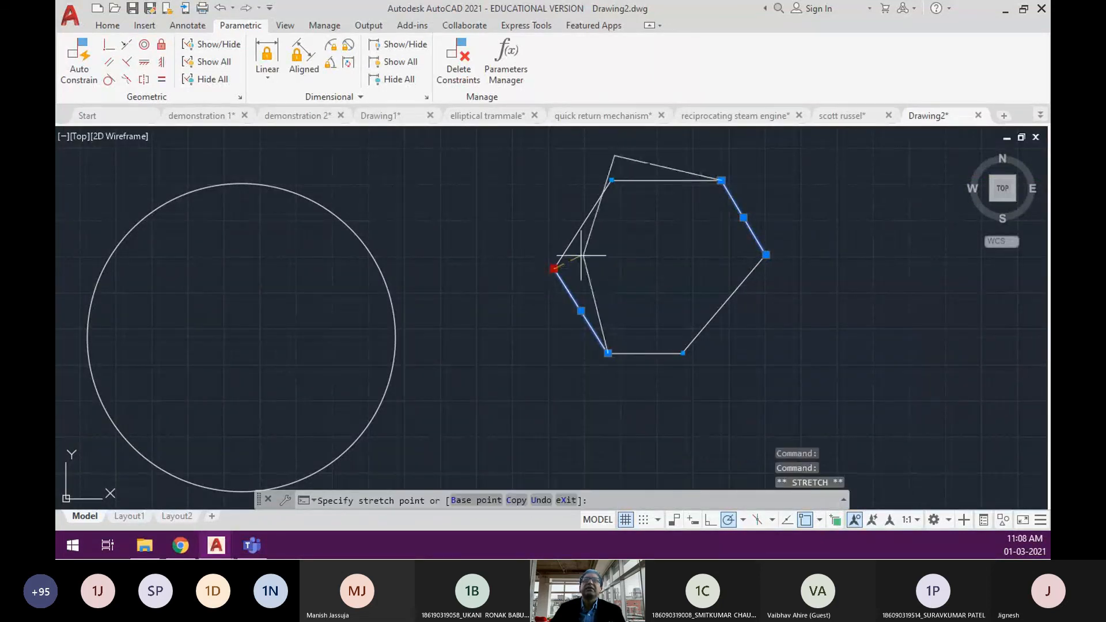
key("Escape")
key("Escape")
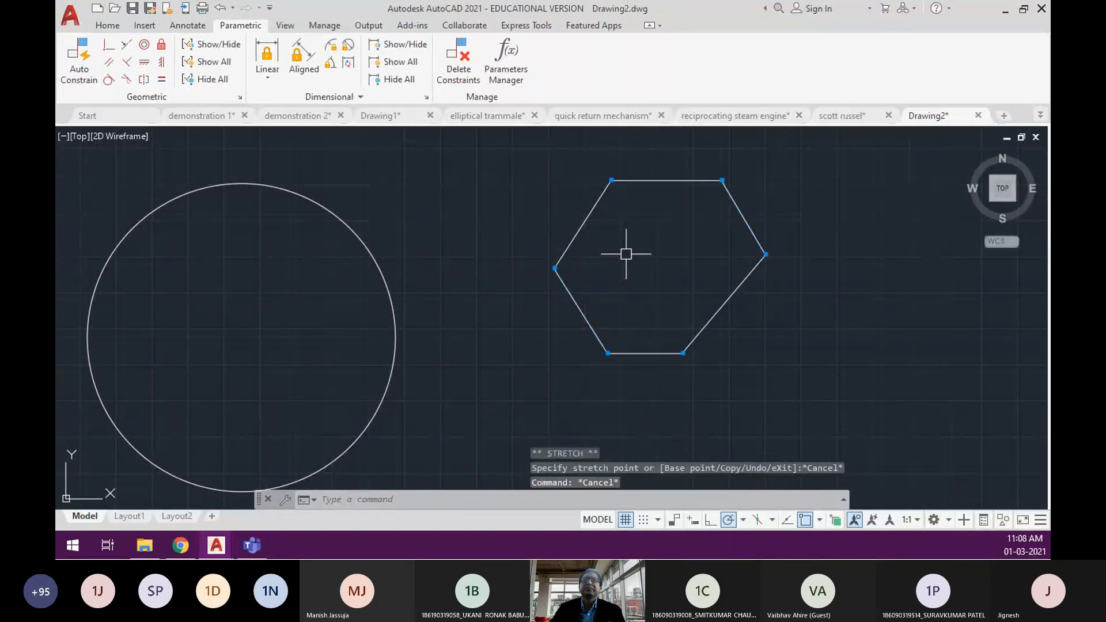
Chain equal constraints from the hexagon's upper-left side through the top and upper-right sides to the lower-right side.
middle_click_drag(649, 260, 590, 274)
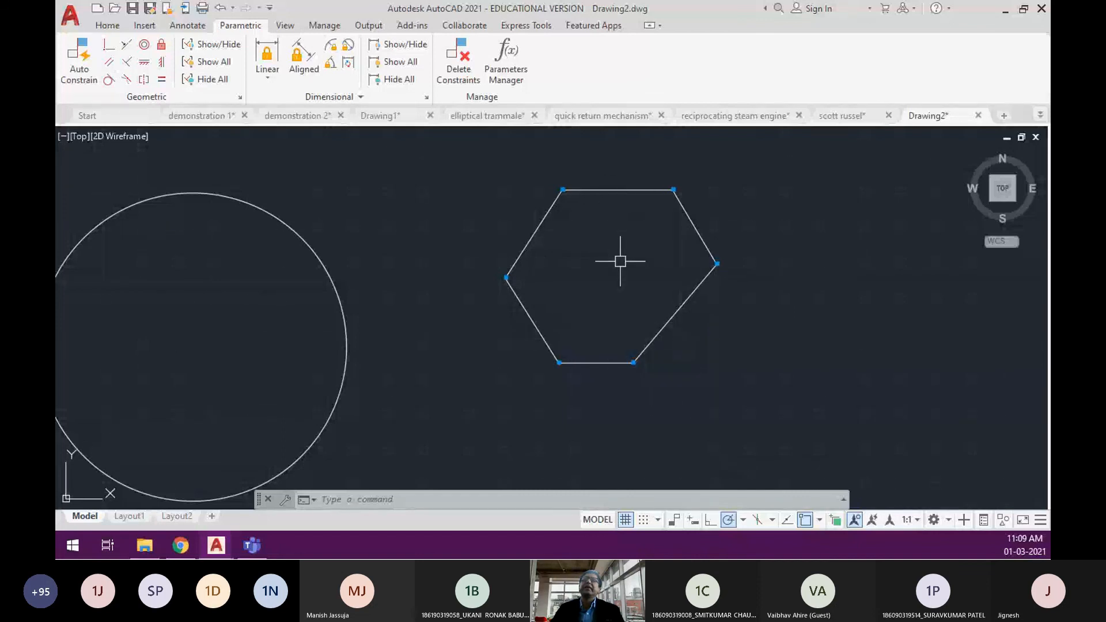
left_click(161, 79)
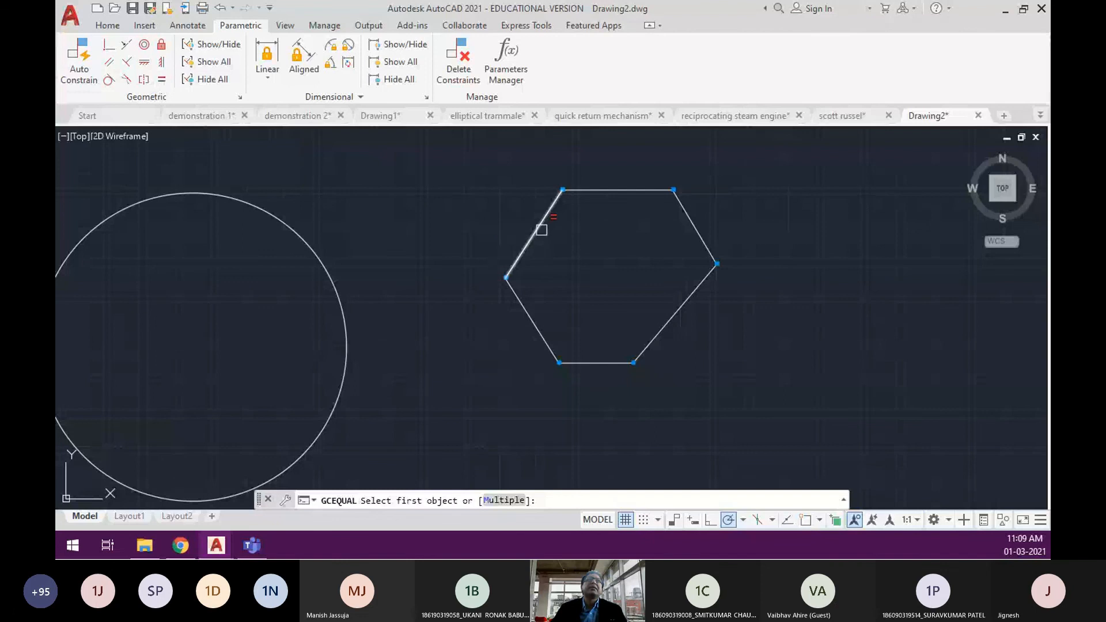
left_click(541, 229)
left_click(600, 189)
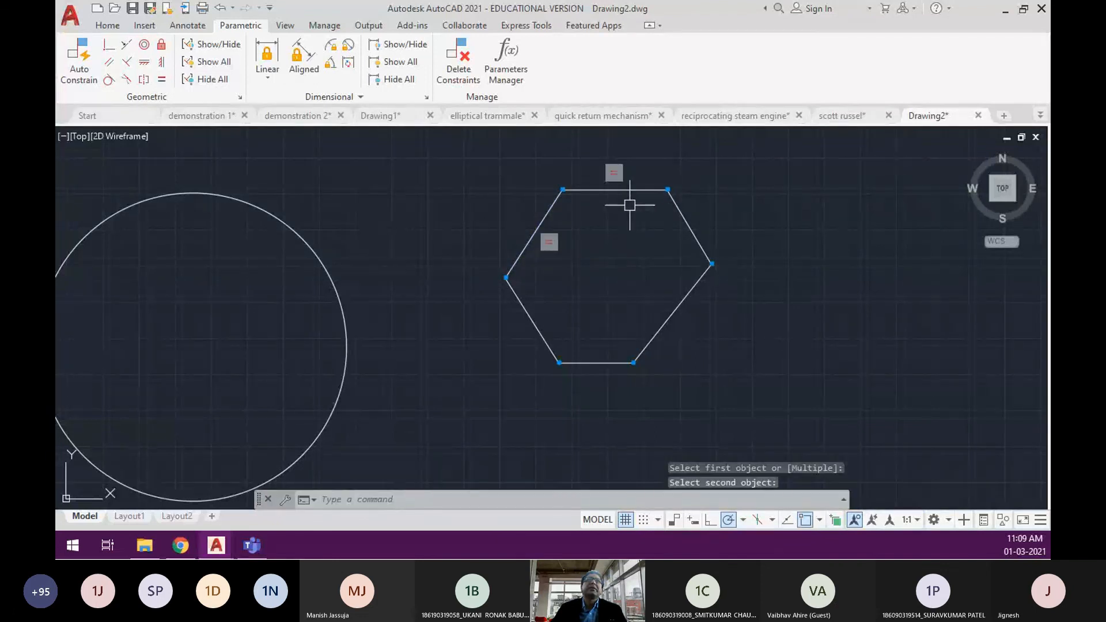
key("Return")
left_click(636, 189)
left_click(685, 219)
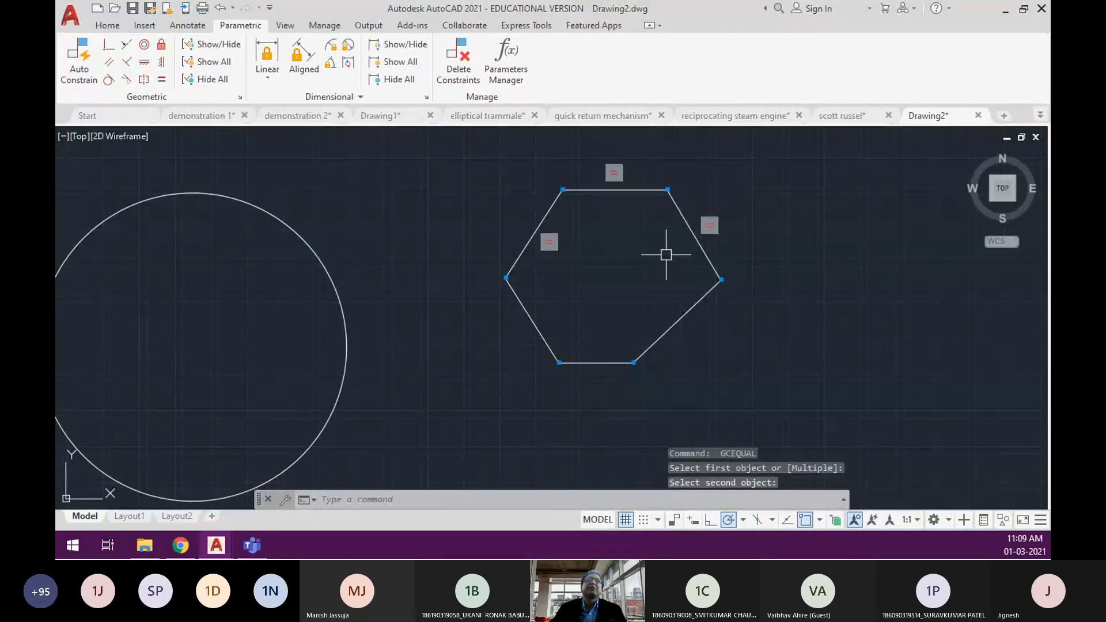
key("Return")
left_click(702, 248)
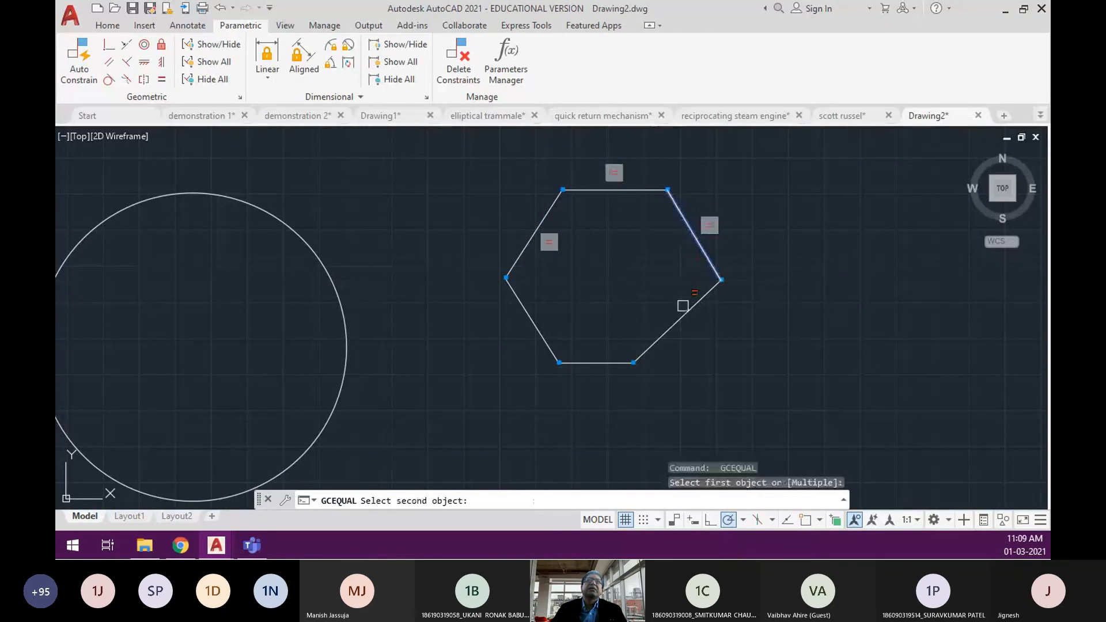
left_click(682, 312)
Constrain the hexagon's bottom, lower-left and upper-left sides to equal length, and make the bottom side horizontal.
key("Return")
left_click(602, 356)
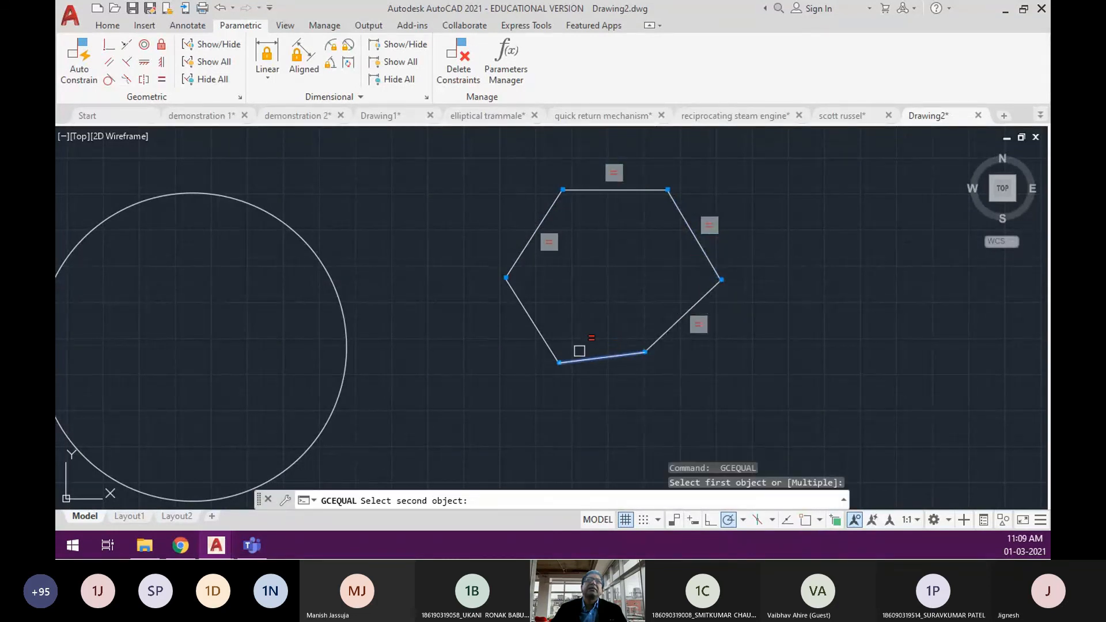
left_click(527, 320)
key("Return")
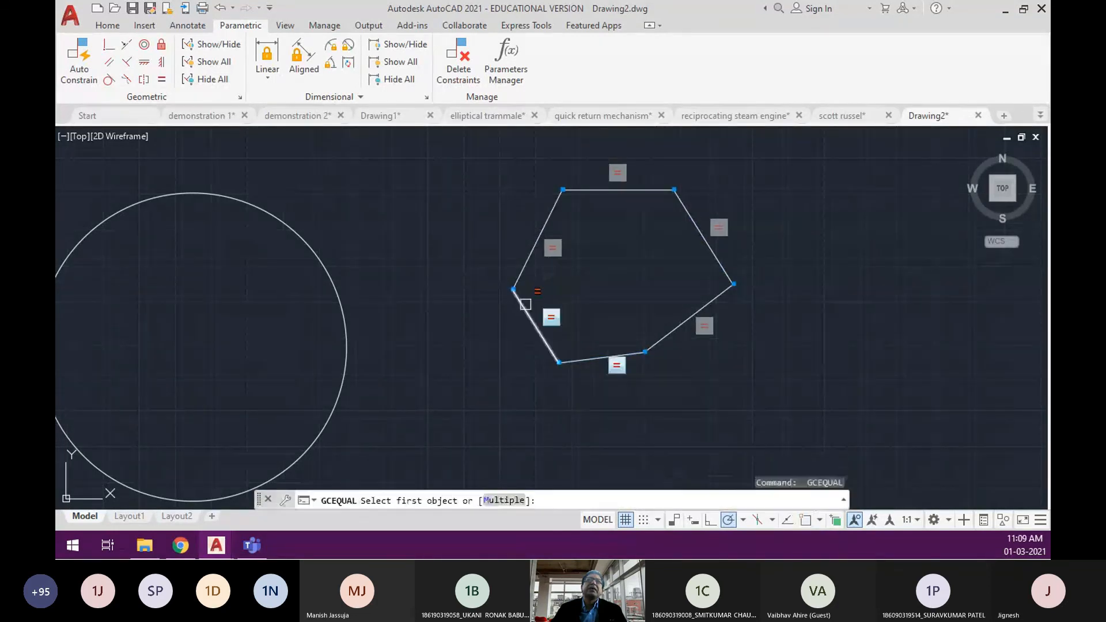
left_click(525, 302)
left_click(528, 268)
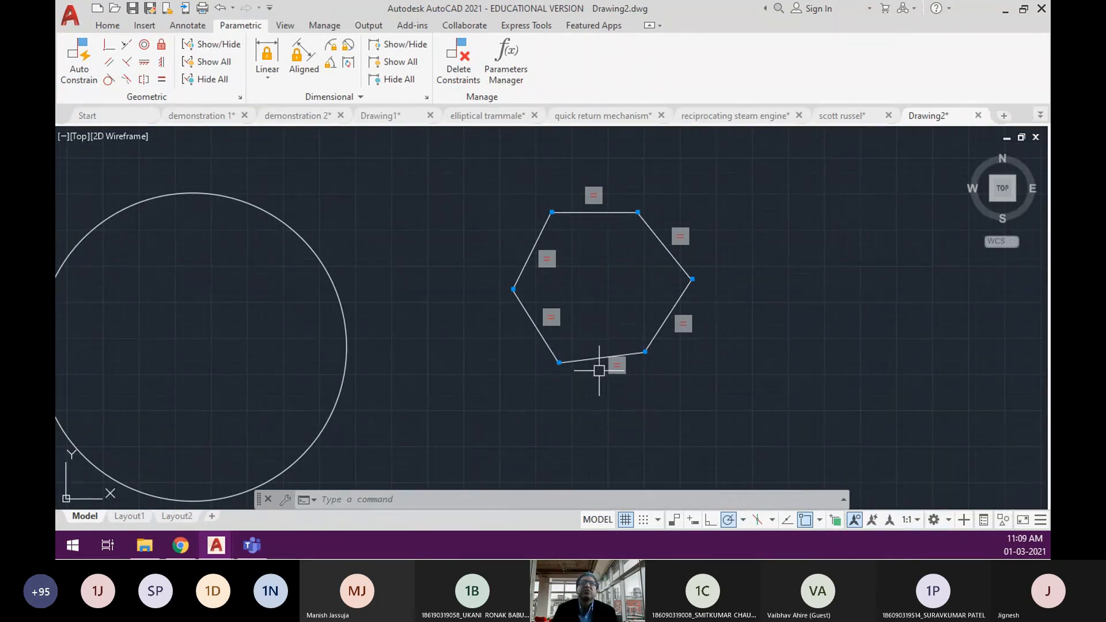
left_click(144, 62)
left_click(612, 357)
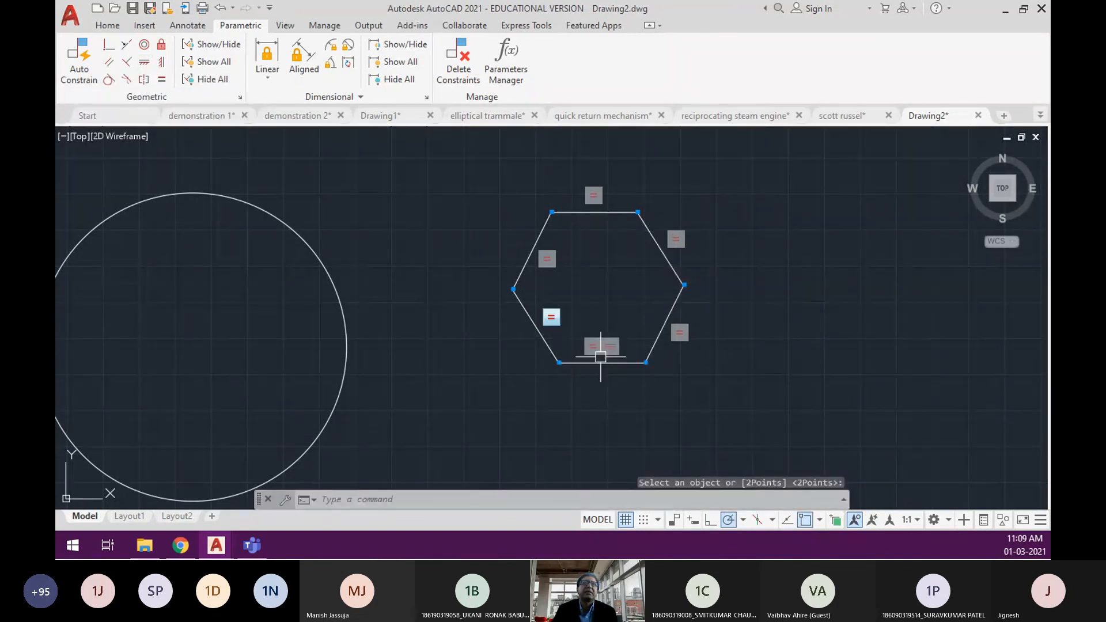
Add an aligned dimensional constraint of 6 to the hexagon's upper-left side, placed outside the outline.
scroll(606, 225, "up", 2)
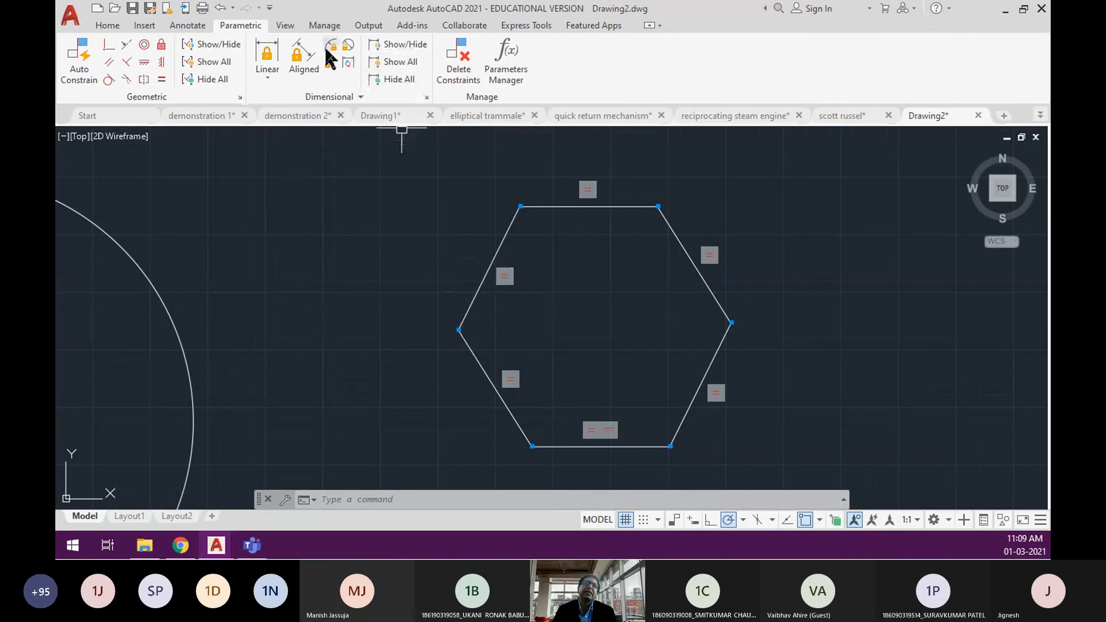
left_click(303, 57)
key("Return")
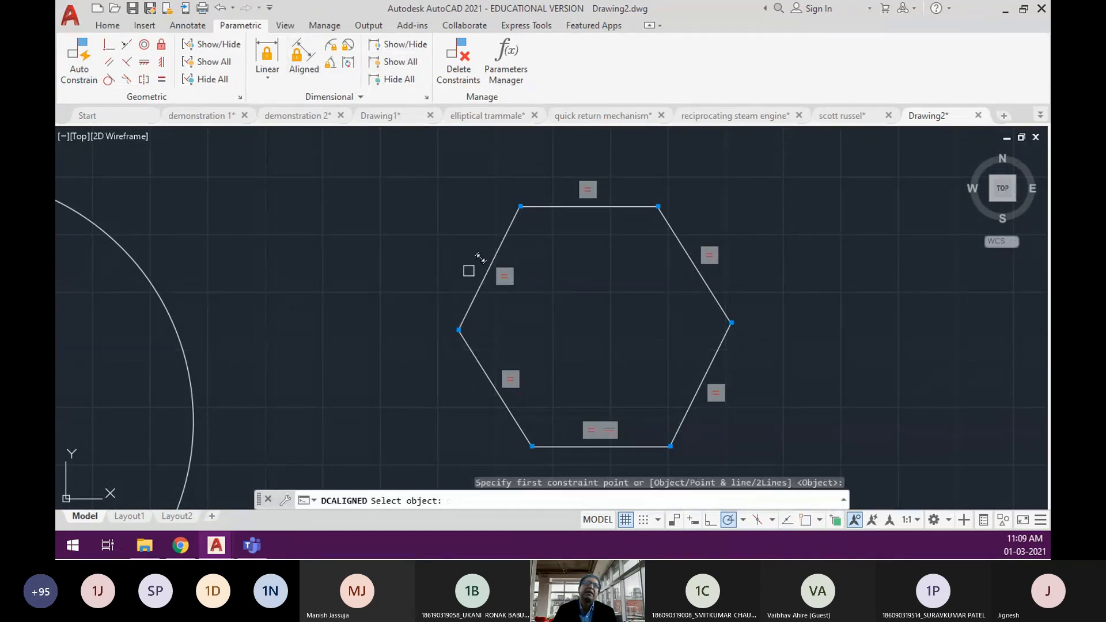
left_click(480, 286)
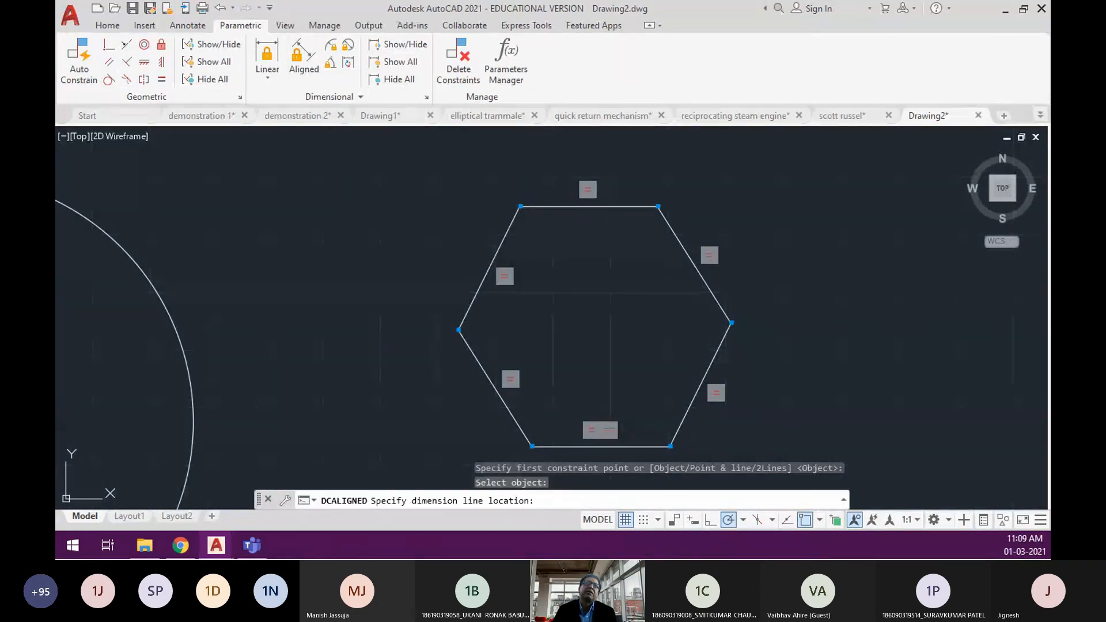
left_click(439, 267)
type("6")
key("Return")
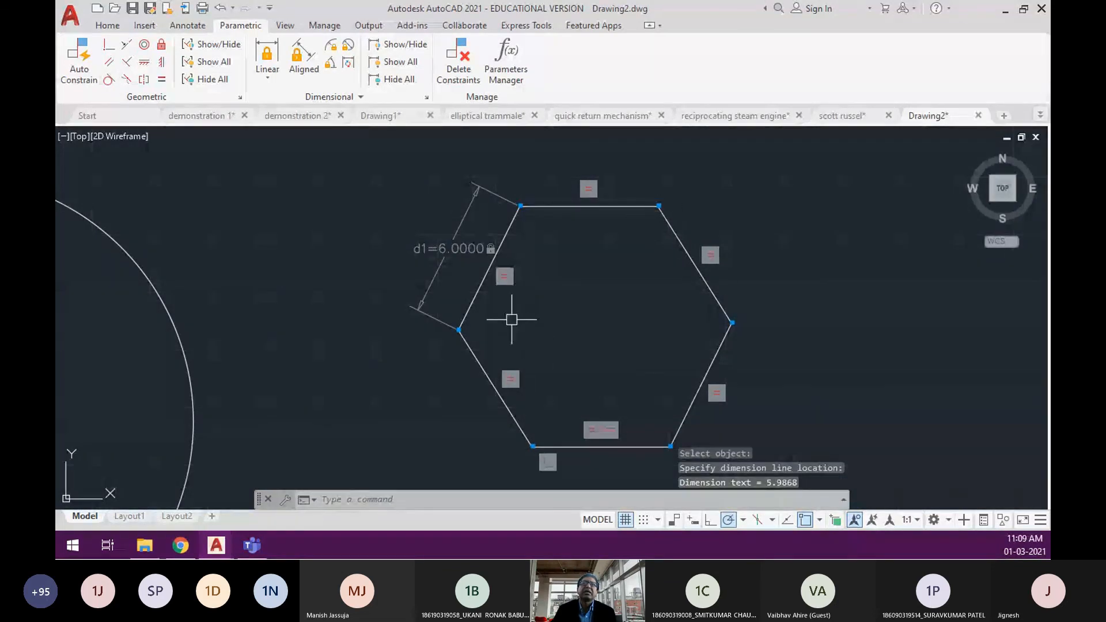
Try to add a second aligned dimensional constraint to the hexagon's lower-left side.
middle_click_drag(511, 316, 462, 303)
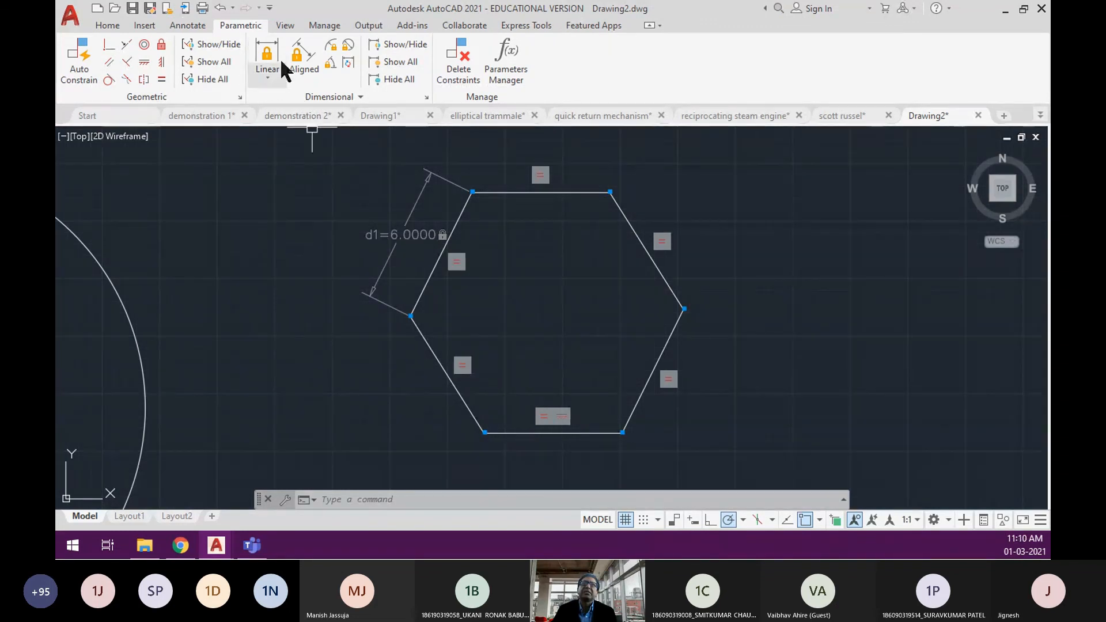
left_click(303, 57)
key("Return")
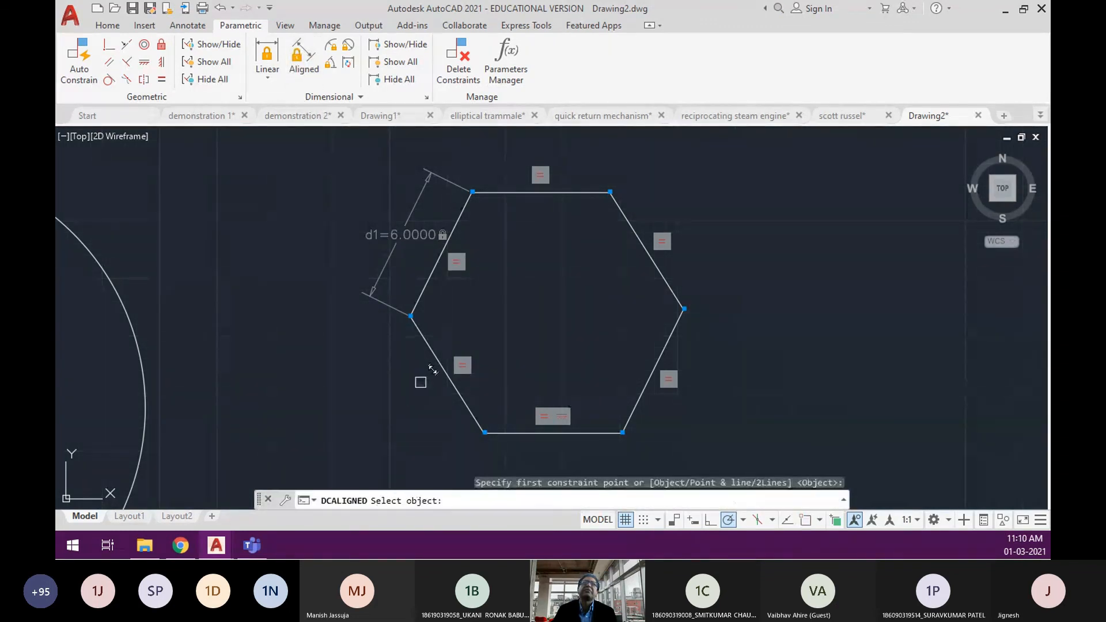
left_click(433, 345)
left_click(403, 403)
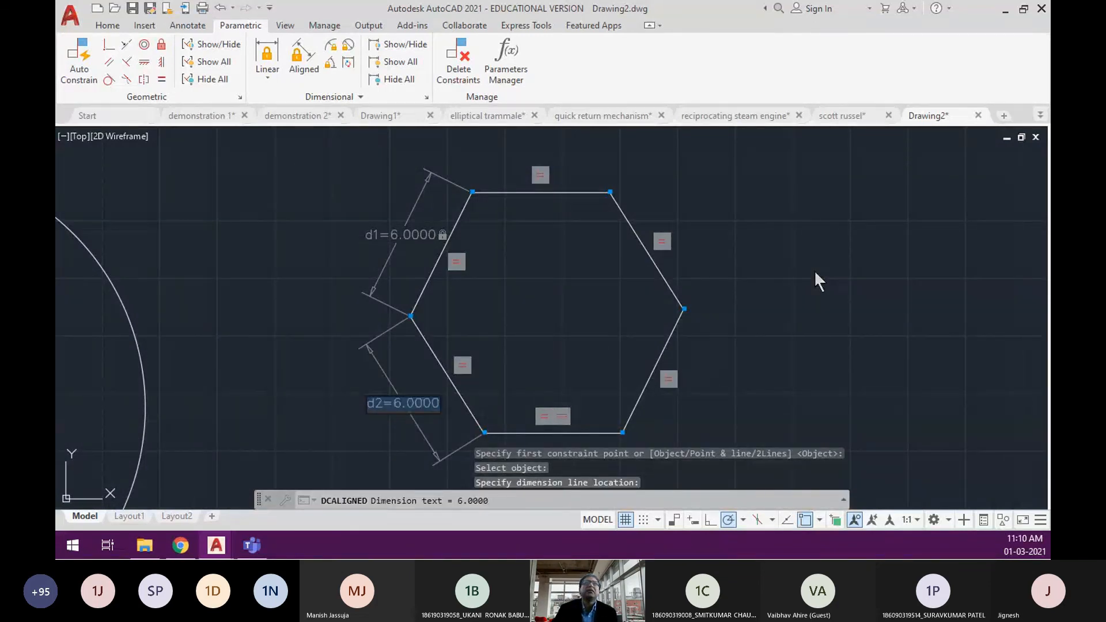
key("Return")
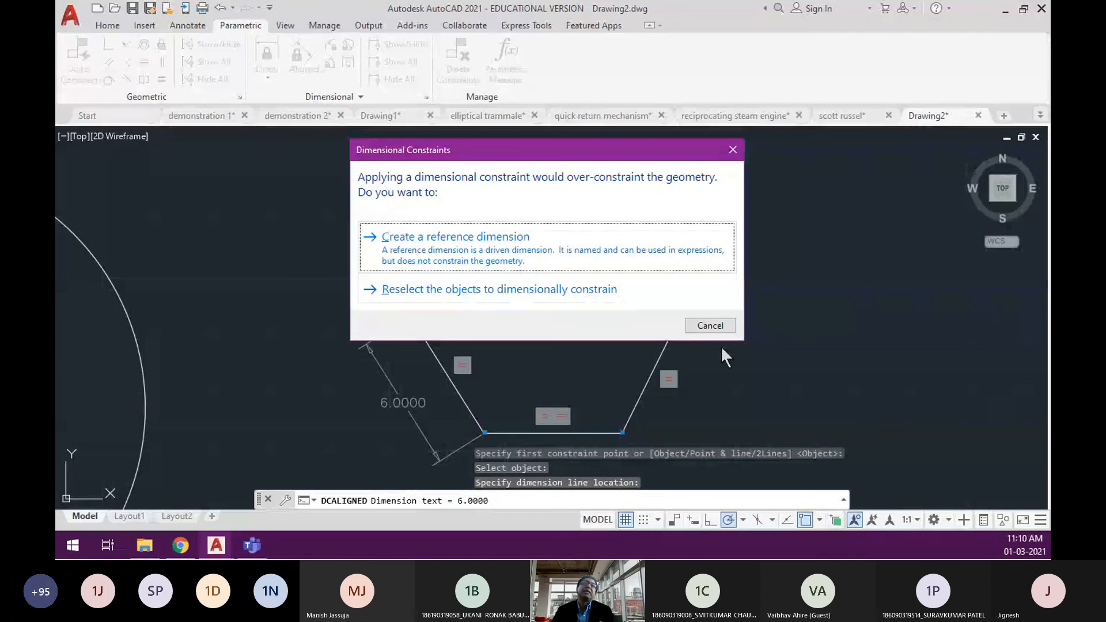
left_click(710, 326)
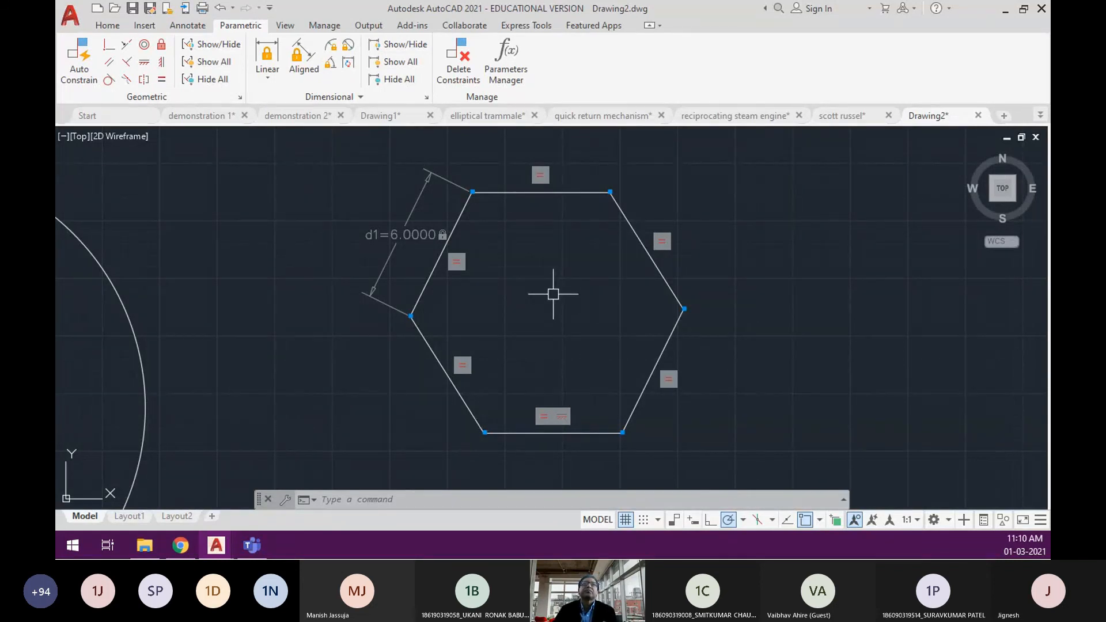
Set the aligned dimensional constraint d1 on the hexagon's upper-left side to 12.
left_click(419, 208)
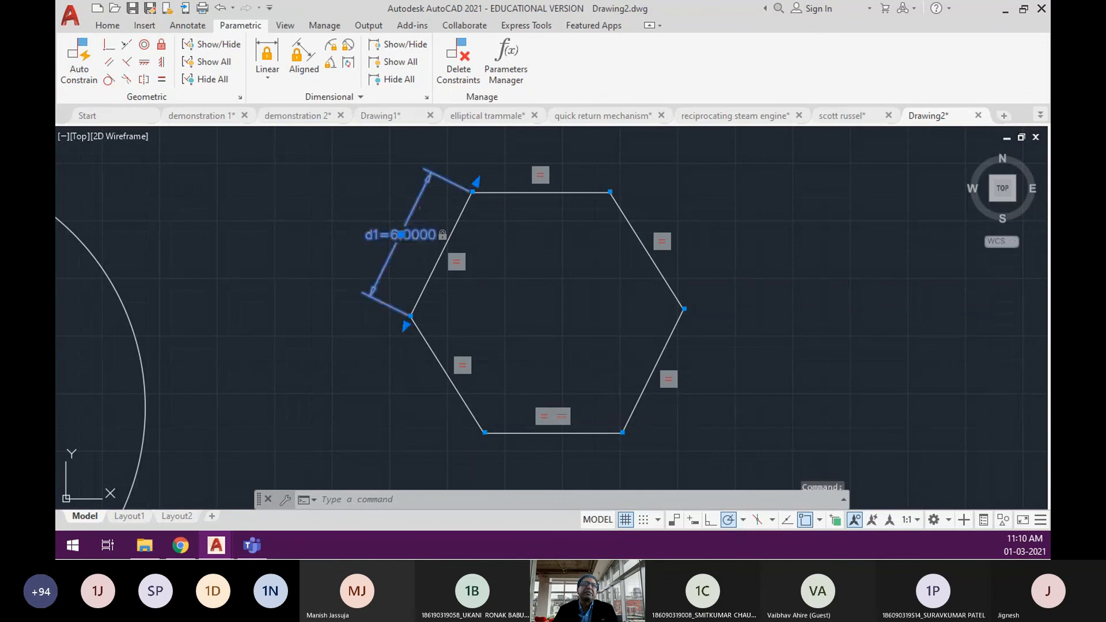
double_click(421, 237)
type("d1=12")
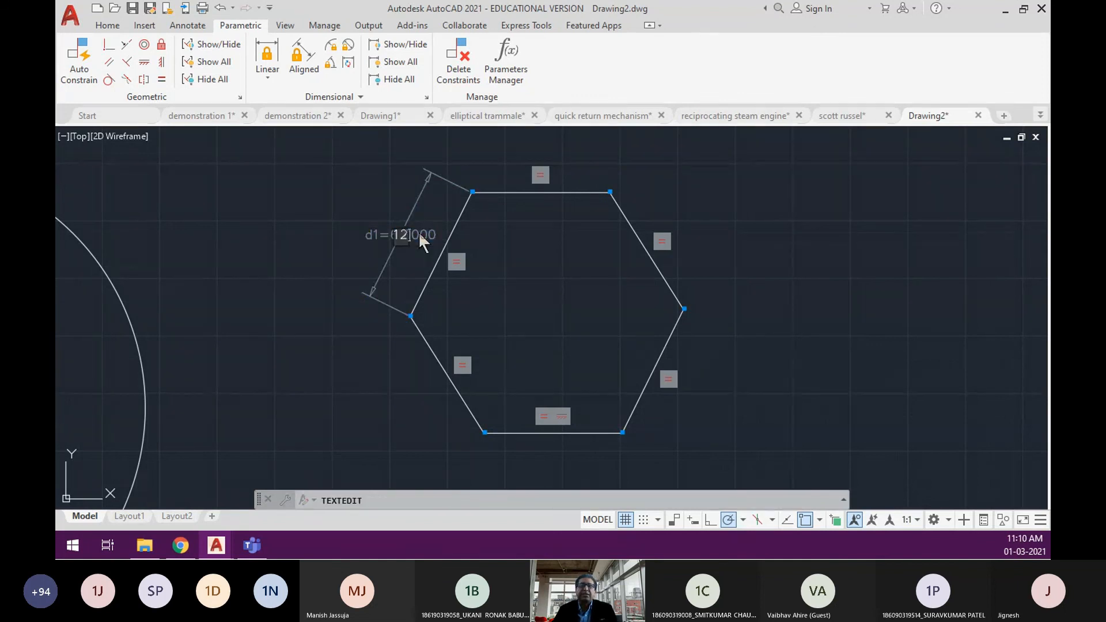
key("Return")
scroll(479, 341, "down", 2)
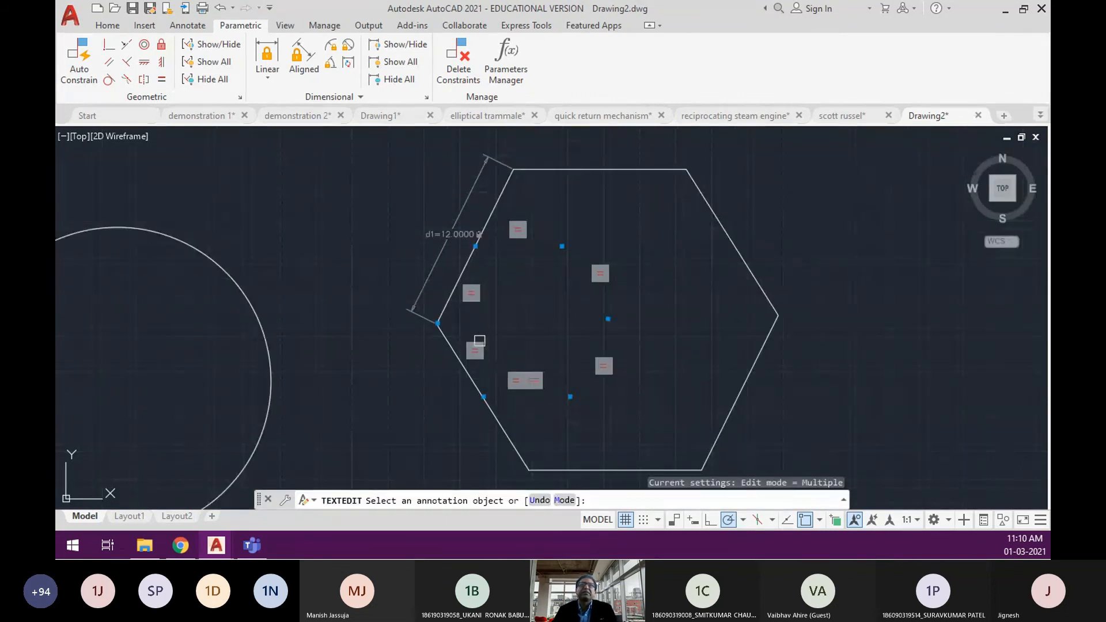
Draw a three-point circle through the hexagon's bottom-left, bottom-right and far-right vertices.
key("Return")
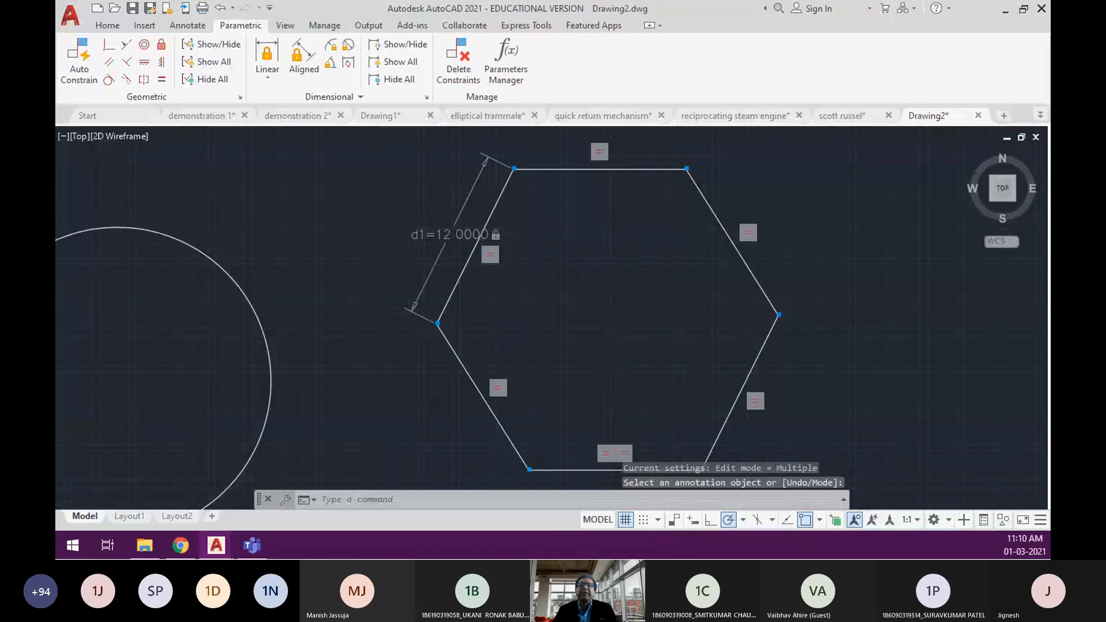
scroll(597, 260, "down", 3)
scroll(597, 260, "up", 2)
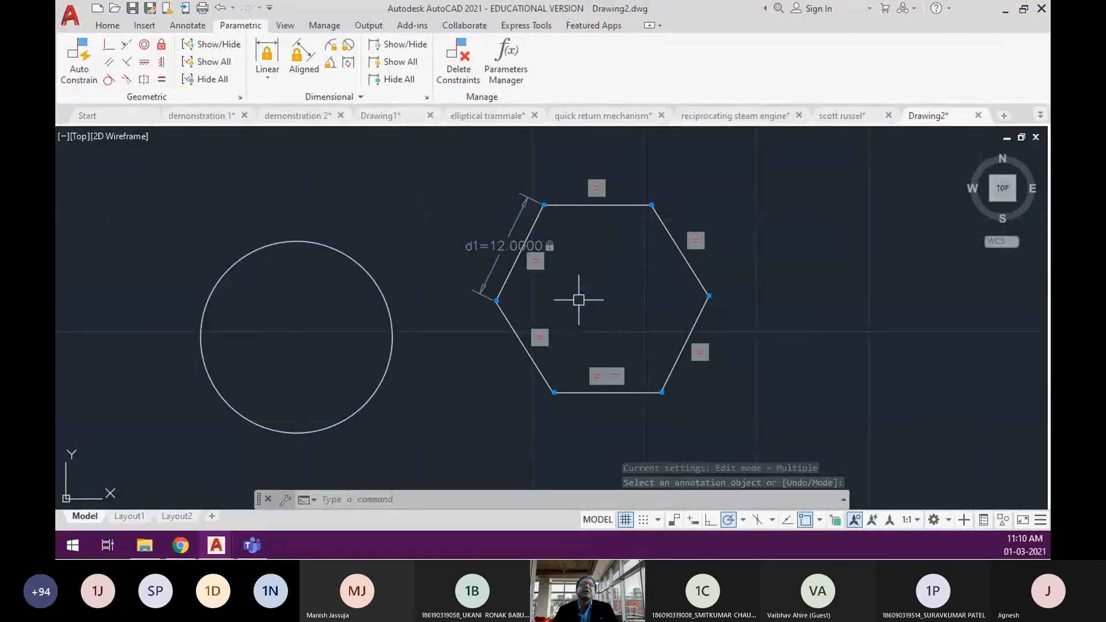
type("c")
key("Return")
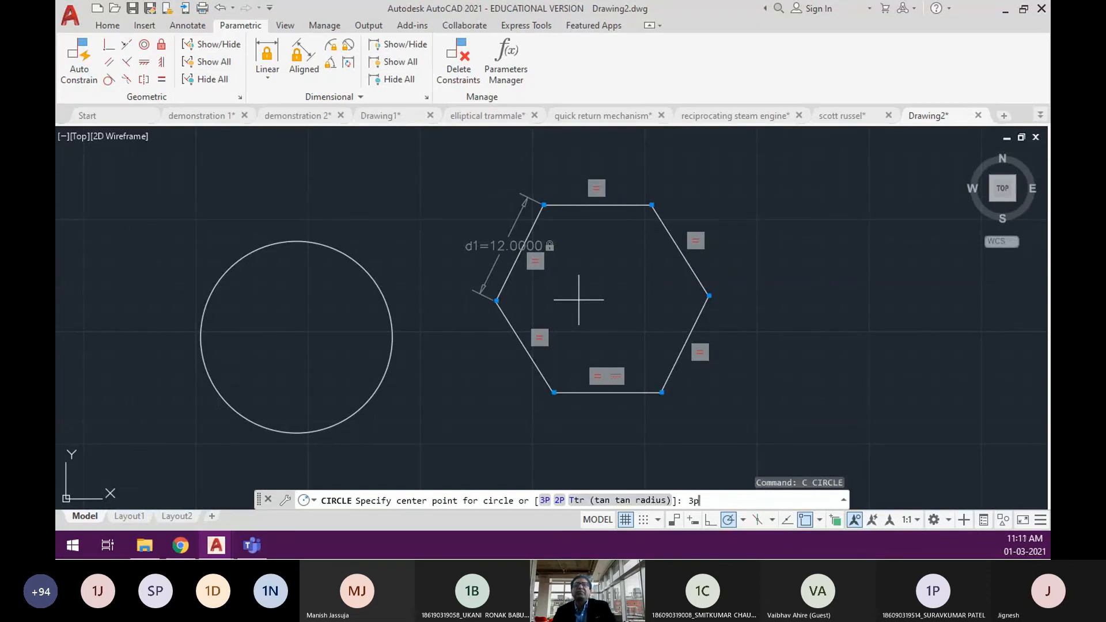
type("3p")
key("Return")
left_click(554, 392)
left_click(657, 392)
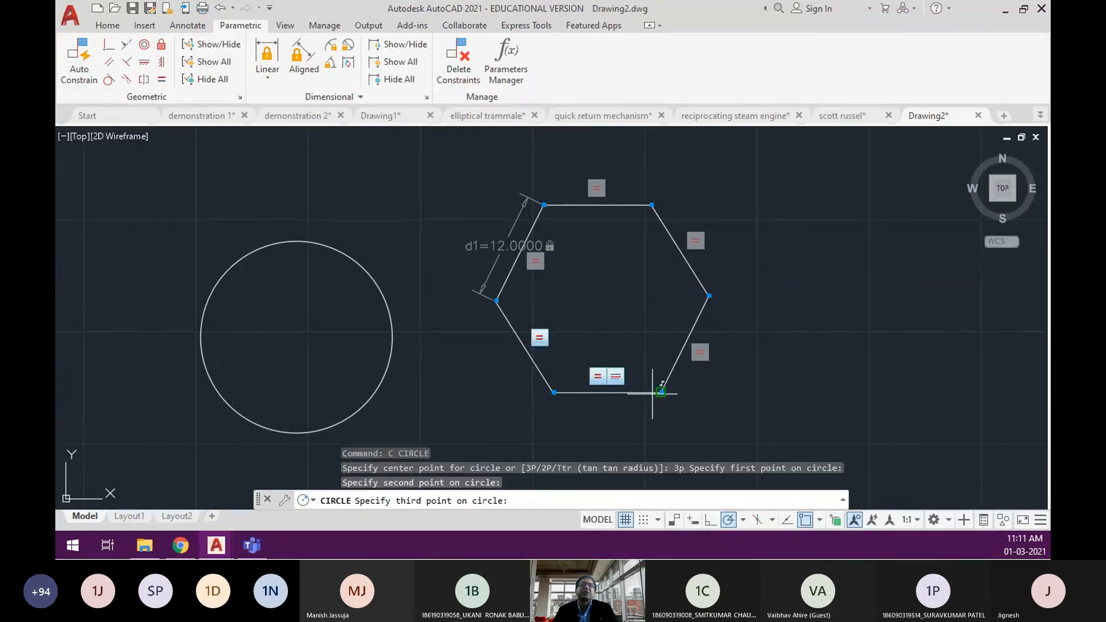
left_click(709, 296)
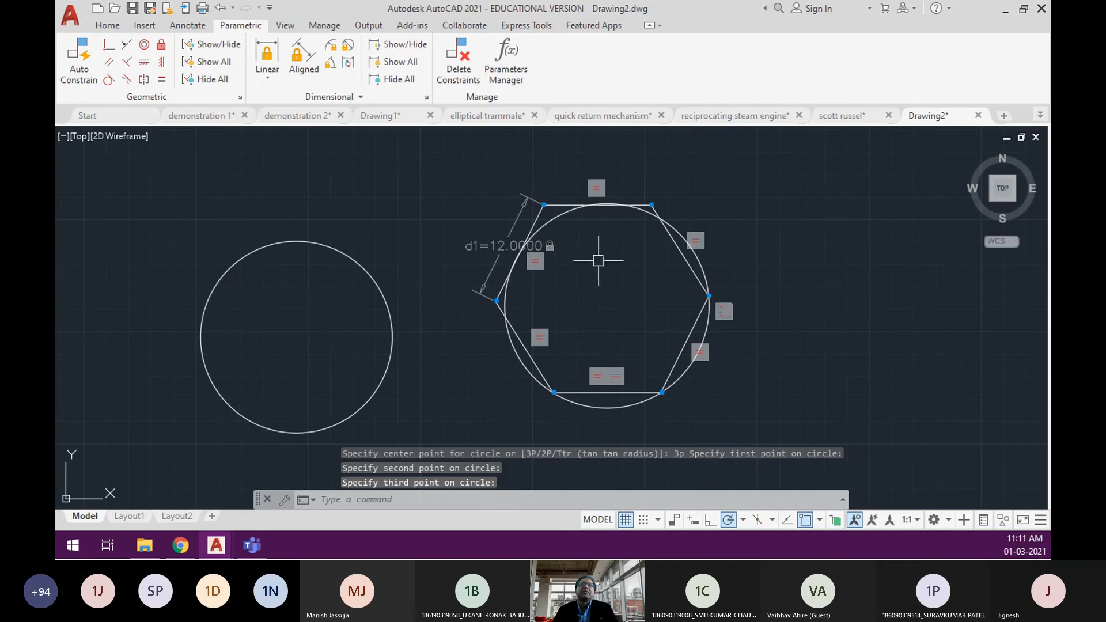
Examine how the hexagon's remaining vertices and sides lie relative to the three-point circle, especially at the far-left vertex.
scroll(598, 260, "up", 2)
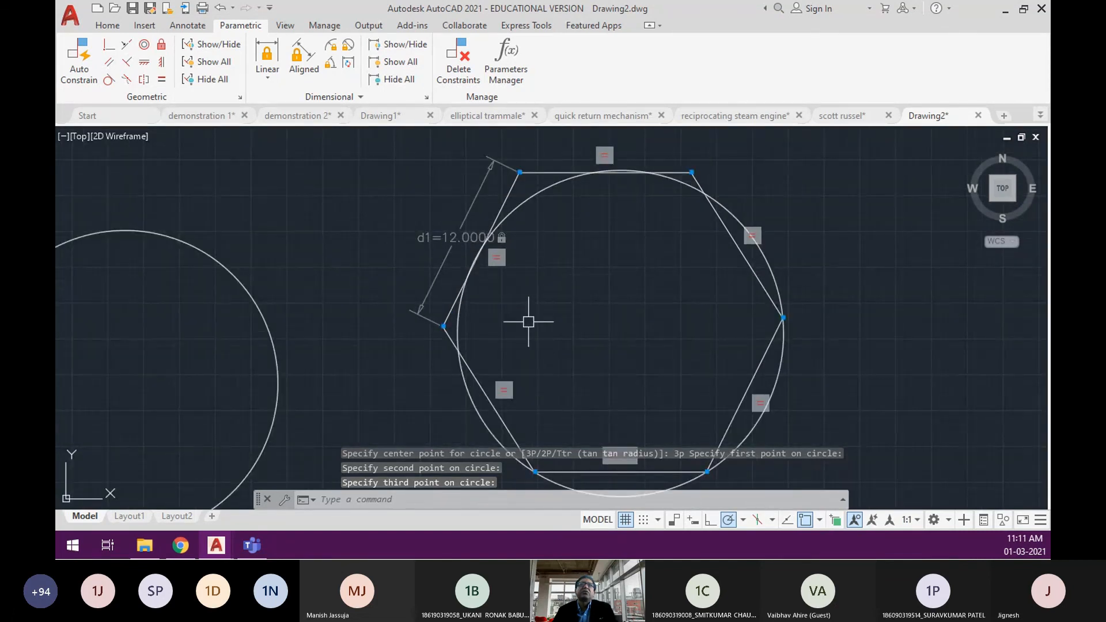
scroll(556, 306, "down", 2)
scroll(592, 305, "up", 1)
scroll(594, 306, "down", 1)
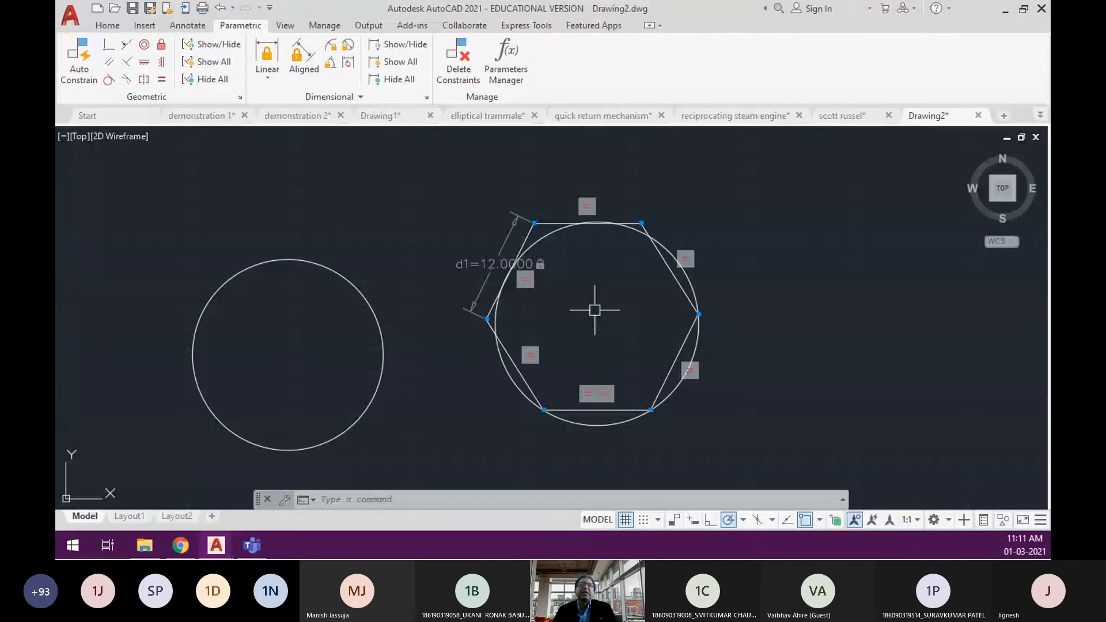
scroll(595, 310, "up", 2)
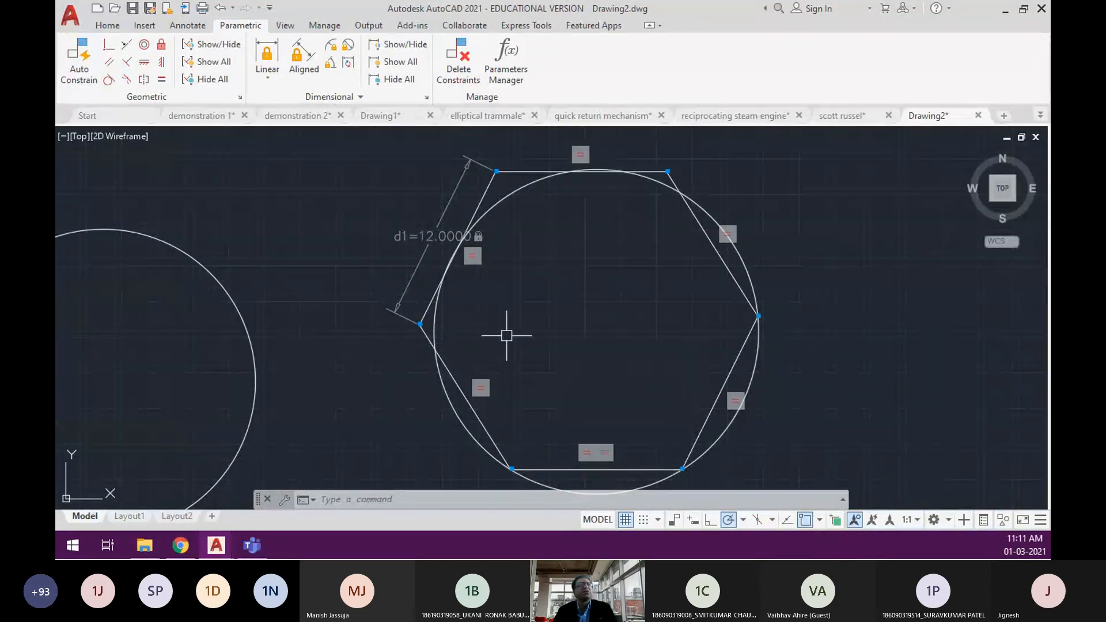
scroll(501, 292, "down", 2)
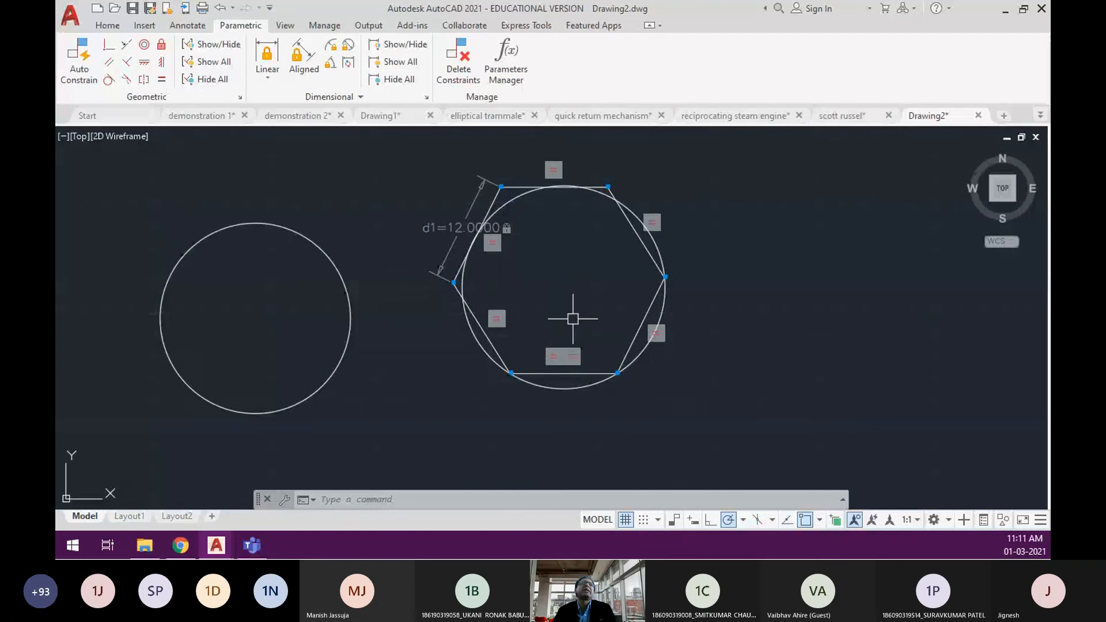
scroll(456, 286, "up", 4)
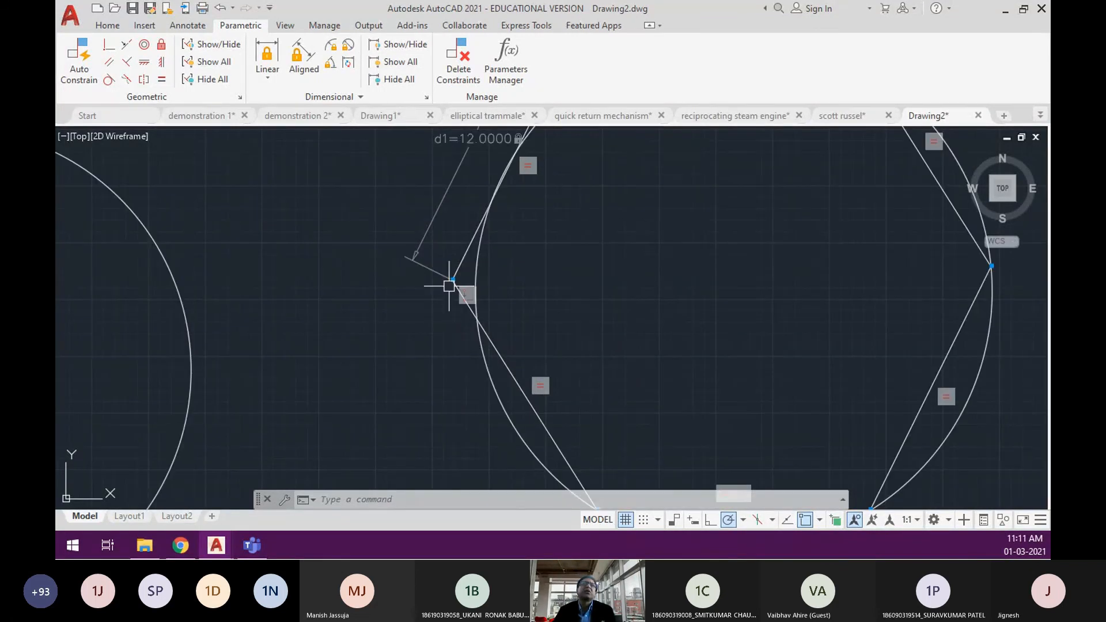